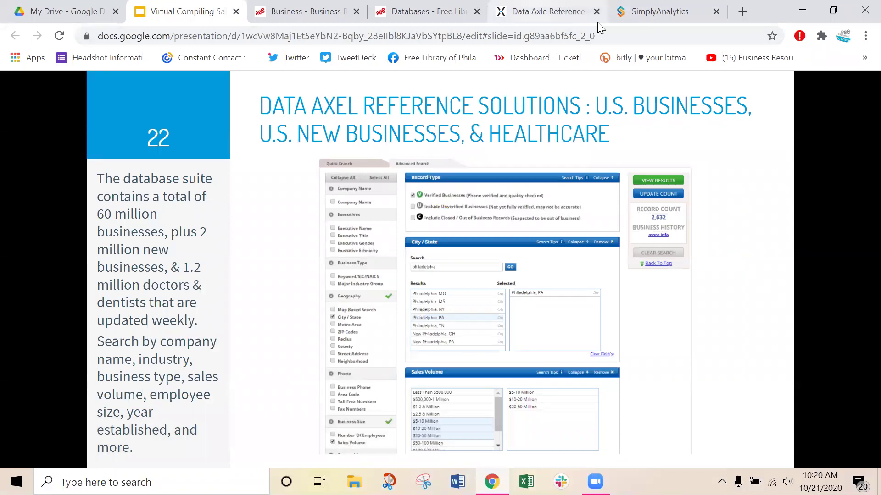
- Find the Reference Solutions (Formerly ReferenceUSA) entry in the Free Library's list of business and entrepreneurs databases
key(ctrl+shift+Tab)
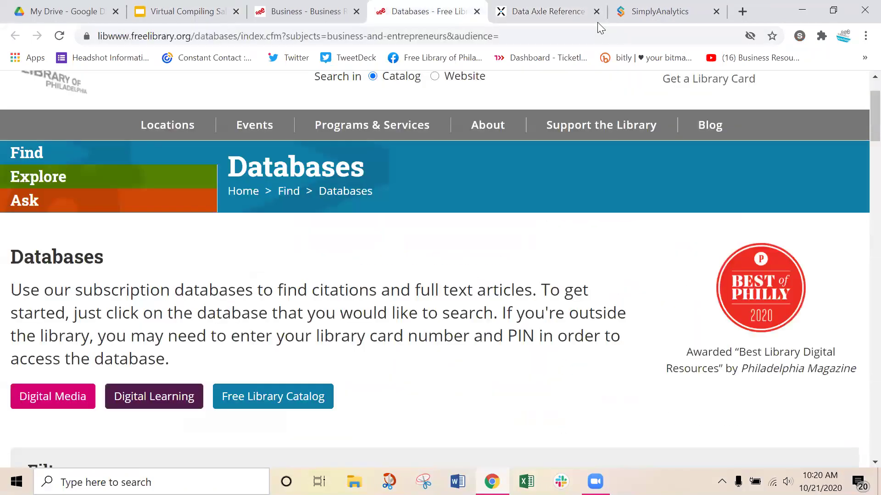
scroll(486, 289, down, 3)
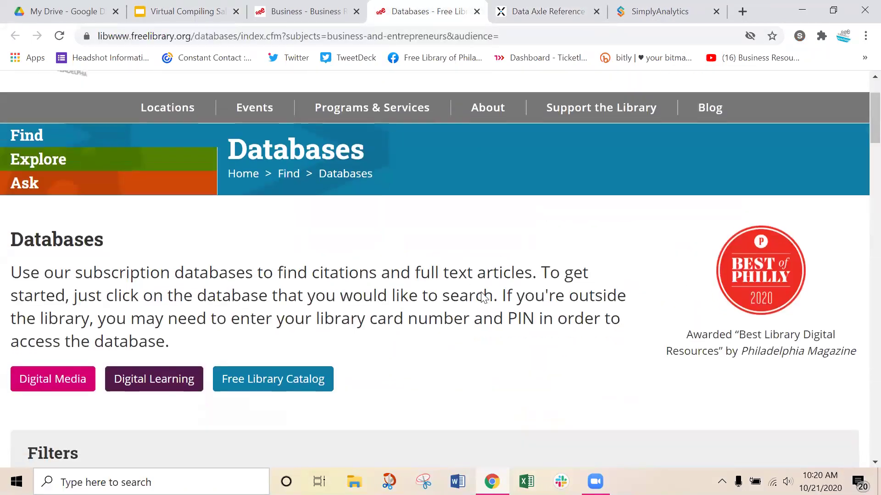
scroll(486, 299, down, 5)
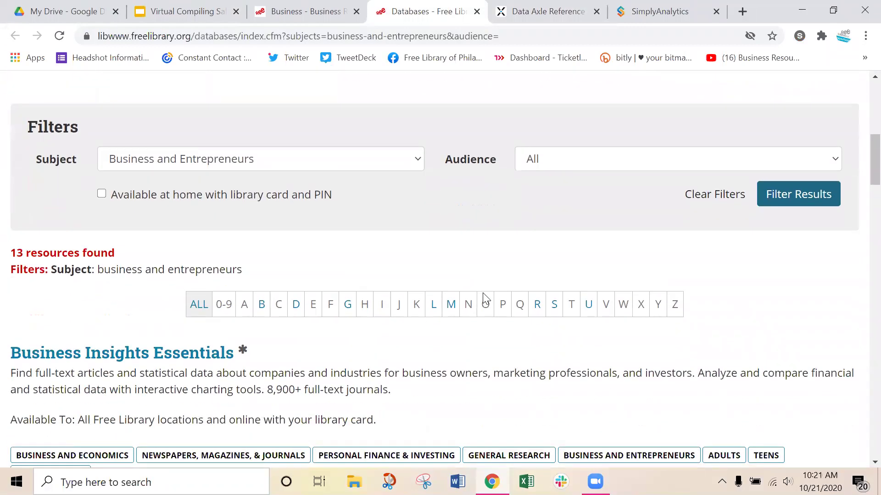
scroll(487, 299, down, 15)
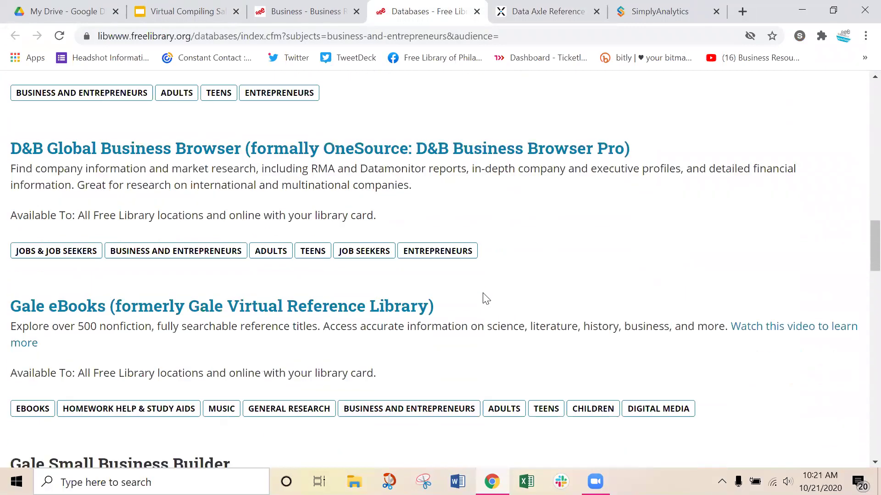
scroll(486, 299, down, 20)
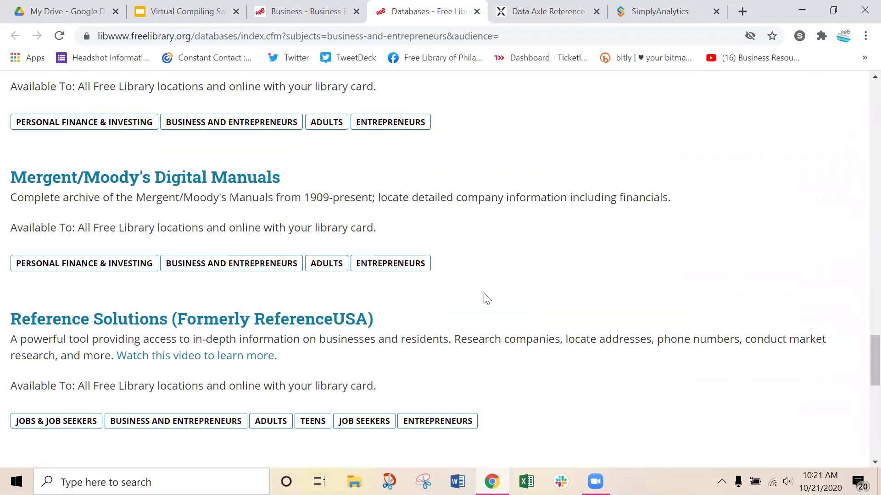
scroll(487, 299, down, 2)
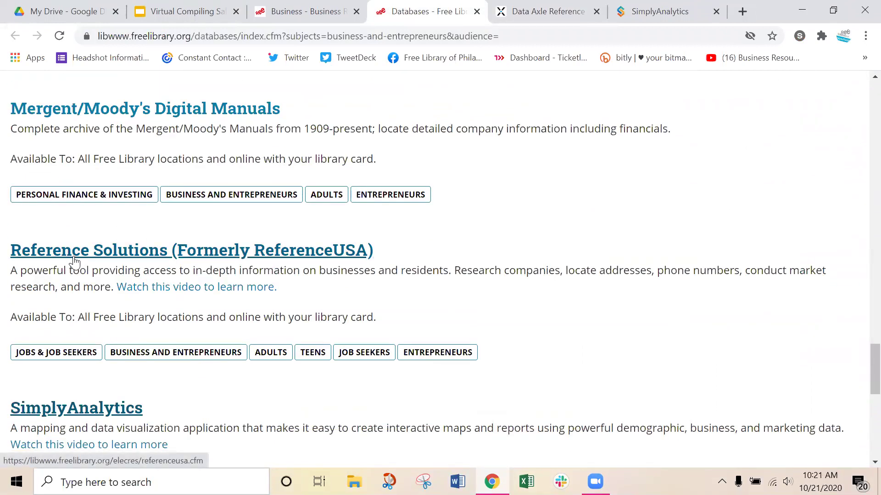
- Switch to the Data Axle Reference Solutions site and open the Advanced Search of the U.S. Businesses database
click(544, 25)
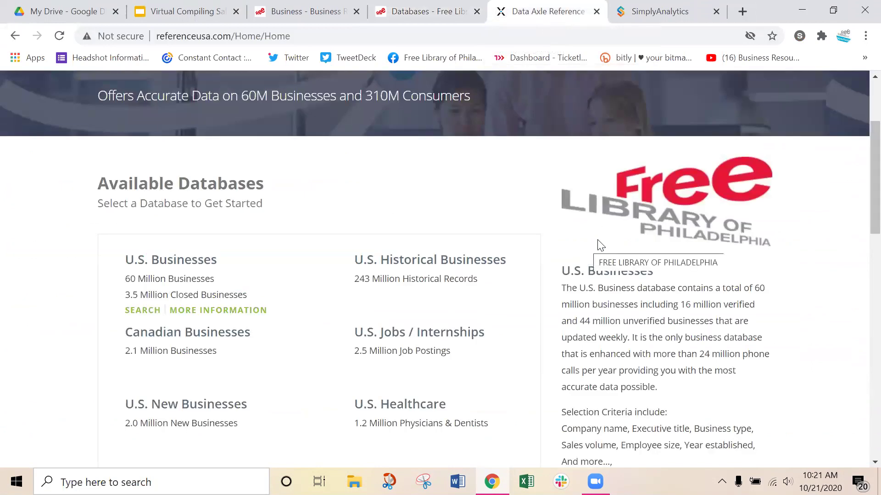
scroll(808, 294, down, 1)
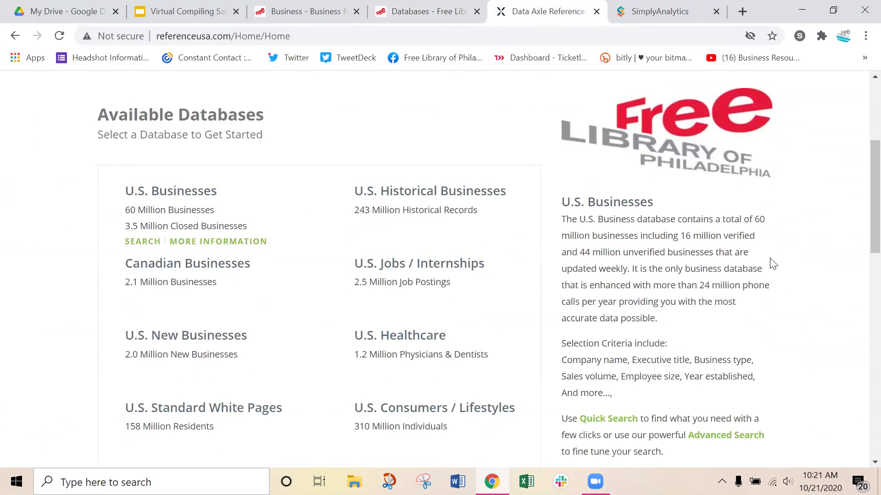
scroll(71, 252, down, 1)
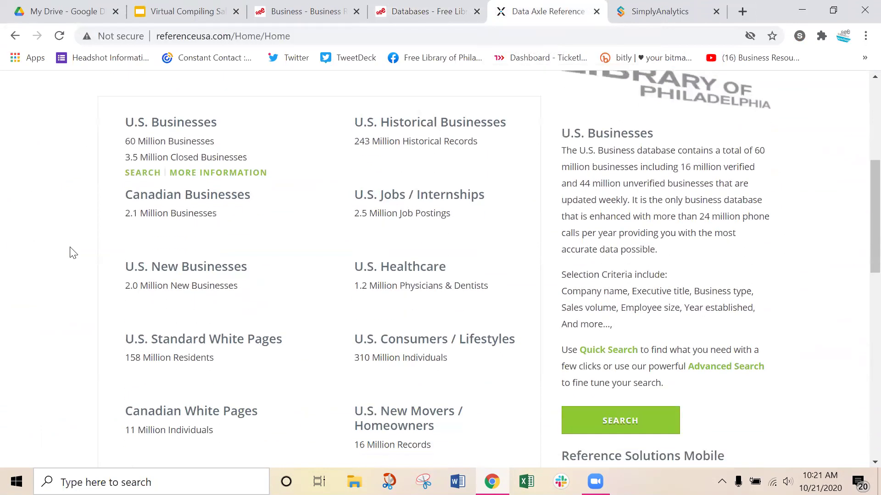
scroll(71, 252, down, 2)
scroll(71, 253, up, 1)
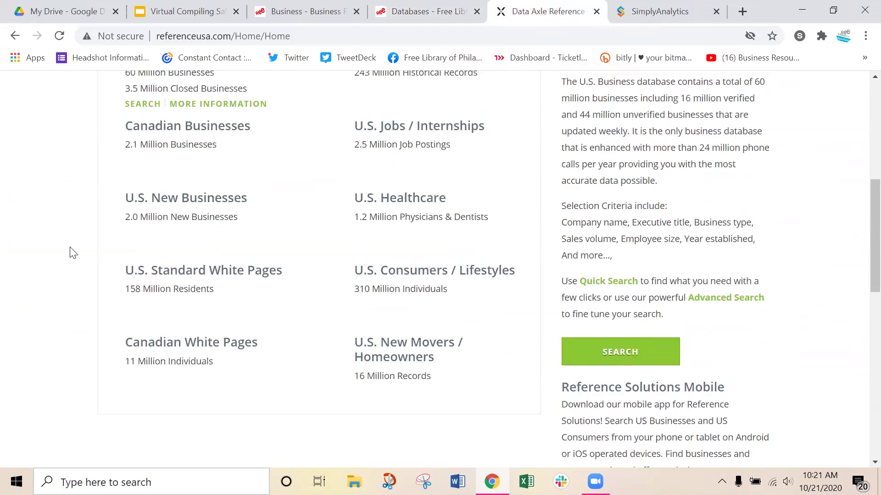
scroll(72, 253, up, 2)
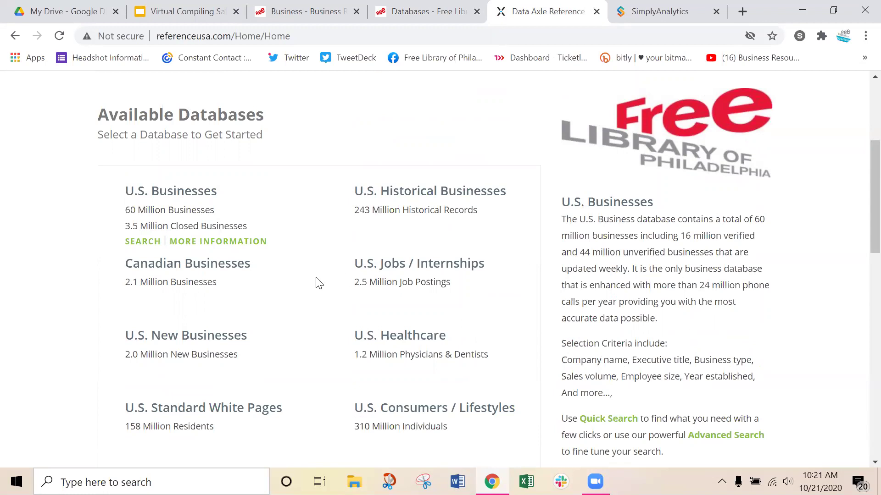
click(150, 250)
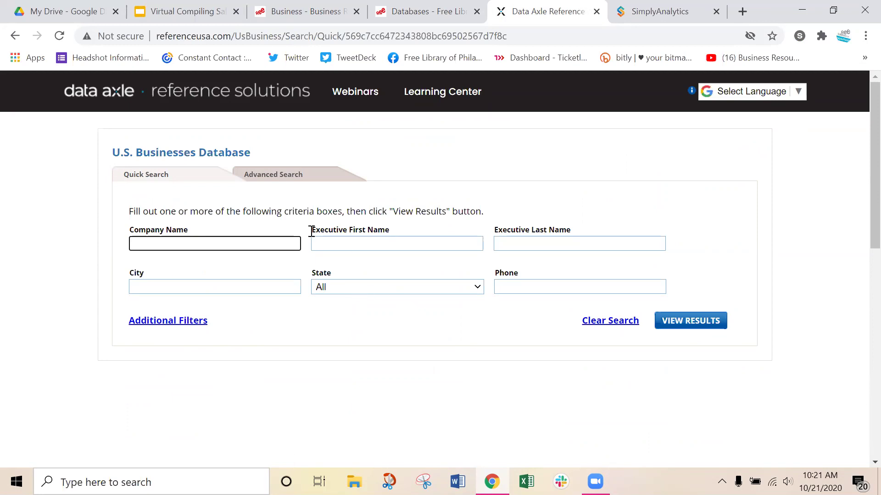
click(278, 181)
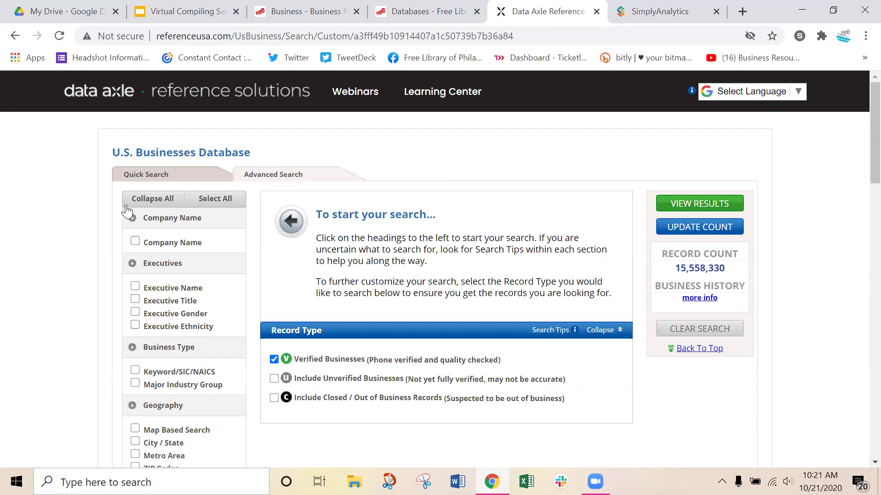
- Review the available search criteria and add the City / State criterion under Geography
scroll(133, 209, down, 2)
scroll(151, 198, down, 2)
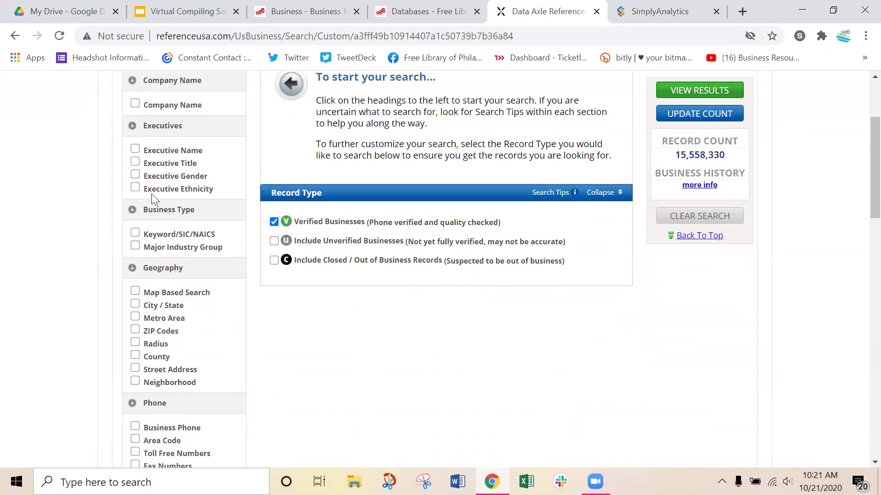
scroll(154, 213, down, 2)
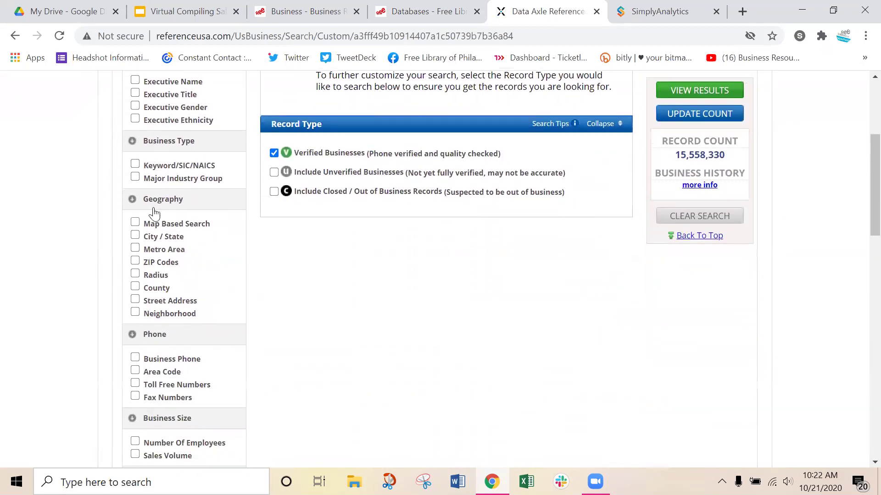
scroll(154, 214, down, 6)
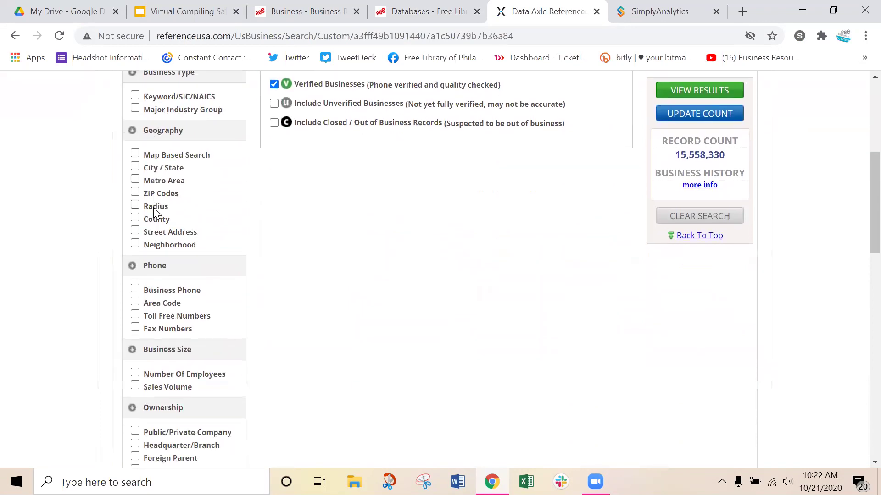
scroll(156, 214, down, 3)
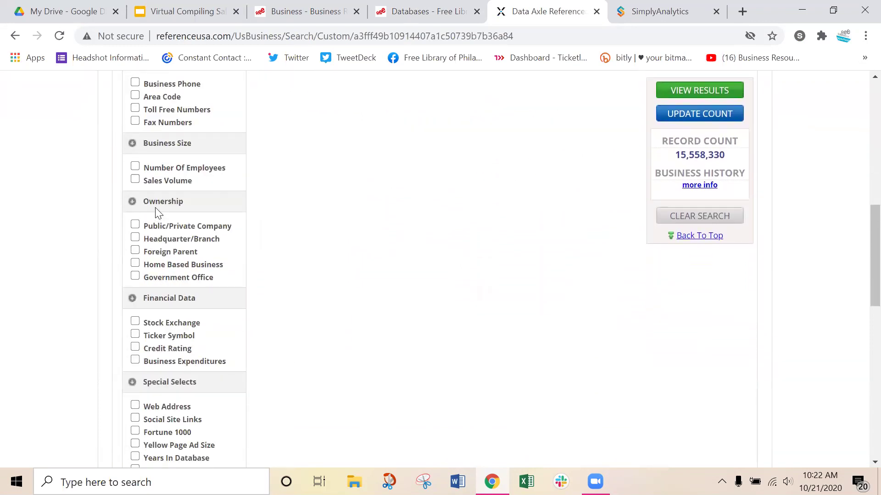
scroll(156, 212, up, 7)
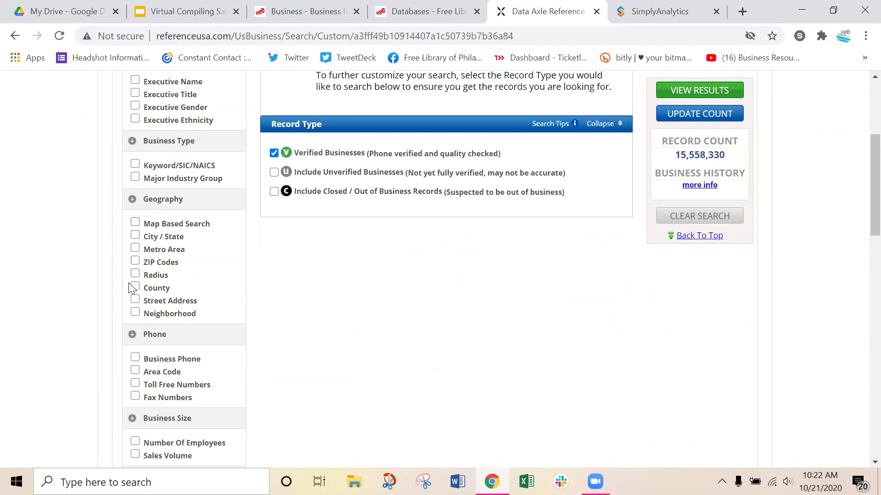
click(134, 235)
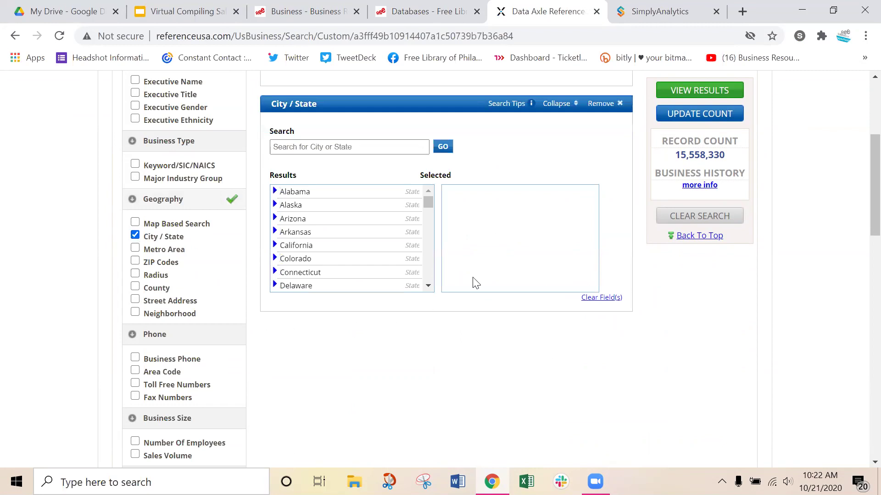
- Toggle the inclusion of unverified businesses on and off, and read the Record Type search tips
scroll(405, 307, up, 2)
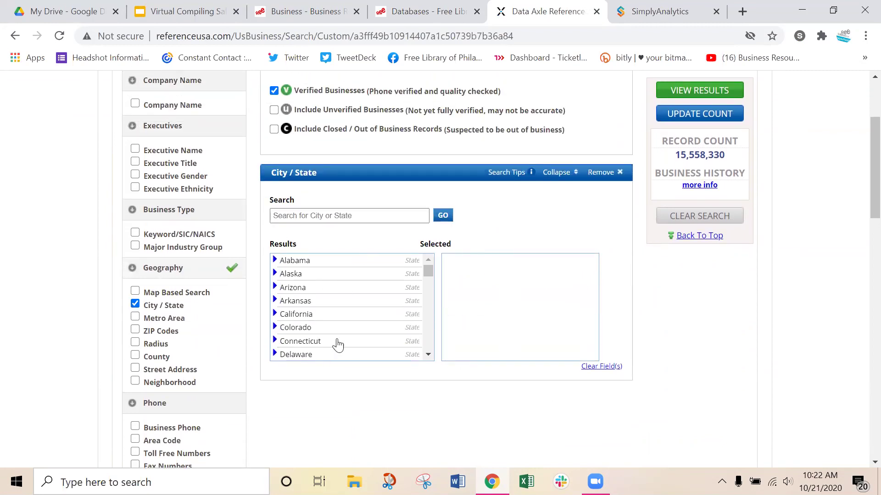
scroll(441, 290, up, 2)
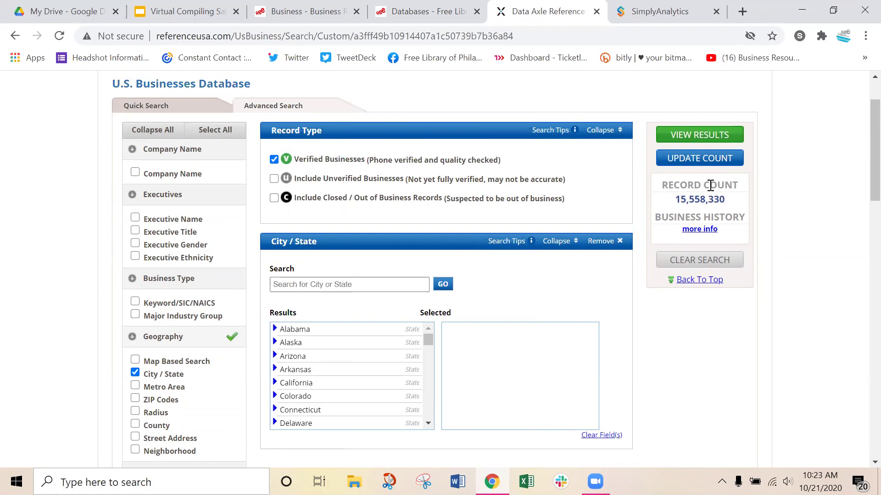
click(274, 180)
click(275, 180)
click(575, 132)
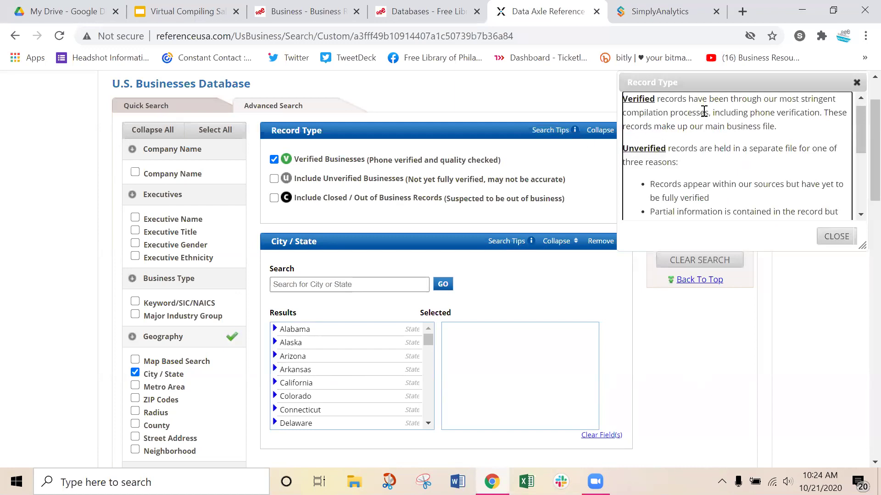
scroll(703, 113, down, 2)
scroll(704, 113, down, 5)
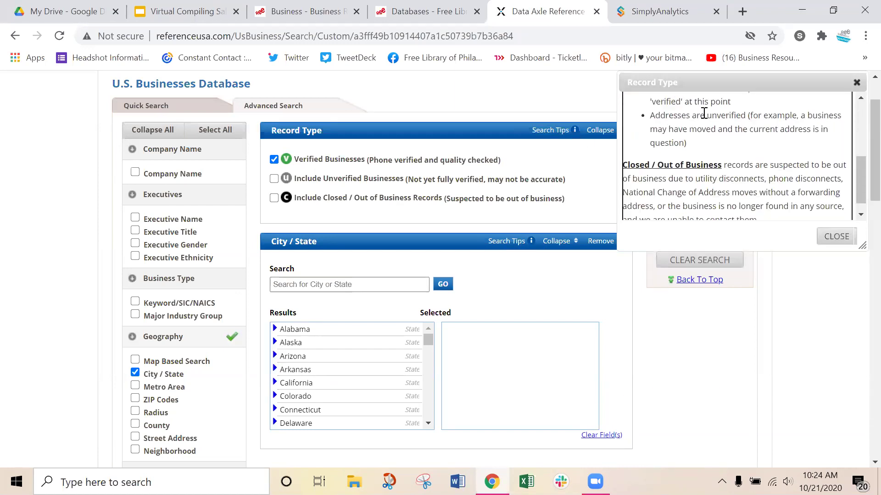
scroll(706, 124, up, 6)
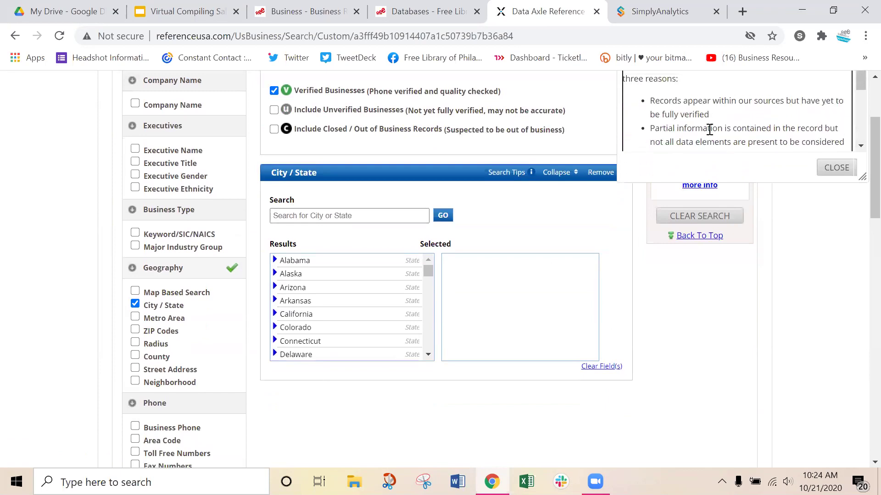
click(856, 152)
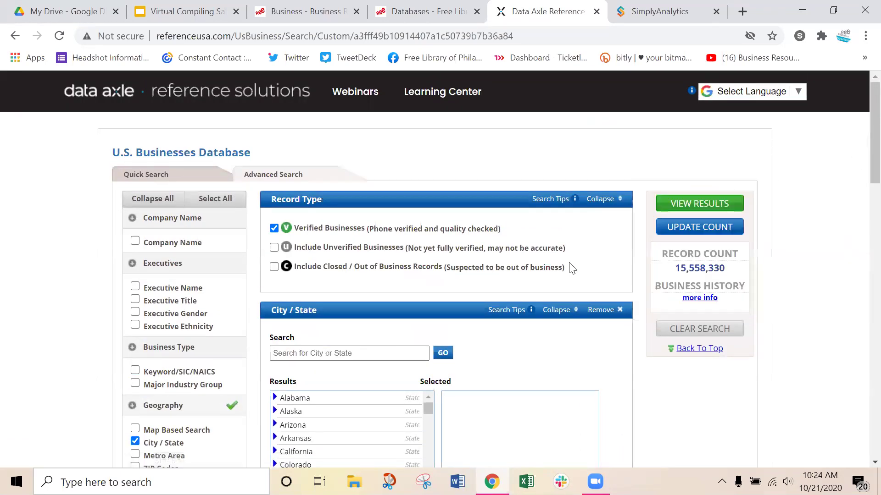
- View the languages offered for translating the site and close the list without choosing one
scroll(568, 268, down, 2)
scroll(555, 266, up, 2)
click(798, 98)
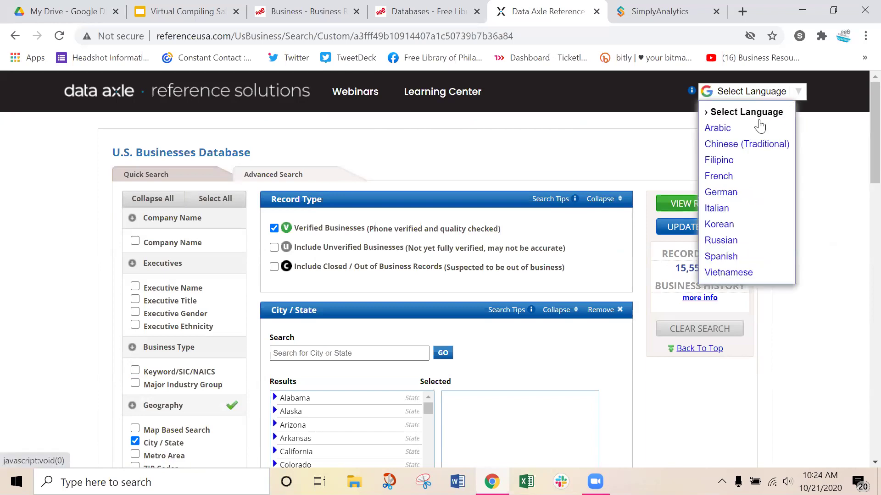
scroll(766, 183, down, 2)
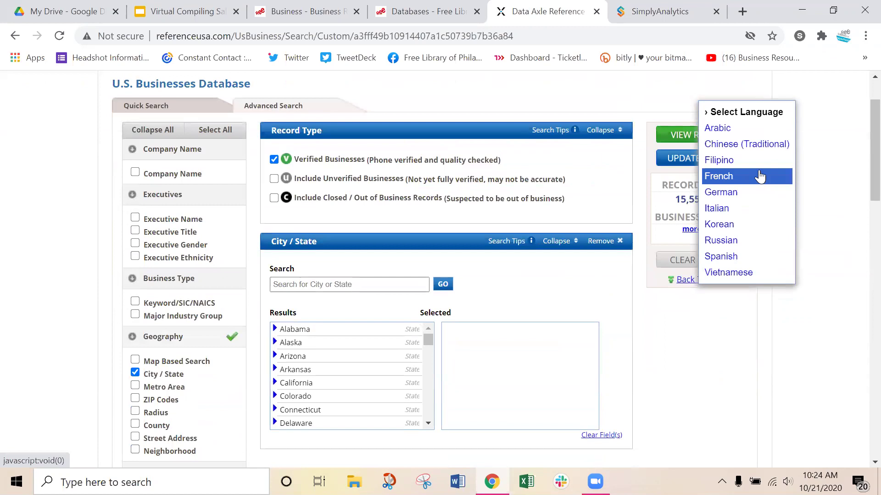
scroll(752, 179, up, 2)
click(847, 186)
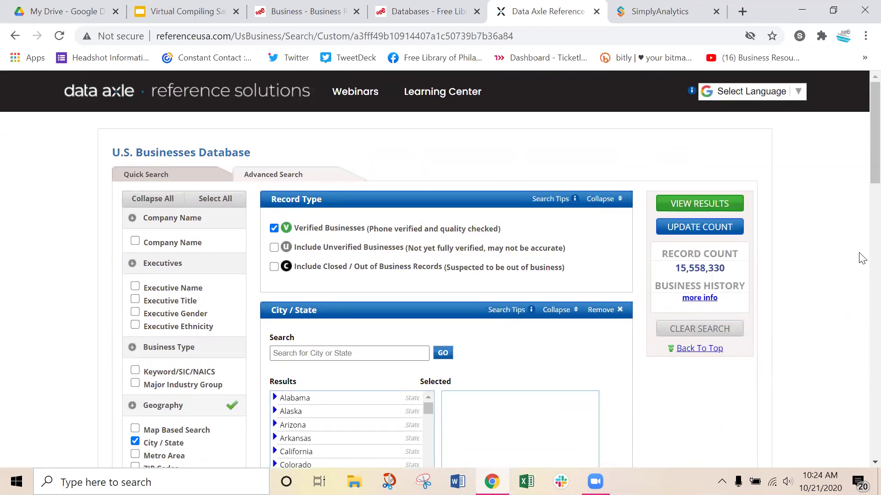
- Search the City / State criterion for Philadelphia and add Philadelphia, PA to the selected locations
scroll(862, 258, down, 2)
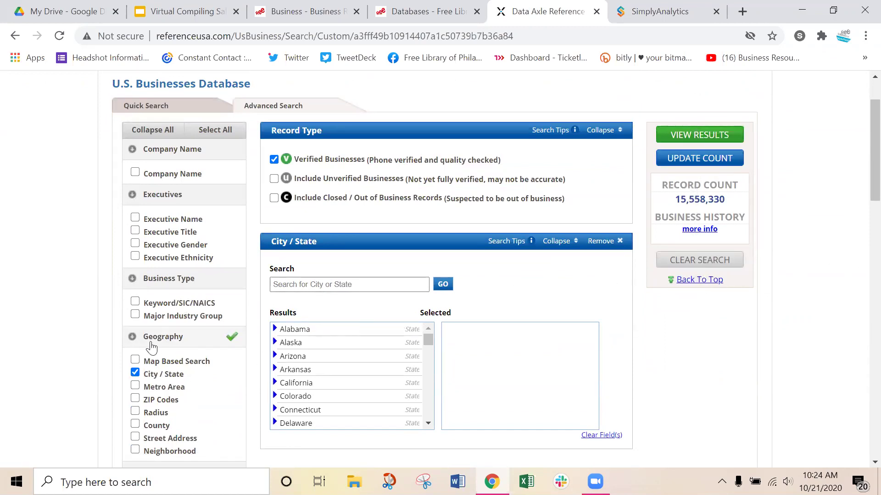
scroll(300, 351, down, 2)
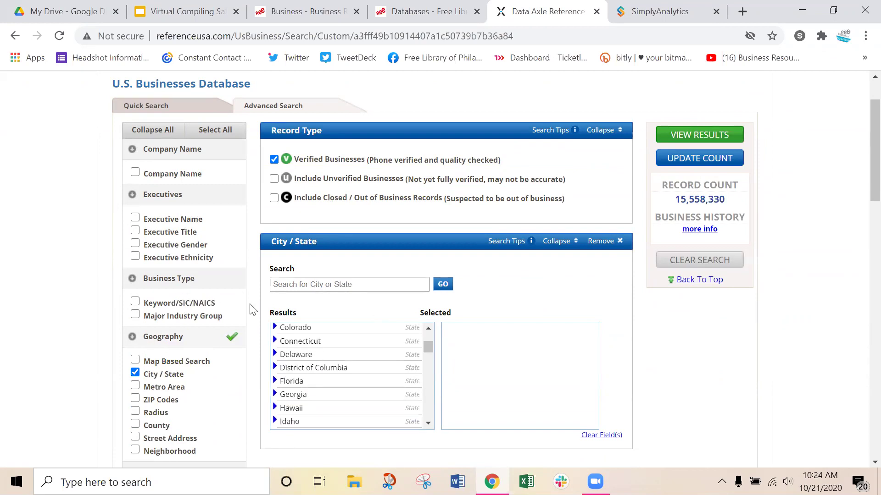
scroll(530, 342, up, 2)
scroll(862, 188, down, 1)
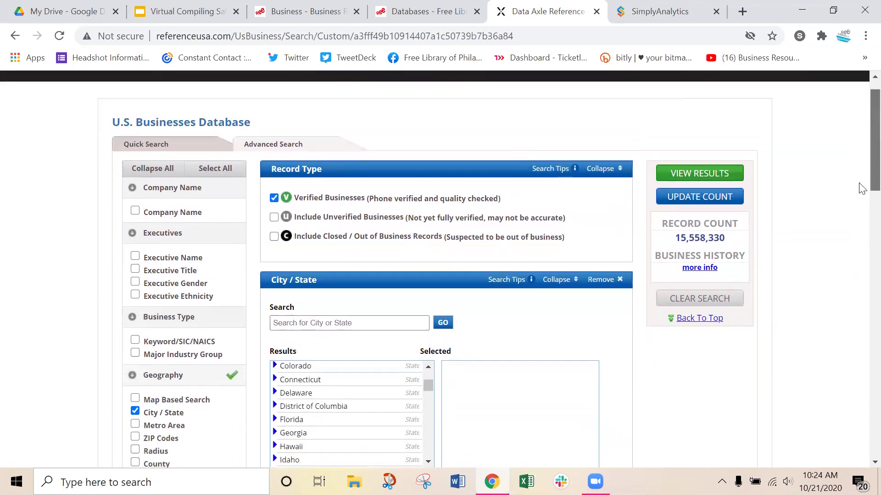
scroll(861, 189, down, 3)
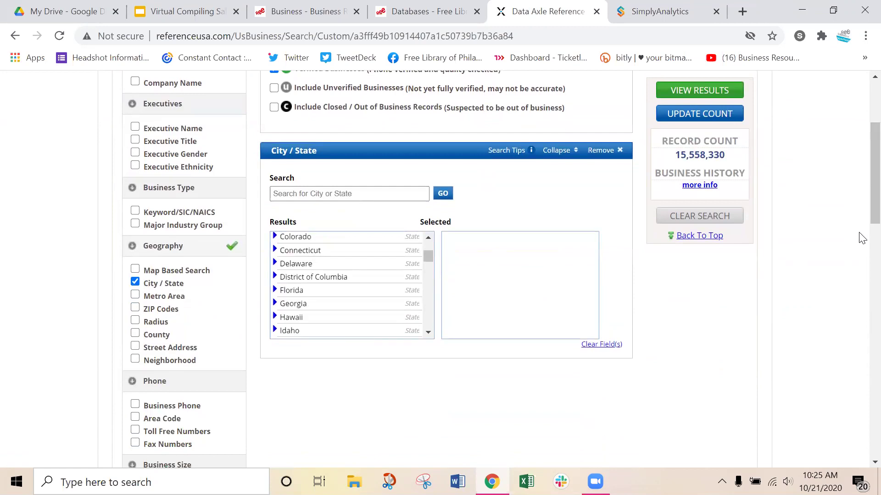
click(326, 189)
text(Phila)
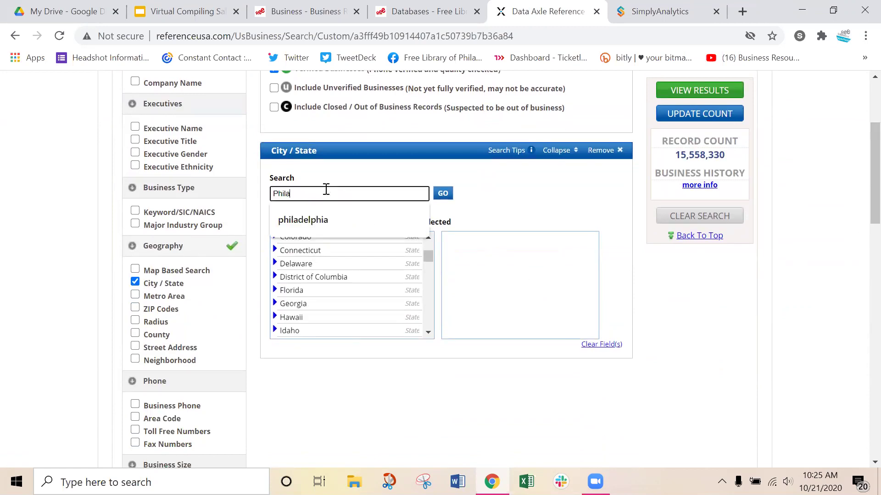
text(delphia)
click(438, 195)
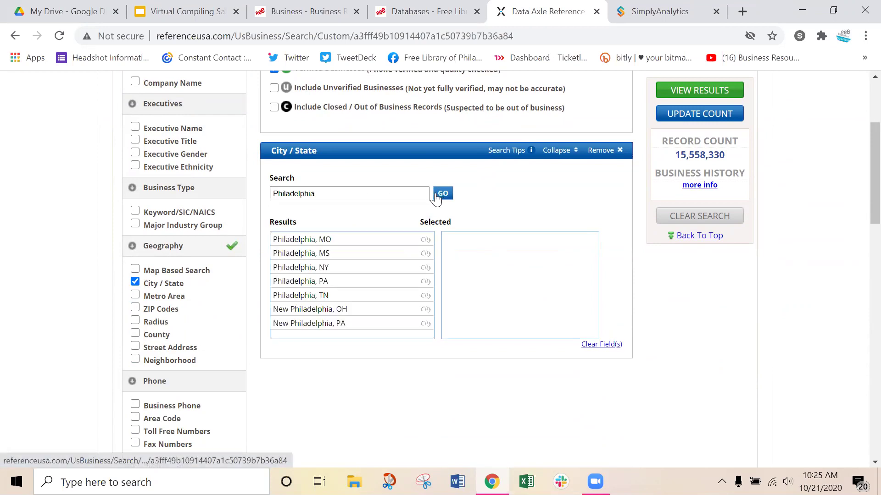
click(326, 282)
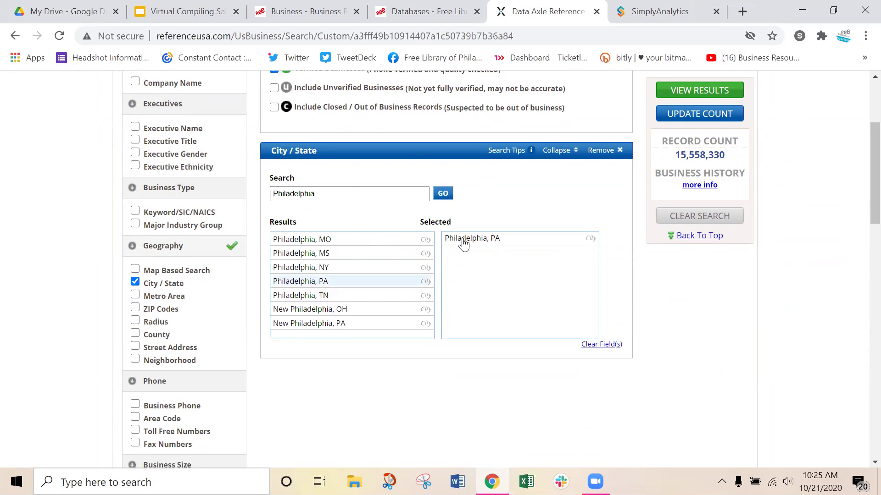
- Update the record count for Philadelphia, PA, and toggle the inclusion of unverified businesses on and off to compare counts
click(677, 113)
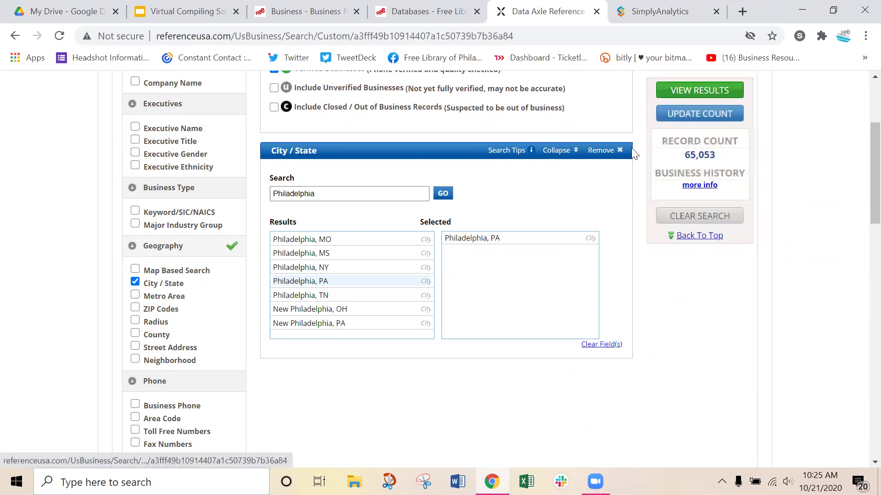
scroll(854, 167, up, 2)
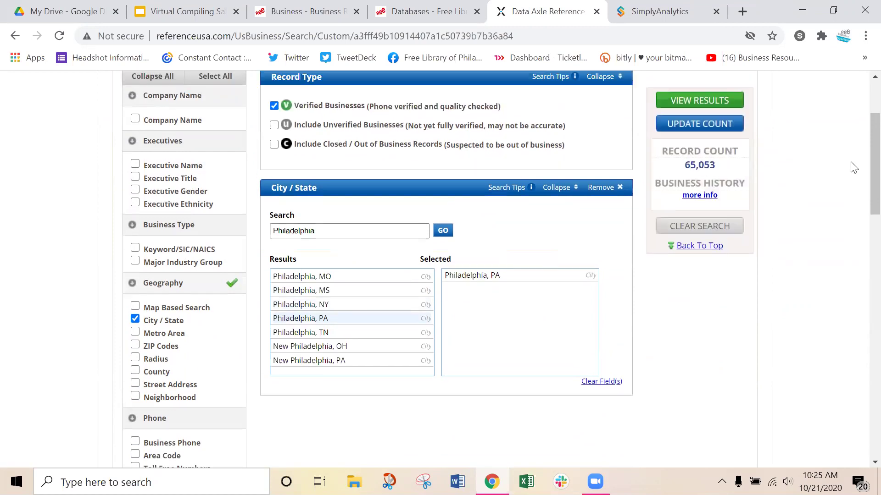
click(274, 157)
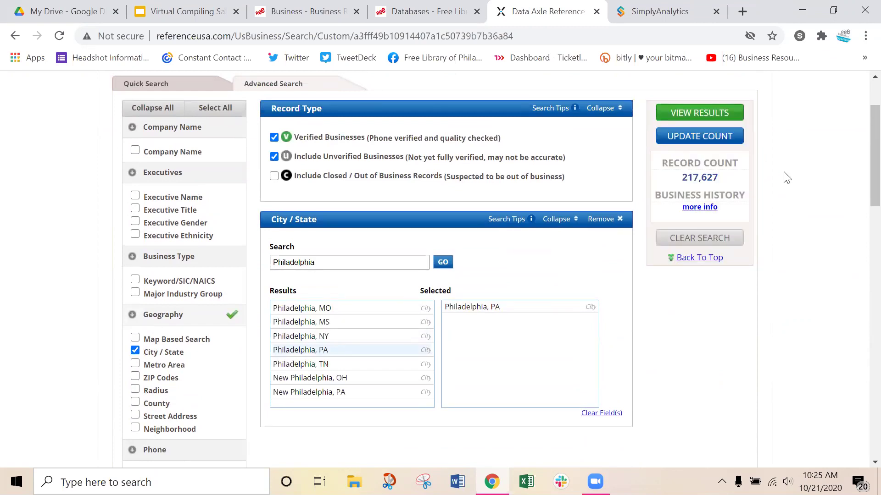
click(273, 157)
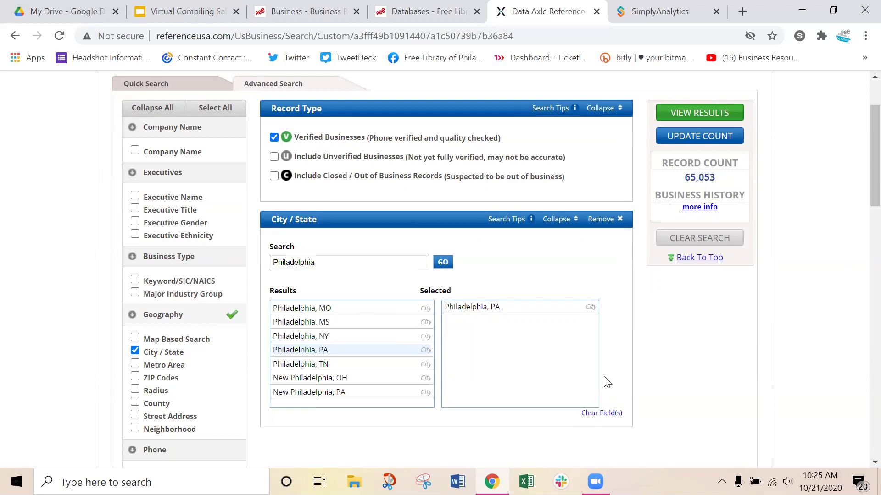
- Count the Philadelphia businesses with 50-99, 100-249 and 250-499 employees, and remove the Number Of Employees criterion again
scroll(606, 381, down, 1)
scroll(605, 382, down, 3)
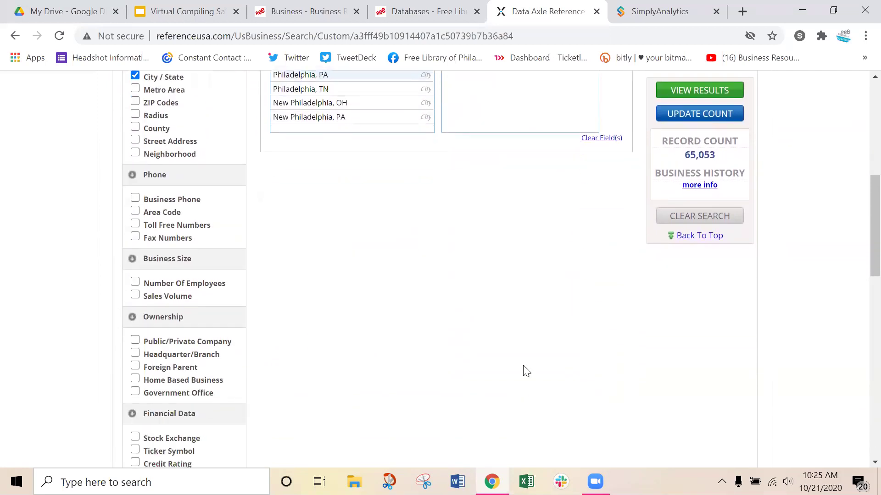
click(135, 283)
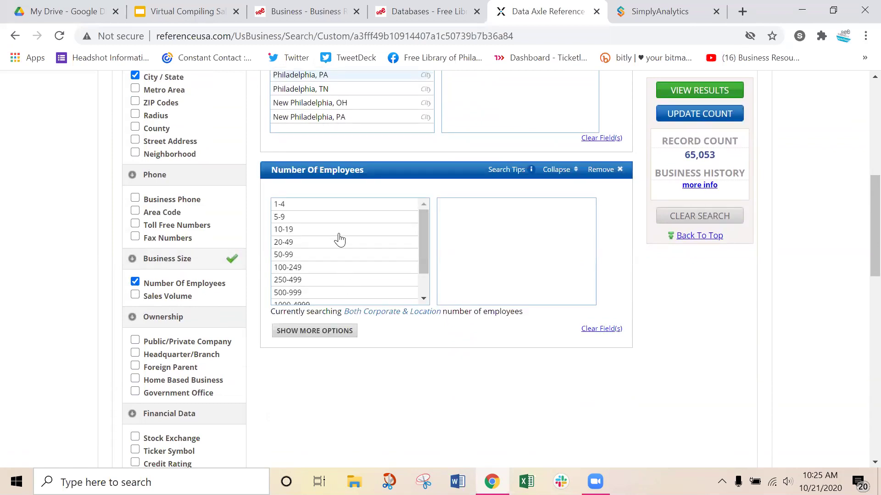
click(284, 255)
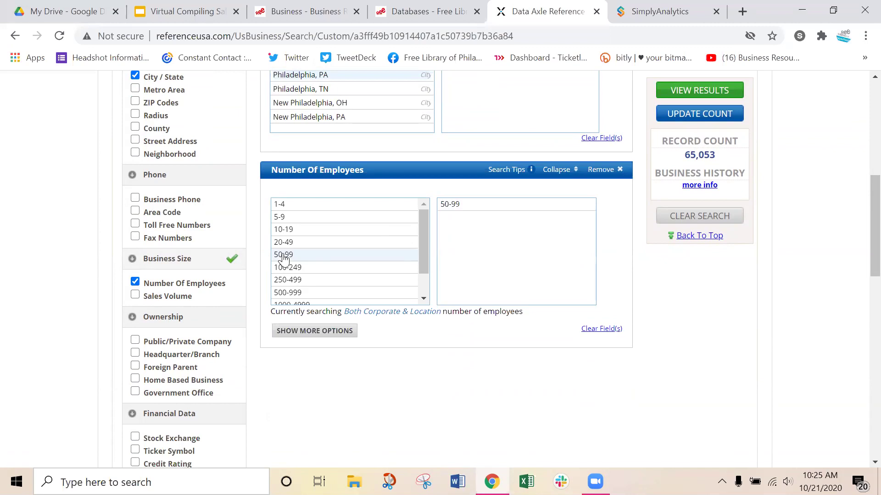
click(285, 269)
click(287, 282)
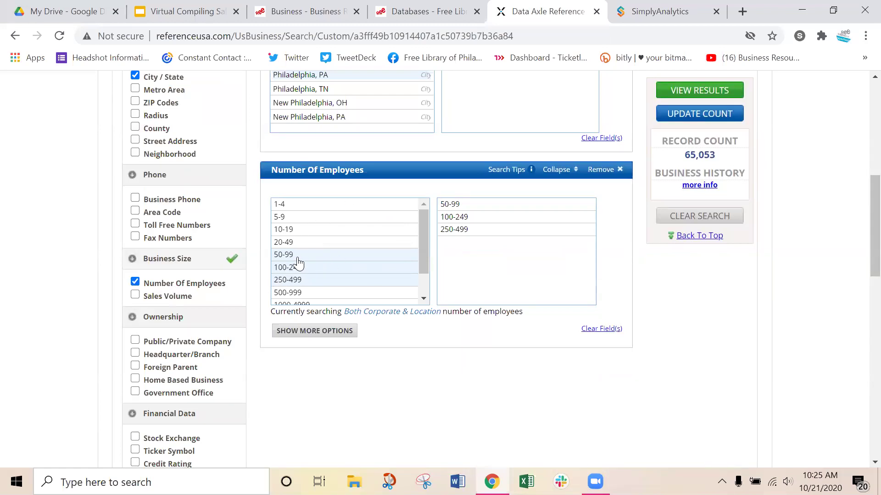
click(720, 119)
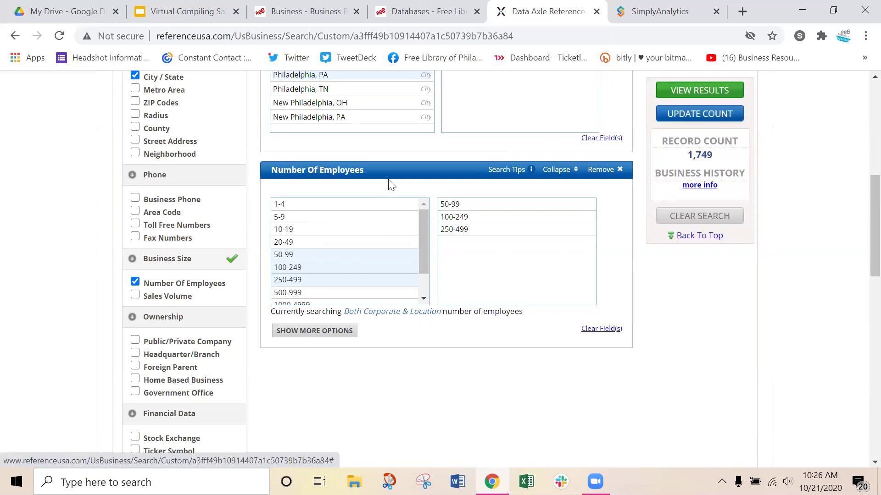
click(617, 170)
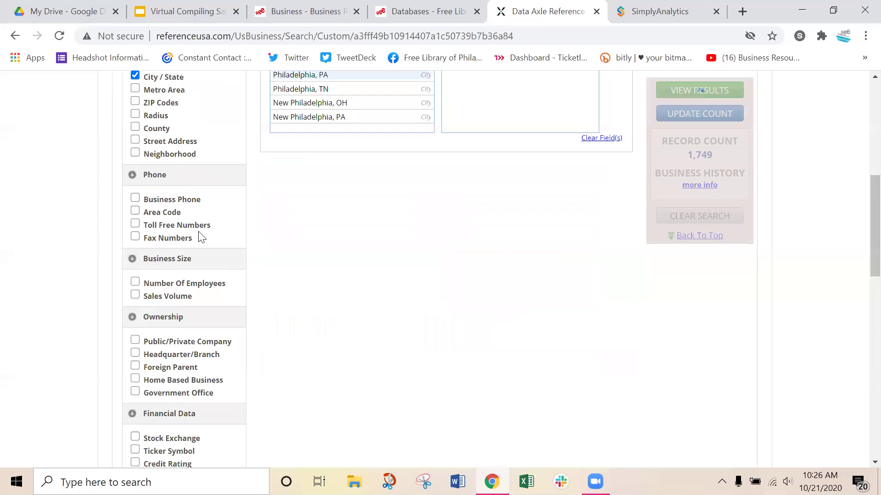
- Count the businesses with sales volumes of $1-2.5, $2.5-5, $5-10 and $10-20 Million, and remove the Sales Volume criterion again
click(135, 295)
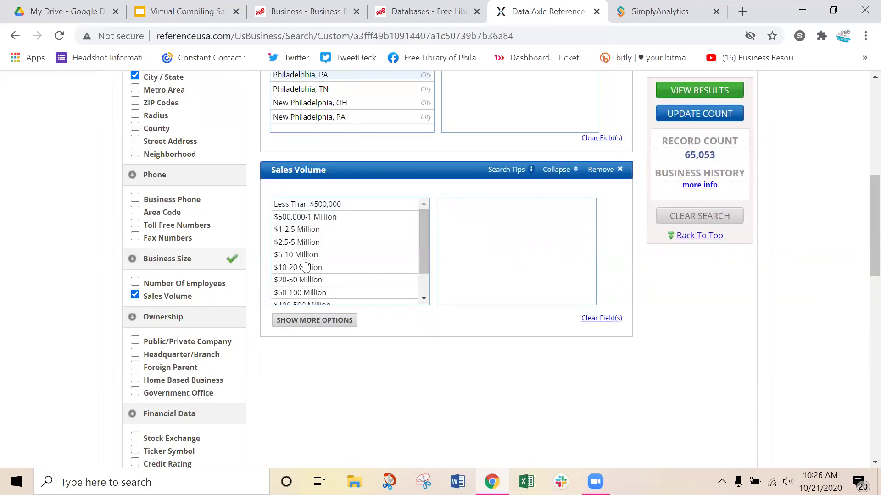
drag(351, 214, 334, 252)
click(333, 243)
click(330, 230)
click(351, 218)
click(306, 232)
click(295, 243)
click(293, 255)
click(293, 267)
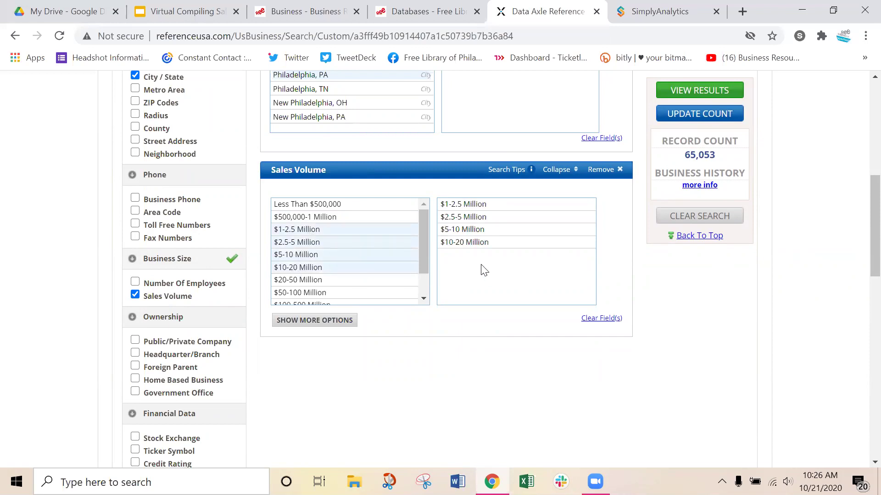
click(700, 113)
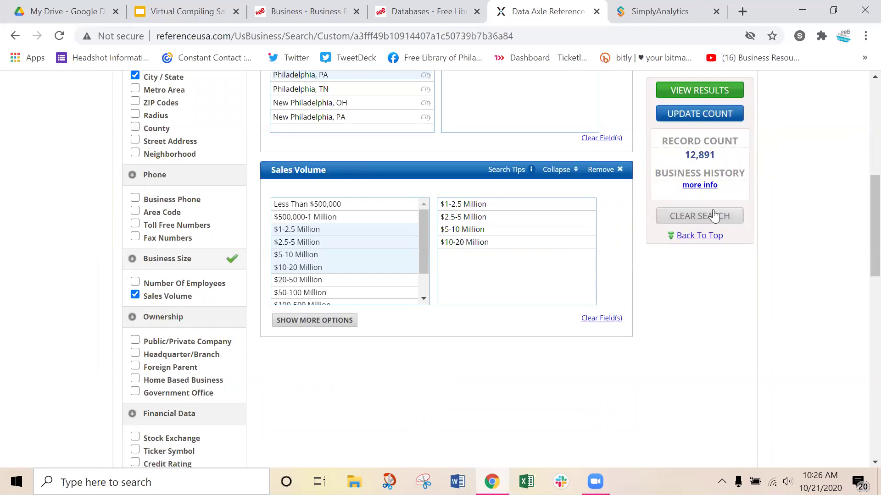
click(618, 170)
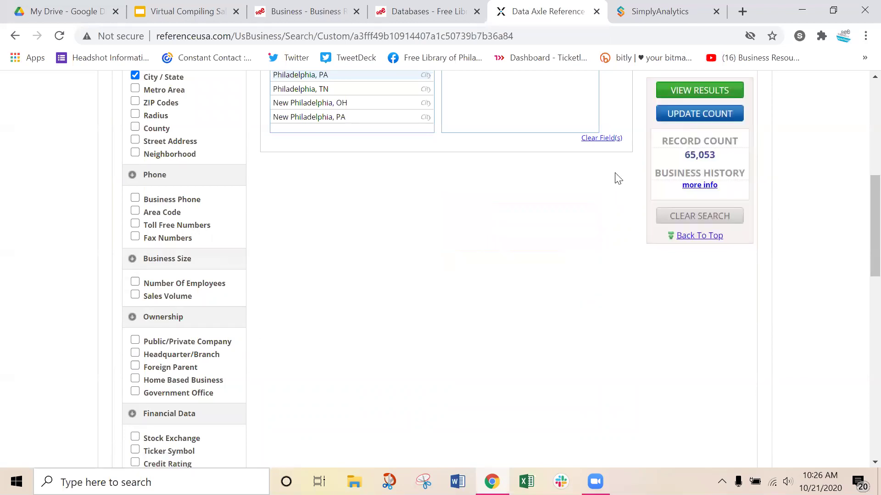
- Add the Keyword/SIC/NAICS criterion, set it to search all NAICS, and try the 2-6 digit code display before returning to 8-digit codes
scroll(602, 195, up, 3)
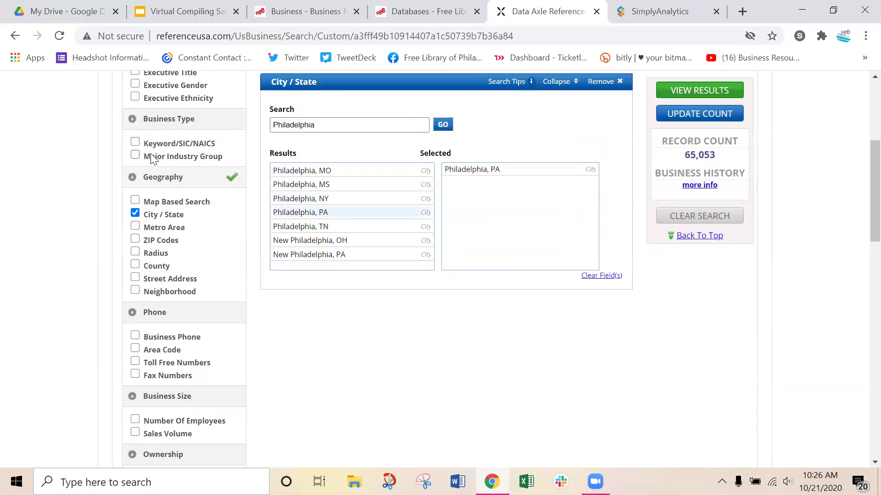
click(135, 142)
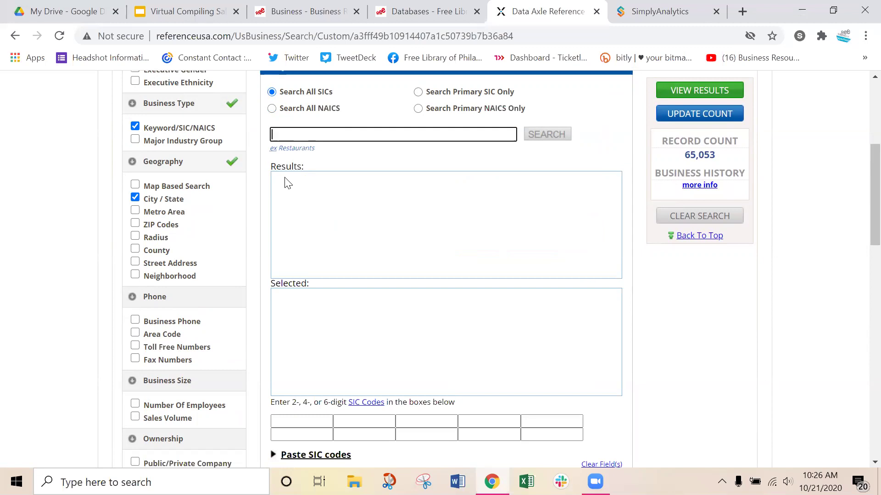
scroll(288, 183, up, 2)
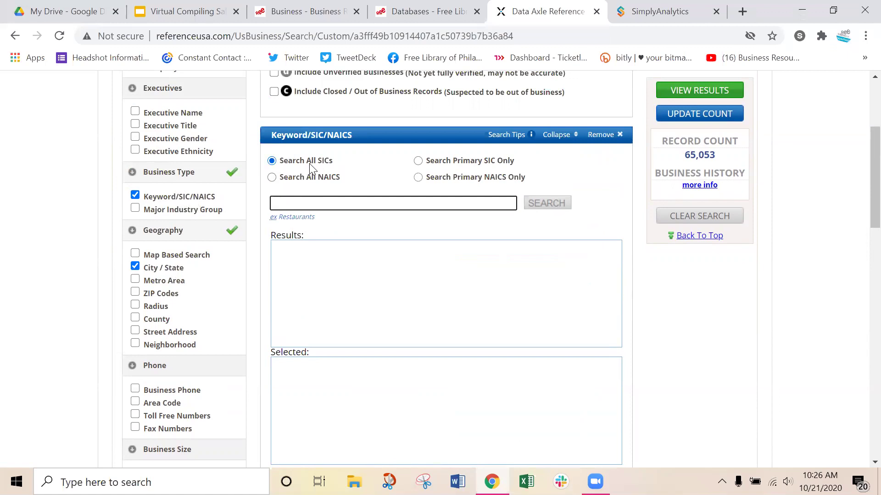
click(272, 177)
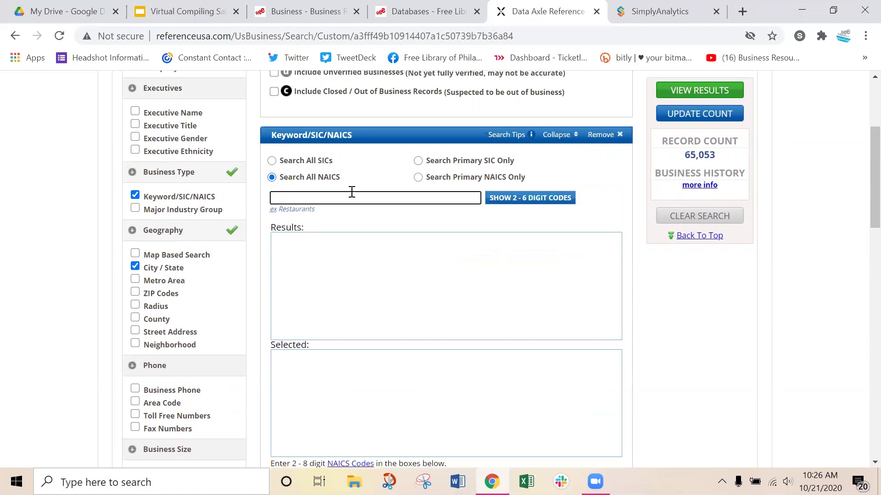
click(504, 202)
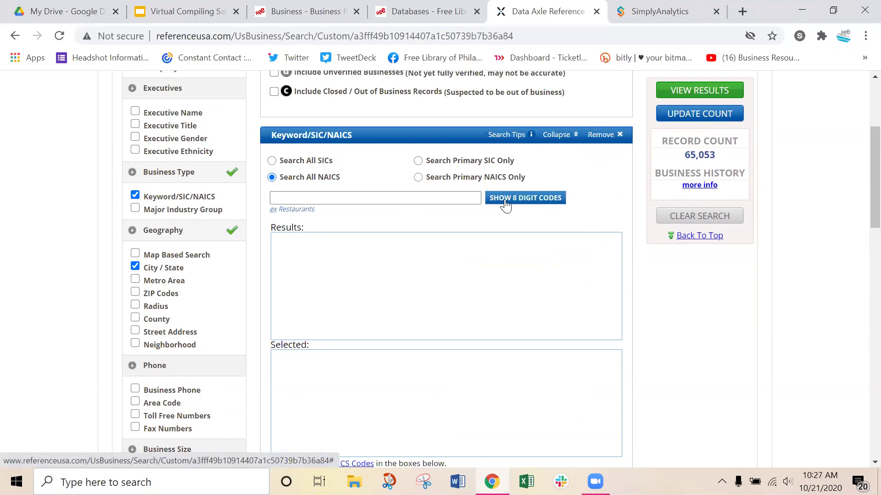
click(505, 202)
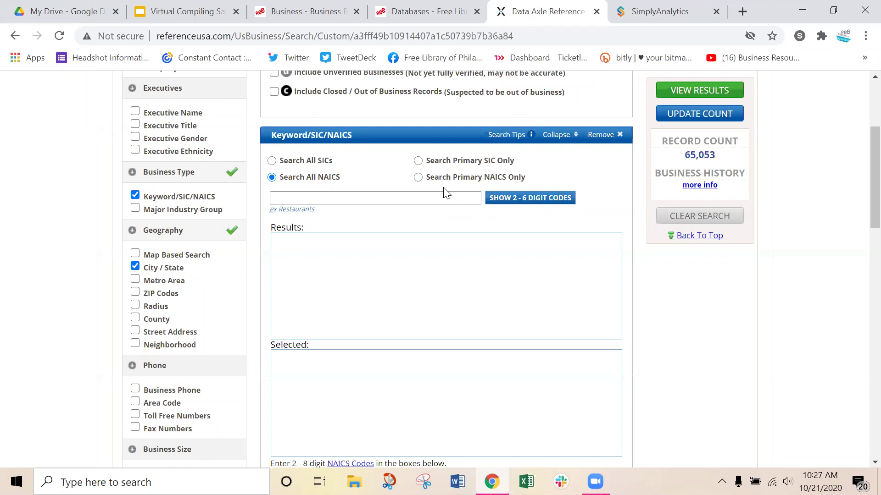
- Search all NAICS codes for 722, switch to 2-6 digit codes, and clear the search term
click(334, 197)
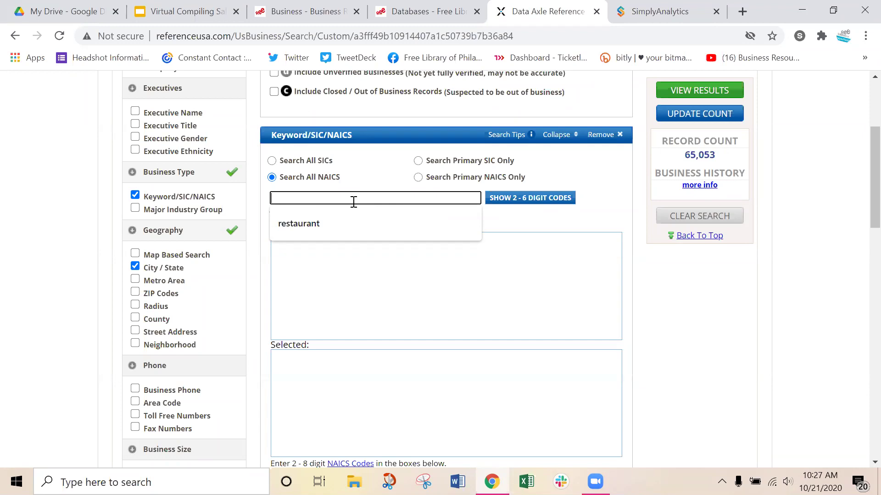
text(722)
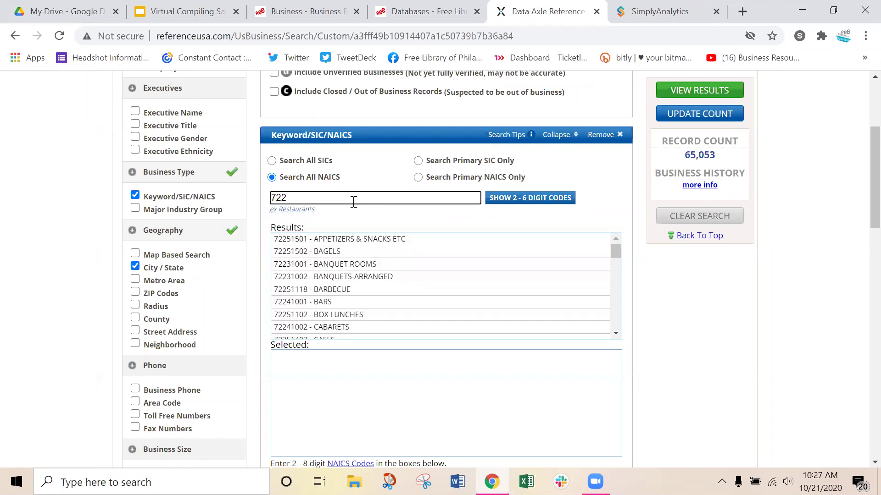
click(508, 205)
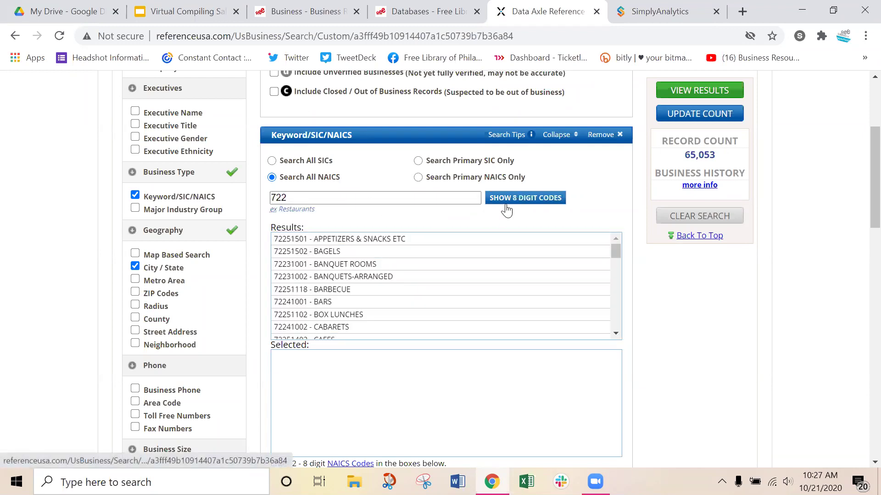
click(411, 197)
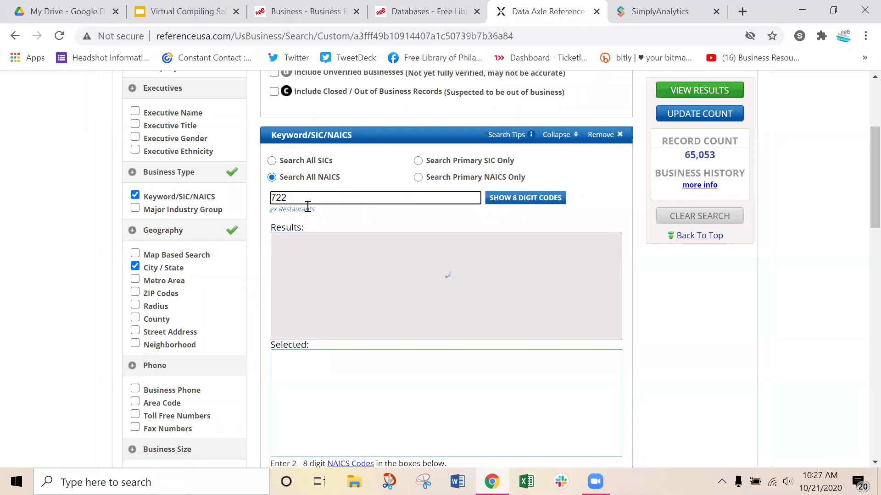
drag(327, 201, 267, 192)
key(BackSpace)
- Compare the SIC and NAICS search options, choose Search Primary NAICS Only, and search for the keyword "pet supply"
click(271, 162)
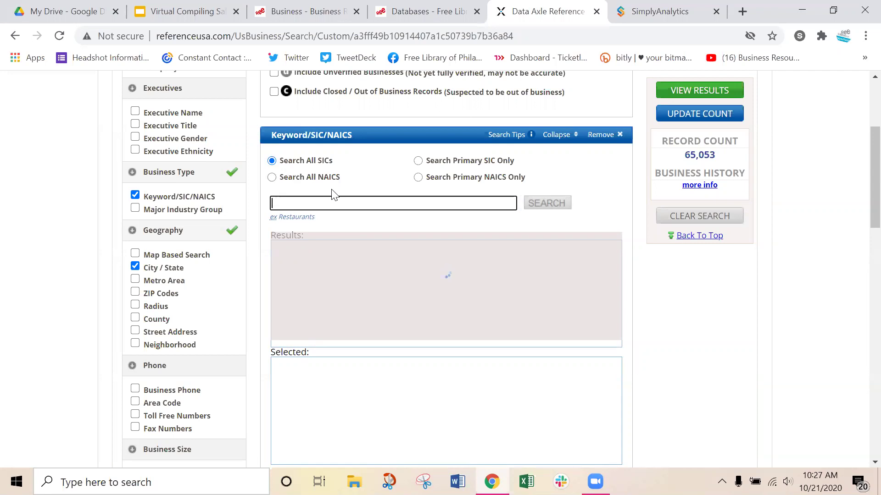
click(287, 161)
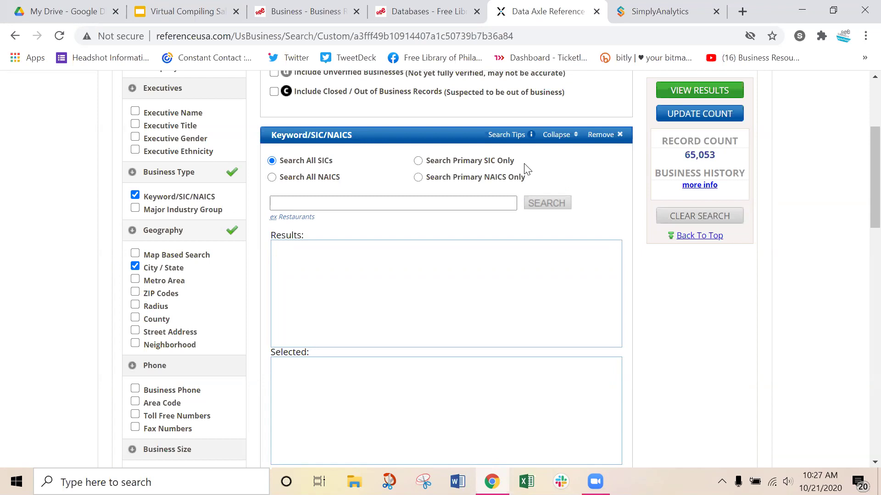
click(271, 178)
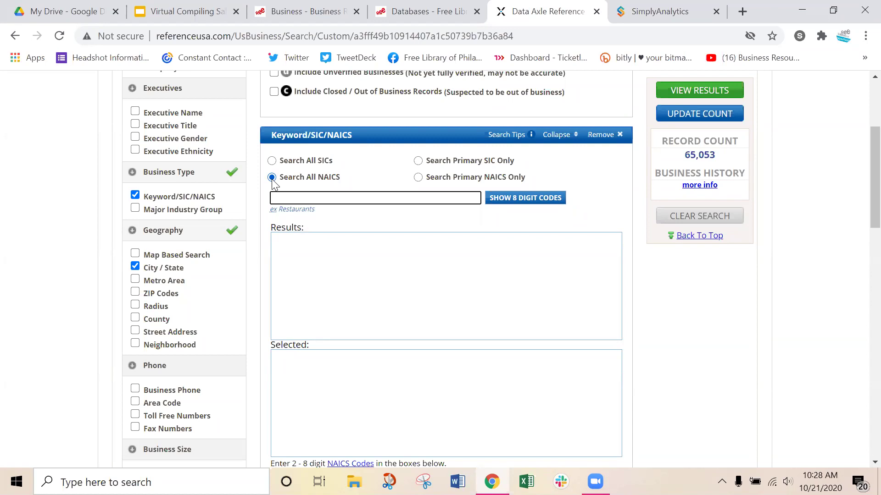
click(418, 177)
click(300, 197)
text(pet)
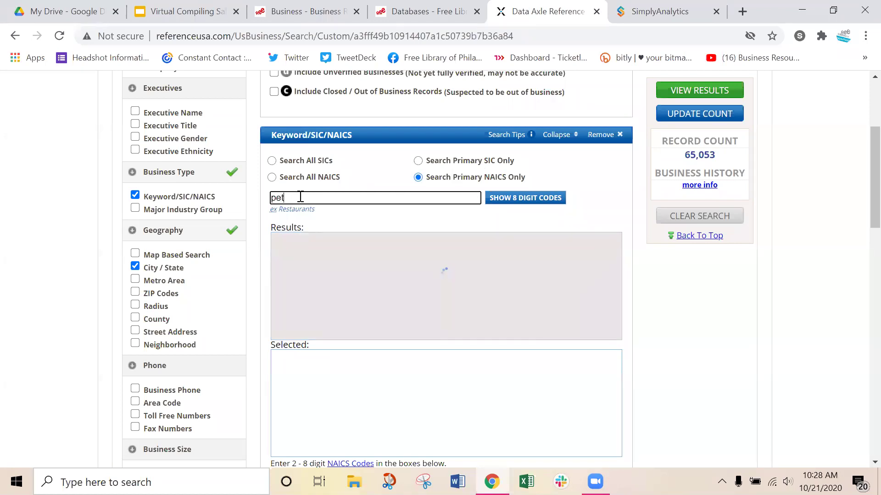
text( supply)
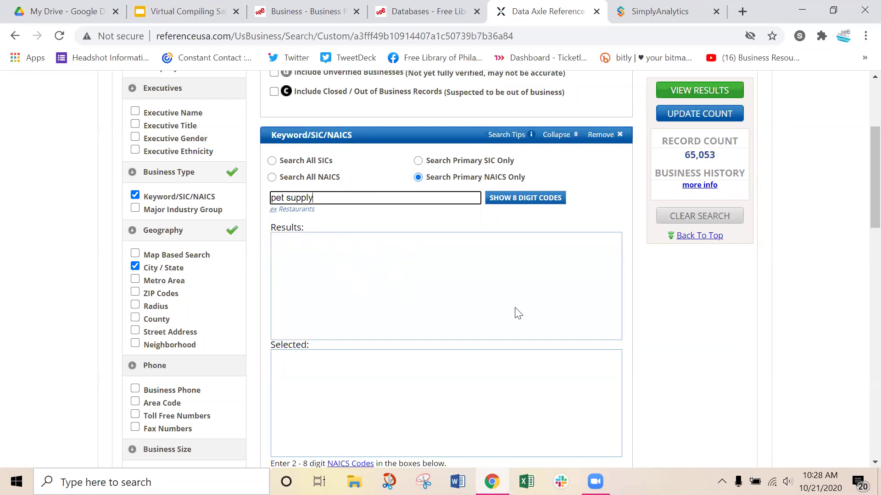
- Enter 722511 as the first NAICS code of the criterion and update the record count
scroll(517, 312, down, 1)
scroll(516, 314, up, 1)
scroll(344, 279, down, 1)
click(311, 415)
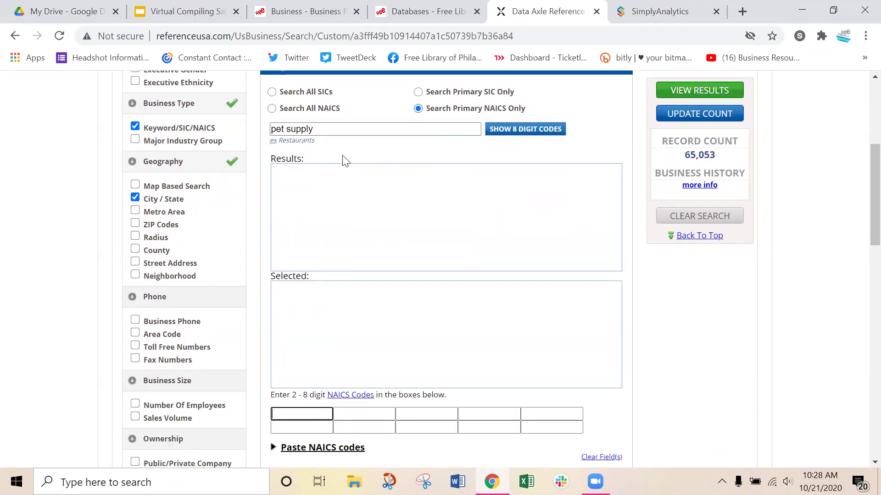
text(722511)
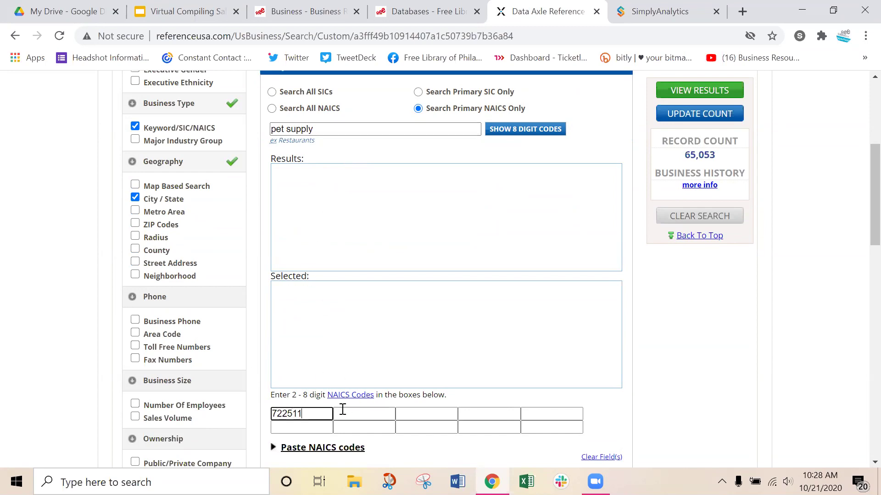
click(709, 116)
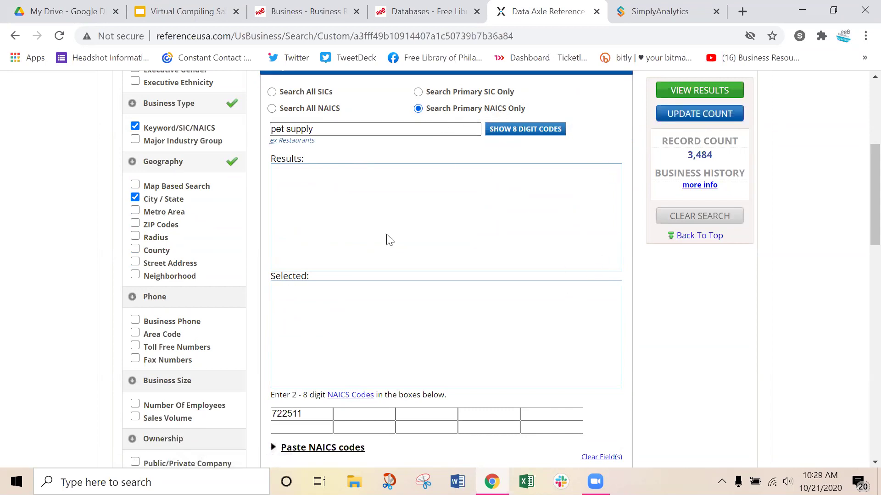
click(302, 414)
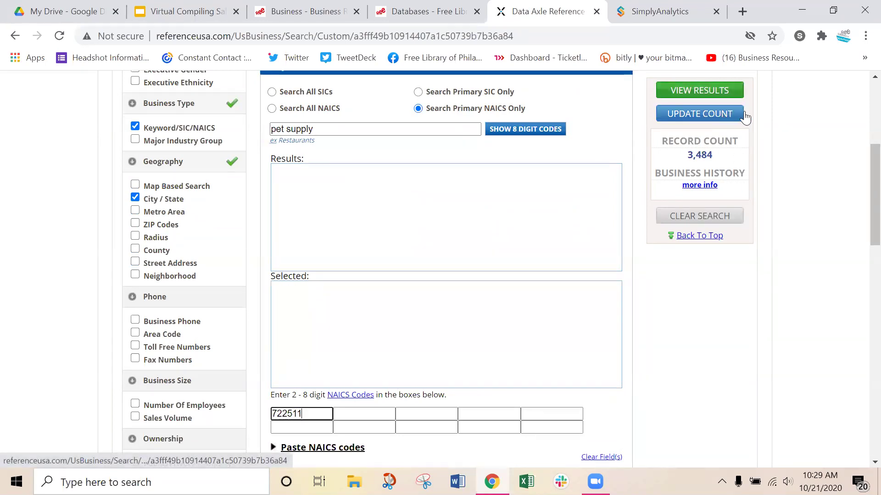
scroll(746, 120, up, 1)
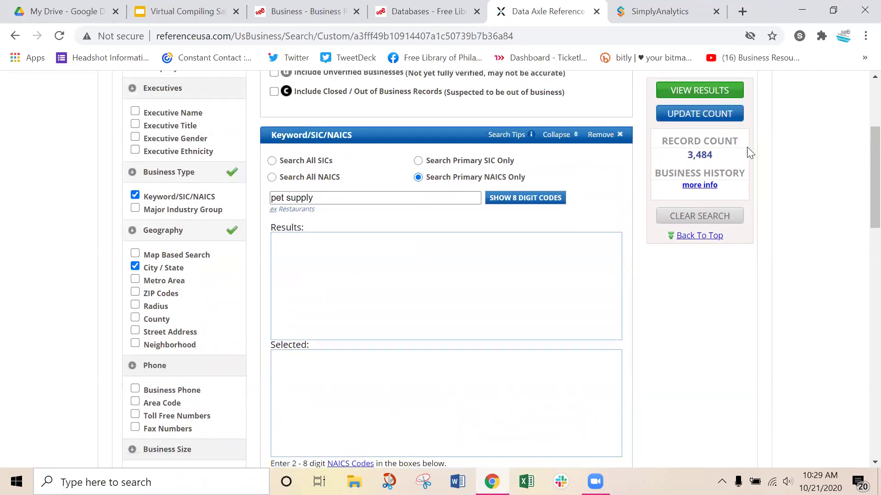
scroll(747, 152, down, 3)
scroll(136, 212, down, 1)
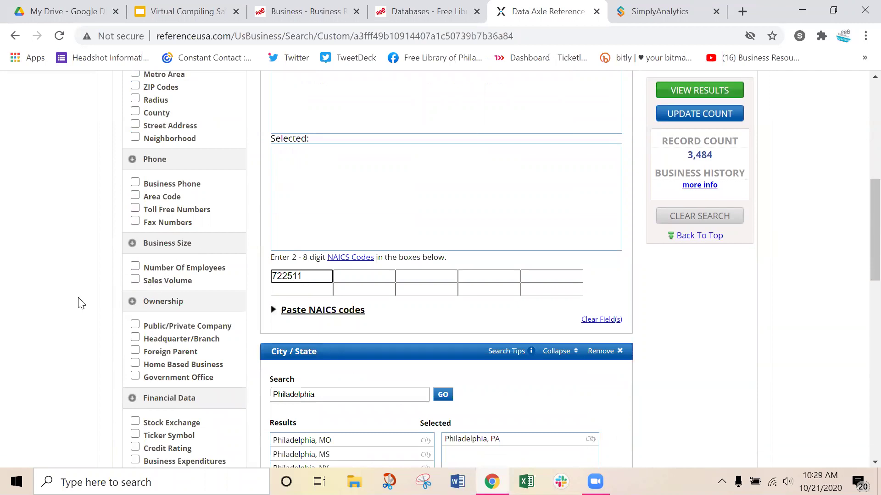
- Add the Headquarter/Branch criterion, limit it to Single Location, and update the record count
scroll(166, 259, down, 1)
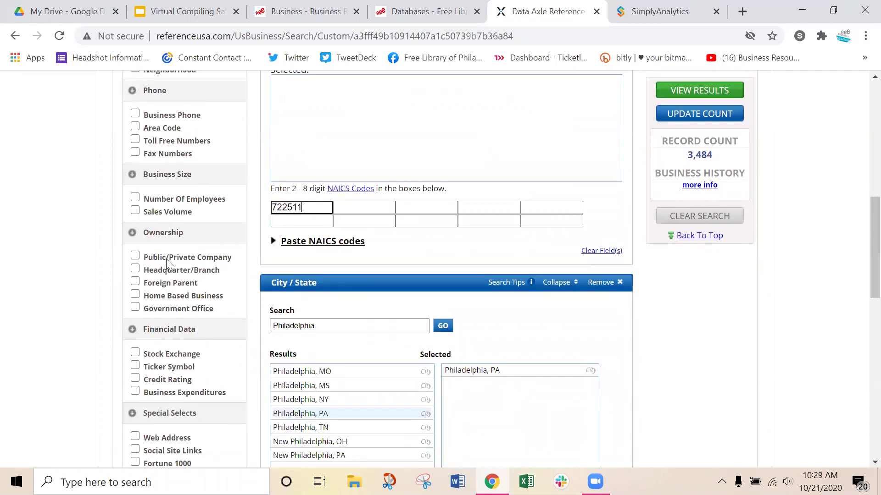
click(135, 269)
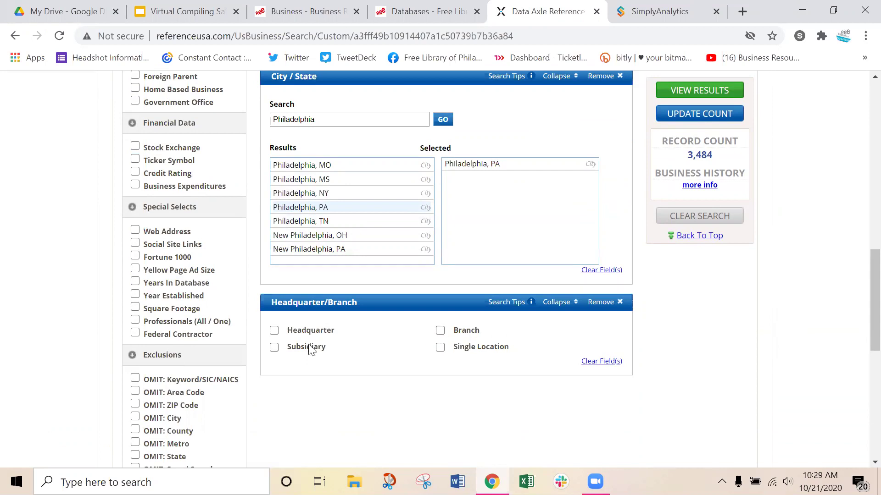
click(440, 347)
click(684, 112)
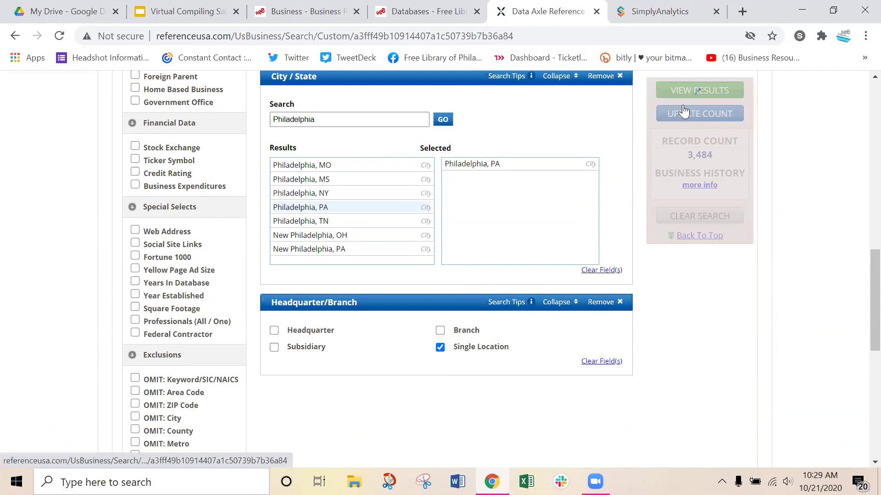
- Deselect Single Location and remove the Headquarter/Branch criterion from the search
click(440, 348)
scroll(50, 257, down, 1)
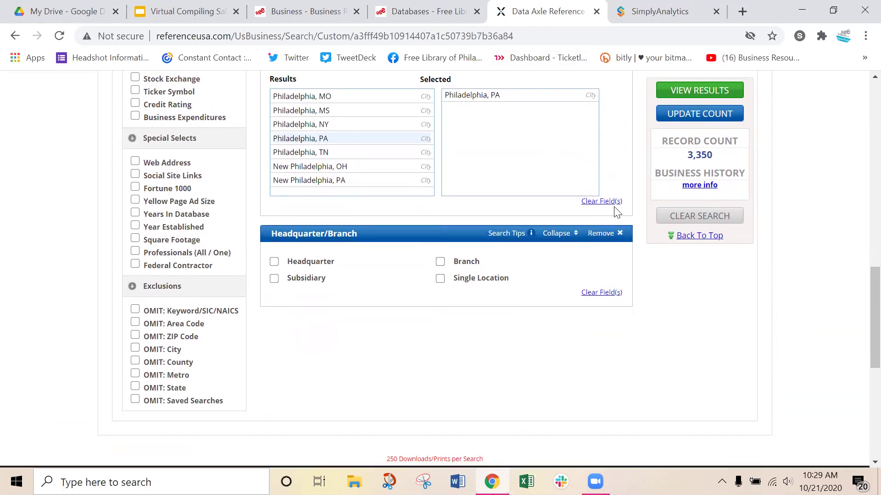
click(601, 235)
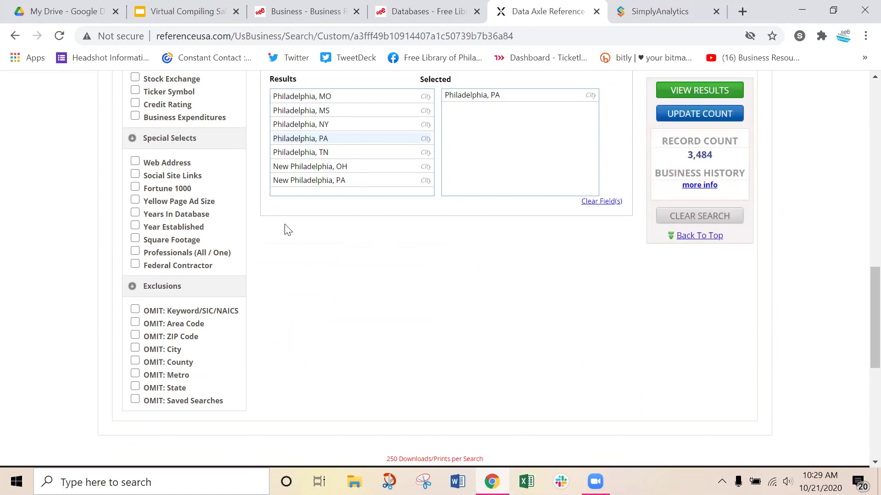
- Add the Web Address and Year Established criteria to the search
click(135, 161)
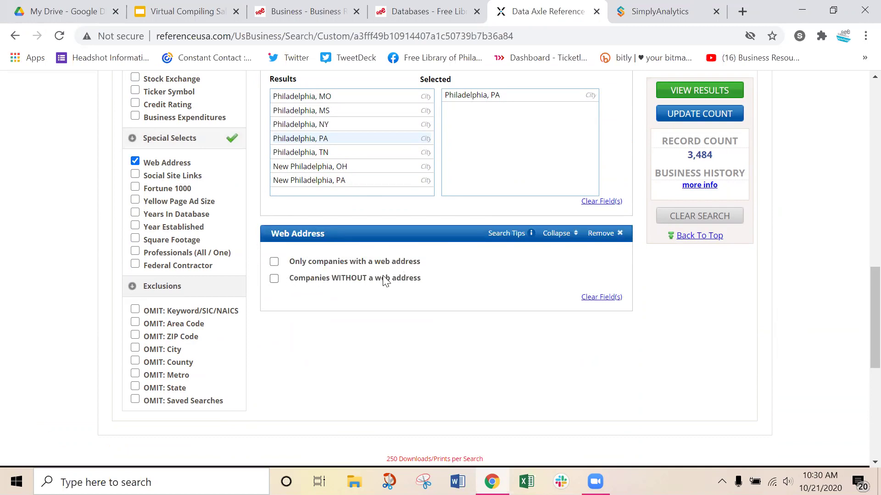
click(135, 226)
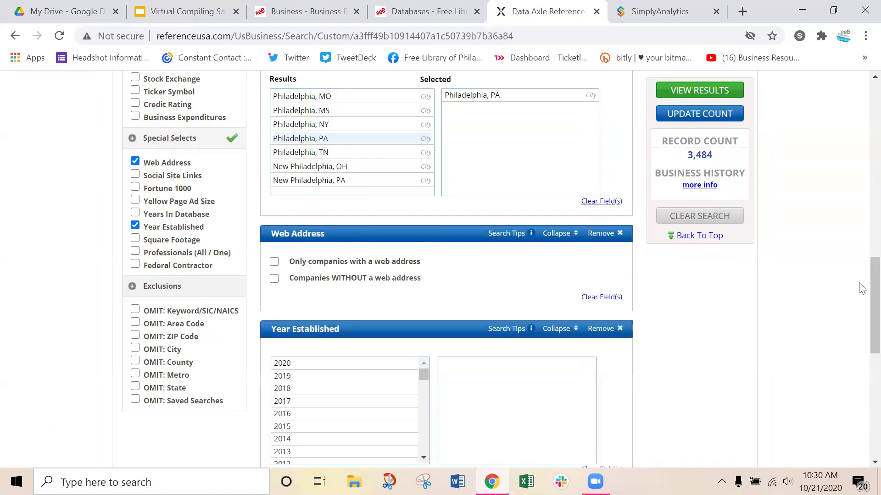
scroll(862, 297, down, 2)
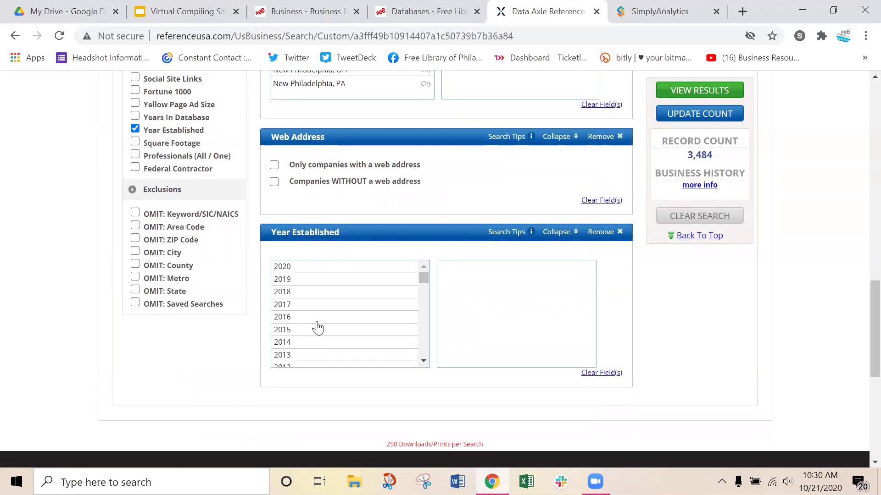
- Select the years 2010 through 2020 in the Year Established criterion and update the record count
scroll(318, 326, down, 2)
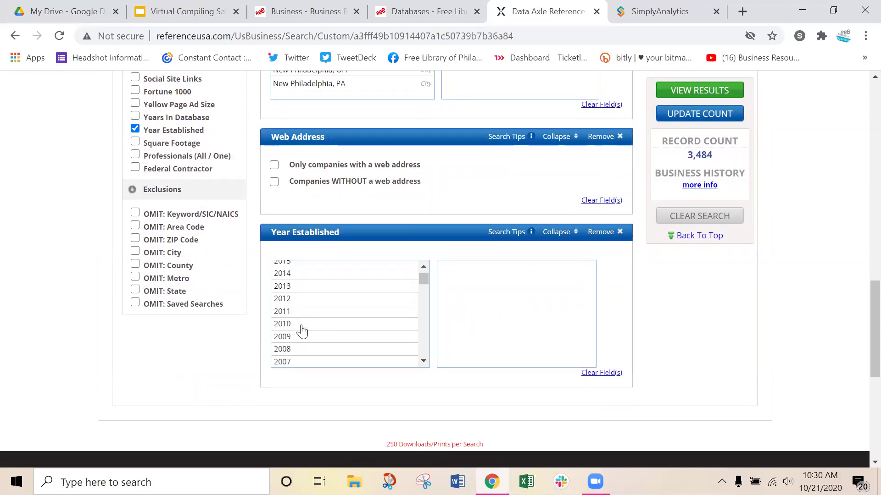
click(301, 328)
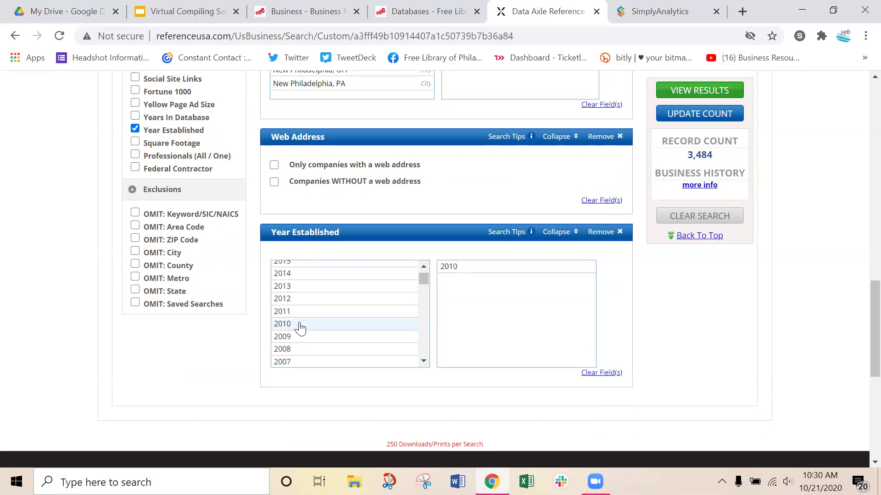
click(294, 311)
click(291, 299)
click(300, 286)
click(298, 274)
scroll(295, 319, up, 2)
click(295, 330)
click(293, 318)
drag(290, 266, 294, 303)
scroll(297, 298, up, 1)
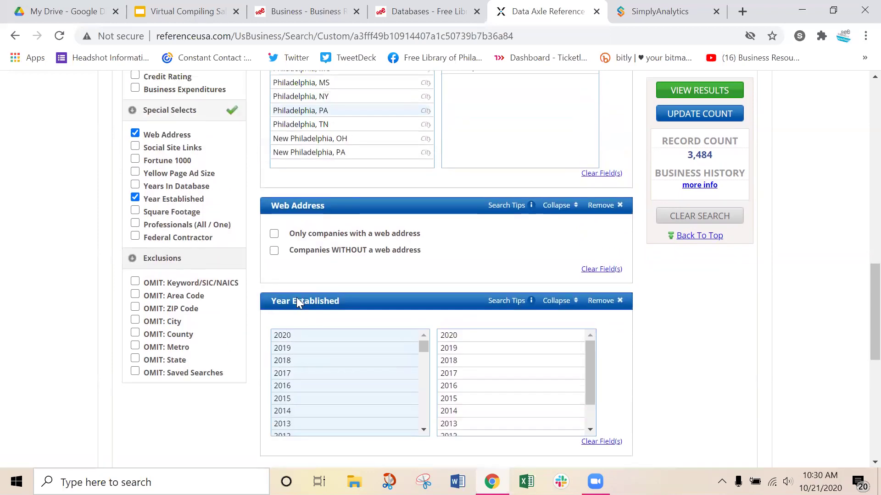
click(708, 116)
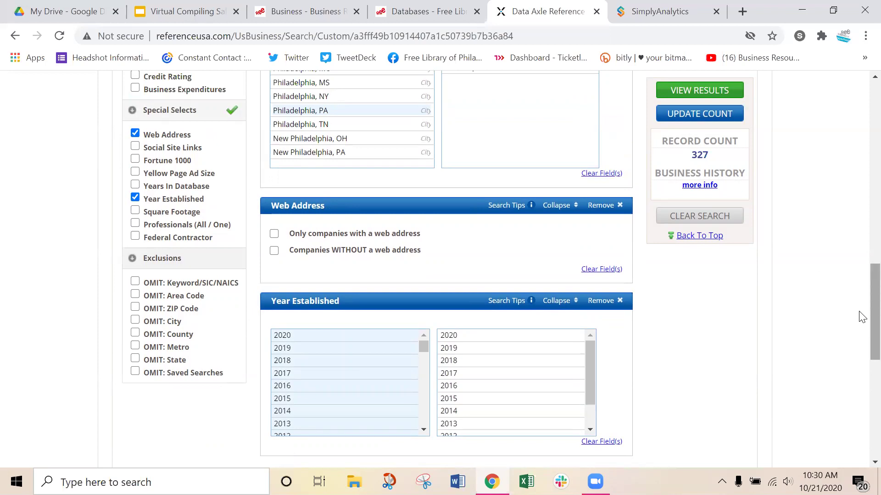
- Deselect all chosen years and remove the Year Established criterion from the search
scroll(860, 335, down, 2)
drag(591, 267, 590, 265)
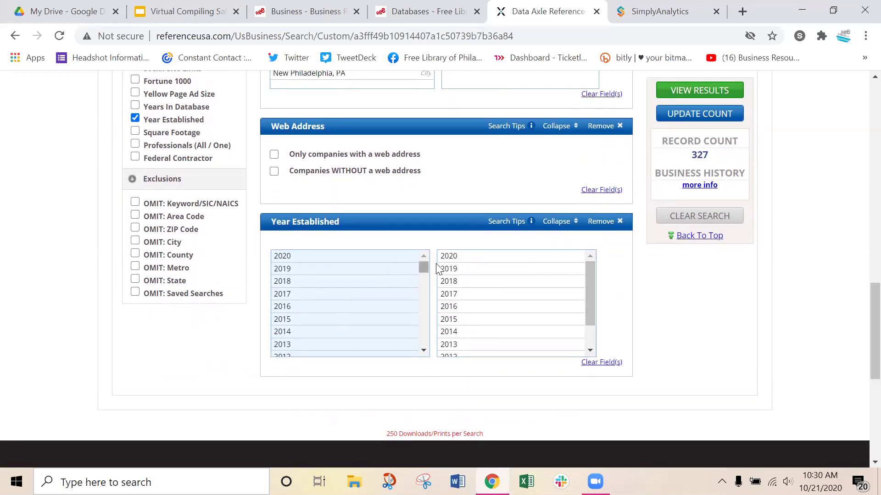
drag(424, 269, 422, 257)
click(305, 352)
scroll(321, 312, down, 3)
scroll(297, 284, up, 3)
click(300, 289)
click(301, 302)
click(317, 313)
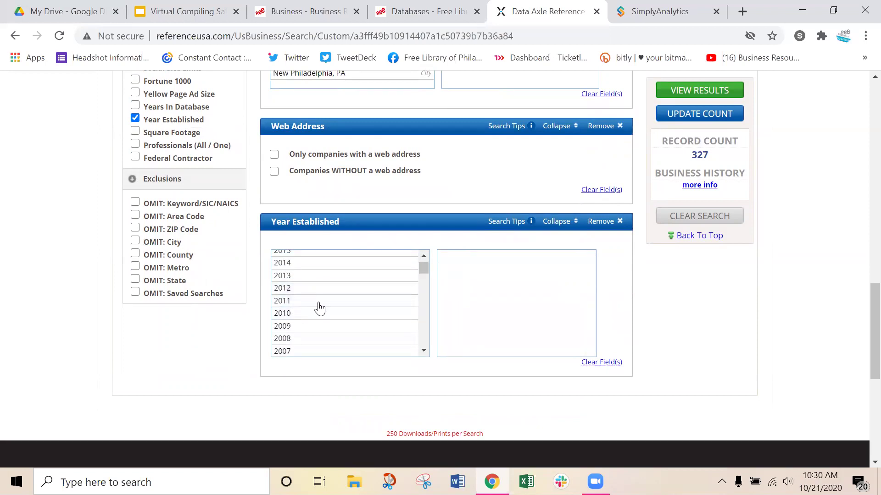
scroll(193, 257, up, 3)
click(135, 256)
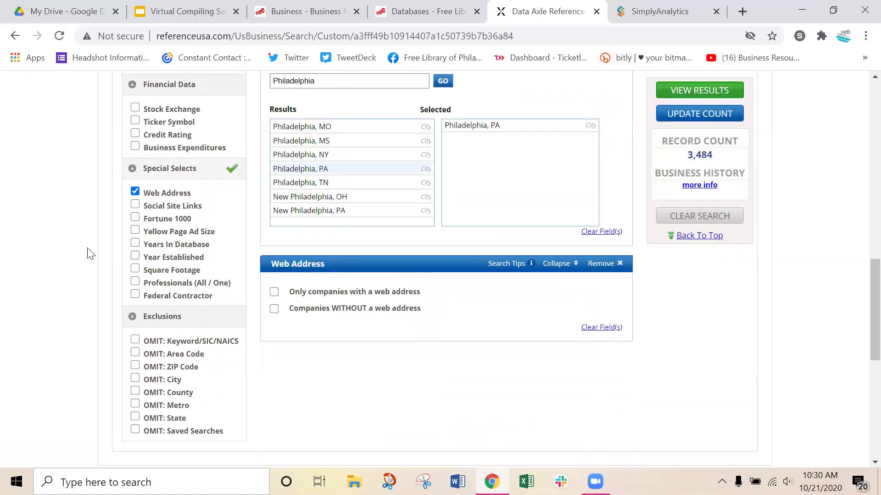
- View the search results and open the detailed record for 11th St Hoagies
scroll(558, 241, up, 12)
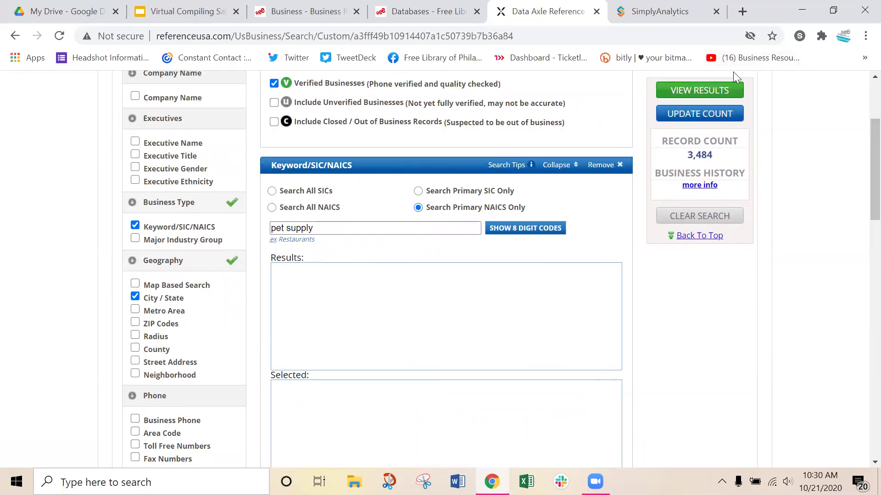
click(701, 89)
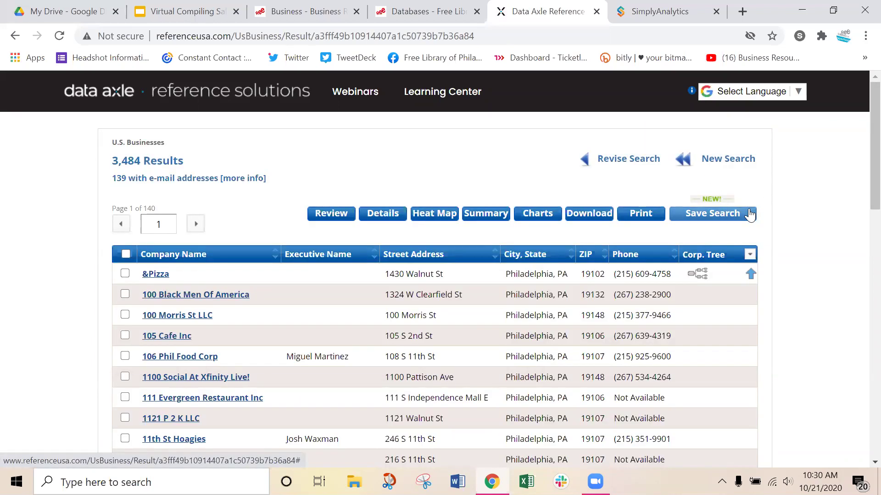
scroll(175, 191, down, 1)
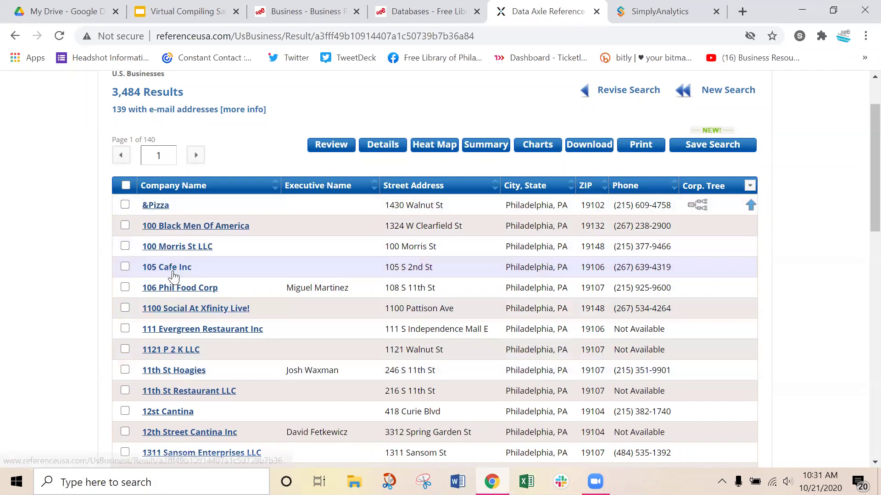
click(173, 370)
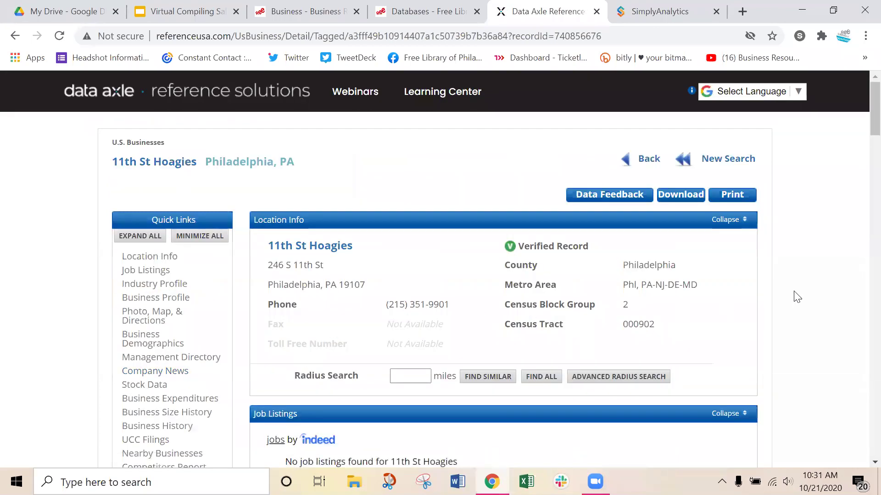
- Examine the record's location info, industry profile, business demographics, and management directory
scroll(779, 290, down, 1)
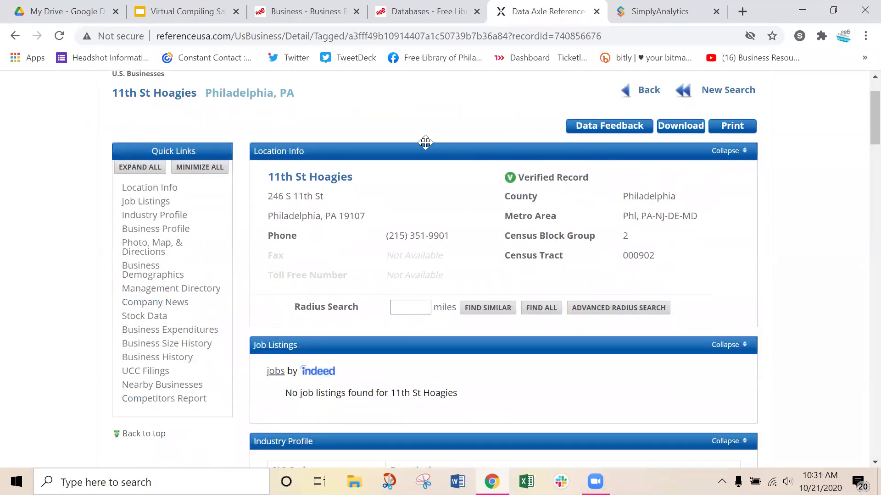
scroll(768, 268, down, 3)
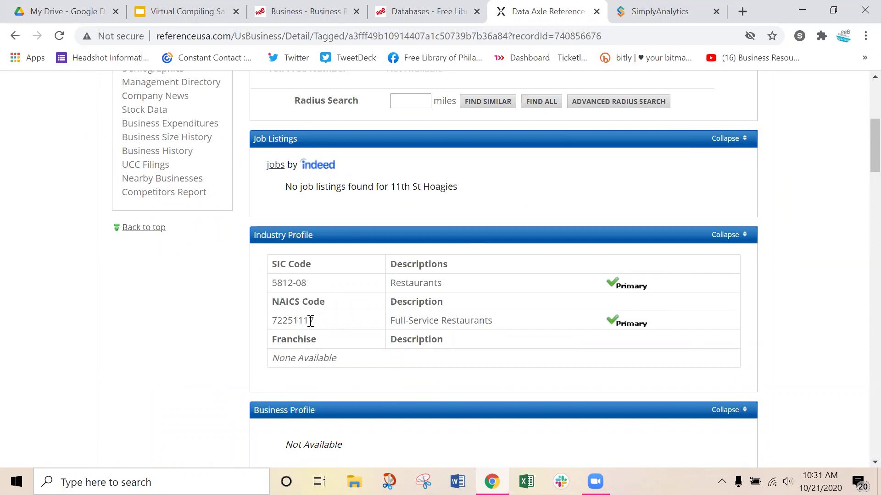
scroll(325, 334, down, 5)
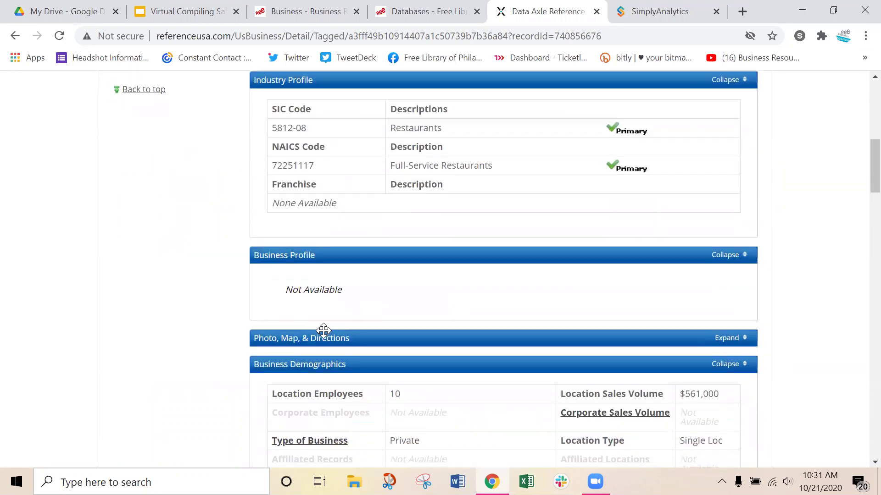
scroll(325, 335, down, 2)
scroll(364, 321, up, 1)
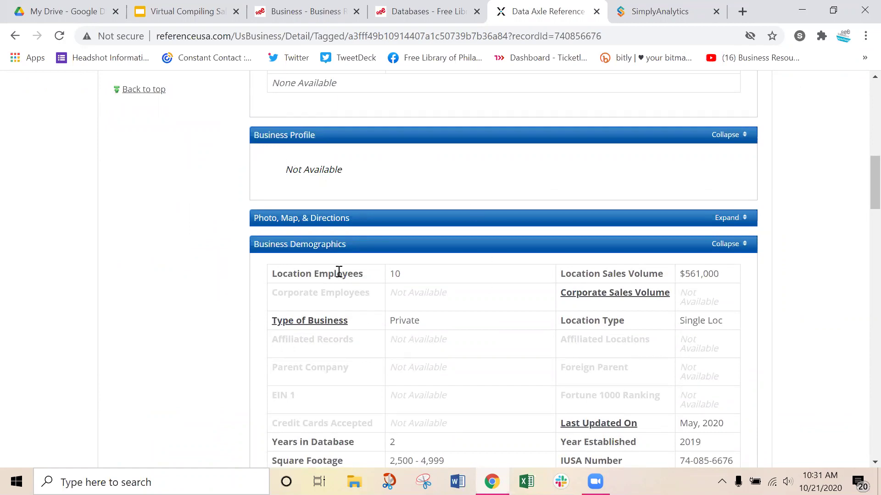
scroll(342, 274, down, 3)
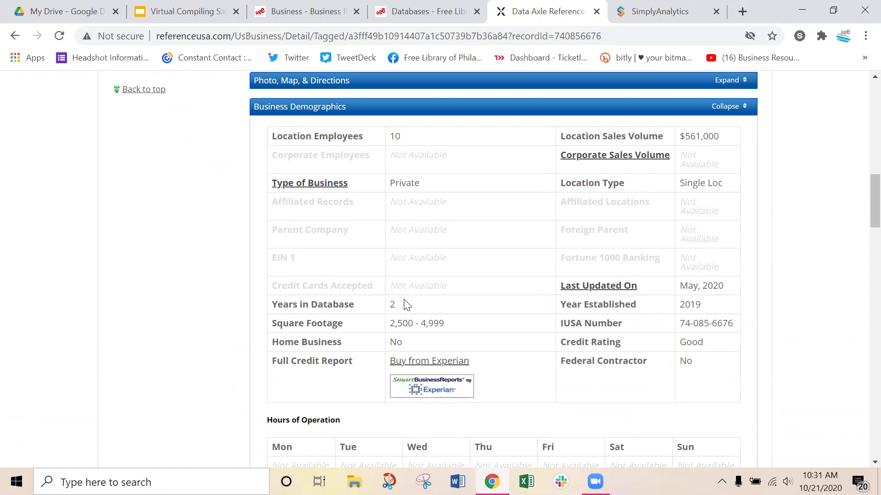
scroll(399, 311, down, 4)
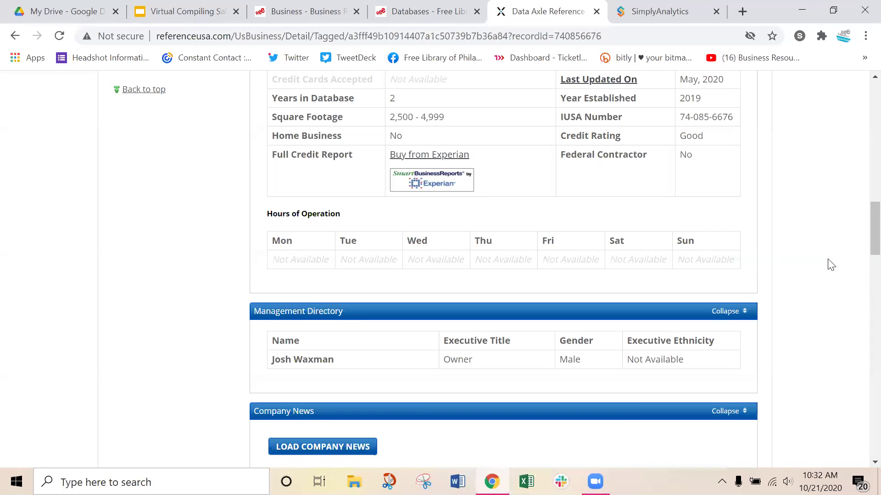
scroll(832, 266, down, 1)
scroll(831, 265, down, 1)
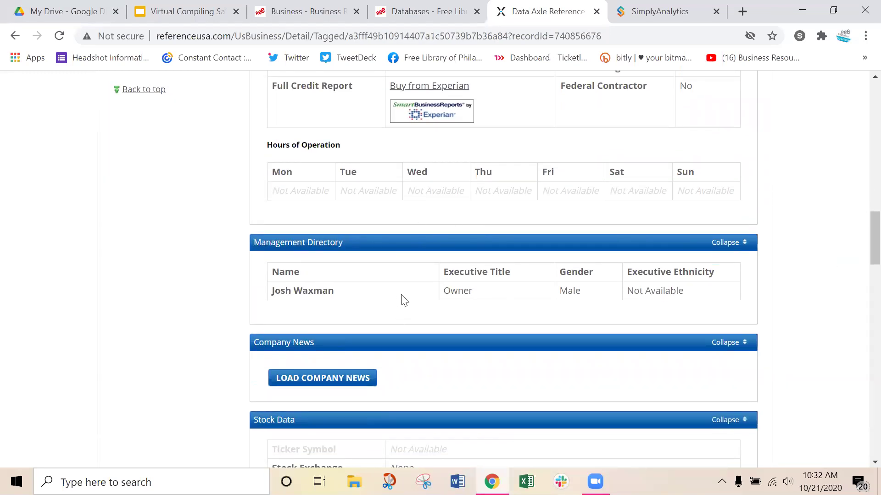
- Review the record's stock data, business expenditures, sales volume and employee size charts, and business history
scroll(402, 299, down, 1)
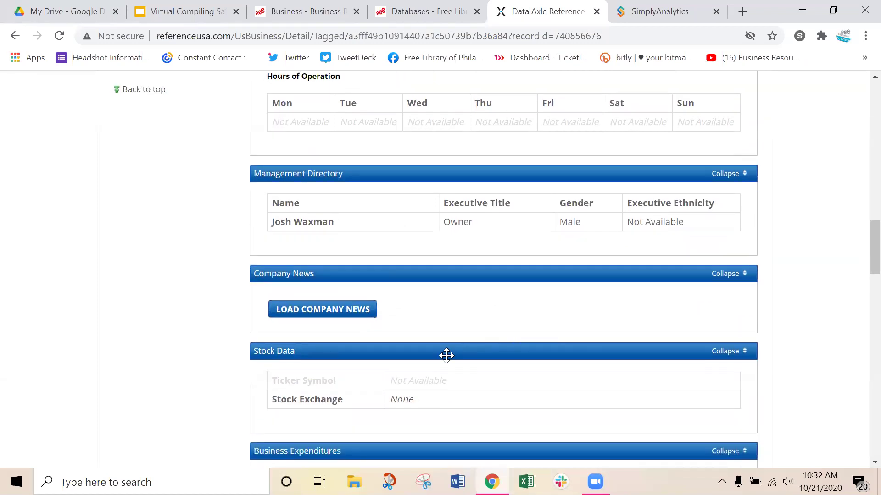
scroll(490, 414, down, 1)
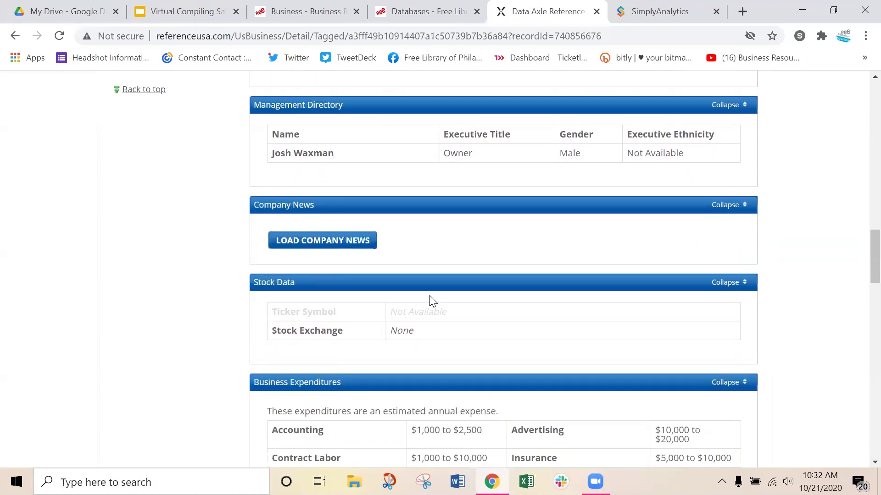
scroll(430, 298, down, 1)
scroll(431, 301, down, 1)
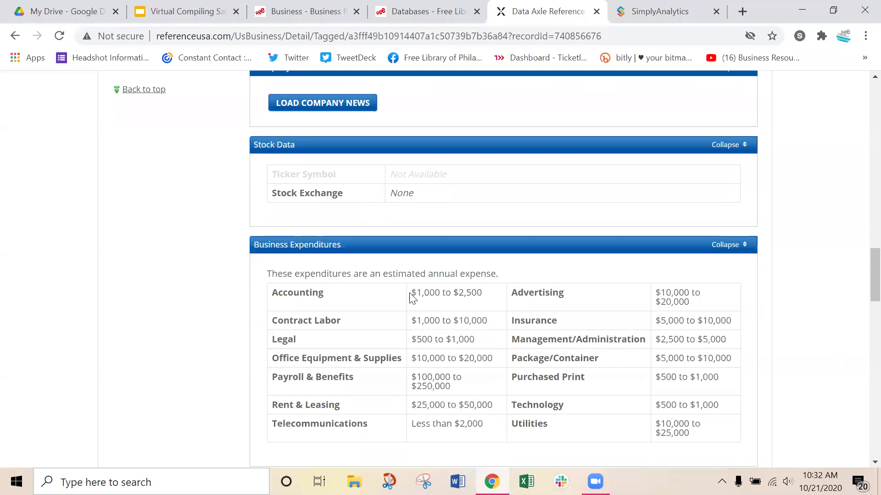
scroll(413, 295, down, 1)
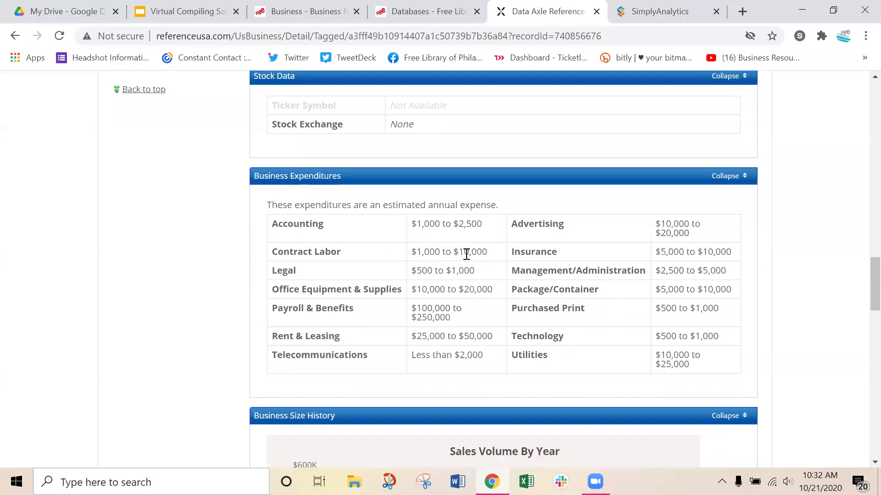
scroll(417, 251, down, 6)
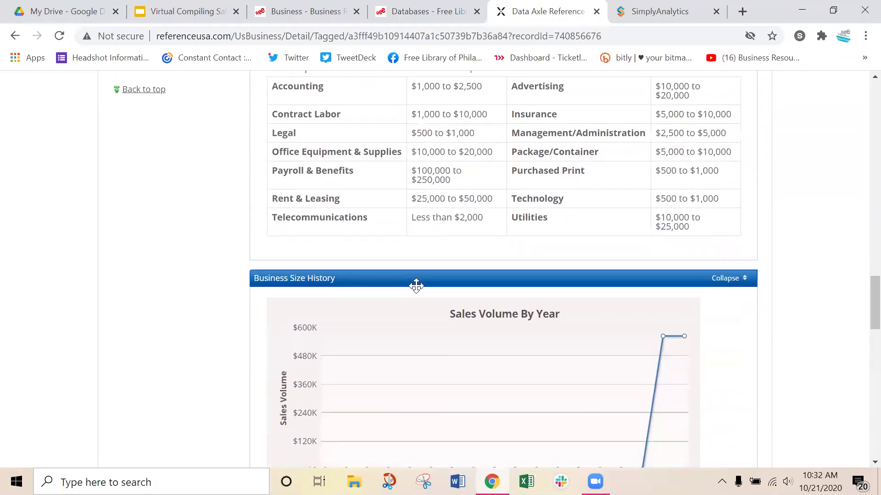
scroll(422, 272, down, 2)
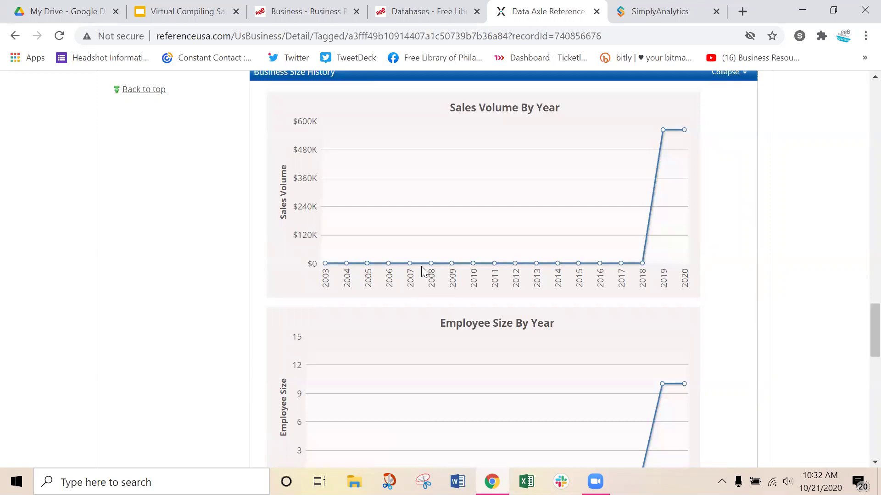
scroll(421, 268, down, 2)
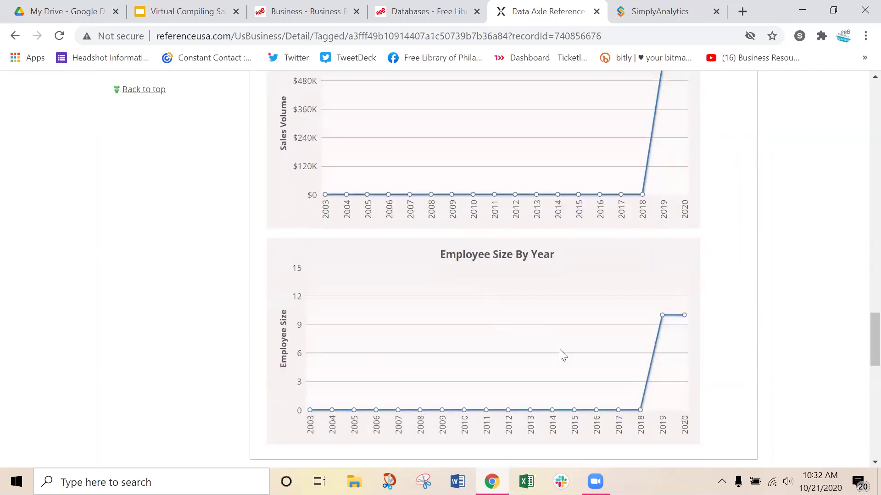
scroll(563, 356, up, 2)
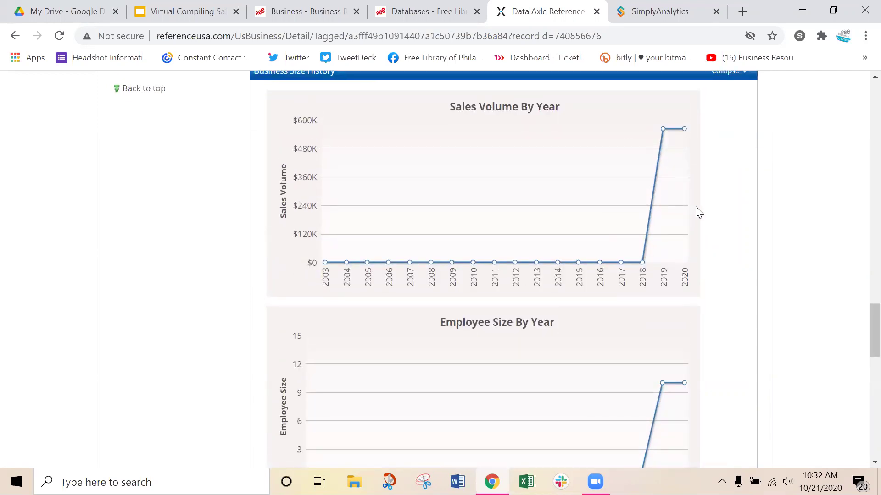
scroll(695, 207, down, 10)
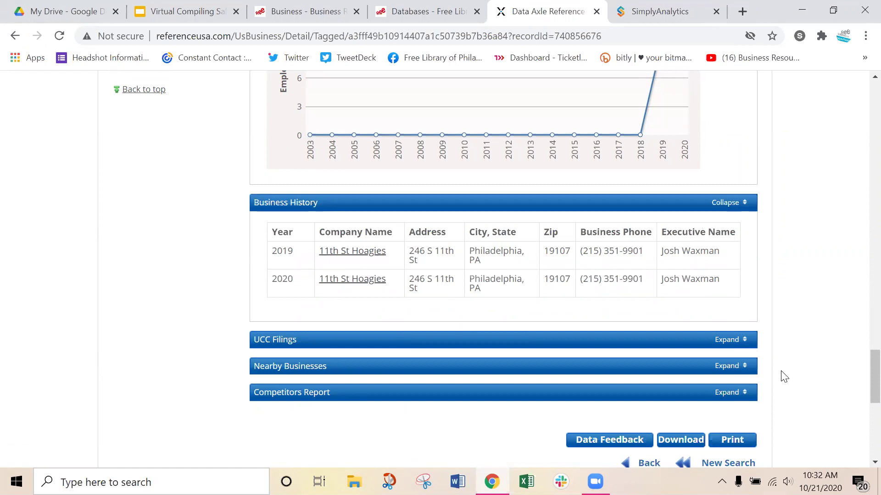
- Expand the Competitors Report in the 11th St Hoagies record and review the competing businesses
scroll(819, 352, down, 2)
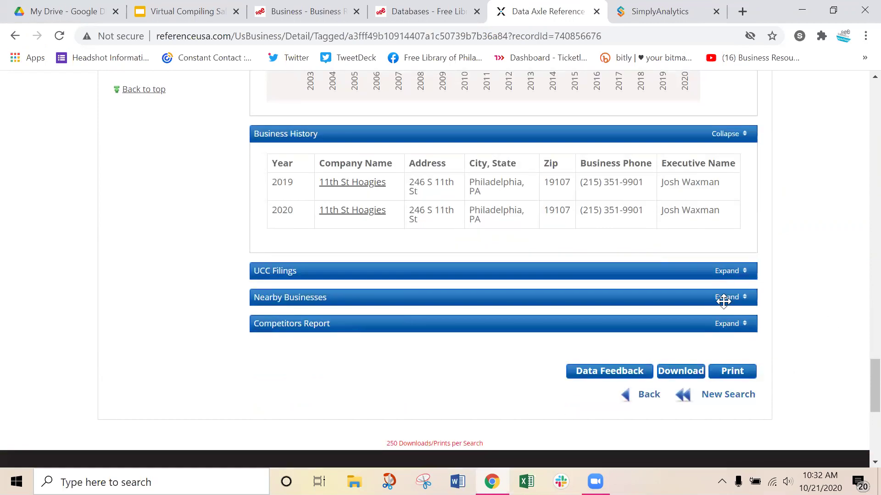
click(726, 326)
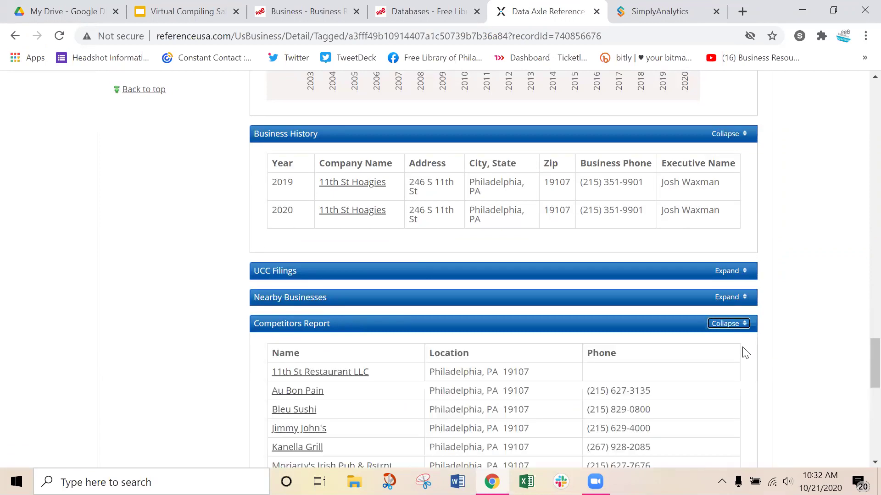
scroll(846, 380, down, 2)
scroll(846, 376, down, 2)
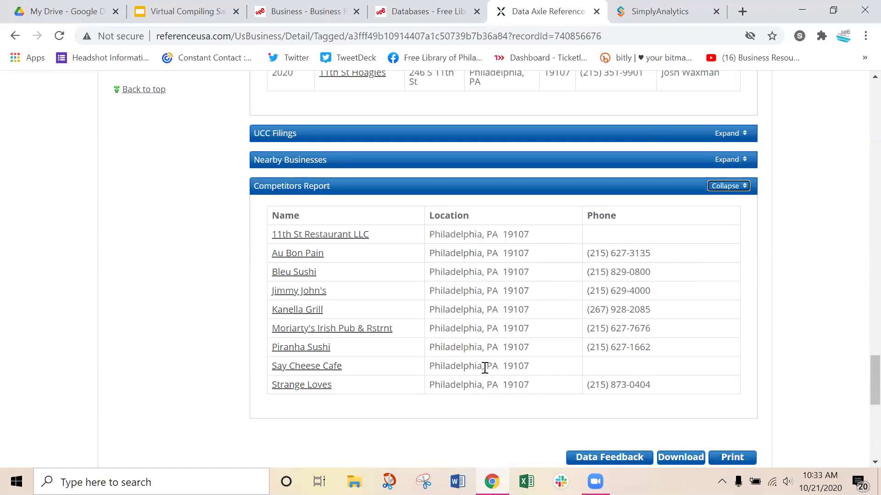
- Return to the search results list and deselect 11th St Hoagies
scroll(485, 367, up, 20)
scroll(484, 374, up, 10)
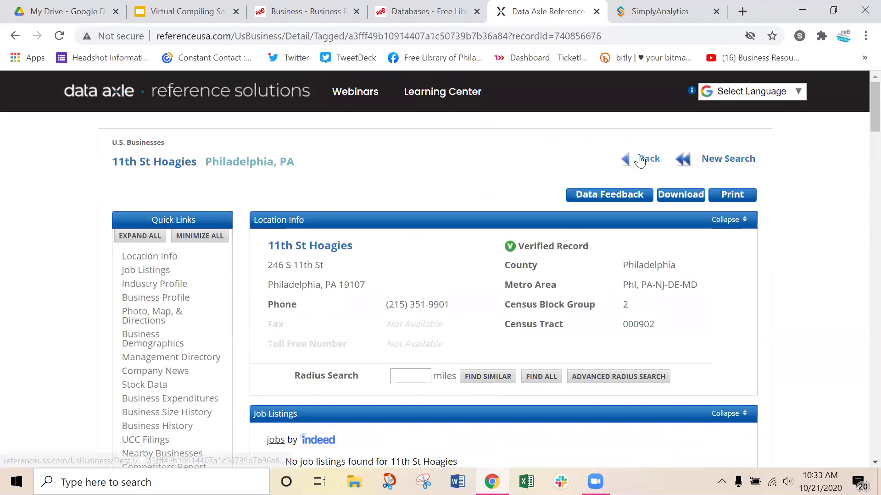
click(640, 159)
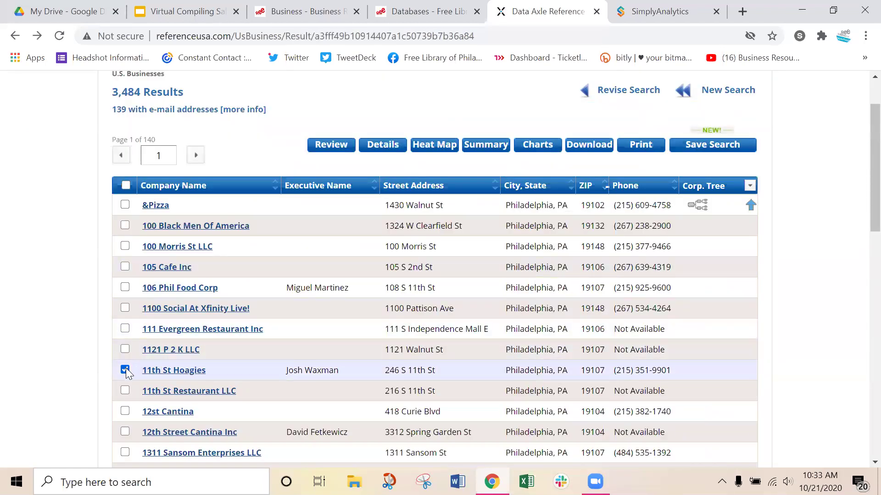
click(125, 370)
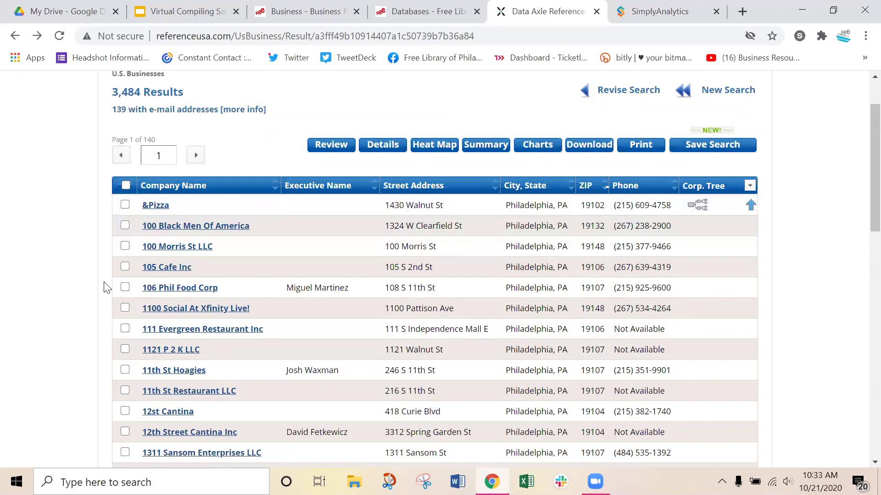
- Select all businesses on the first results page and open the download options for them
click(126, 186)
scroll(46, 289, up, 3)
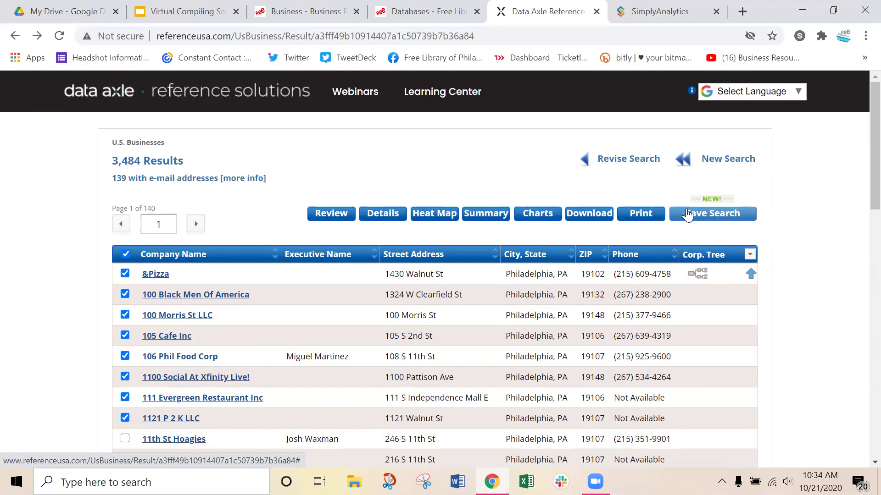
click(589, 215)
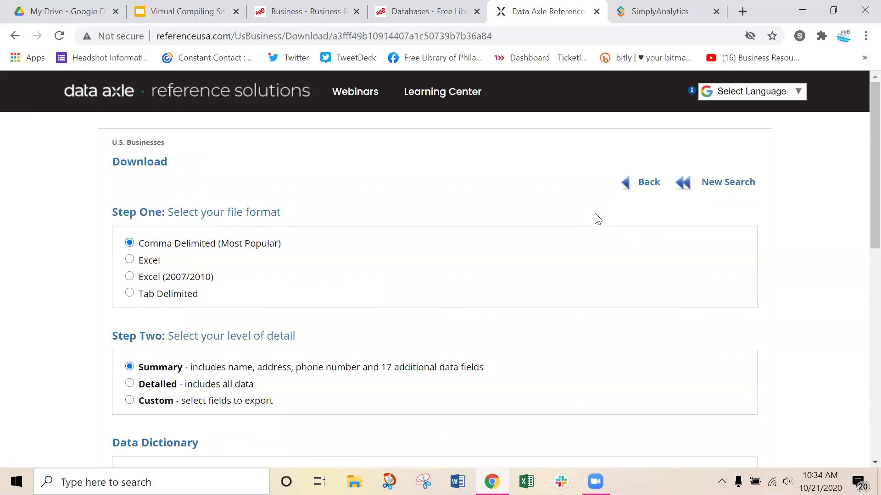
- Choose the Custom level of detail for the download and remove Record Type from the selected fields
scroll(599, 219, down, 1)
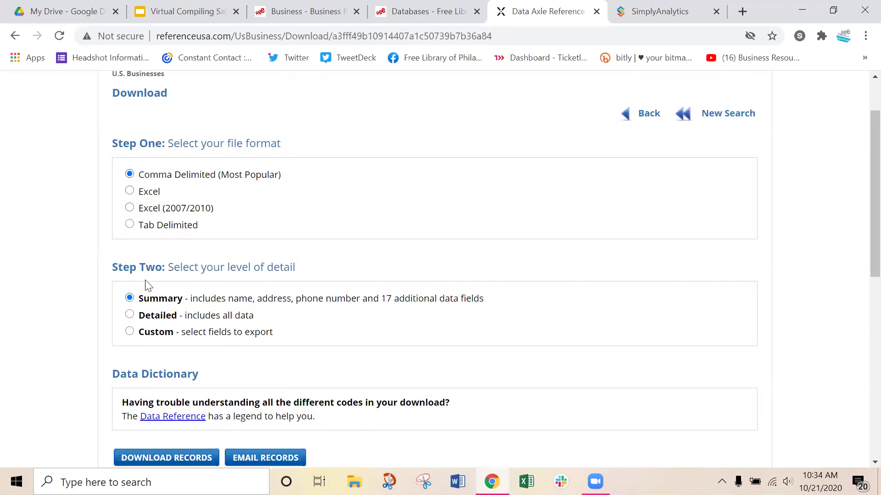
click(130, 332)
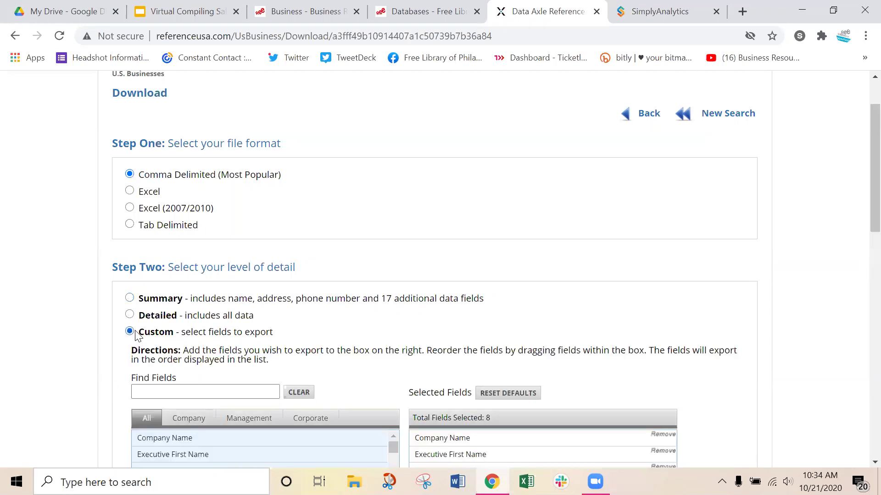
scroll(620, 230, down, 3)
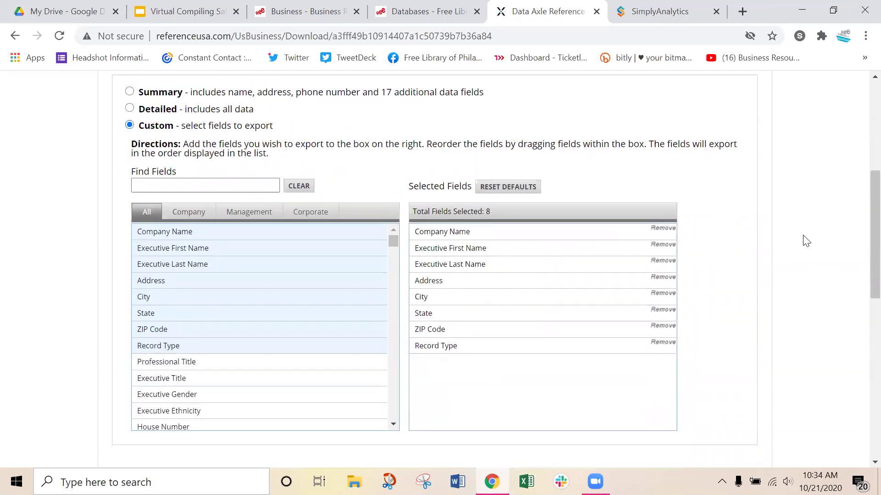
click(178, 350)
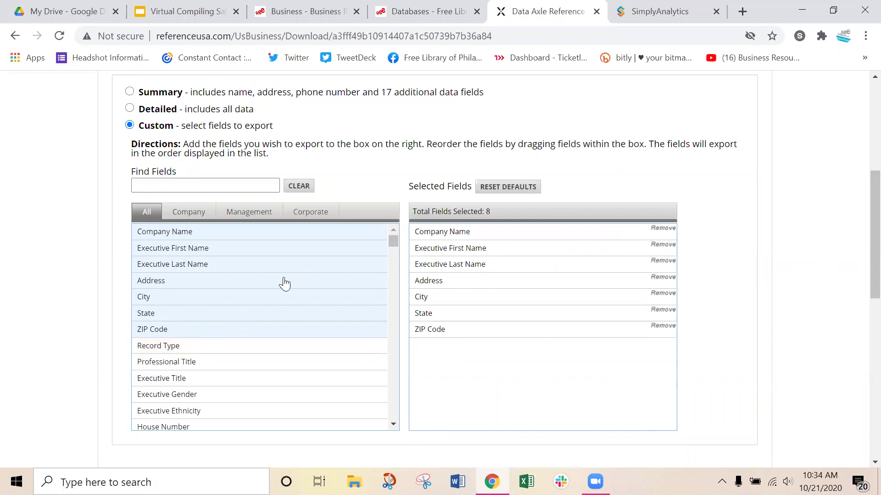
- Add Executive Title, Executive Gender and Neighborhood to the export fields, and return to the results list without downloading
scroll(284, 284, down, 3)
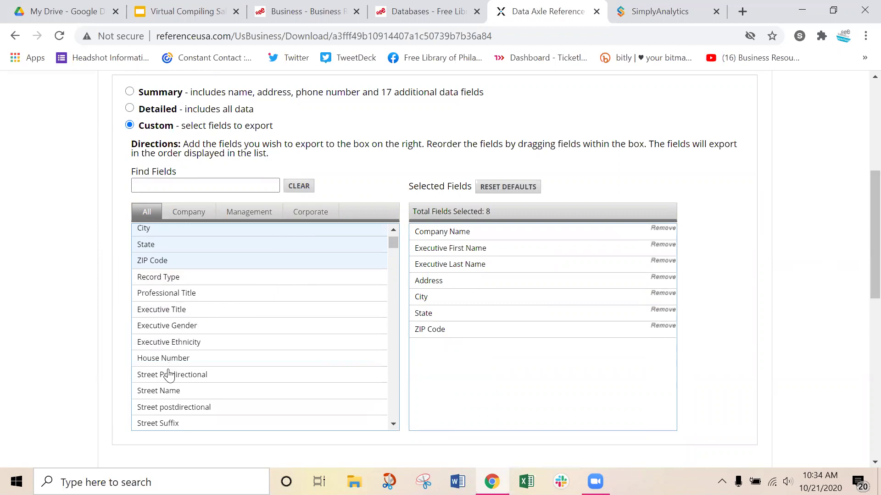
click(173, 311)
click(177, 326)
scroll(201, 314, down, 3)
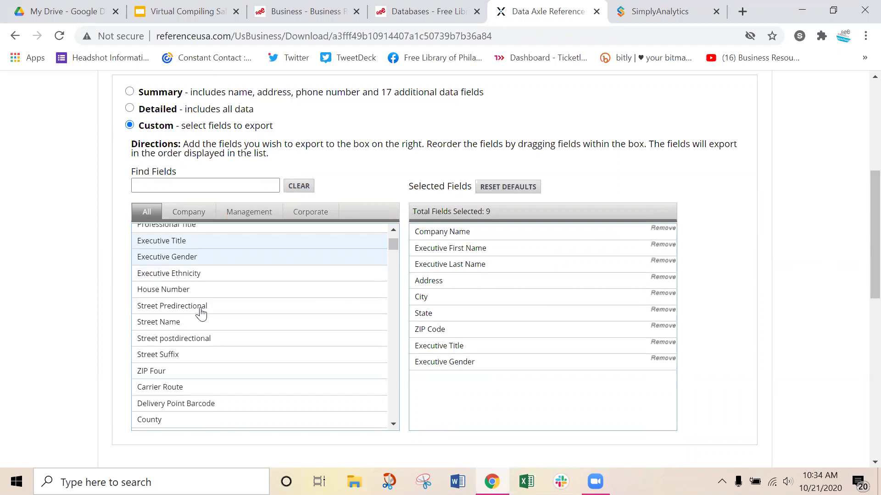
scroll(201, 313, down, 3)
scroll(233, 342, down, 3)
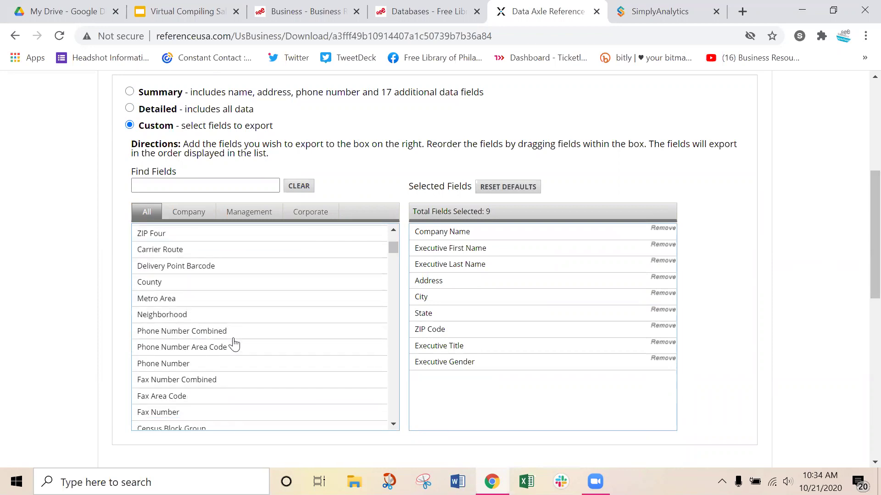
click(173, 315)
scroll(567, 297, down, 3)
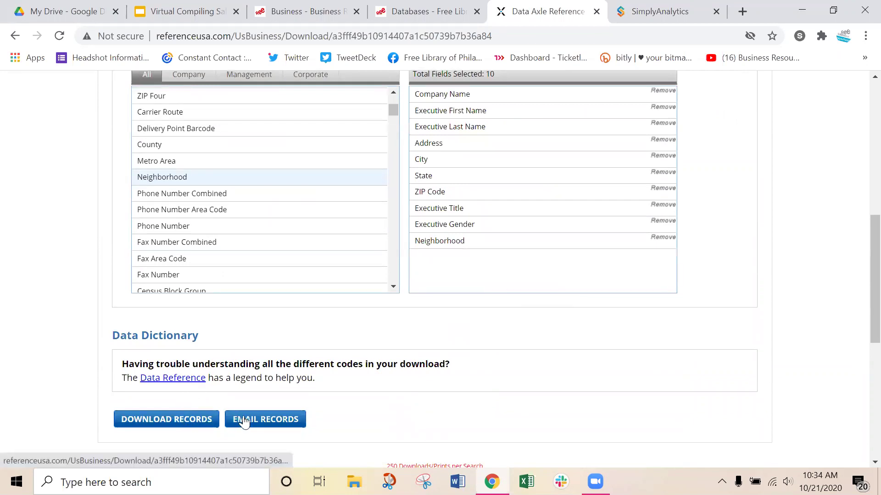
scroll(275, 420, up, 10)
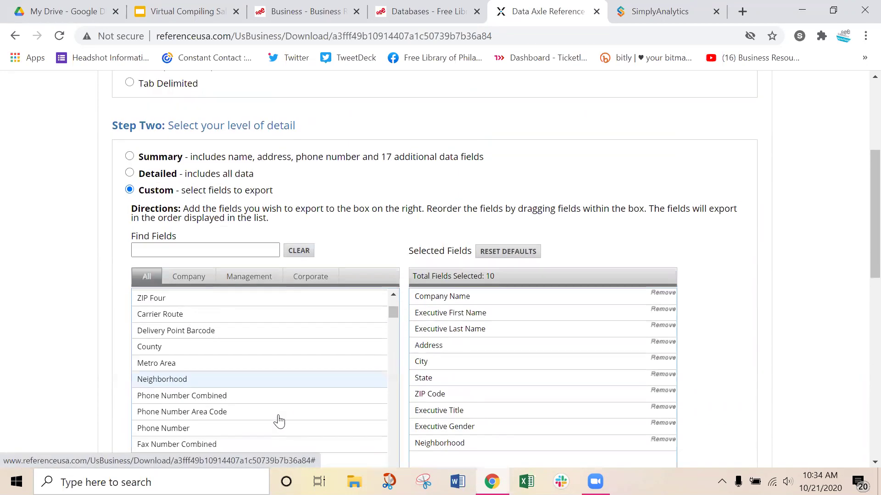
click(631, 192)
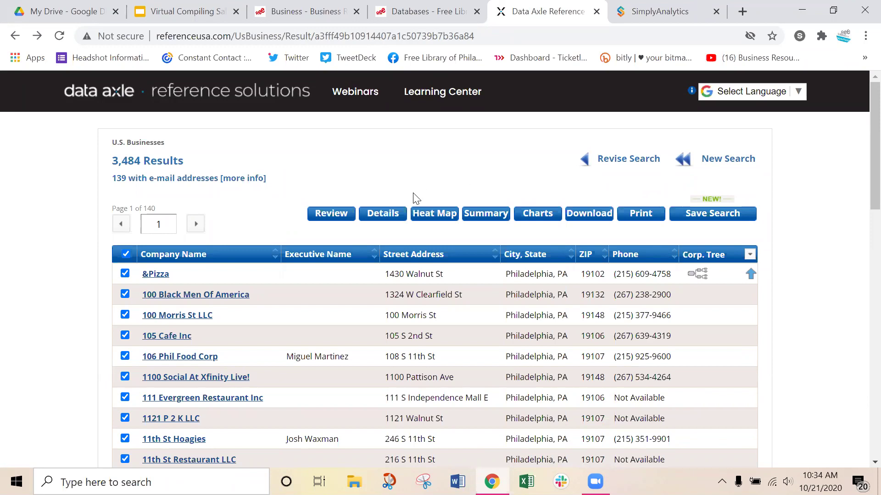
- Open the heat map of the search results and examine the business density and the Top 50 tally by ZIP code
click(442, 215)
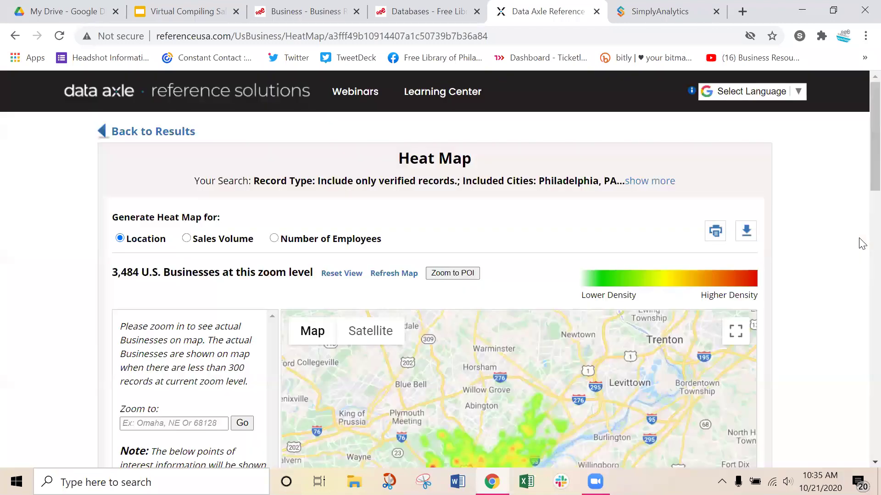
scroll(861, 115, down, 3)
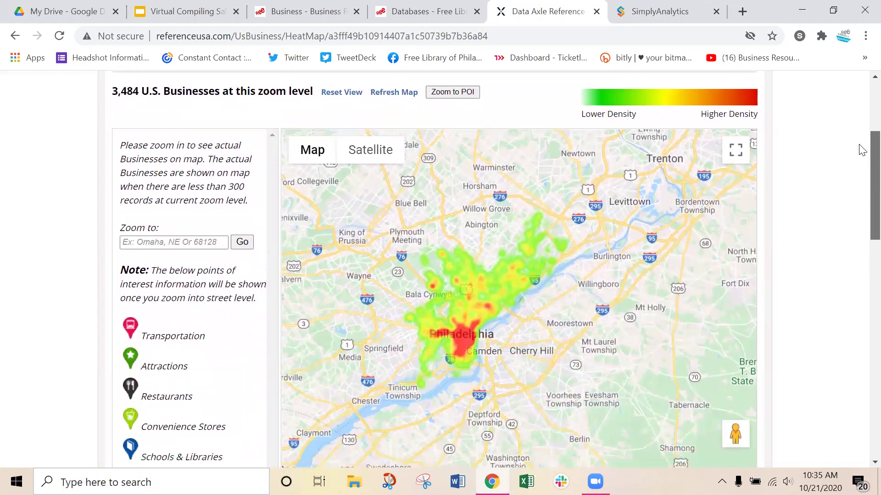
scroll(861, 151, down, 1)
scroll(861, 165, down, 2)
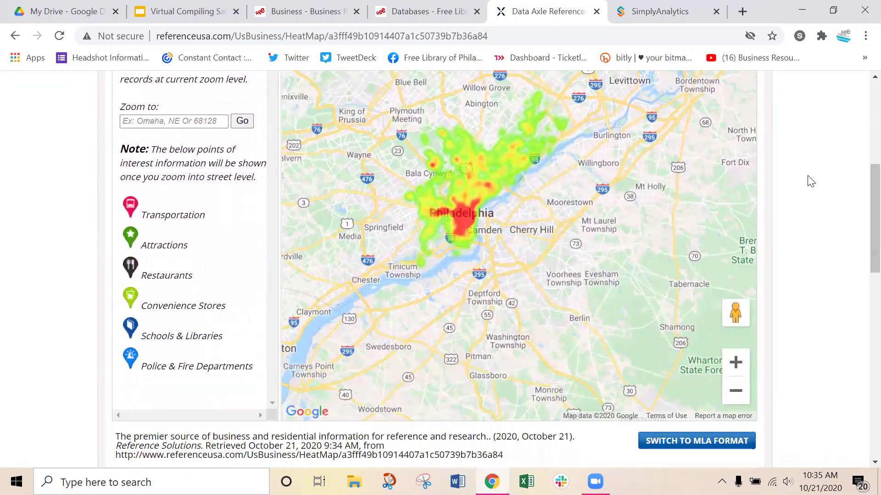
scroll(862, 220, up, 1)
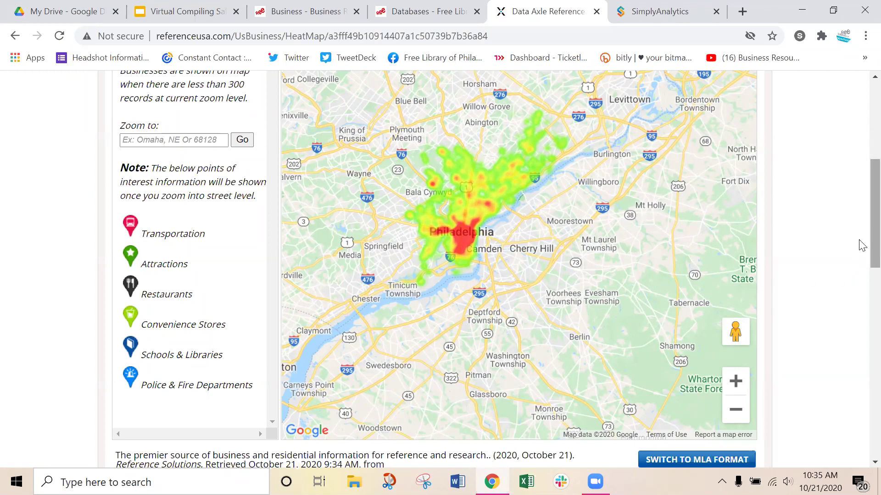
scroll(862, 245, down, 4)
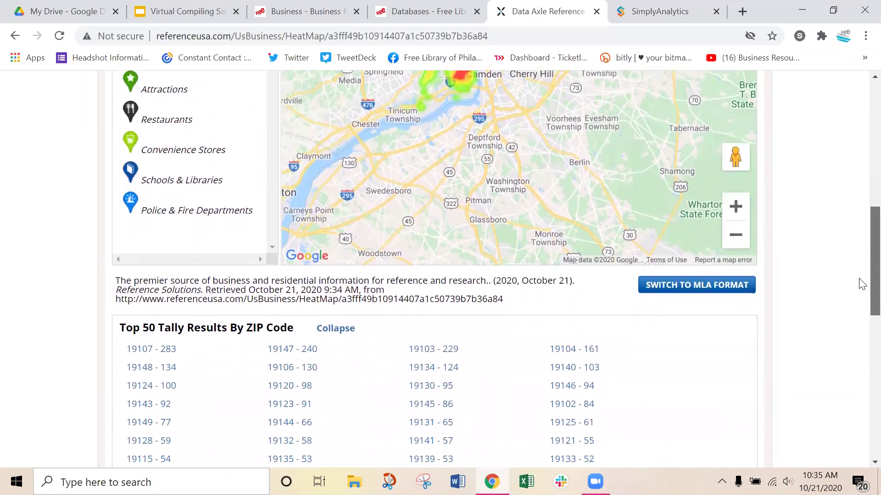
scroll(862, 285, down, 4)
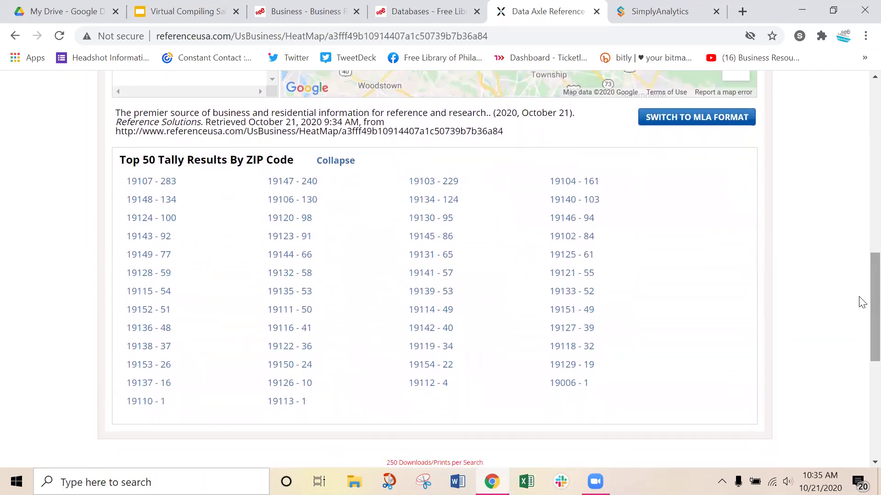
scroll(862, 302, up, 2)
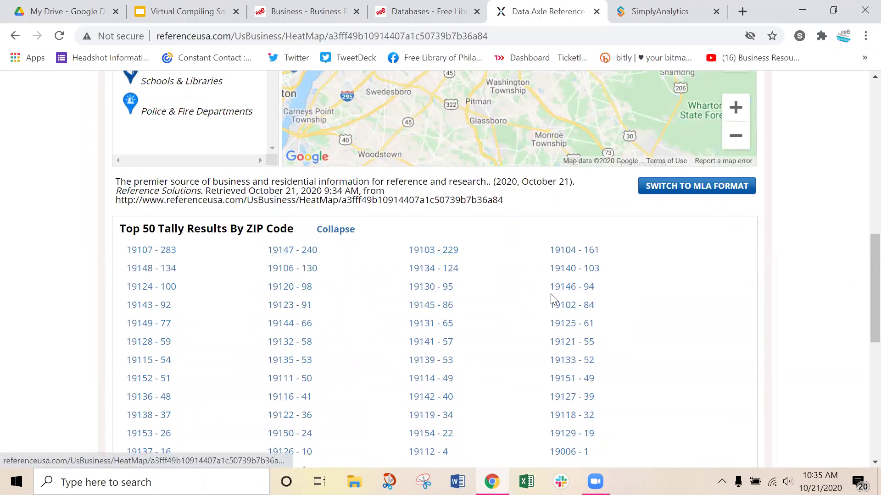
scroll(861, 277, up, 4)
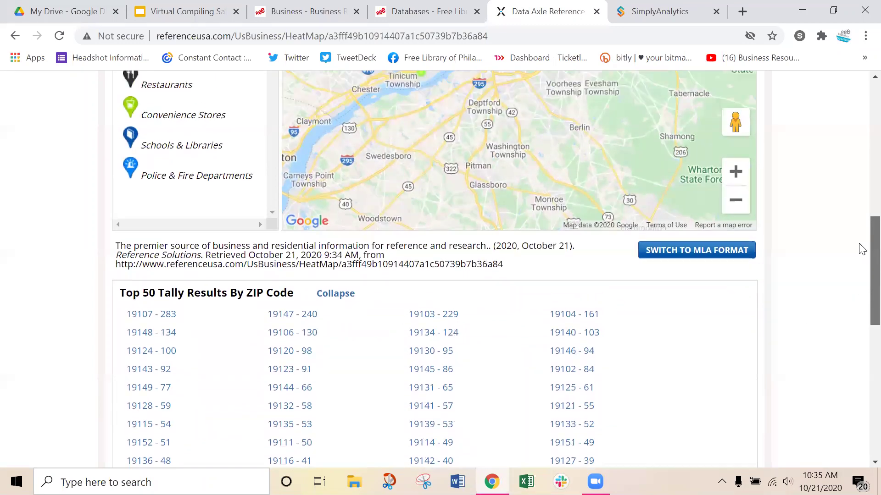
scroll(861, 220, up, 1)
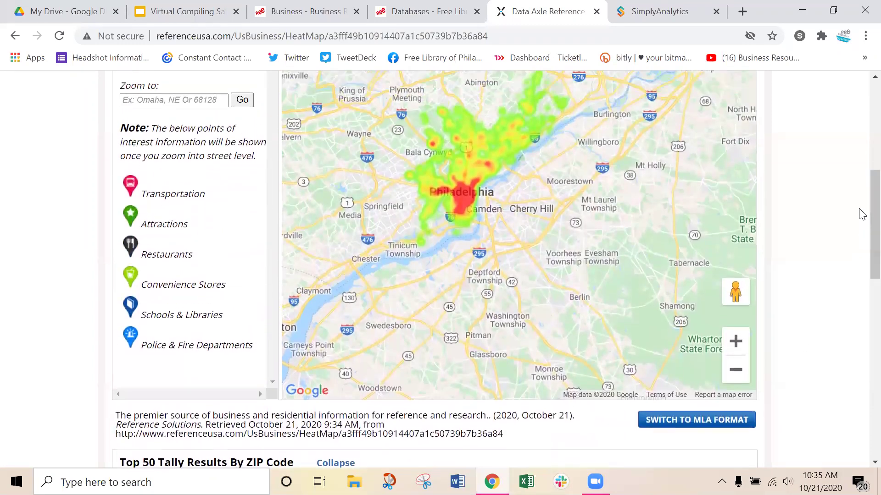
- Zoom the heat map into the Chinatown area west of Franklin Square until individual businesses are marked, and open the Tea-Do marker's details
click(734, 342)
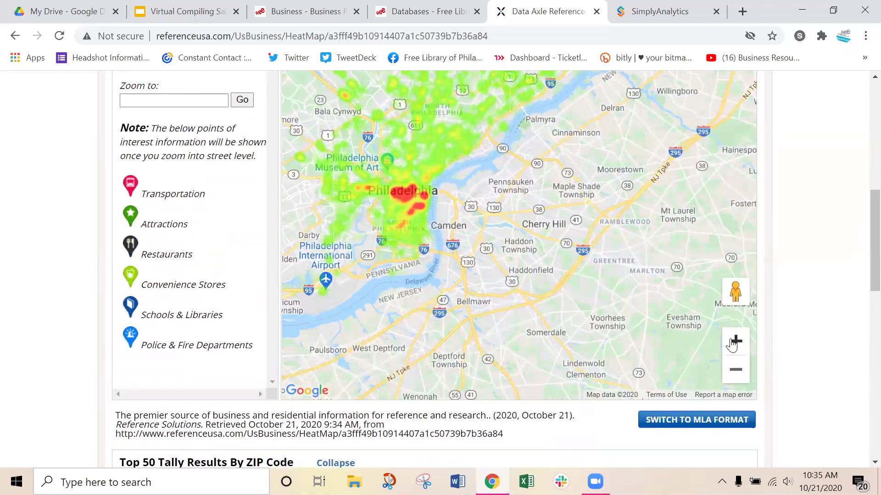
click(734, 342)
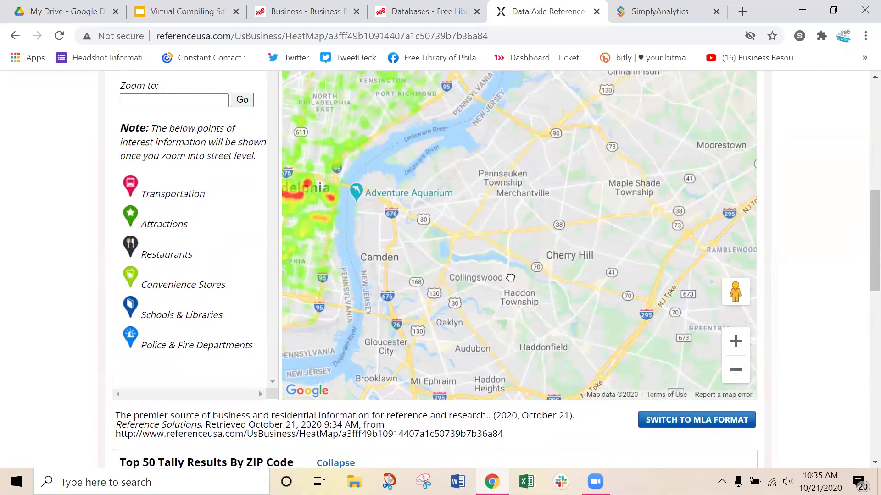
click(735, 341)
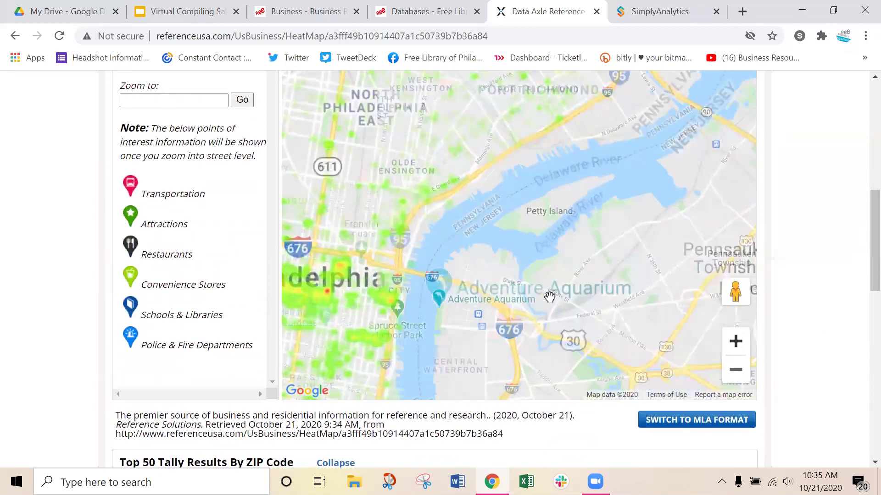
click(735, 341)
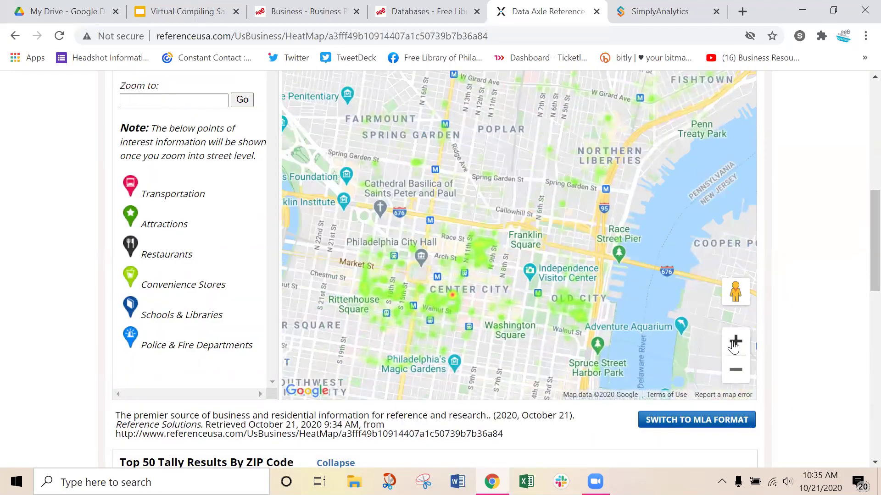
click(736, 342)
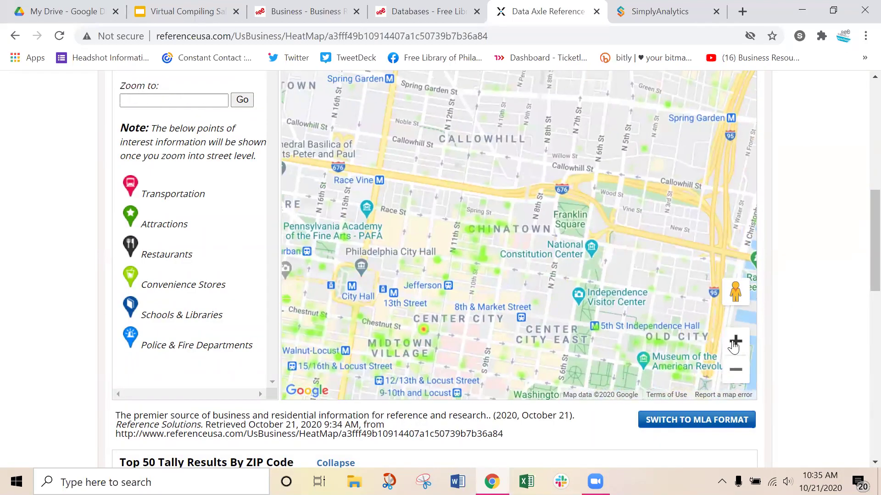
click(735, 342)
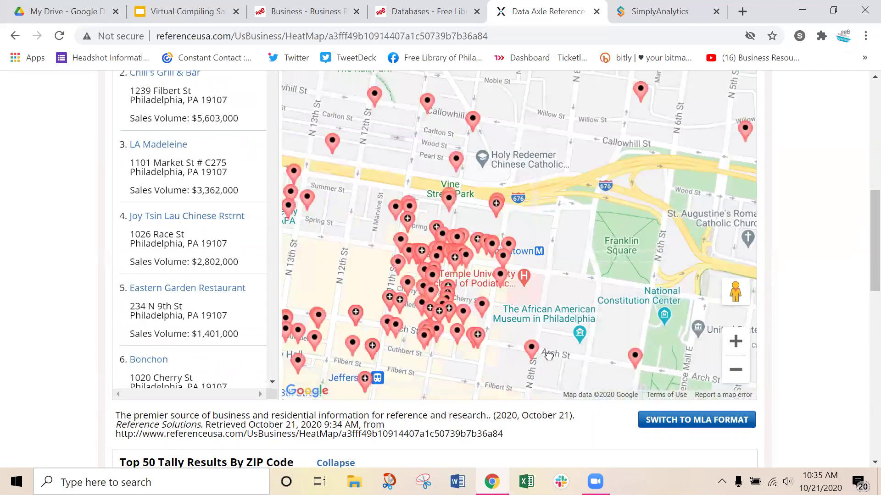
drag(569, 343, 585, 333)
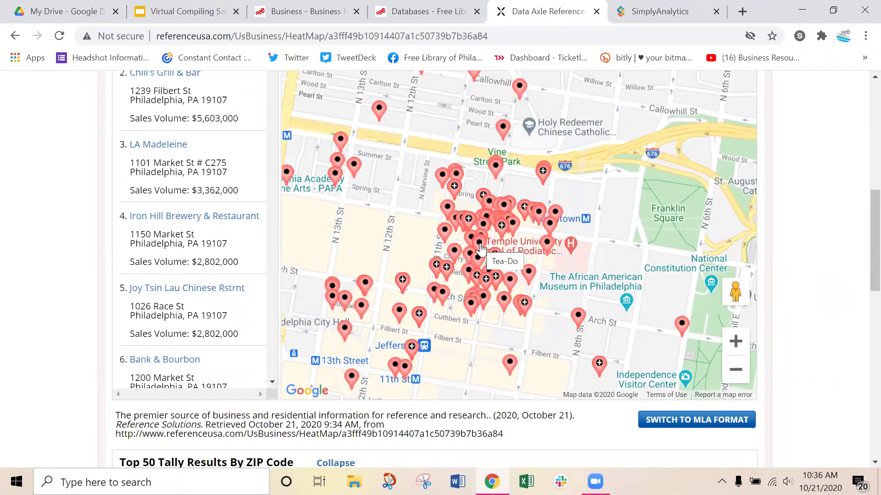
click(480, 245)
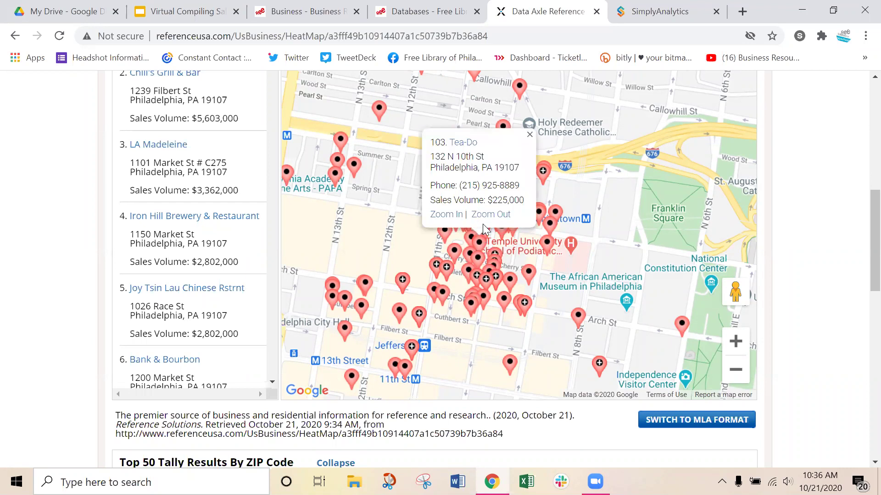
- View the Hidden Gem Cafe and Bonchon marker details, browse both businesses sharing the Nine Dragon Lic marker, and close its details
click(455, 252)
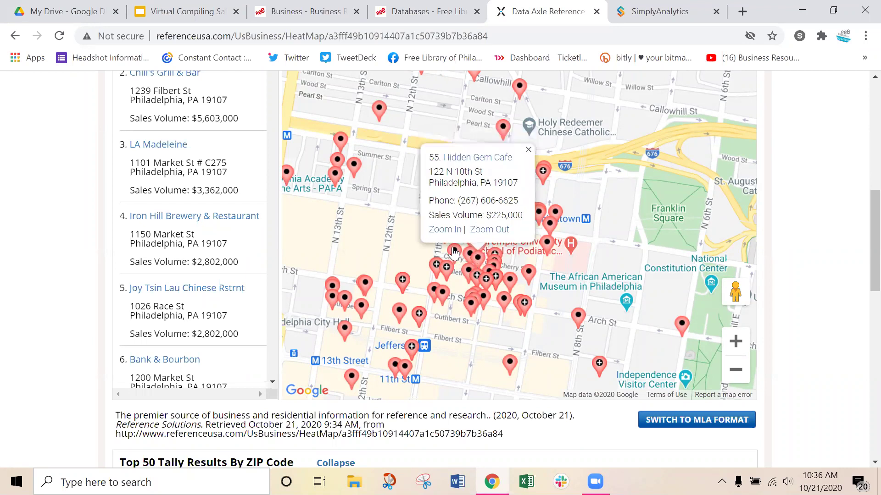
click(454, 252)
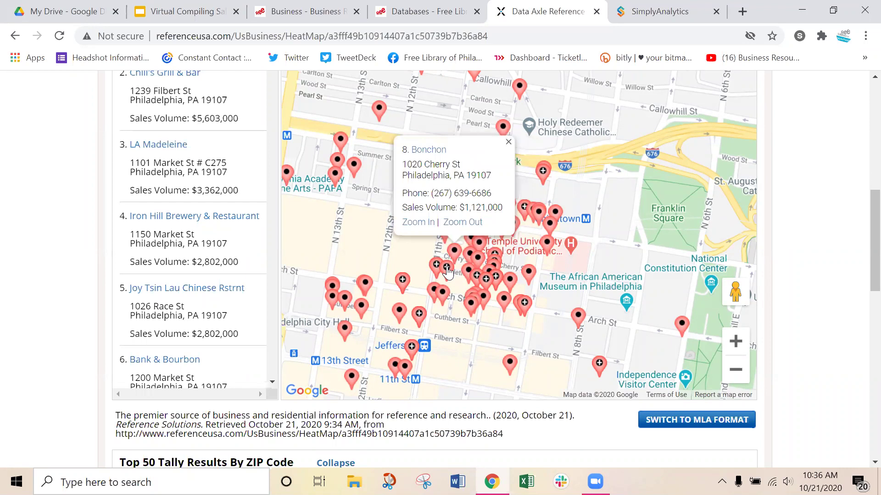
click(448, 270)
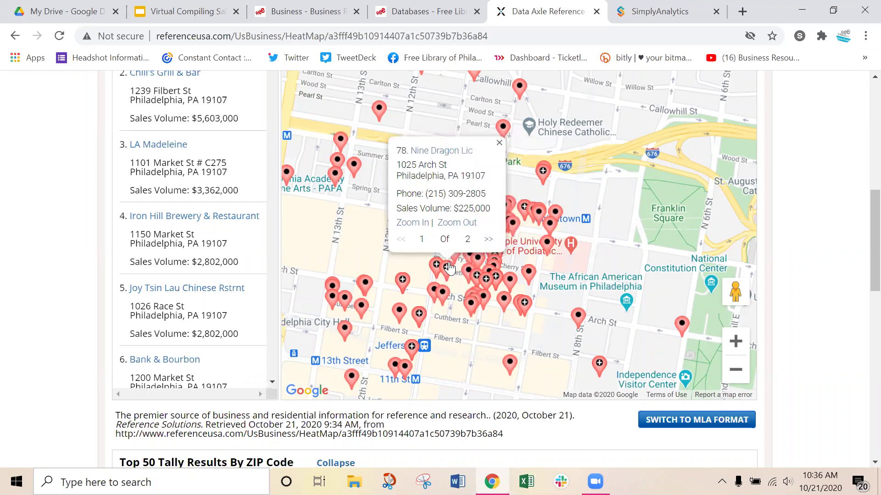
click(487, 241)
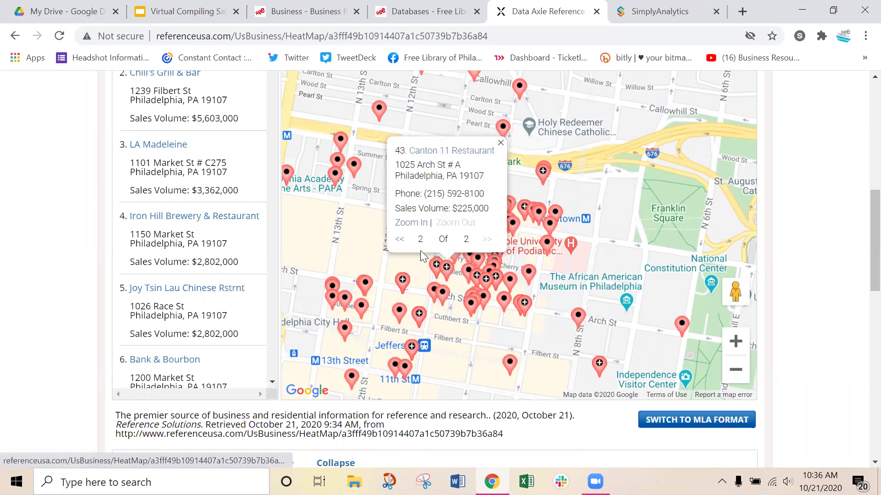
click(398, 240)
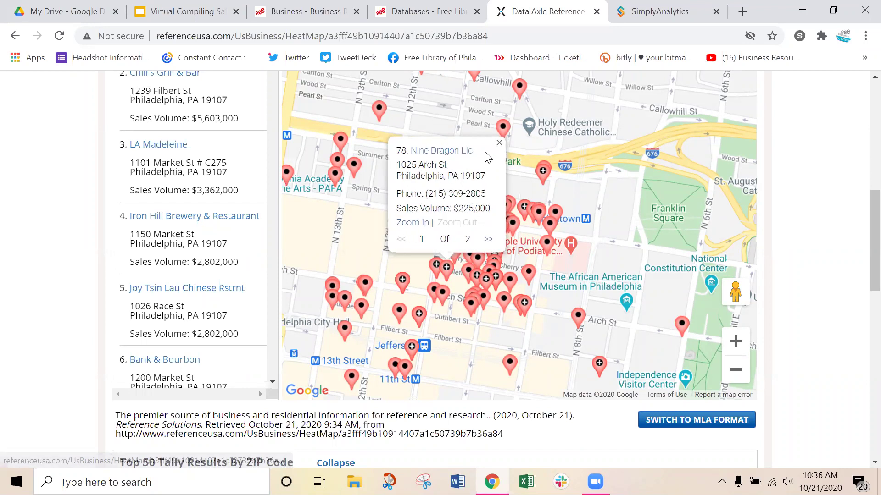
click(499, 144)
- Zoom the heat map one level further into Chinatown, examine the business markers and map options, and return to the results list
scroll(527, 183, down, 2)
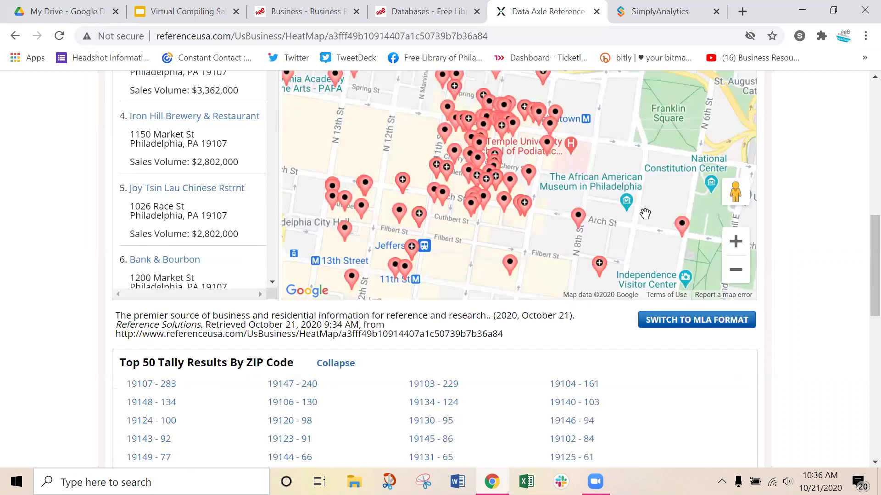
click(736, 241)
drag(574, 241, 597, 235)
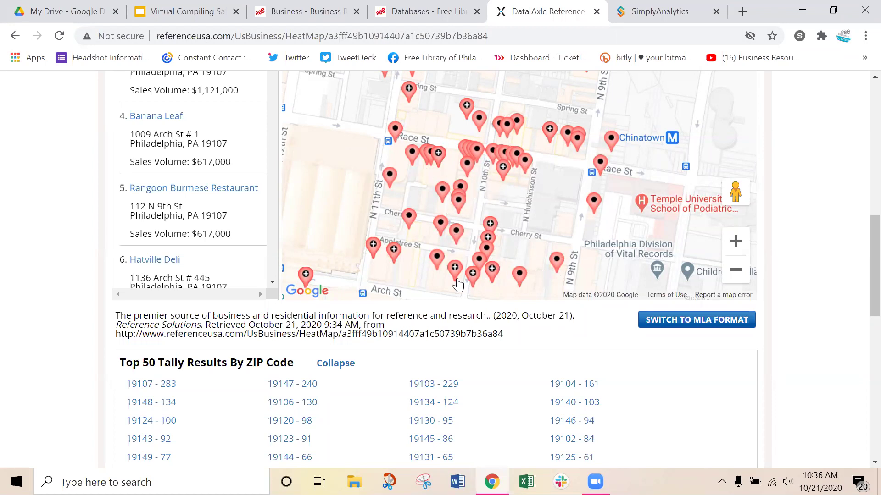
drag(860, 291, 862, 216)
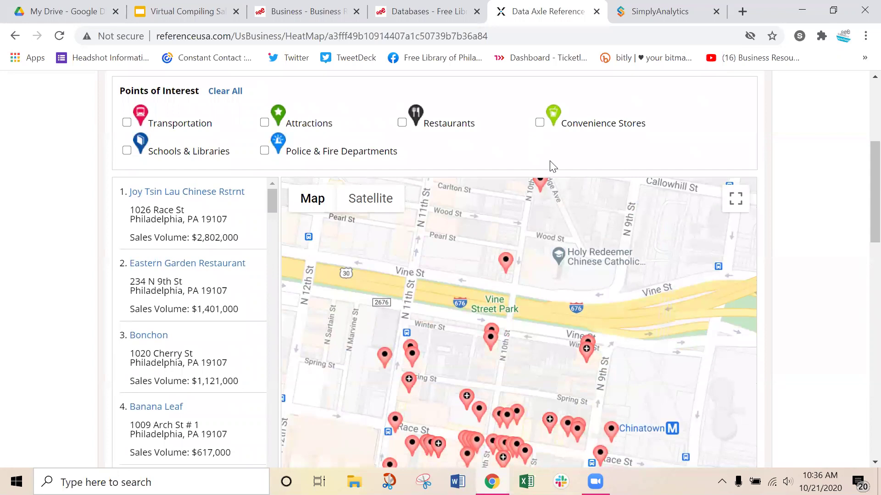
scroll(170, 123, up, 3)
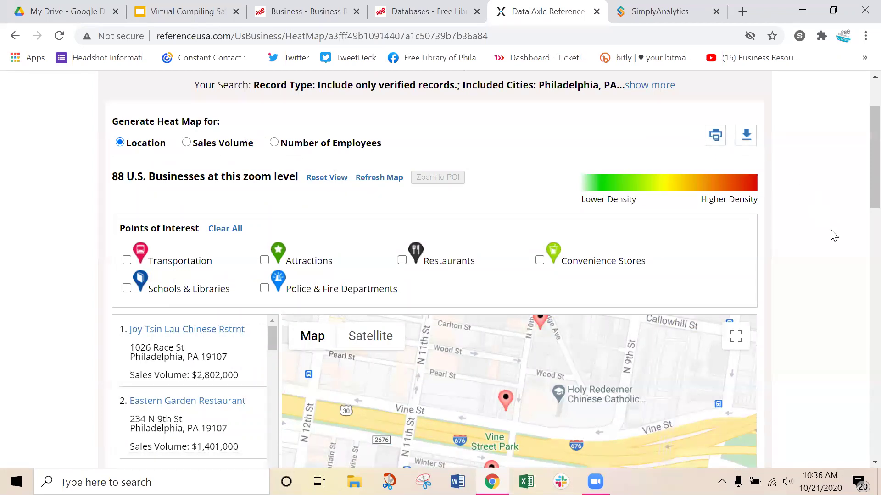
scroll(834, 235, up, 3)
click(161, 133)
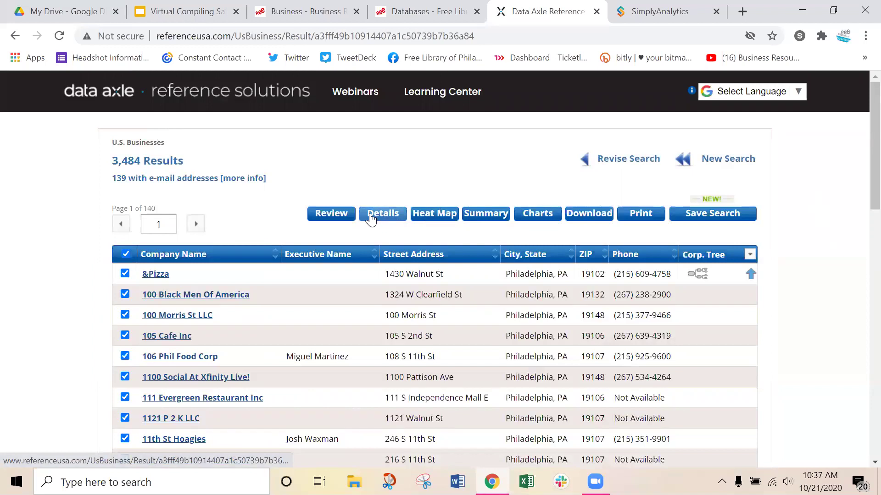
- Open the Data Summary, examine its count and geography breakdown options, and return to the results list
click(507, 215)
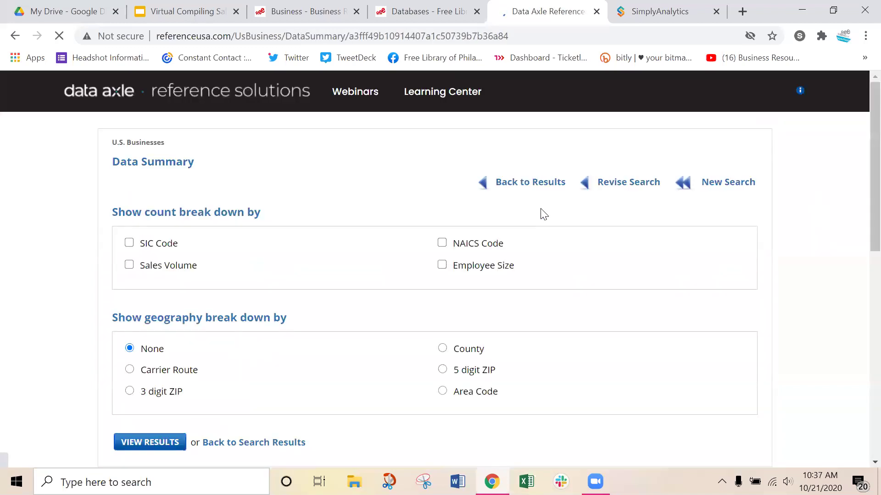
scroll(532, 293, down, 2)
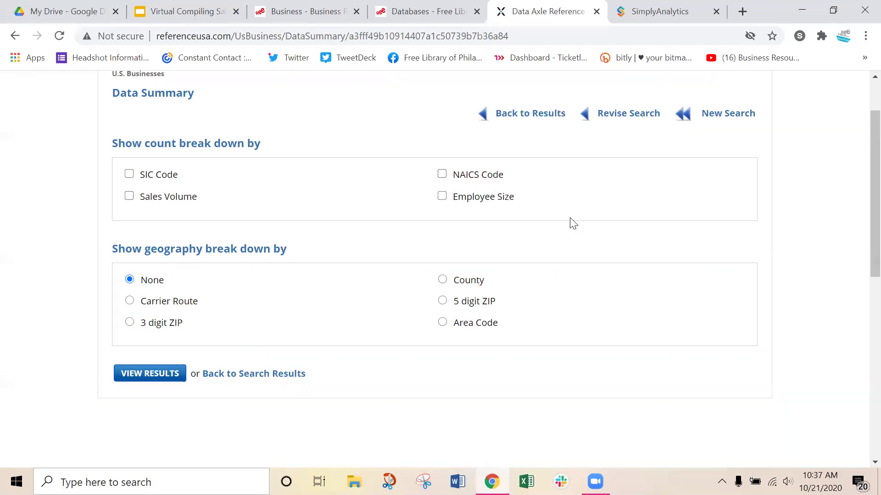
scroll(573, 223, up, 2)
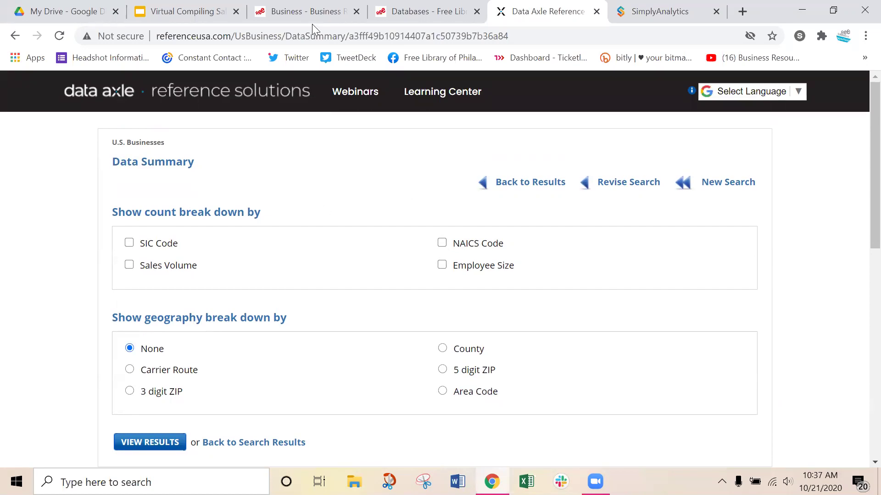
click(531, 183)
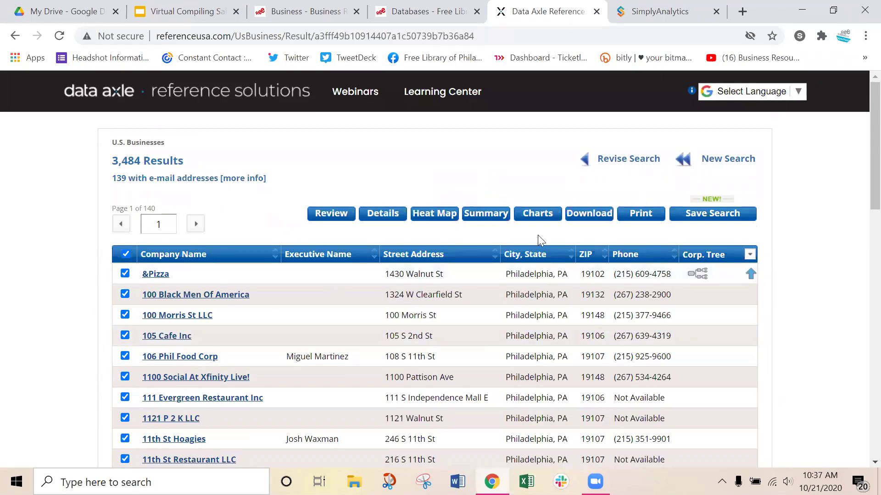
- Revise the search by replacing the City / State geography criterion with ZIP Codes
click(614, 159)
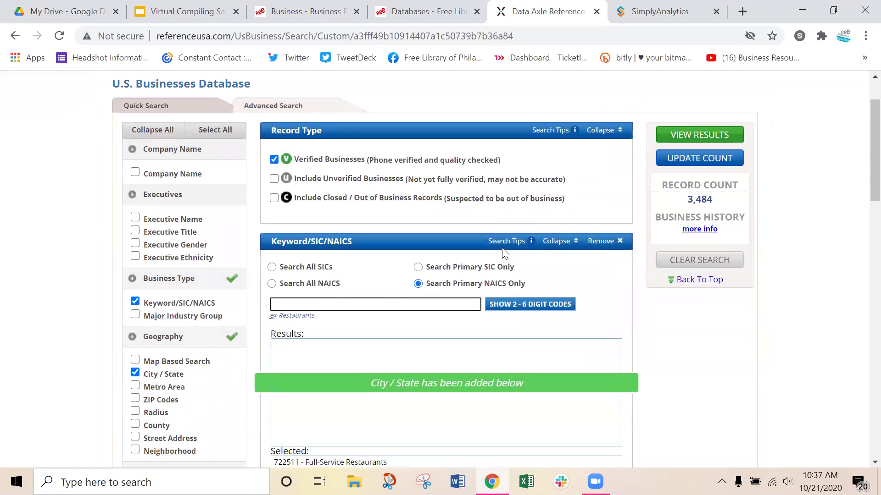
scroll(504, 254, down, 5)
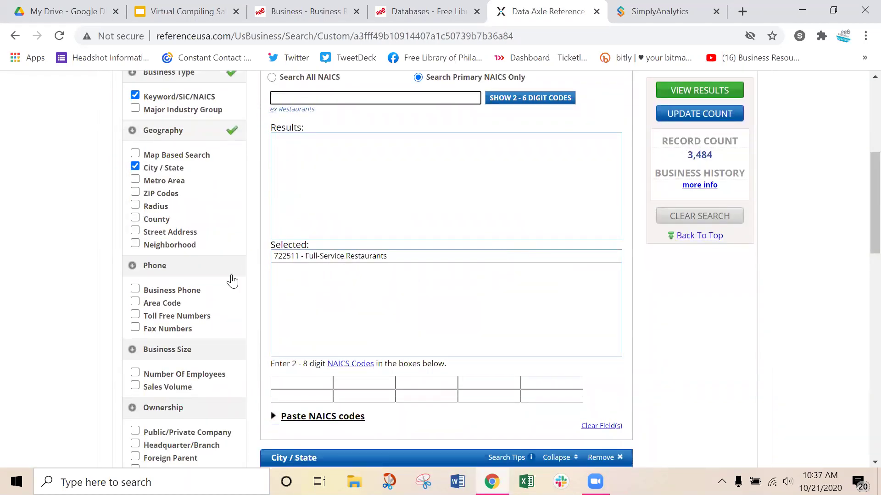
click(135, 167)
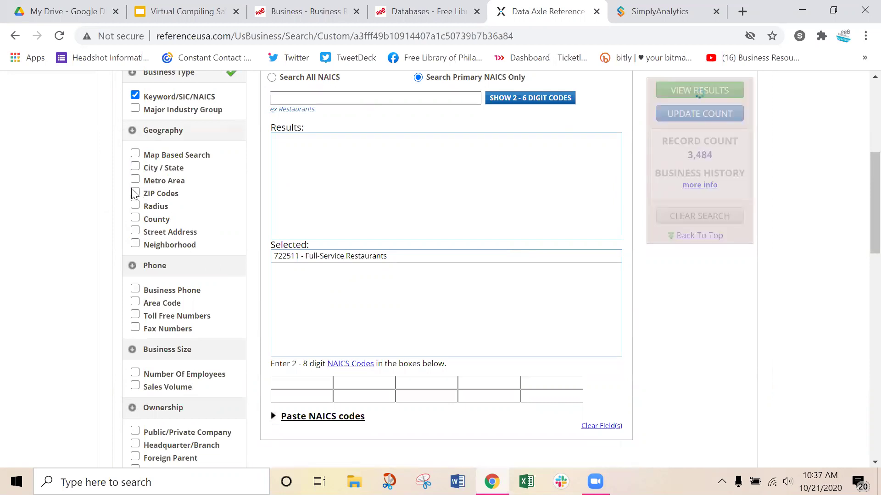
click(135, 192)
- Enter ZIP code 19147 as the search area, update the record count, and view the matching businesses
scroll(99, 212, down, 3)
scroll(99, 212, down, 2)
click(277, 299)
text(19)
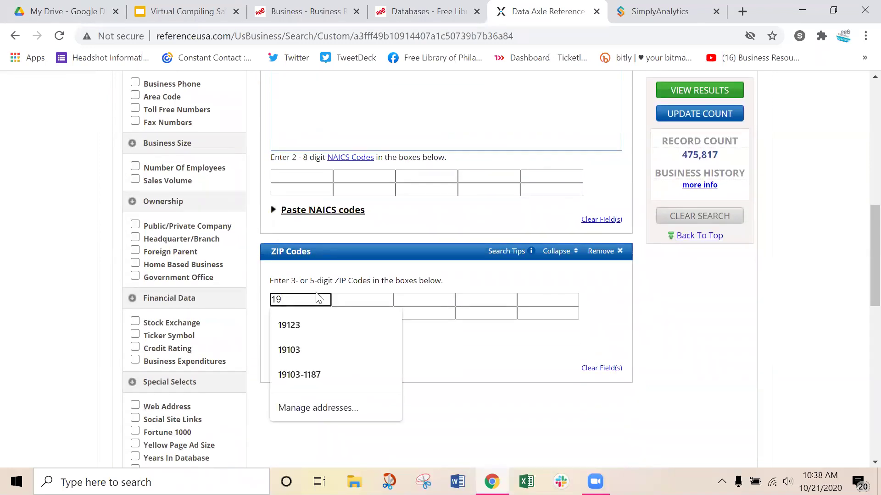
text(47)
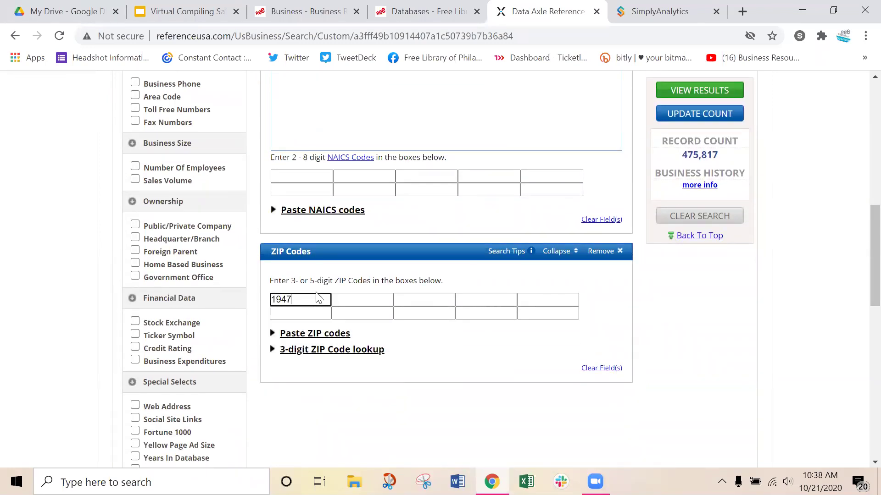
key(BackSpace)
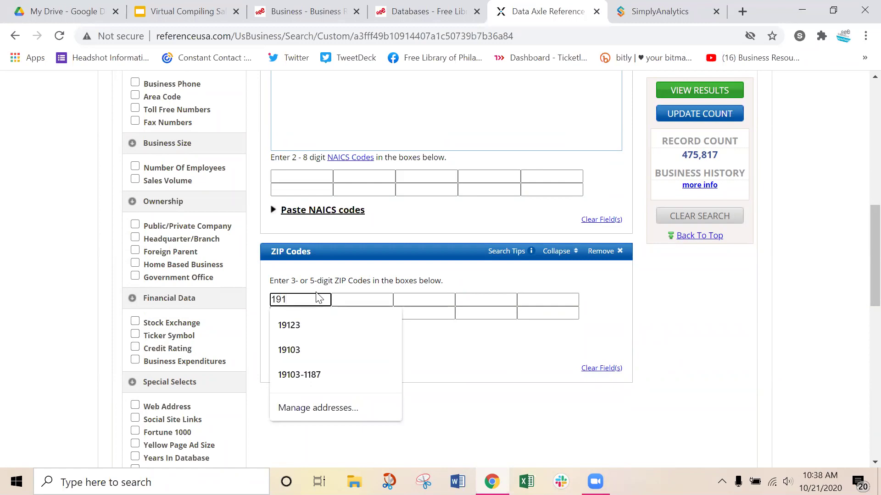
key(Escape)
click(711, 114)
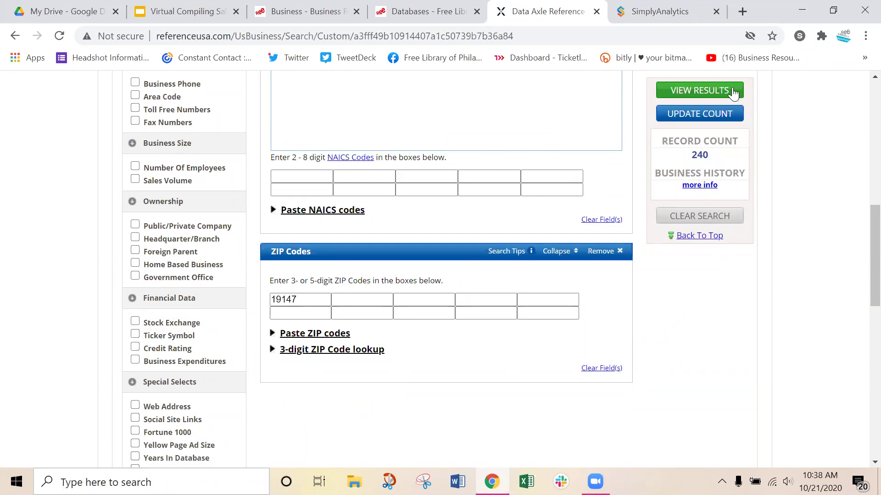
click(711, 90)
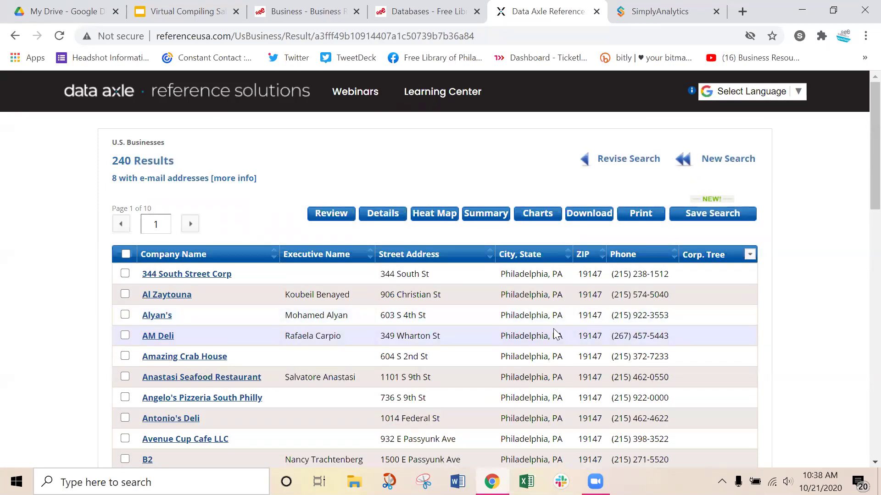
- Reopen the search criteria, and go back to the home page to look over the available databases
click(639, 167)
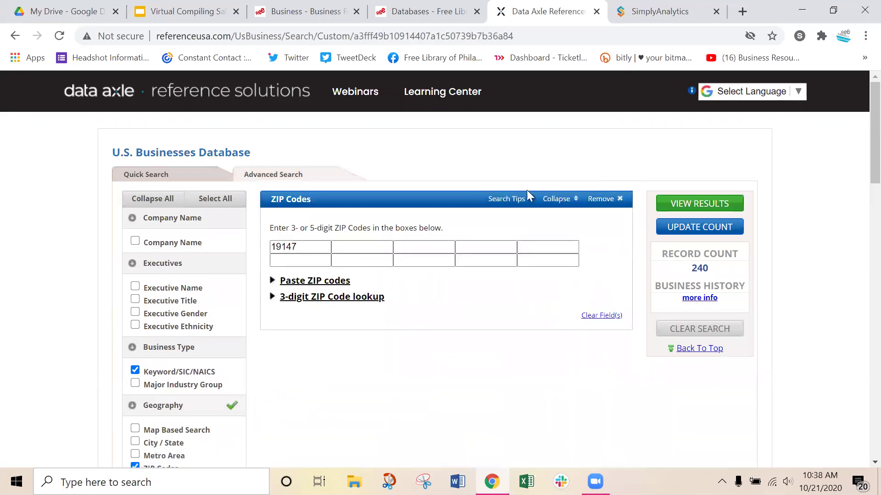
scroll(422, 270, down, 1)
scroll(422, 271, up, 1)
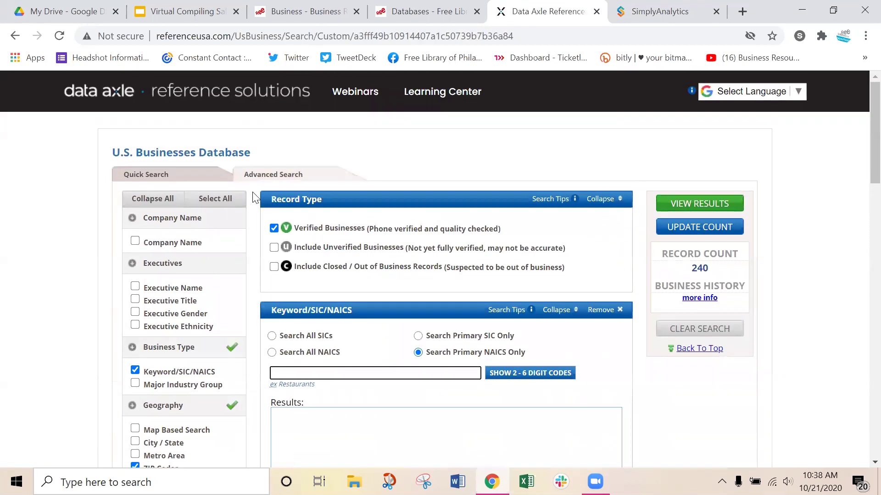
click(168, 102)
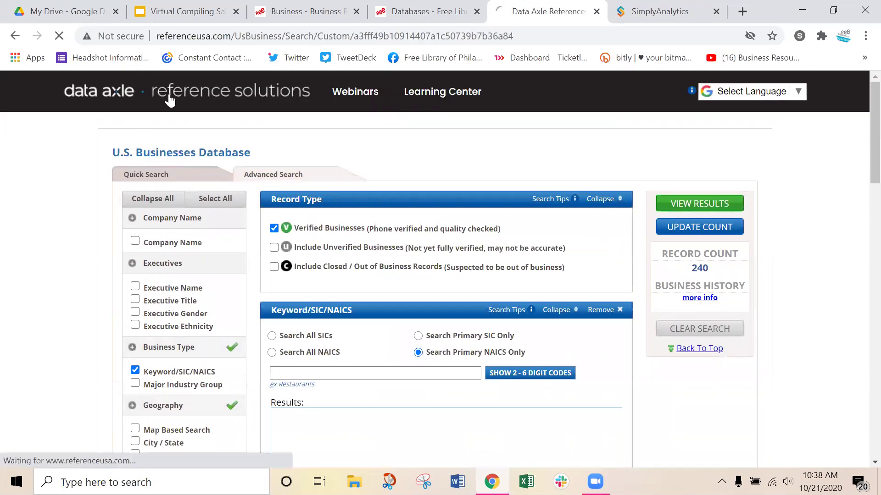
scroll(190, 259, down, 7)
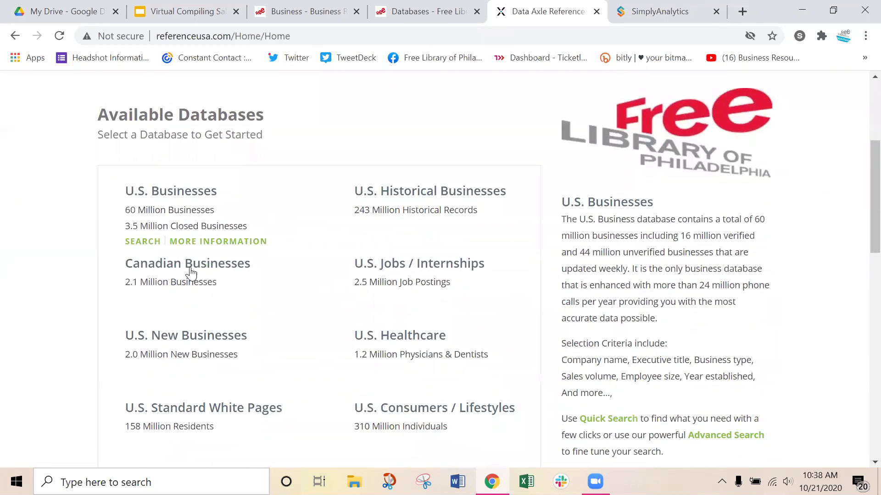
scroll(307, 289, up, 1)
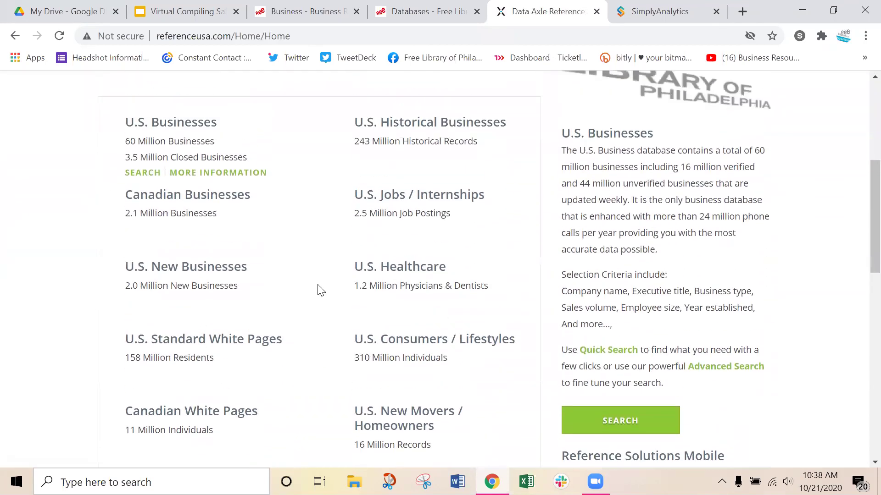
- Open the U.S. Healthcare database's Advanced Search and look over its physician, group and geography criteria
mouse_move(387, 287)
click(364, 305)
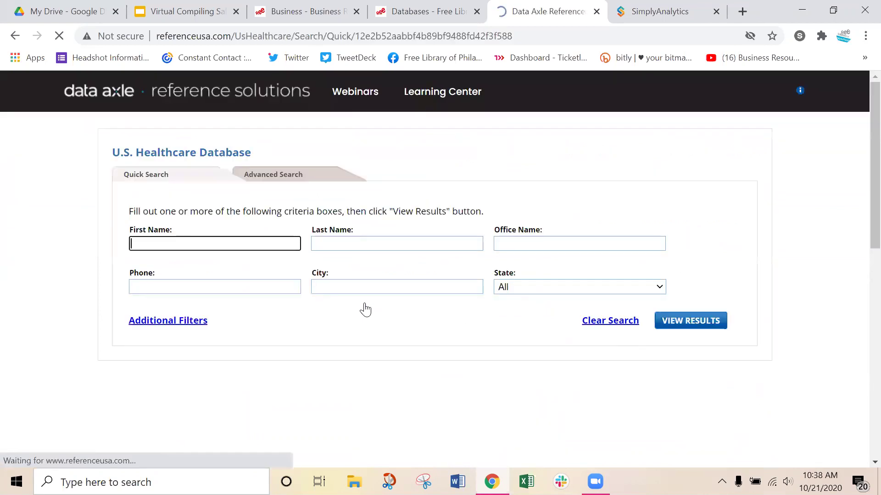
click(280, 176)
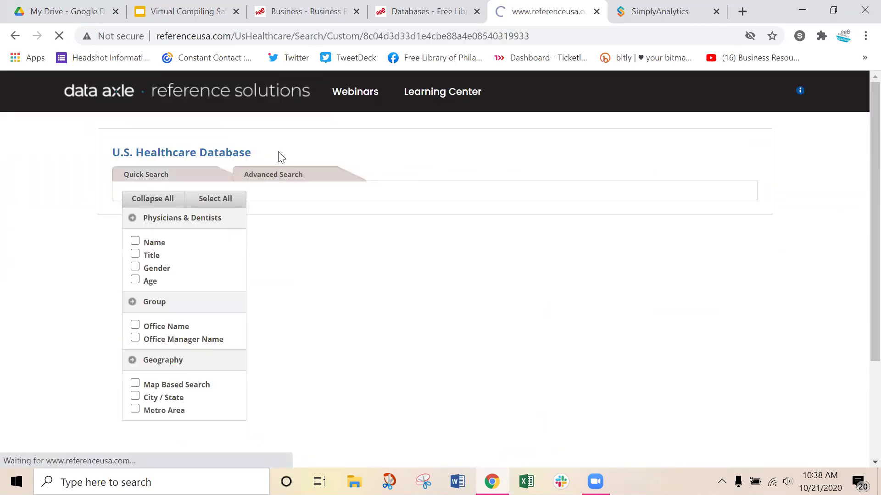
scroll(64, 177, down, 1)
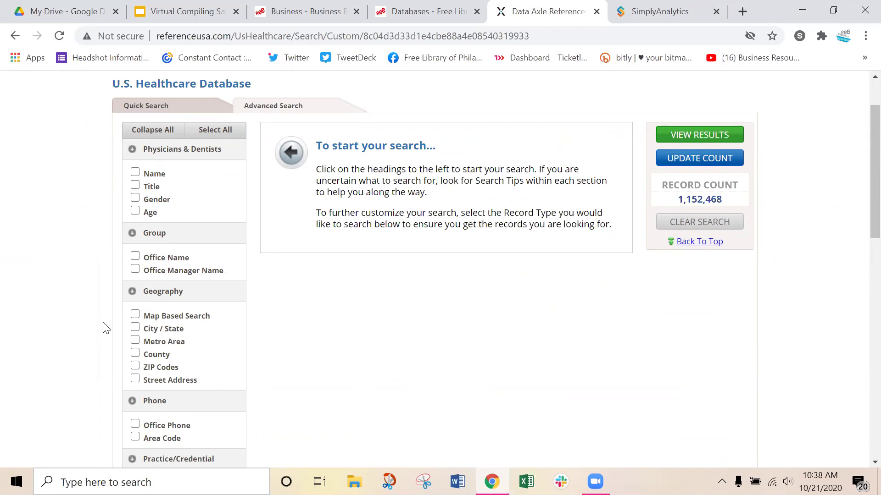
scroll(106, 327, down, 1)
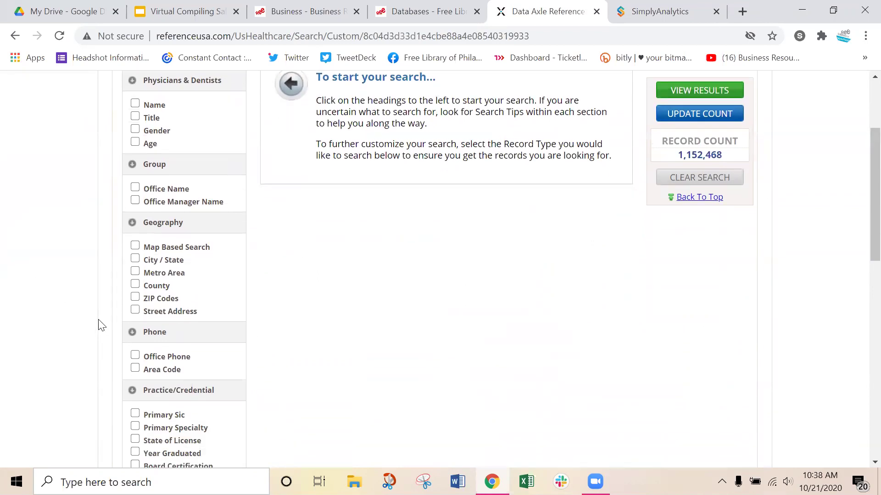
- Try the Map Based Search criterion, replace it with City / State, and examine the Practice/Credential and Exclusions criteria
click(135, 246)
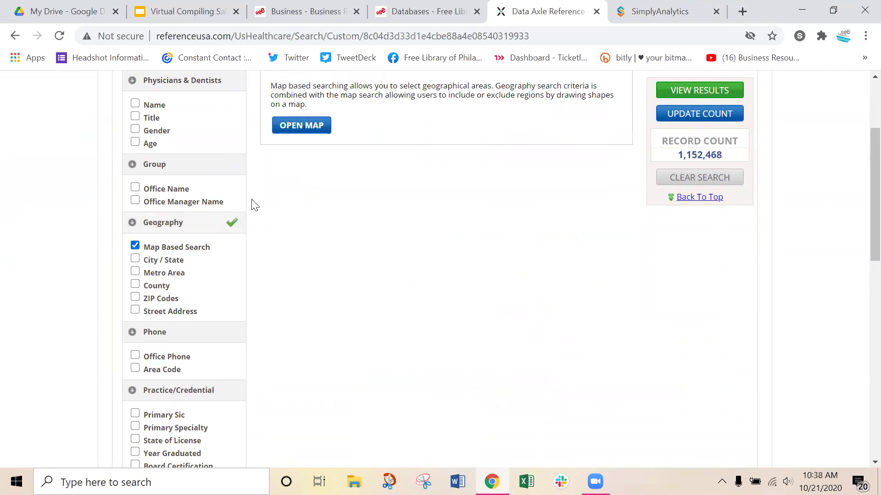
click(135, 259)
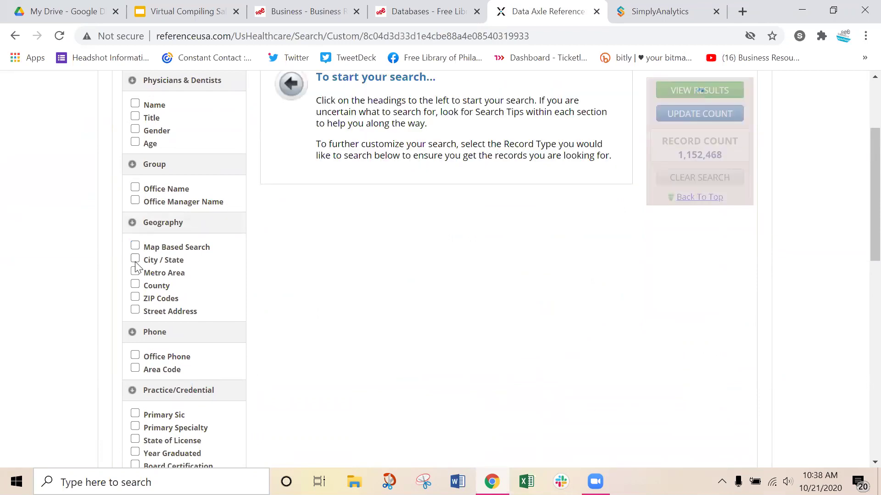
scroll(334, 320, down, 4)
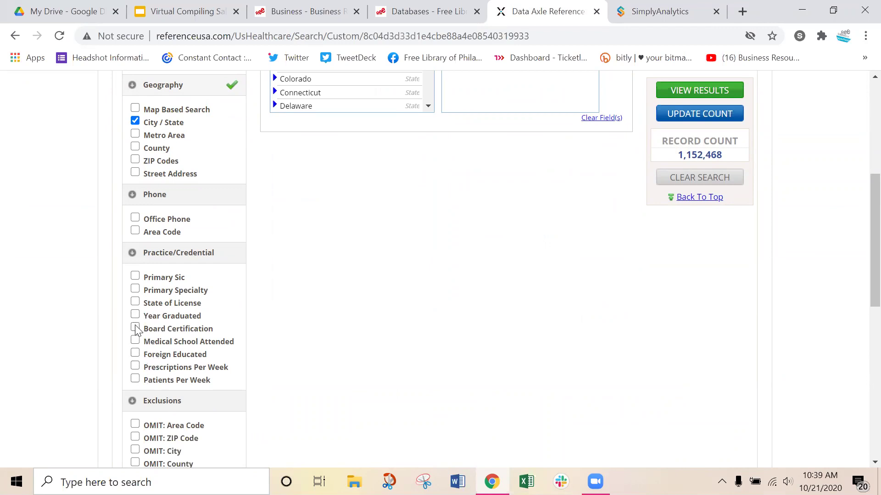
scroll(138, 339, down, 1)
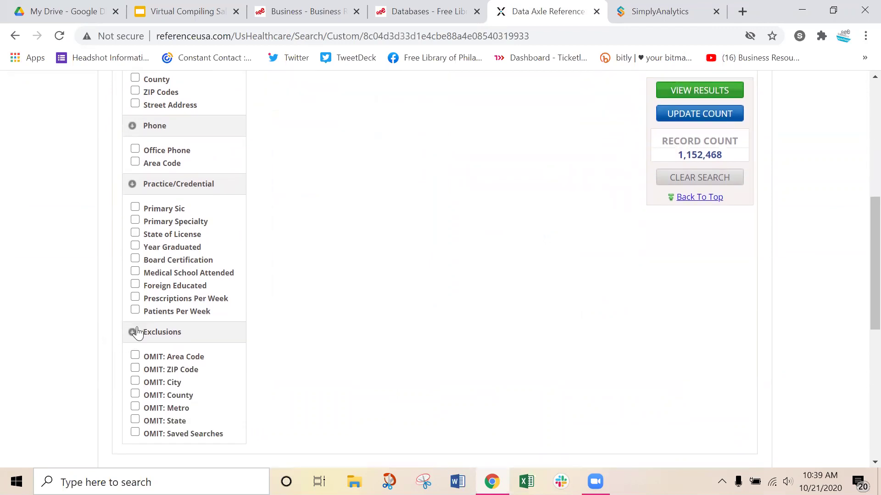
- Look back over the U.S. Healthcare search criteria and return to the database home page
scroll(363, 329, up, 3)
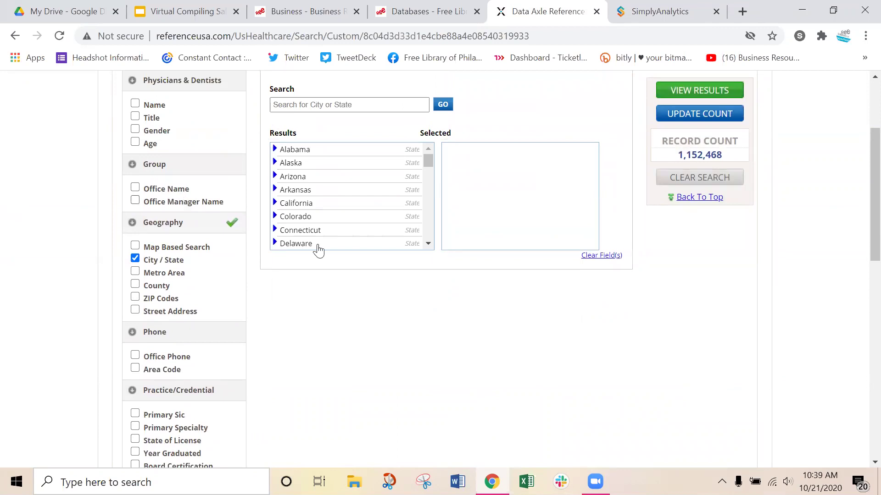
scroll(459, 306, up, 1)
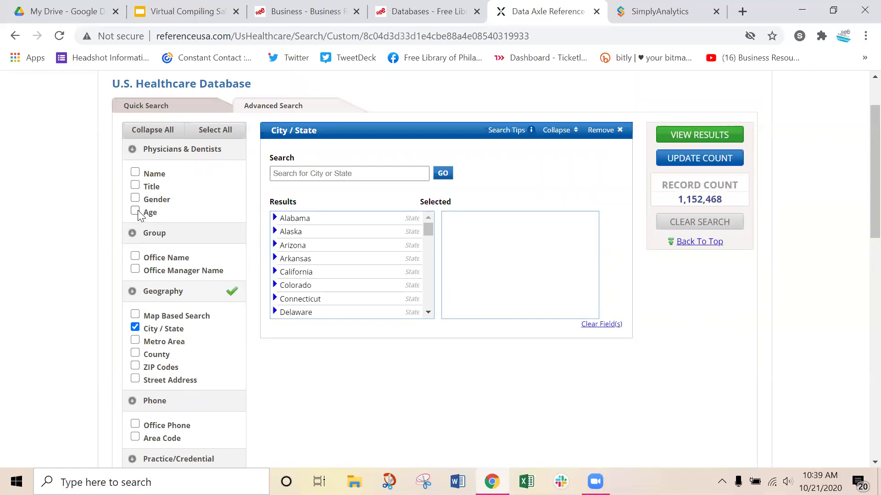
scroll(304, 226, up, 2)
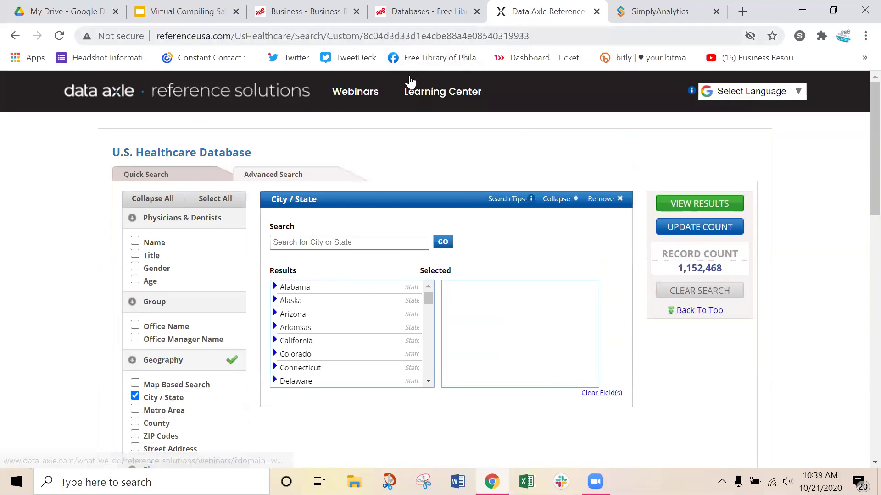
click(118, 102)
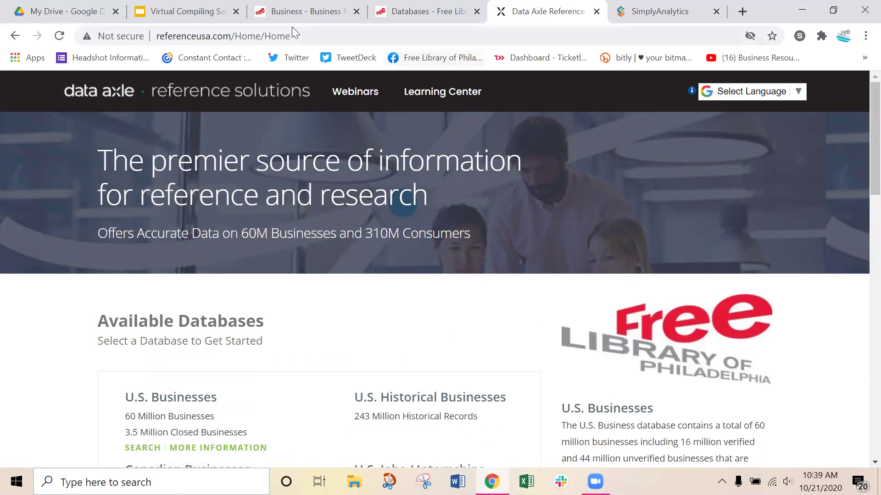
- Switch to the Google Slides presentation, show it full screen, and advance to the Questions slide
key(ctrl+2)
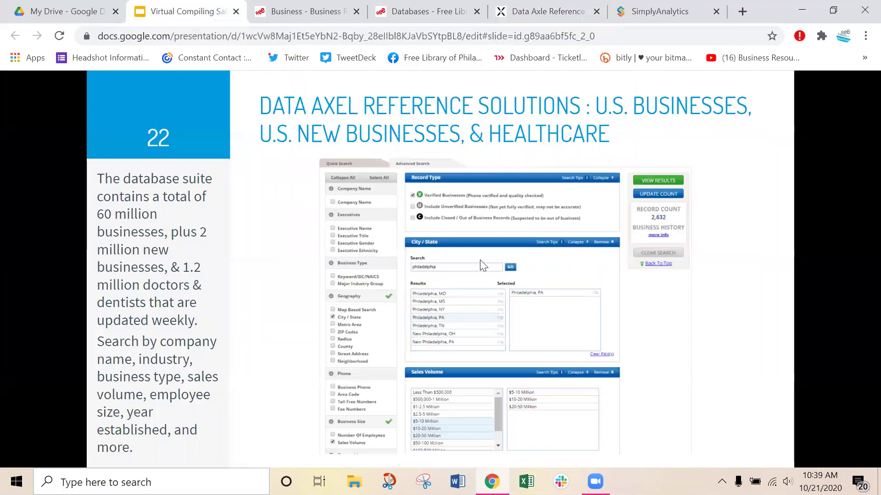
click(406, 429)
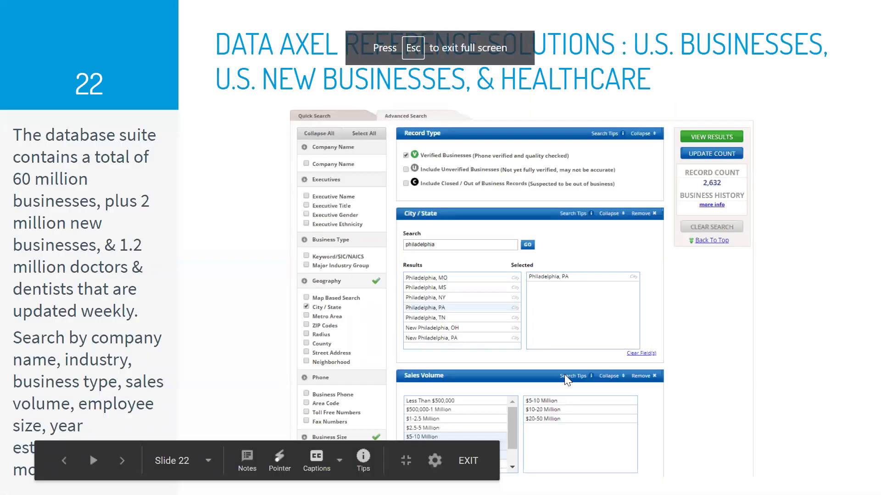
click(564, 374)
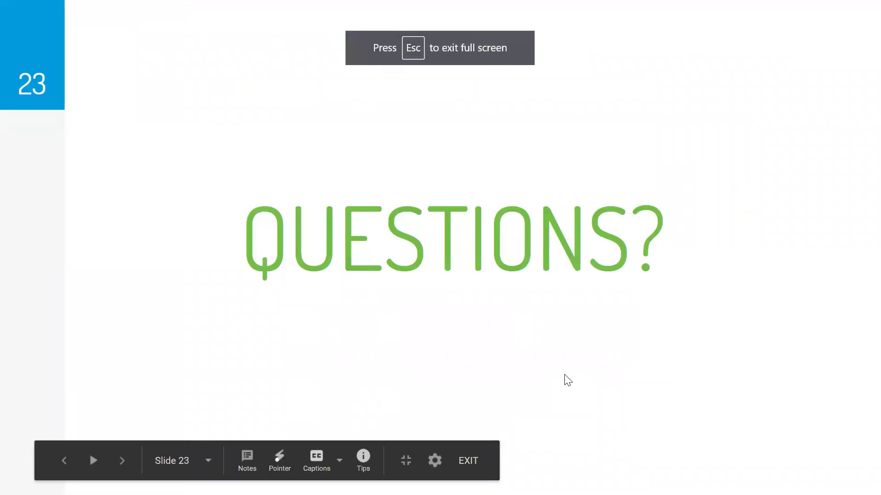
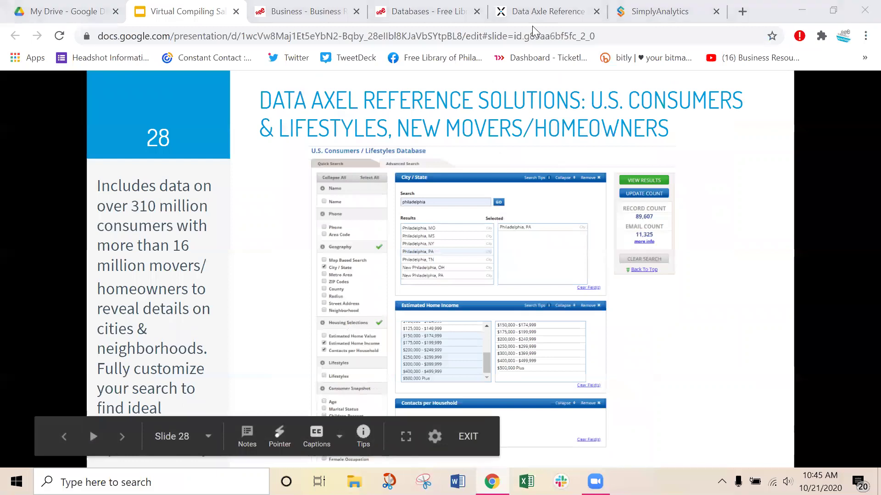
- Switch back to Data Axle Reference Solutions and open the Advanced Search of the U.S. Consumers / Lifestyles database
click(532, 26)
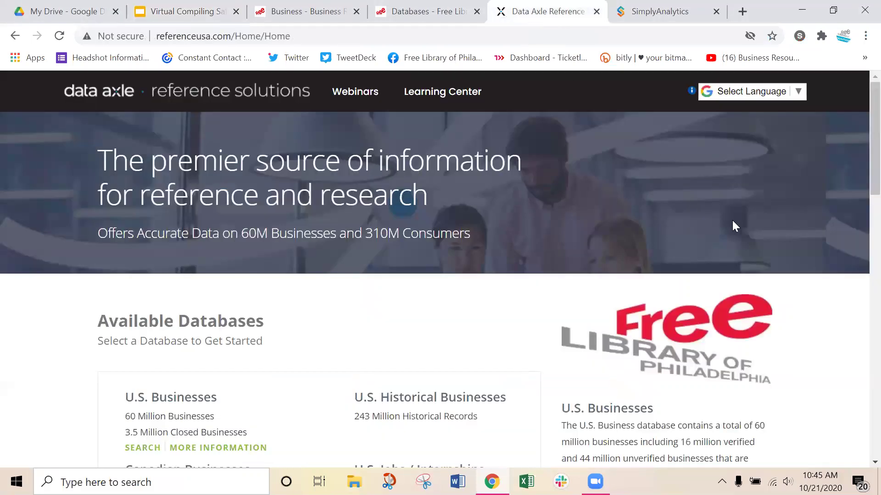
scroll(736, 236, down, 5)
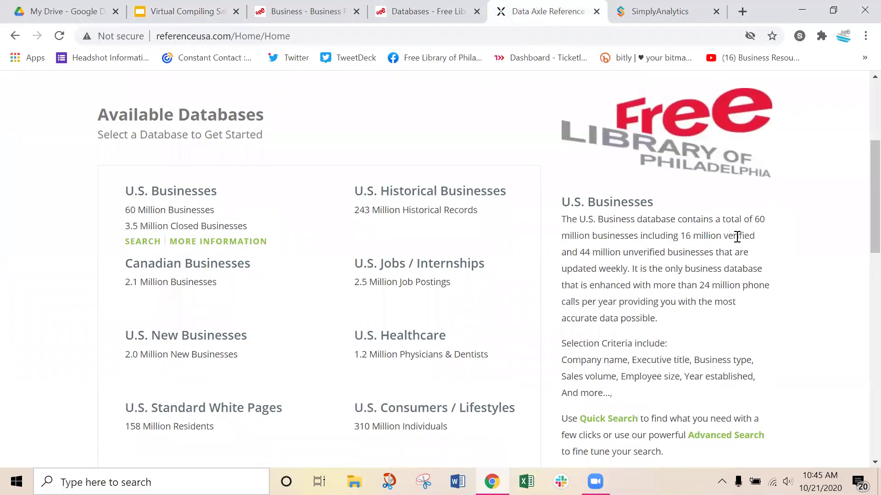
scroll(734, 237, down, 2)
scroll(399, 369, down, 1)
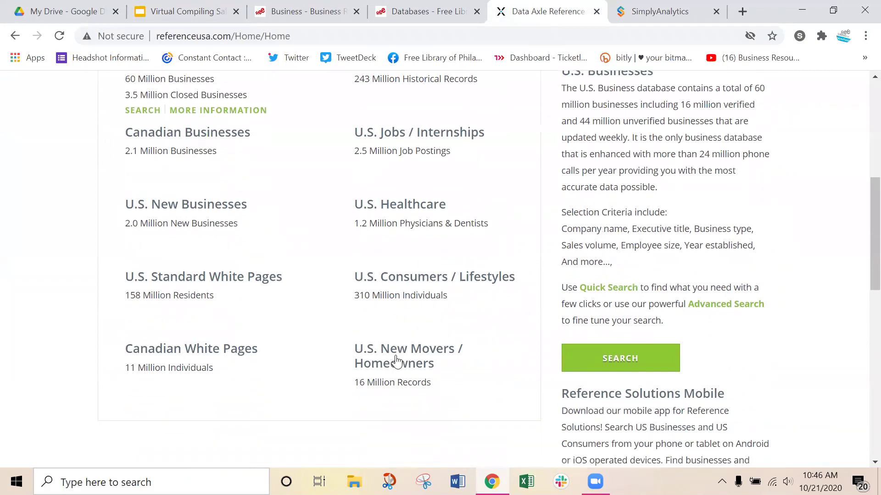
click(367, 305)
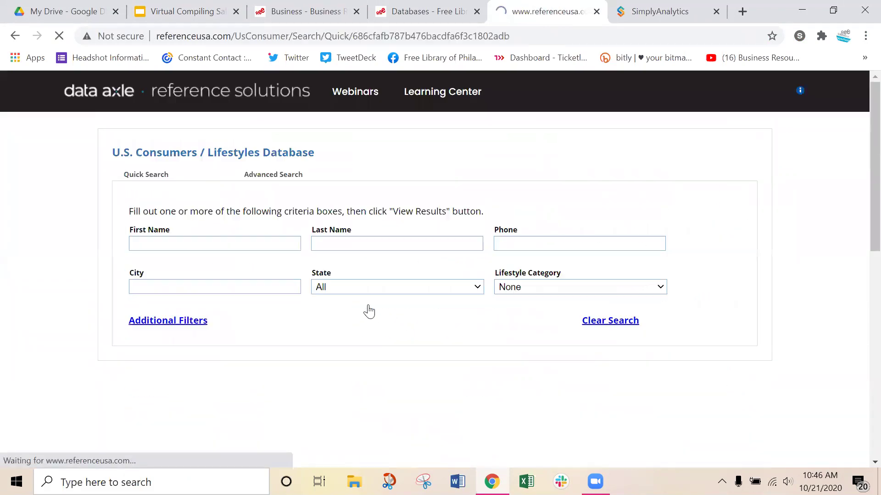
click(288, 179)
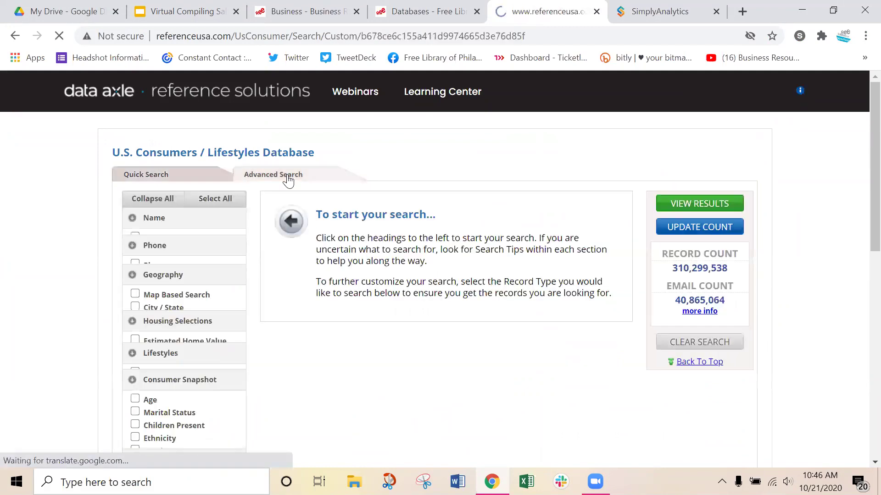
- Add the Contacts per Household criterion set to One per Household, and try to update the count
scroll(294, 221, down, 1)
scroll(294, 221, down, 1)
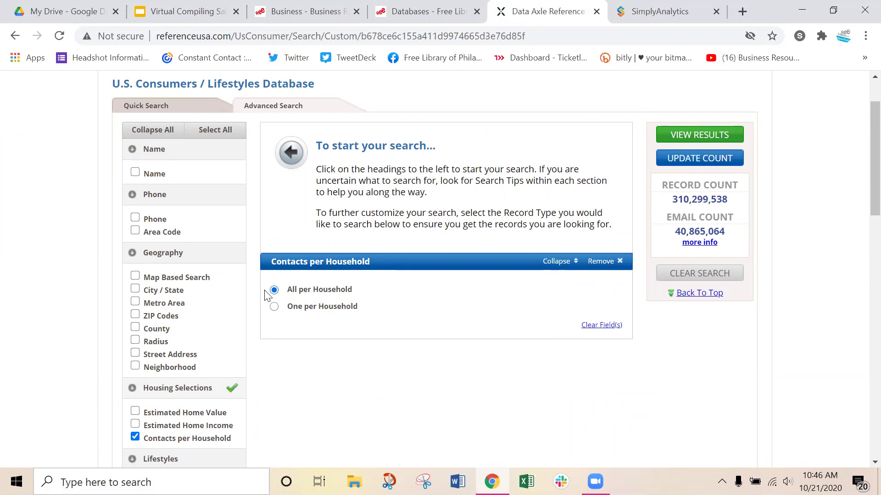
click(274, 308)
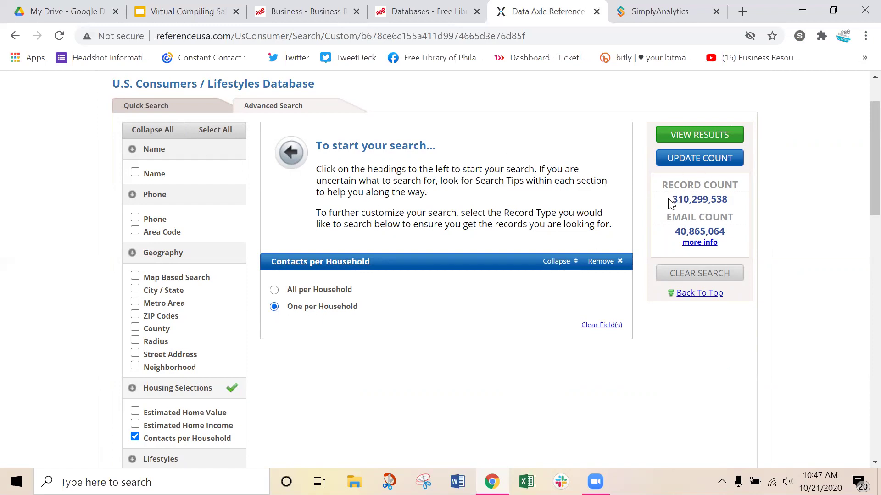
click(700, 162)
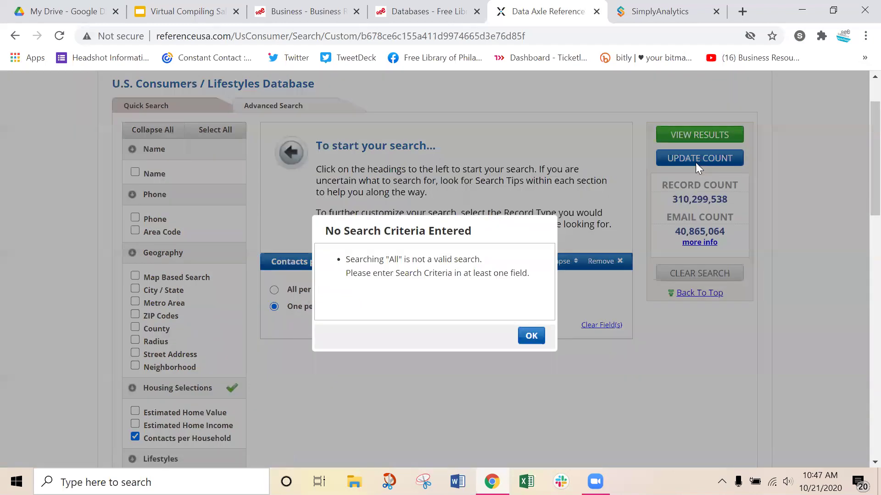
click(529, 334)
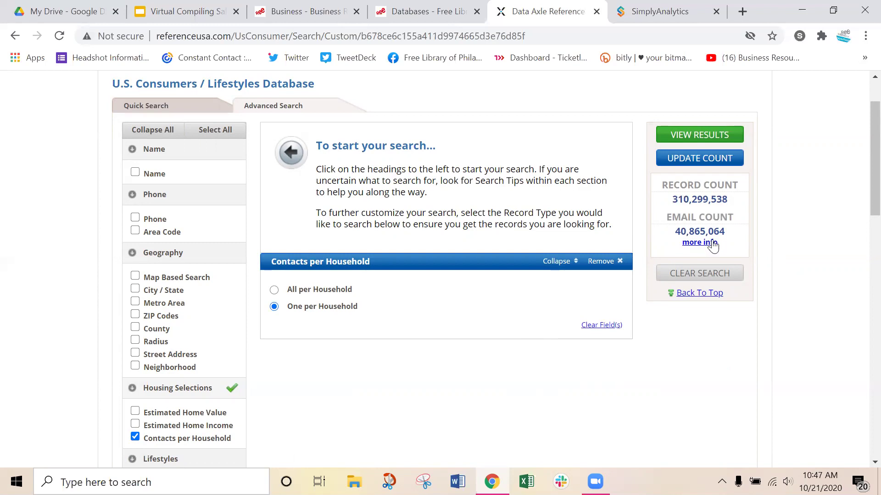
- Add the City / State criterion with Philadelphia, PA selected, and update the record count
scroll(625, 292, down, 1)
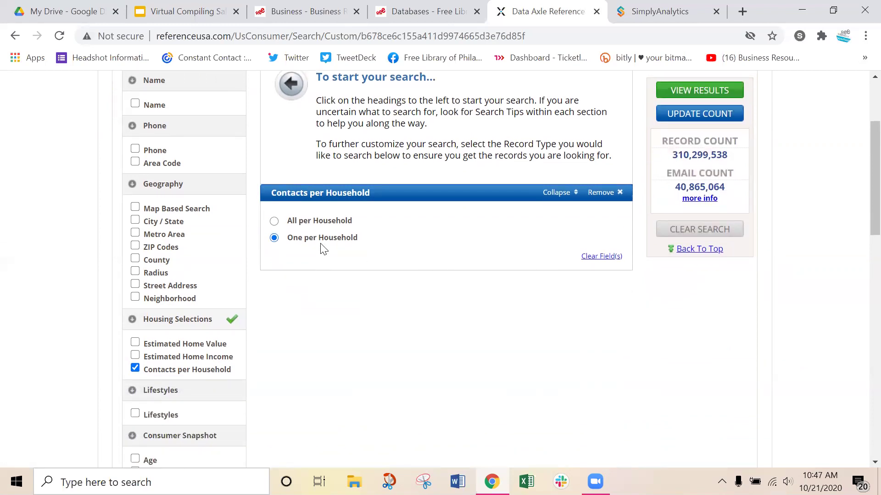
click(135, 221)
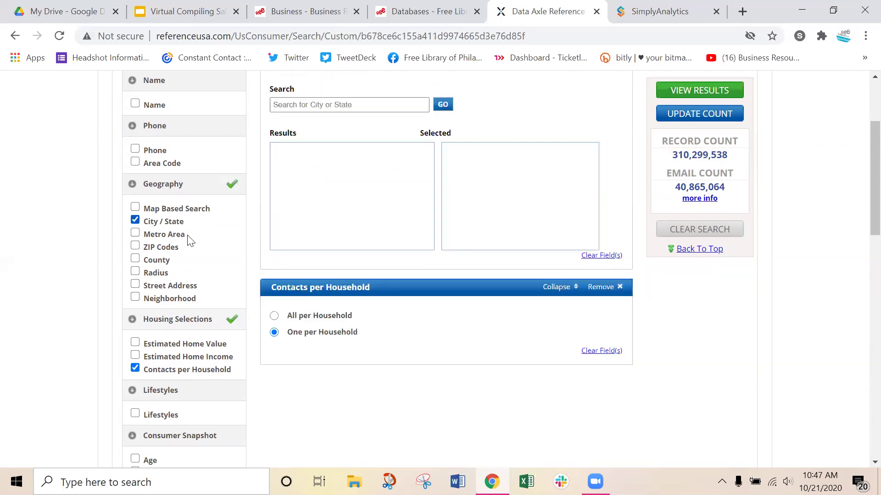
click(318, 104)
text(phil)
click(321, 131)
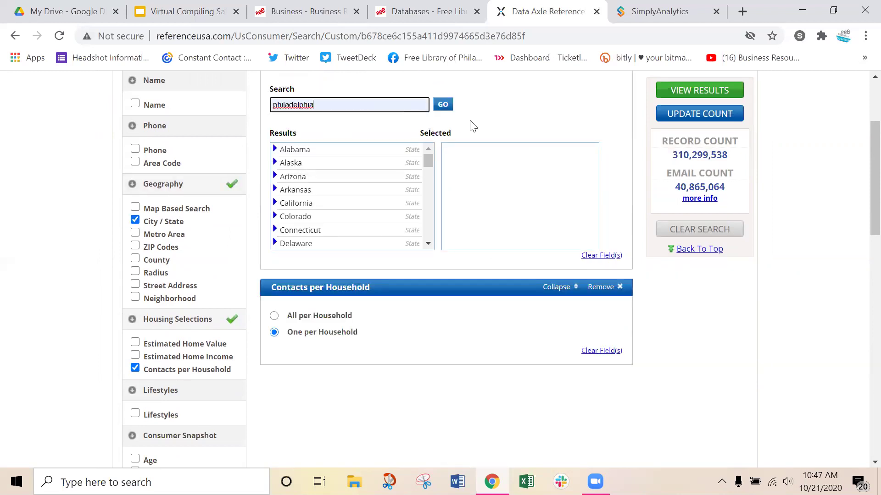
click(442, 105)
click(317, 193)
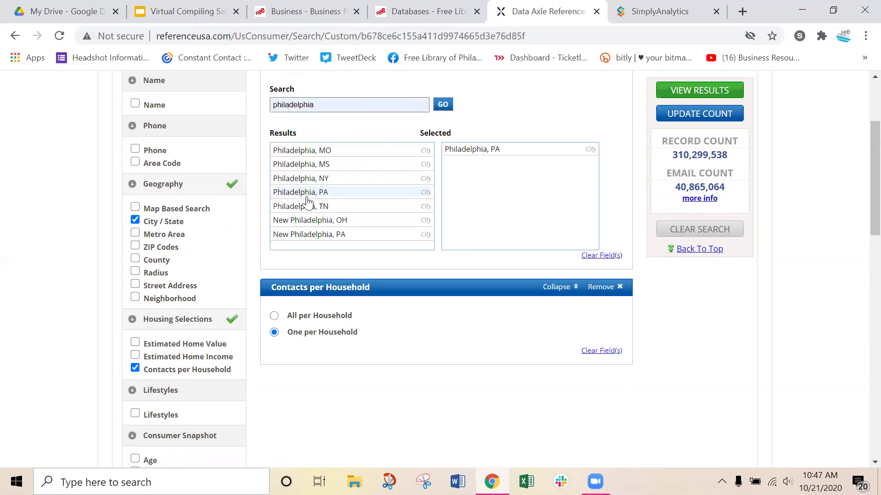
click(687, 115)
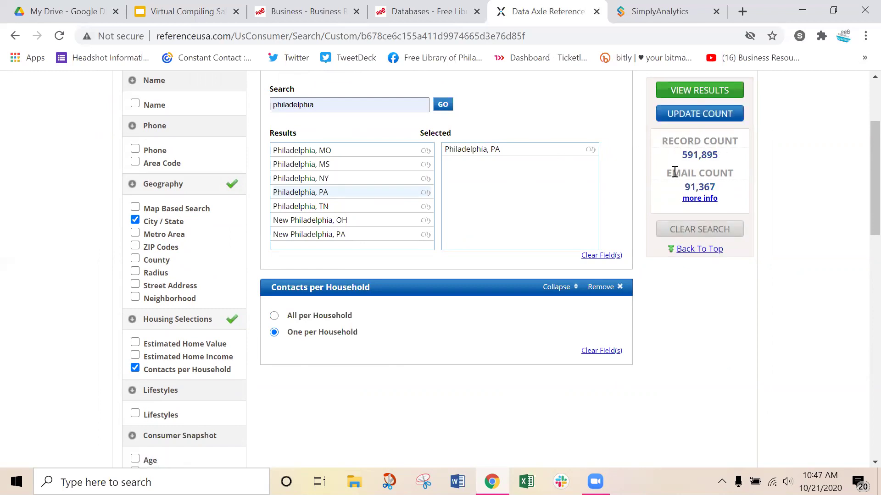
- Compare the record counts for All per Household and One per Household, ending on One per Household
click(275, 316)
click(683, 118)
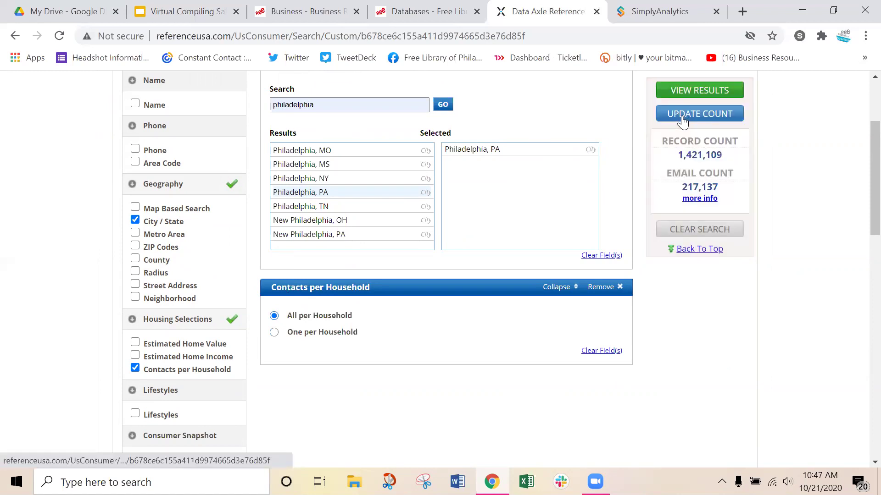
click(273, 333)
click(698, 115)
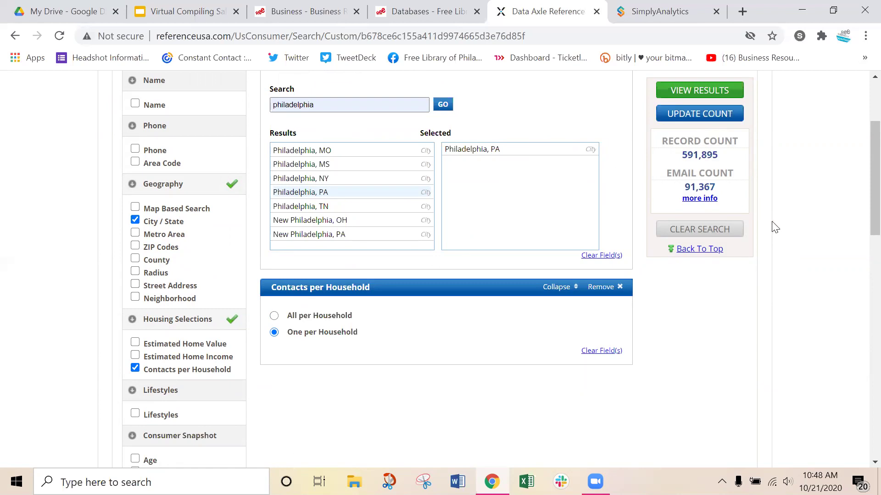
- View the matching Philadelphia consumer records and select all of them on the first results page
scroll(743, 220, up, 3)
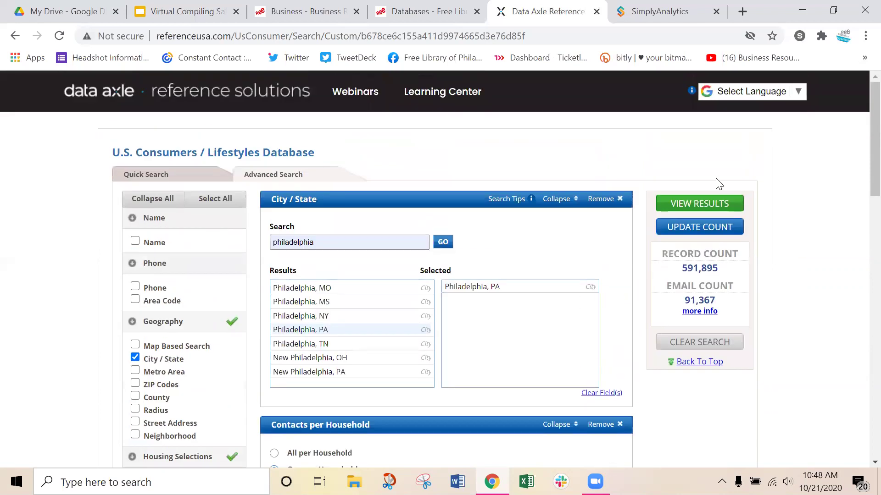
click(703, 202)
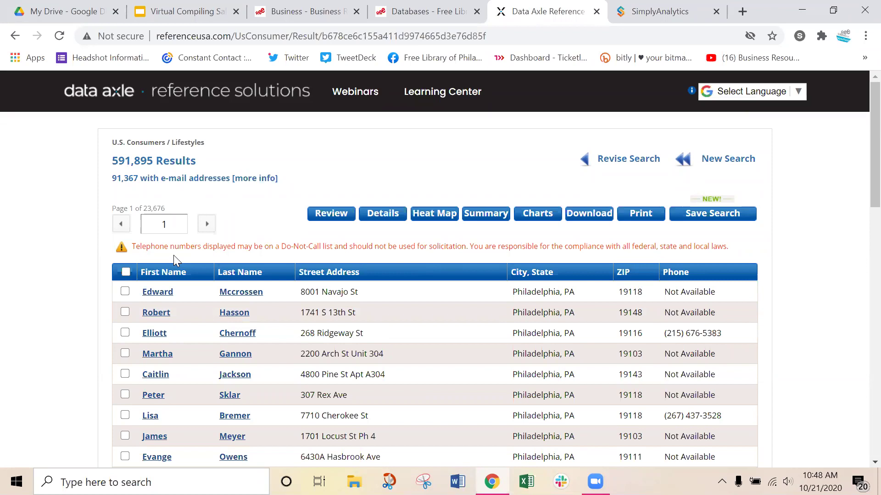
click(125, 273)
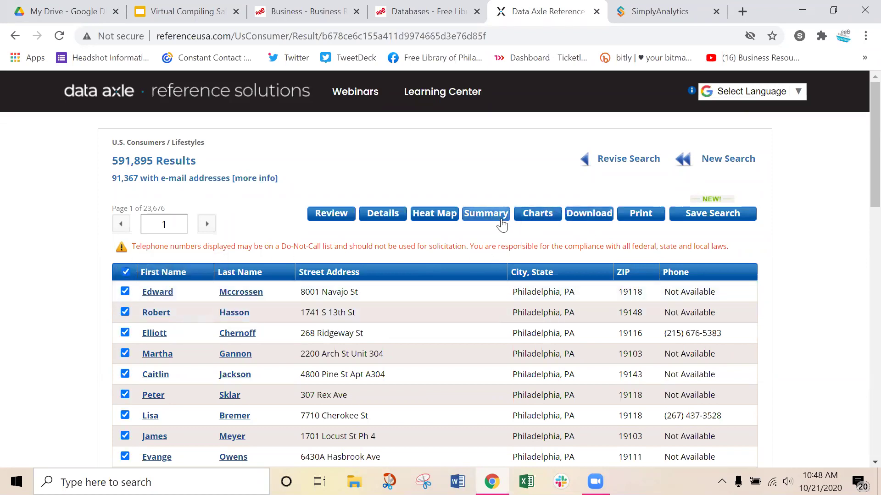
- Try the heat map for the results, and look at the selected records' detail page before returning to the list
click(443, 213)
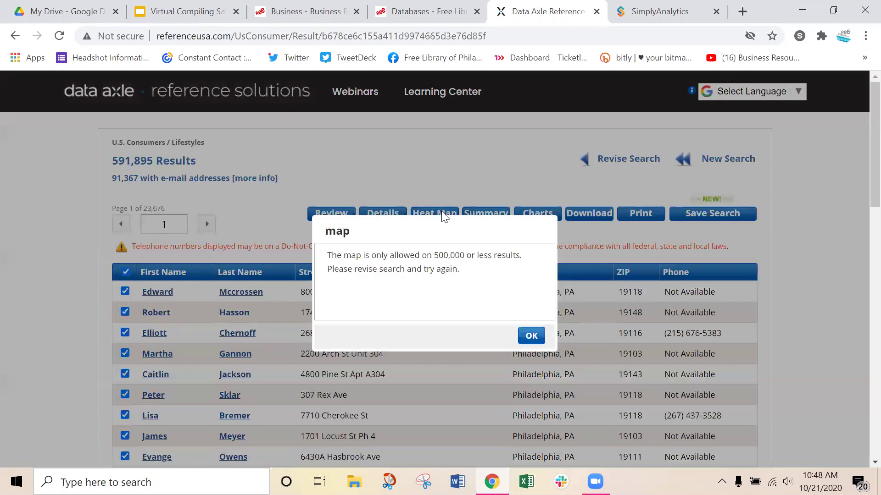
click(530, 337)
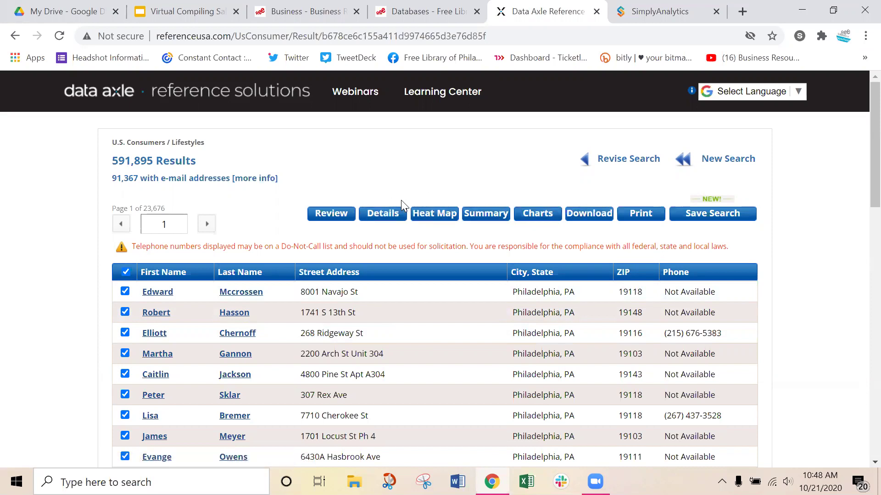
click(388, 215)
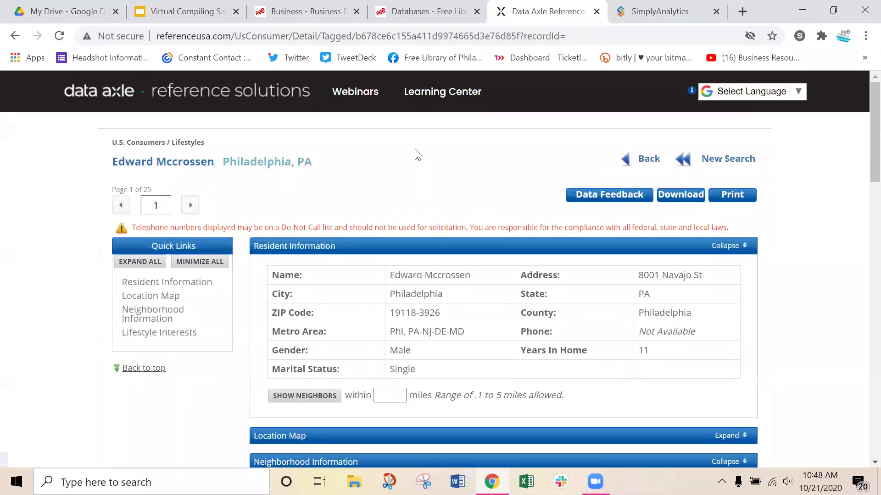
click(649, 160)
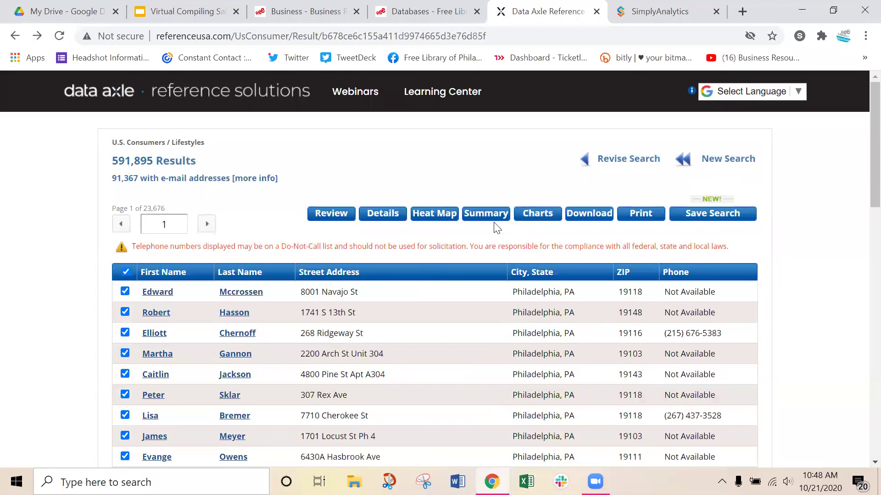
- Open the data summary for the results, look through the variables available for chart comparison, and return to the results list
click(500, 215)
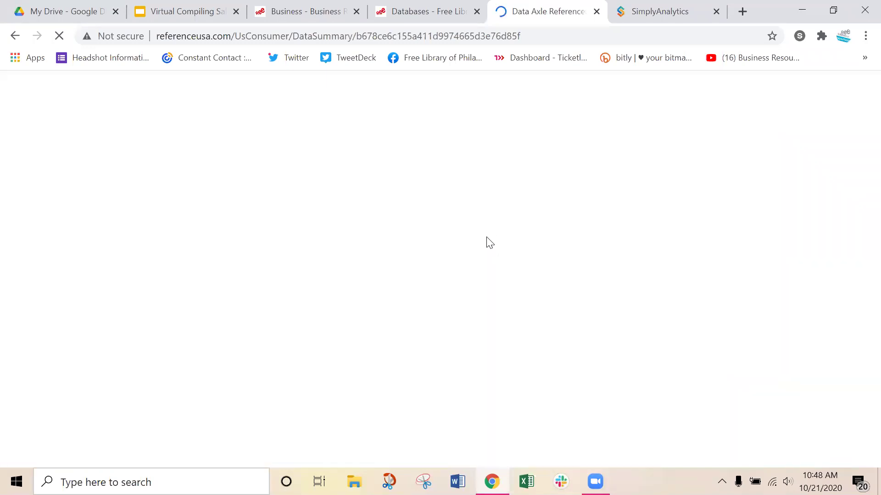
scroll(490, 270, down, 1)
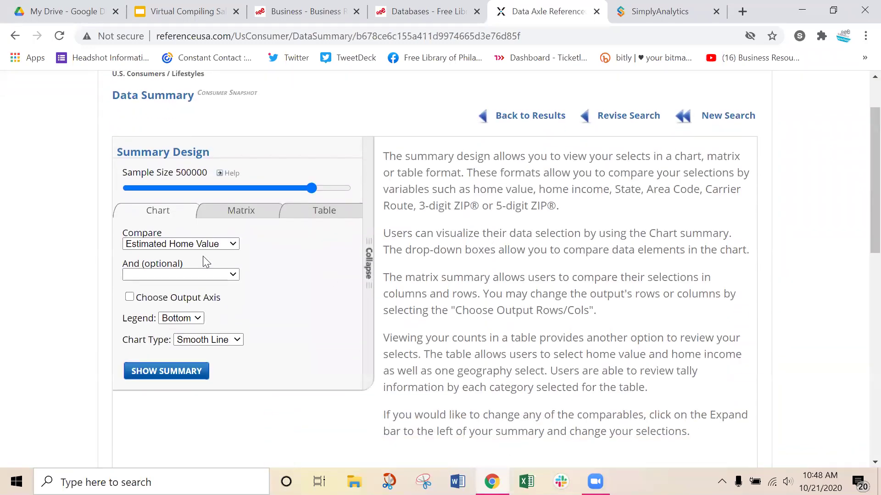
click(202, 244)
scroll(218, 207, down, 1)
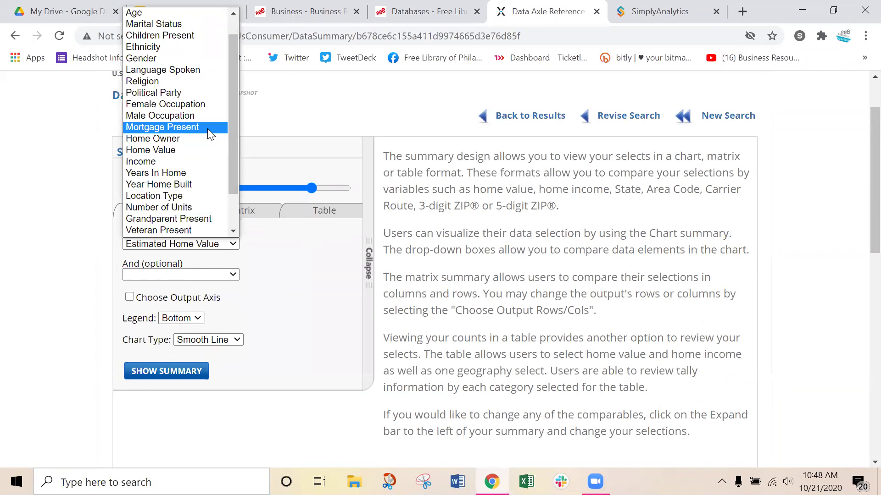
drag(232, 56, 239, 98)
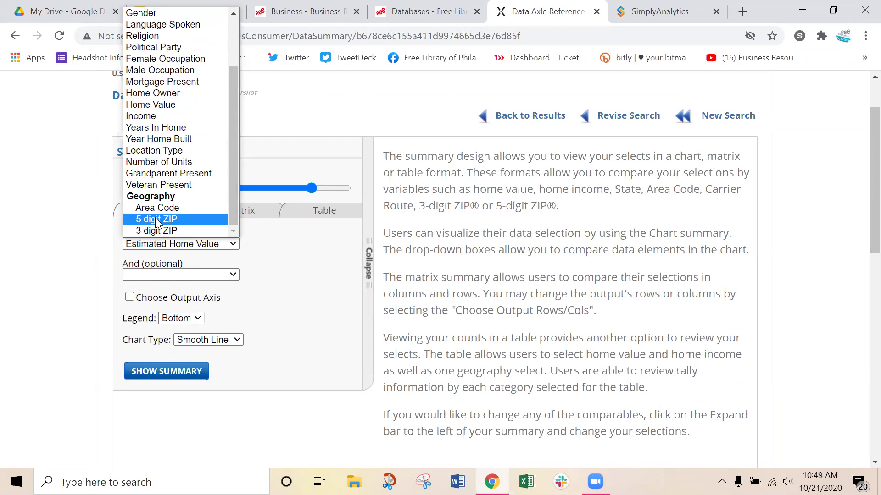
click(55, 245)
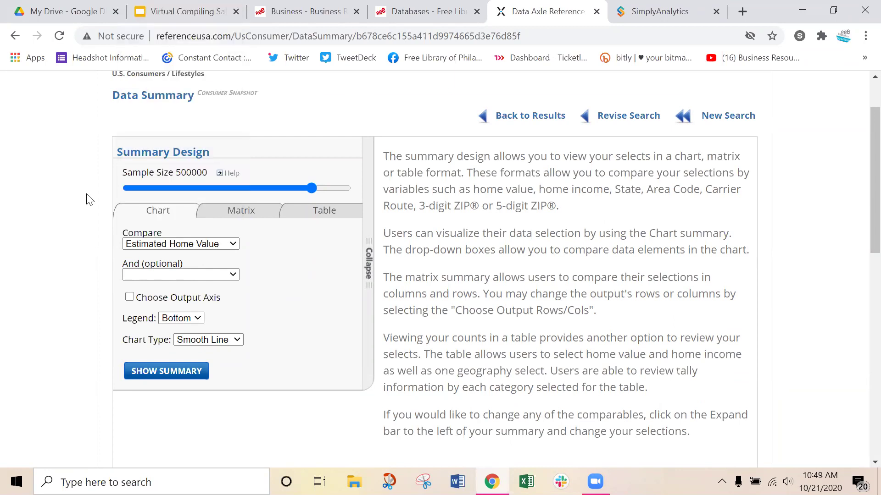
click(517, 116)
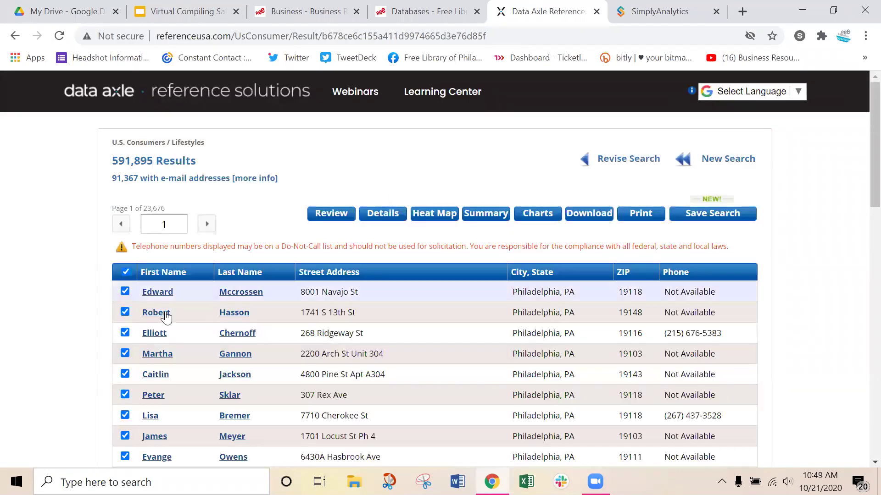
- Review the first listed consumer's resident, neighborhood and lifestyle interest details, and return to the results list
click(242, 294)
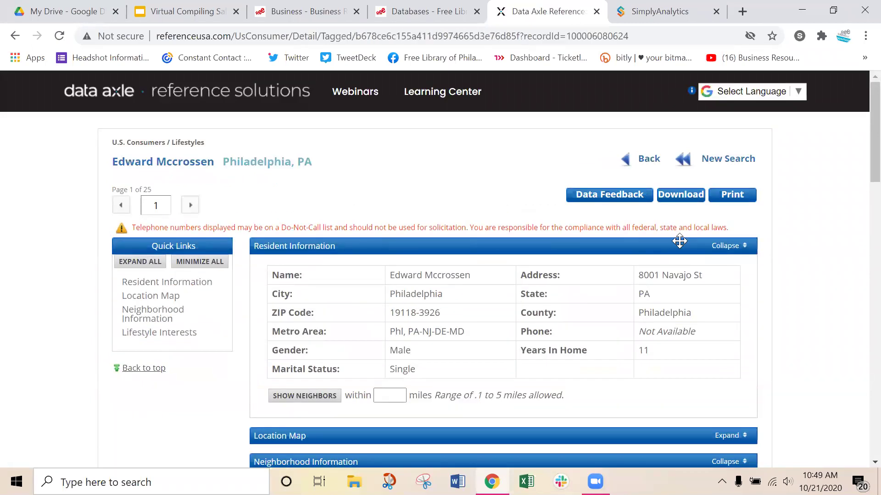
scroll(680, 241, down, 1)
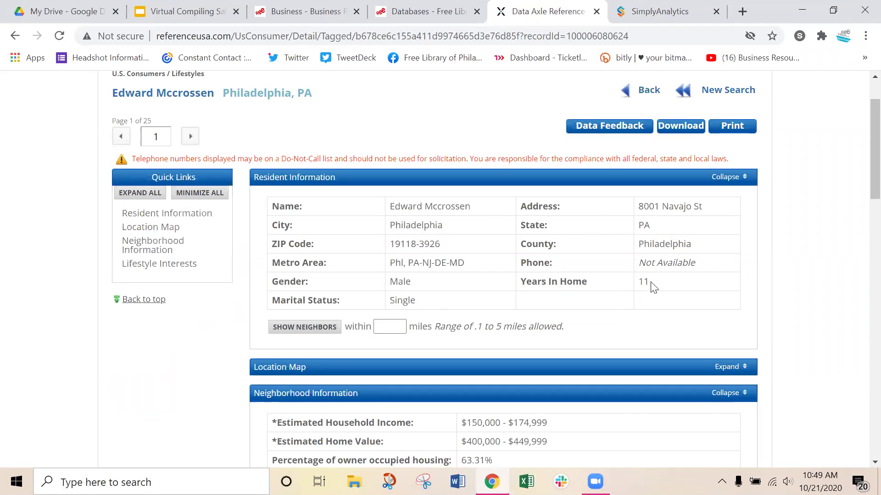
scroll(616, 259, down, 2)
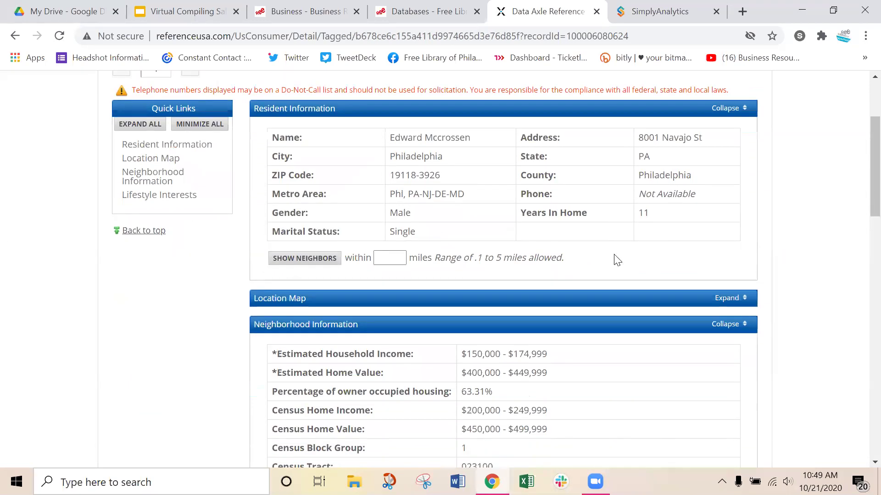
scroll(617, 259, down, 2)
scroll(616, 255, down, 2)
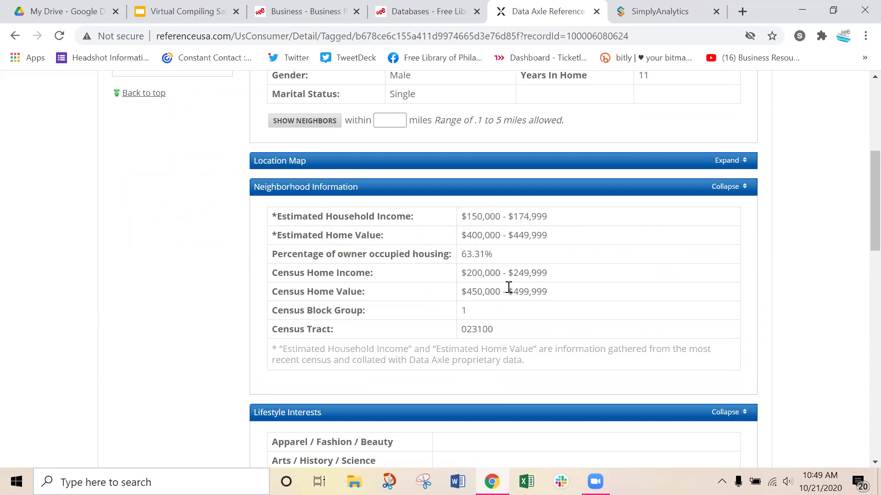
scroll(510, 293, down, 3)
scroll(510, 293, down, 6)
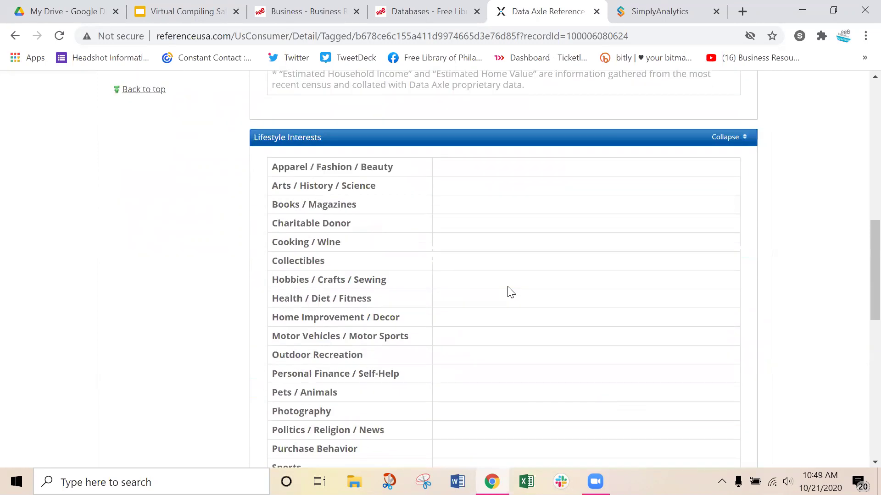
scroll(511, 291, up, 2)
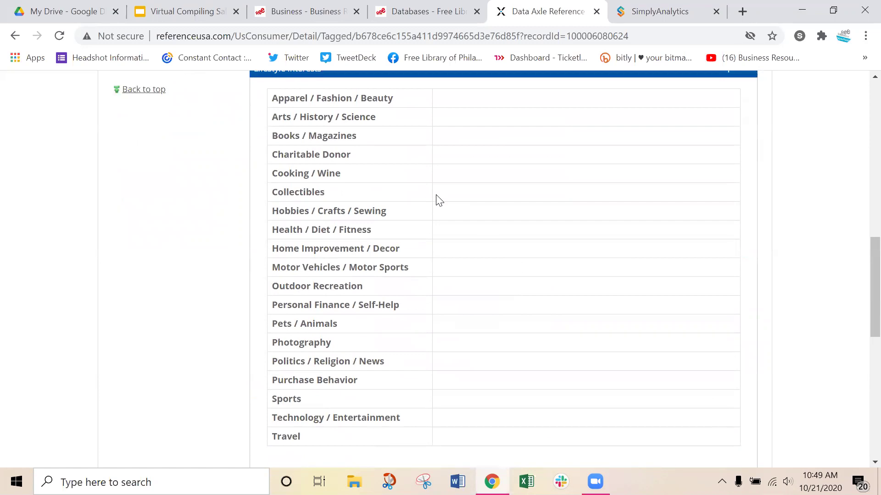
scroll(527, 233, up, 2)
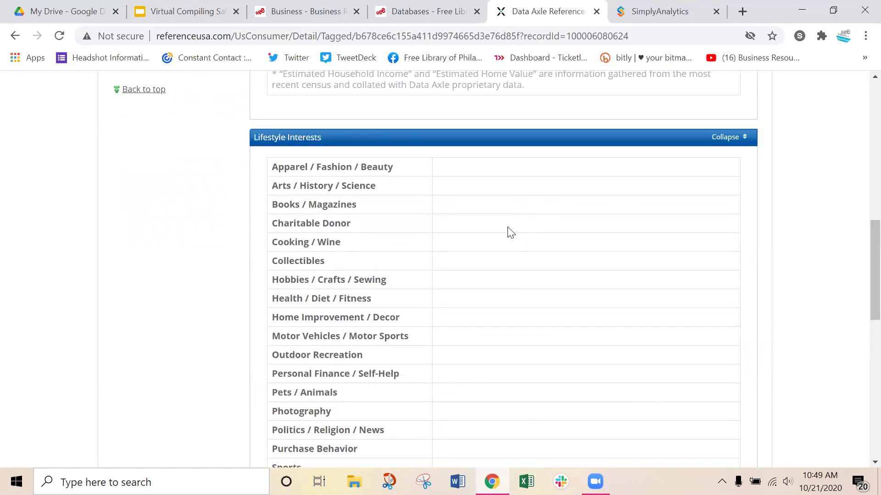
scroll(507, 230, down, 3)
scroll(528, 259, up, 15)
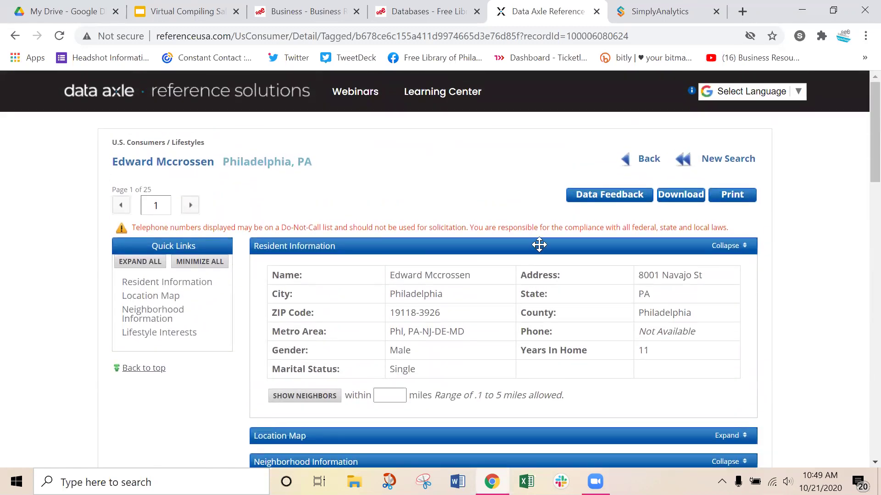
click(645, 162)
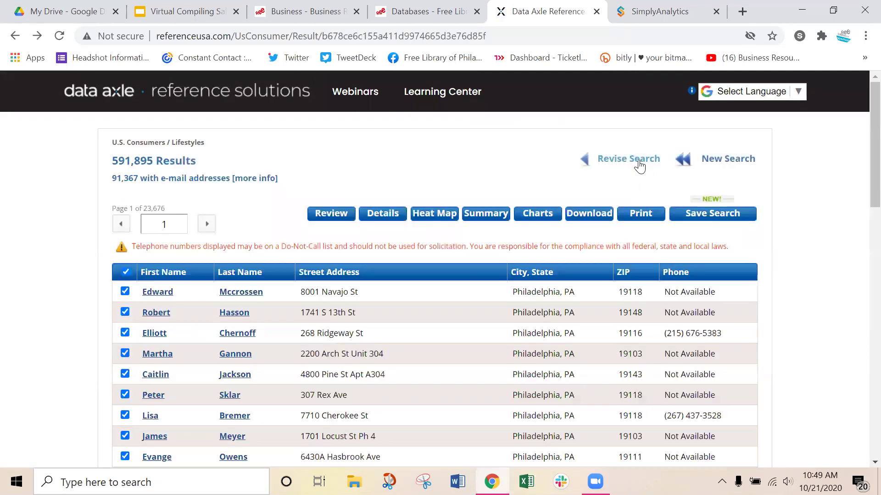
- Revise the search by removing the City / State criterion and setting Contacts per Household to One per Household
scroll(629, 161, down, 1)
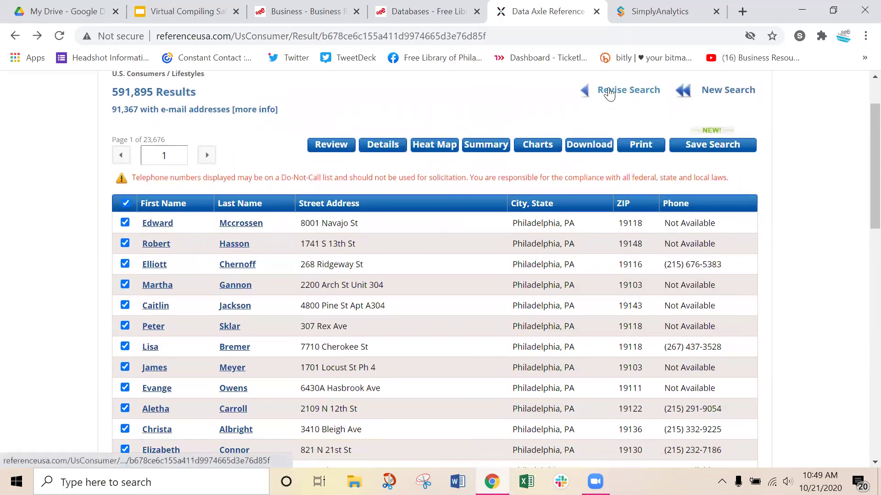
click(594, 90)
scroll(223, 137, down, 3)
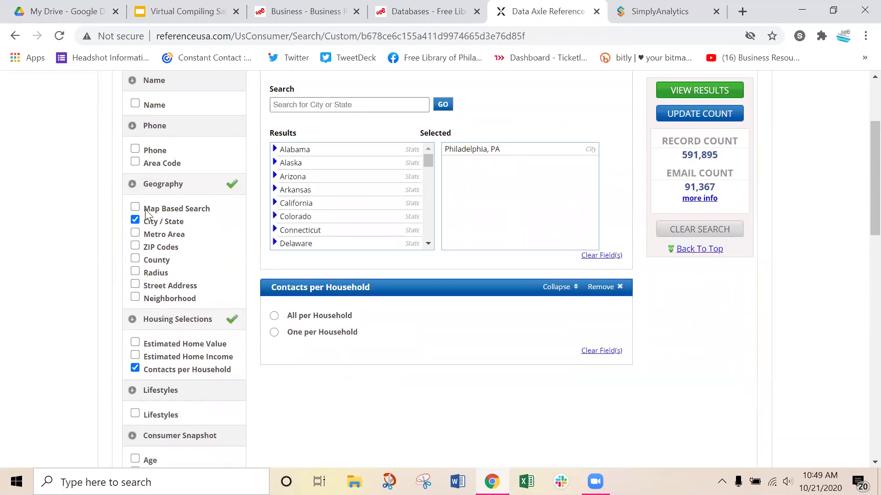
click(135, 220)
scroll(259, 138, up, 3)
click(274, 244)
- Add the ZIP Codes criterion with ZIP code 19147
scroll(227, 330, down, 2)
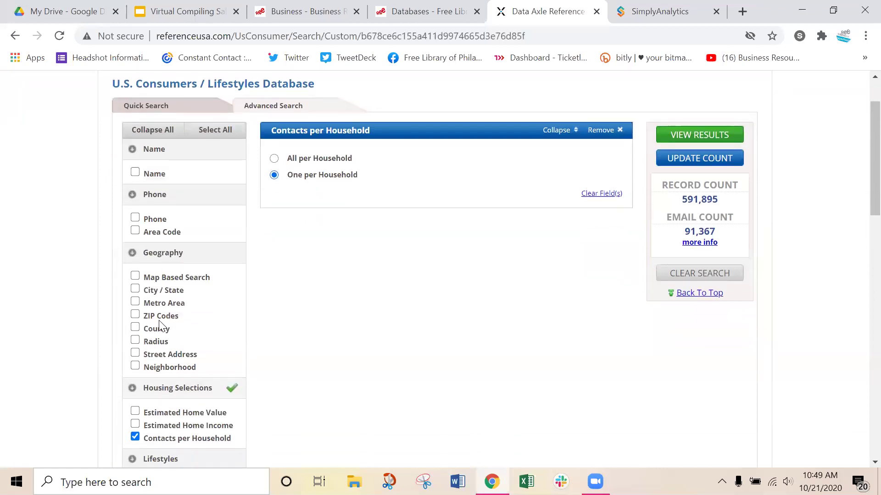
click(135, 314)
click(290, 178)
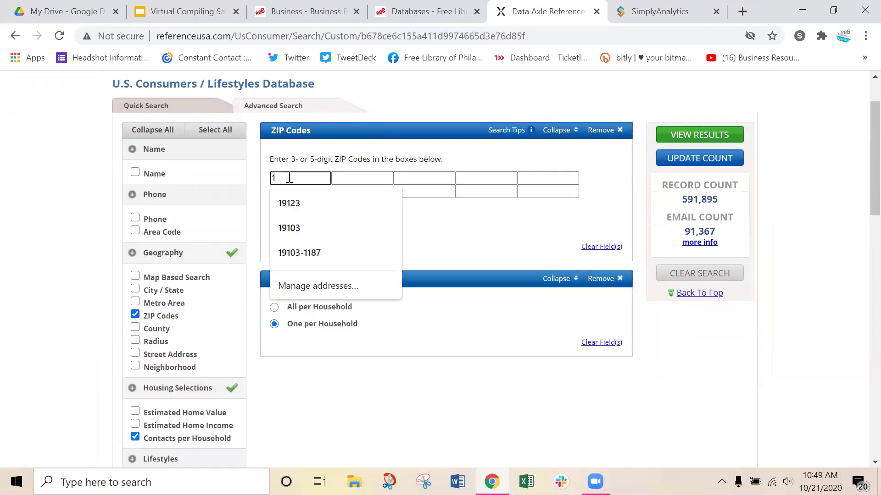
text(19147)
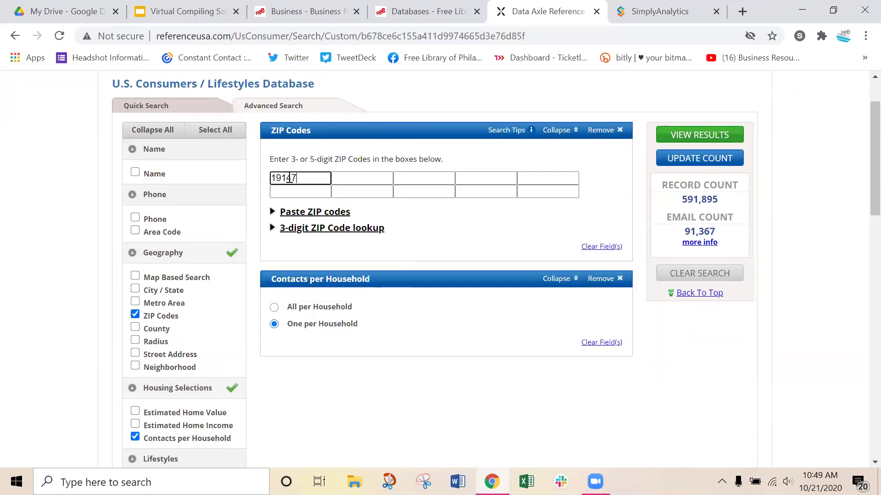
click(82, 237)
- Add the Estimated Home Income criterion with every range from $150,000 - $174,999 through $500,000 Plus, and update the record count
scroll(99, 246, down, 3)
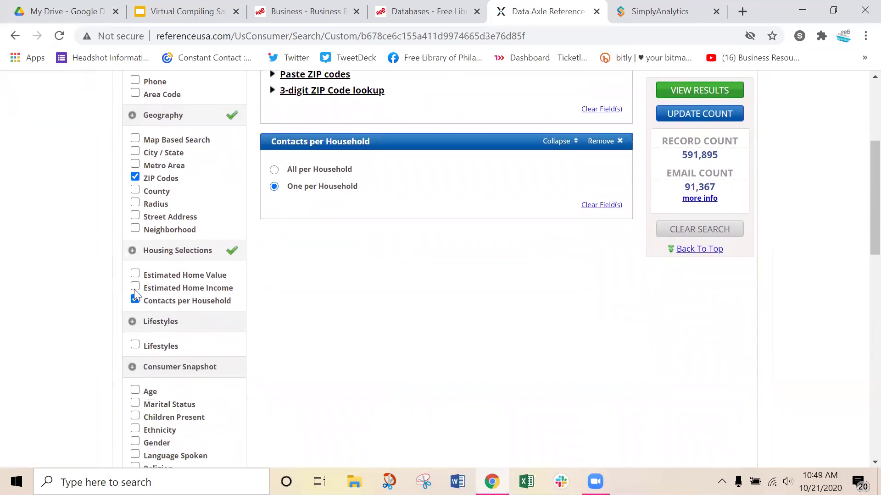
click(135, 288)
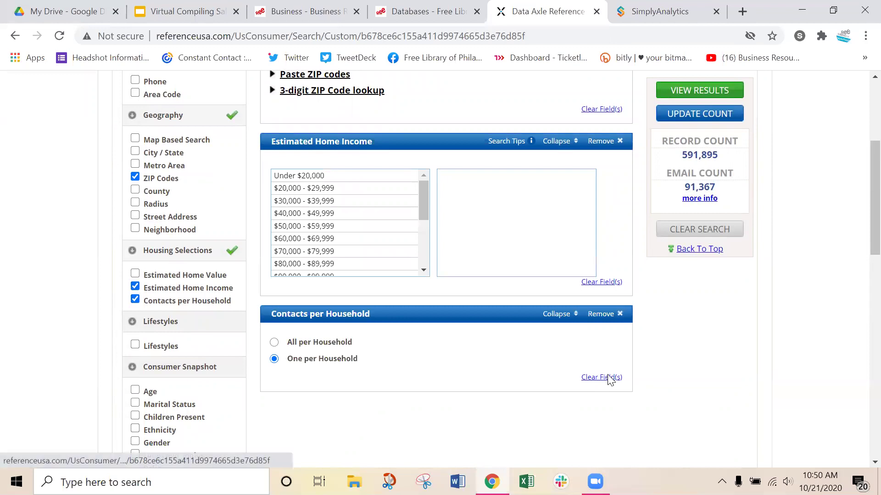
scroll(610, 380, down, 2)
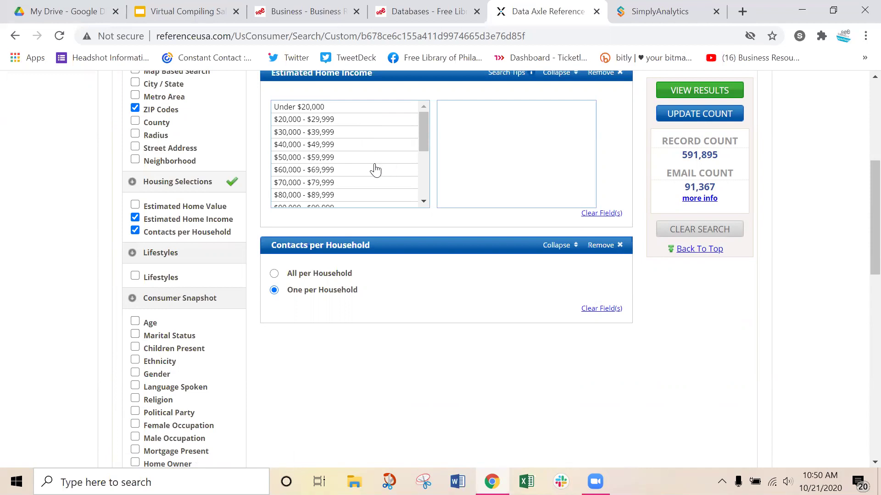
scroll(375, 170, down, 3)
drag(335, 177, 321, 204)
scroll(337, 197, down, 2)
scroll(500, 223, up, 2)
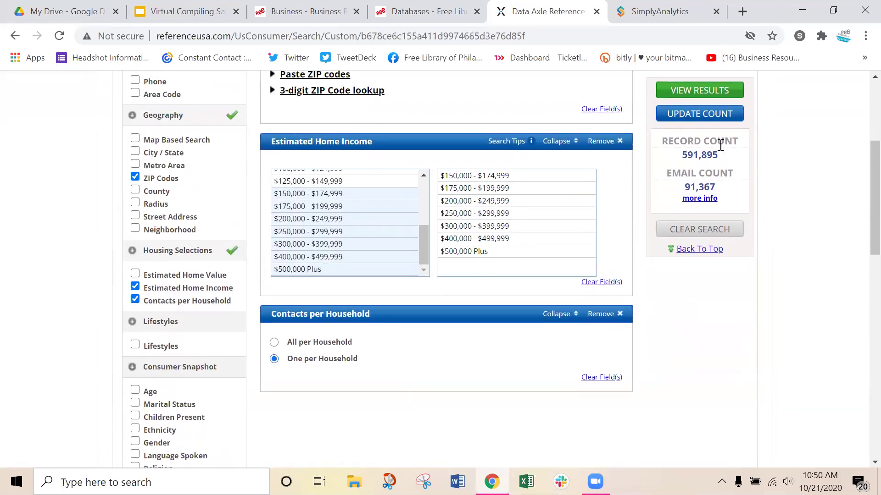
click(702, 117)
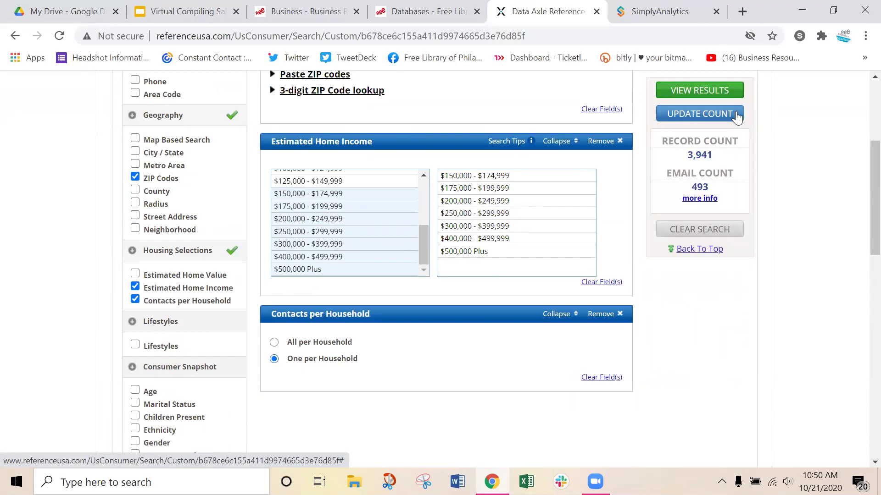
scroll(765, 265, up, 1)
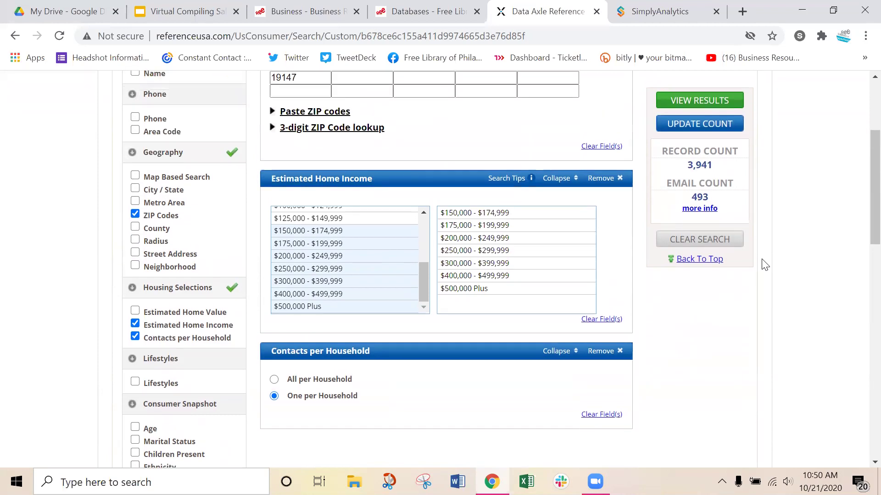
scroll(765, 265, down, 1)
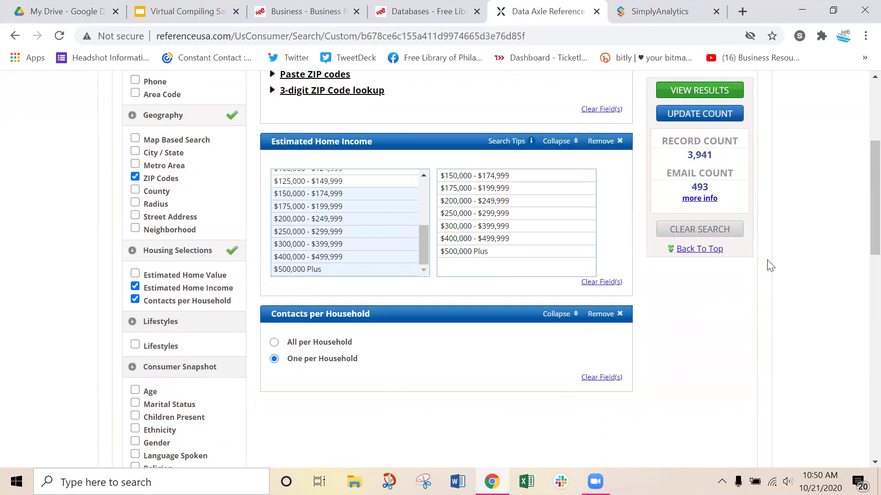
- Add the Lifestyles criterion, and read its search tips on matching any or all selected interests before closing them
click(135, 345)
scroll(56, 322, down, 4)
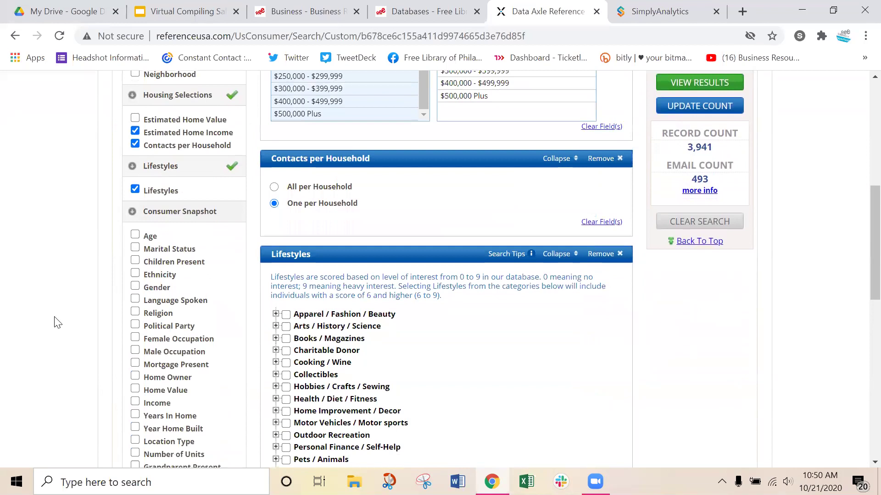
scroll(470, 311, down, 2)
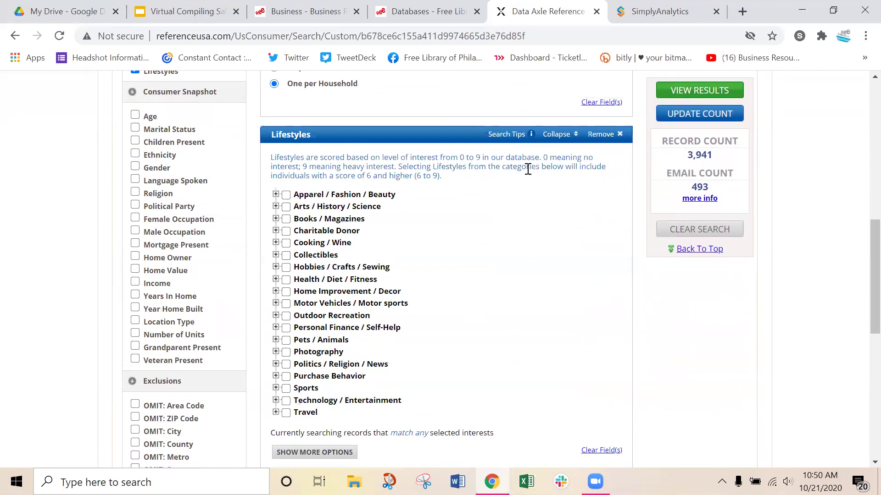
click(531, 134)
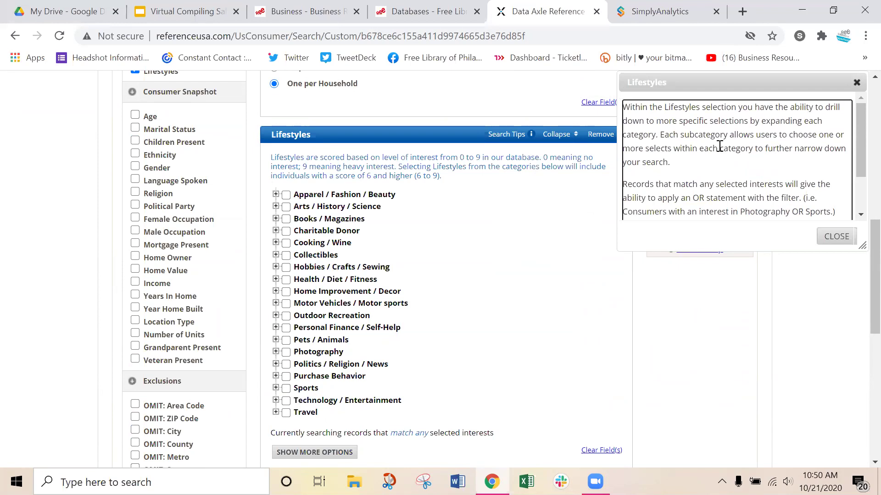
scroll(719, 146, down, 2)
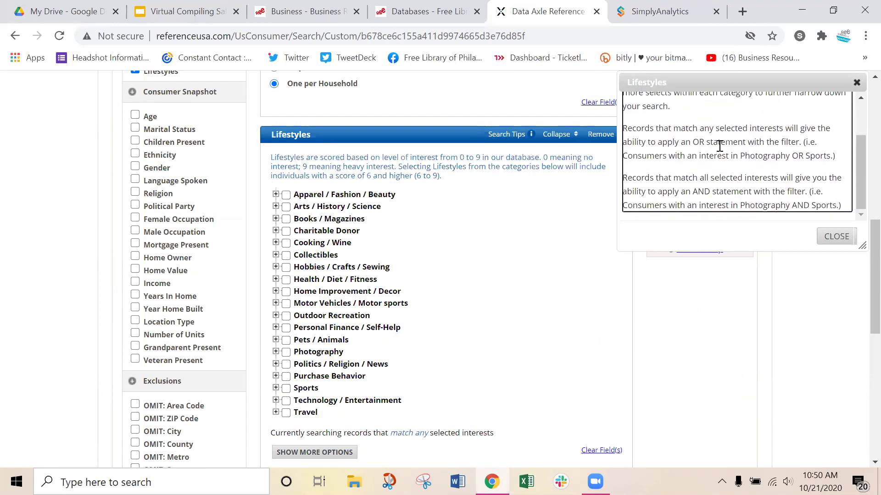
click(857, 83)
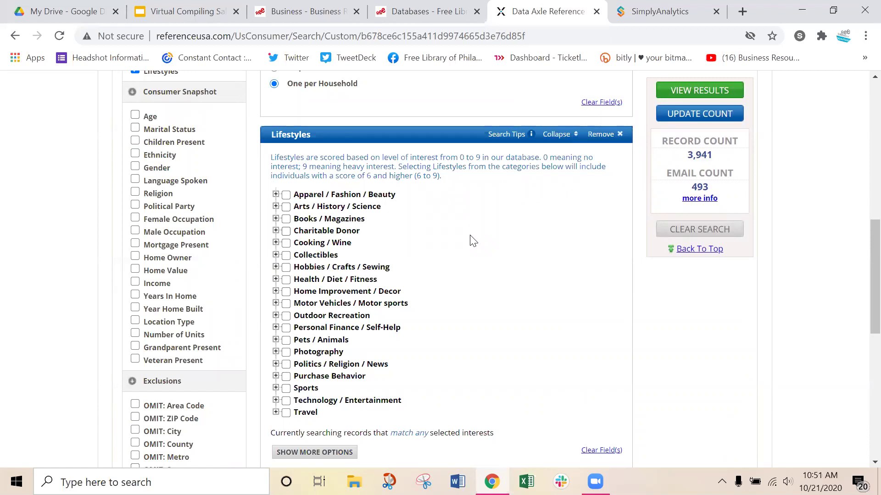
- Expand the Sports category in the Lifestyles criterion to show its individual sports
scroll(473, 241, down, 2)
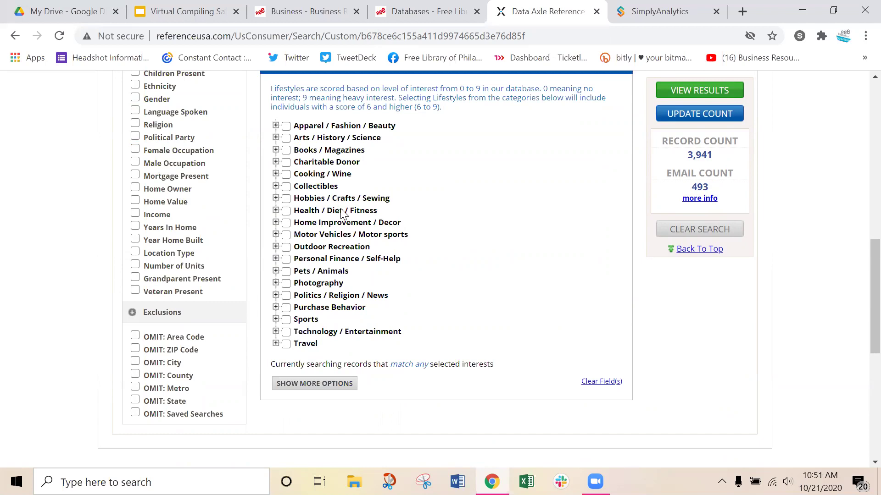
click(275, 319)
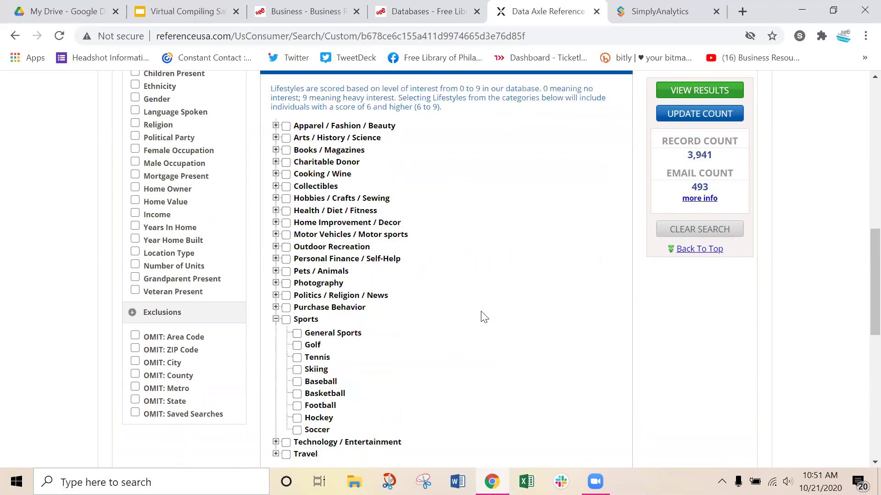
scroll(501, 295, down, 1)
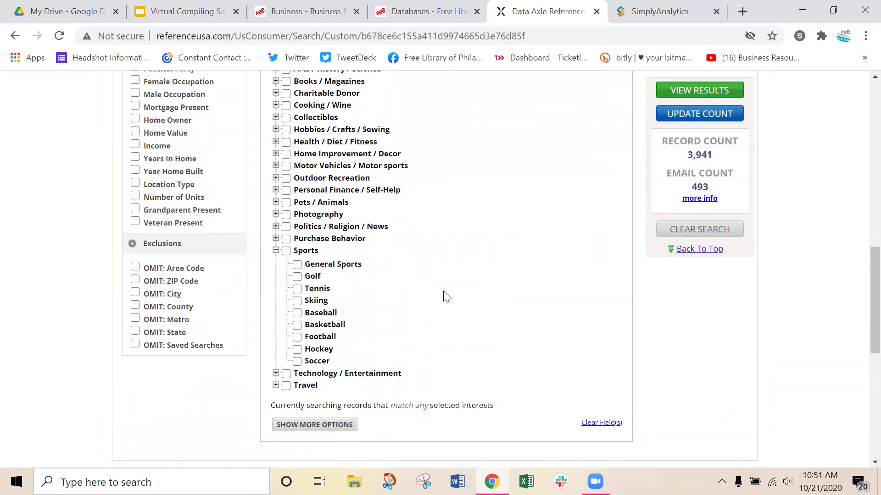
- Update the record count with only Golf selected under Sports, and clear Golf and update the count again
click(297, 277)
click(683, 115)
click(296, 277)
click(686, 115)
- Show the additional Lifestyles options and set the search to records that match all selected interests
scroll(509, 159, down, 1)
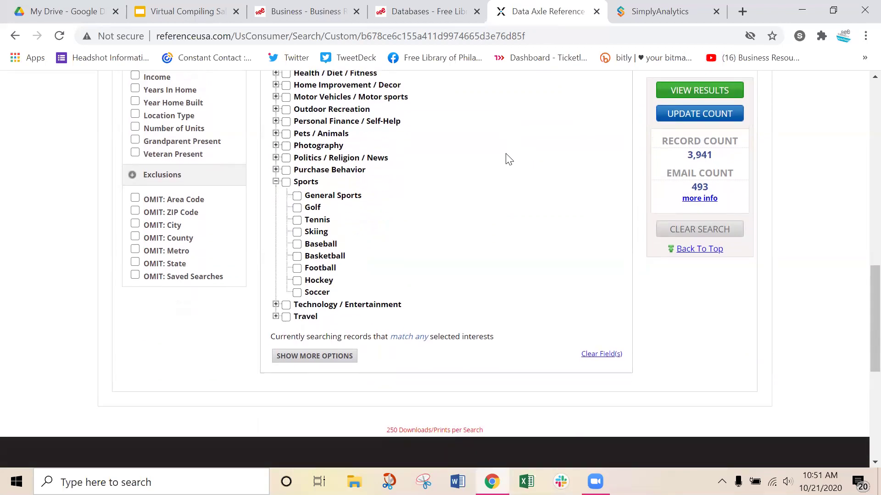
click(338, 356)
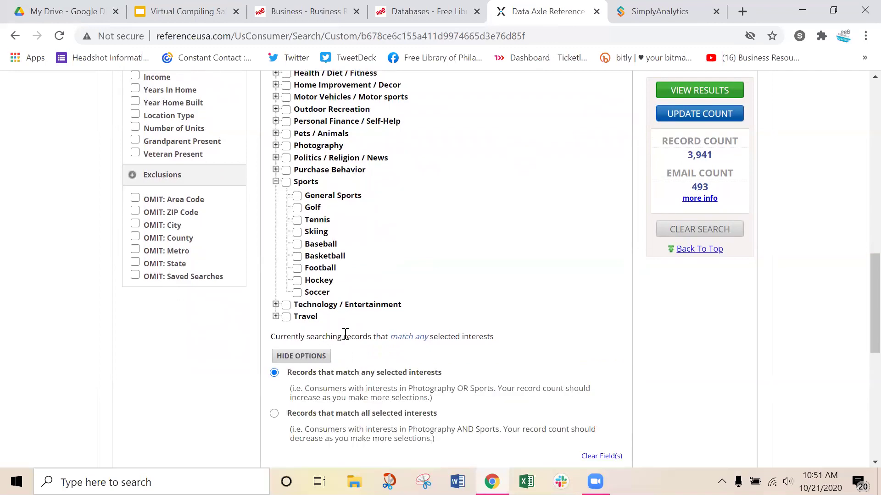
scroll(347, 345, down, 1)
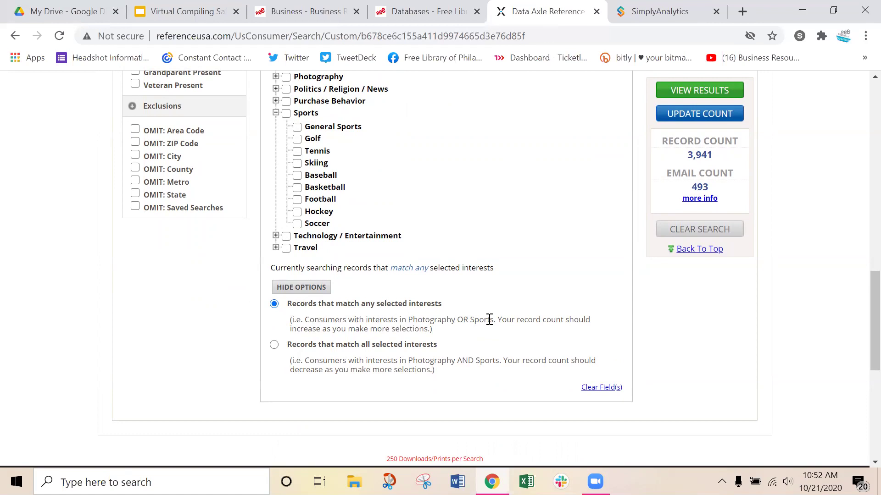
click(275, 345)
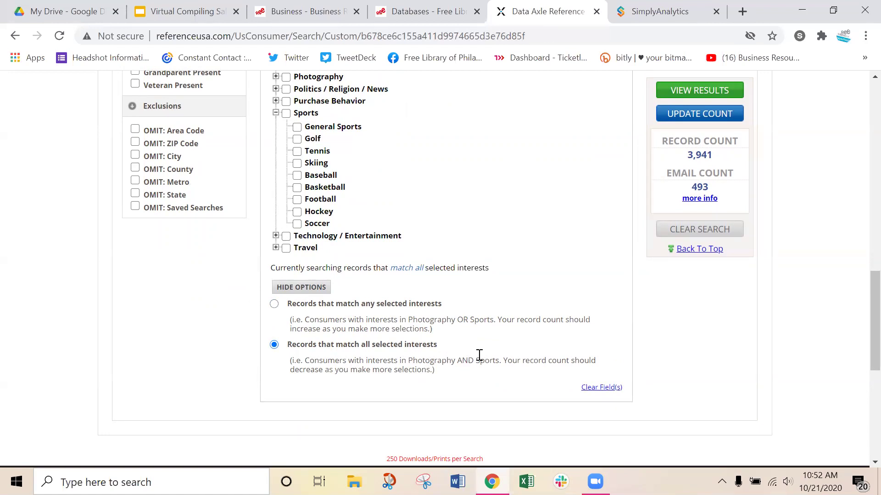
- Select Golf under Sports and Books & Magazines under Books / Magazines, and update the record count
scroll(479, 356, up, 2)
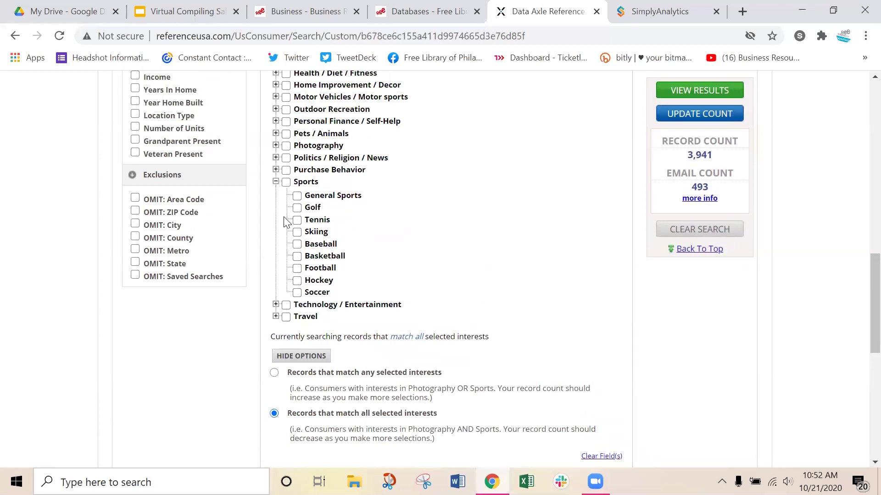
click(297, 208)
scroll(367, 212, up, 3)
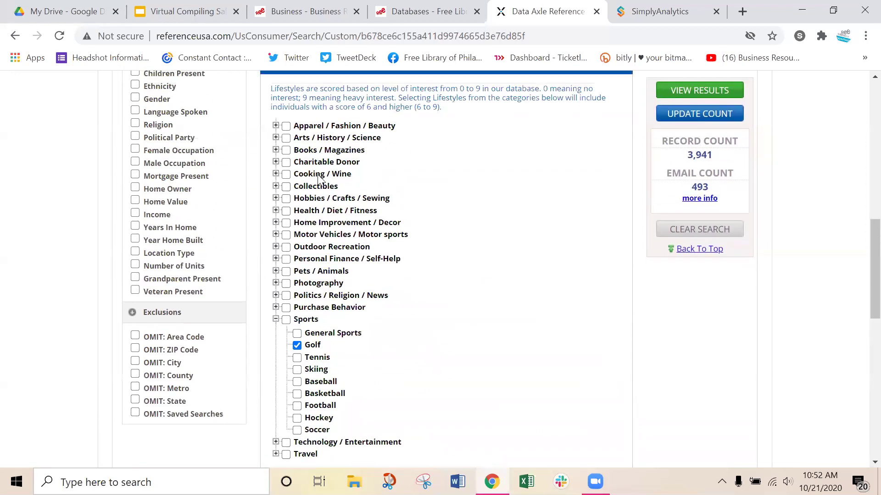
click(276, 150)
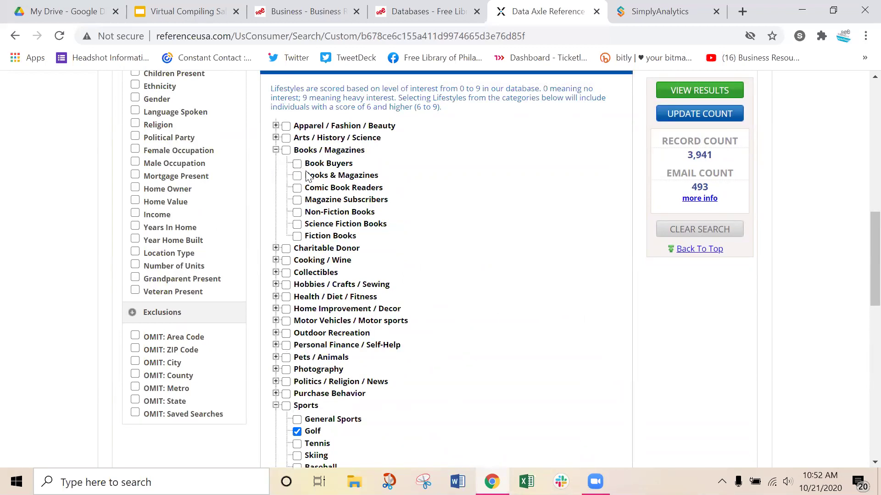
click(296, 175)
click(673, 122)
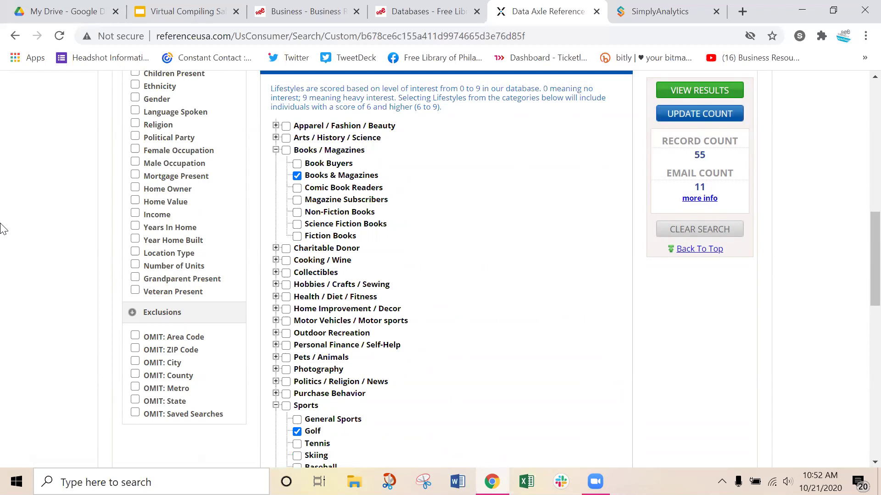
- View the search results and open the detail record of the first resident listed
scroll(53, 241, up, 3)
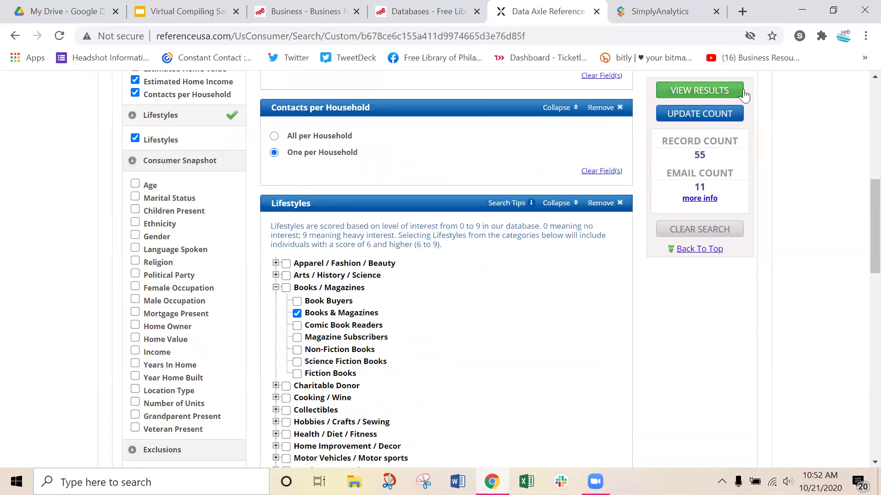
click(713, 93)
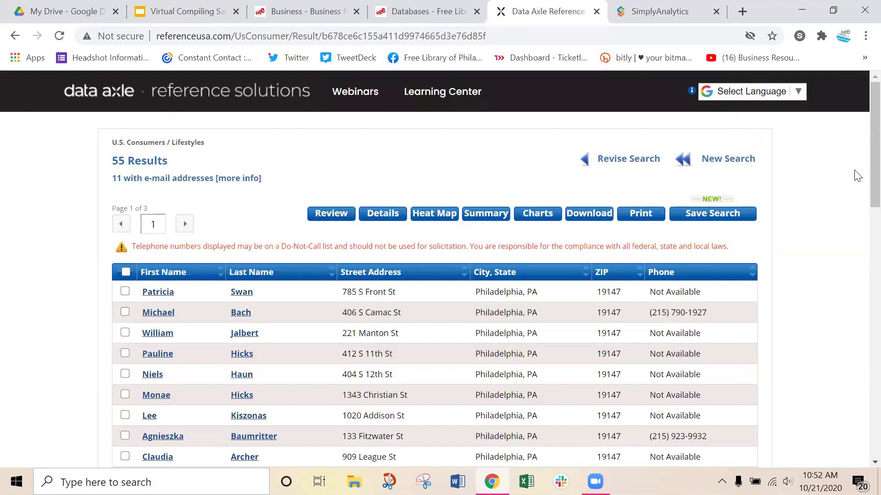
scroll(550, 229, down, 3)
click(243, 223)
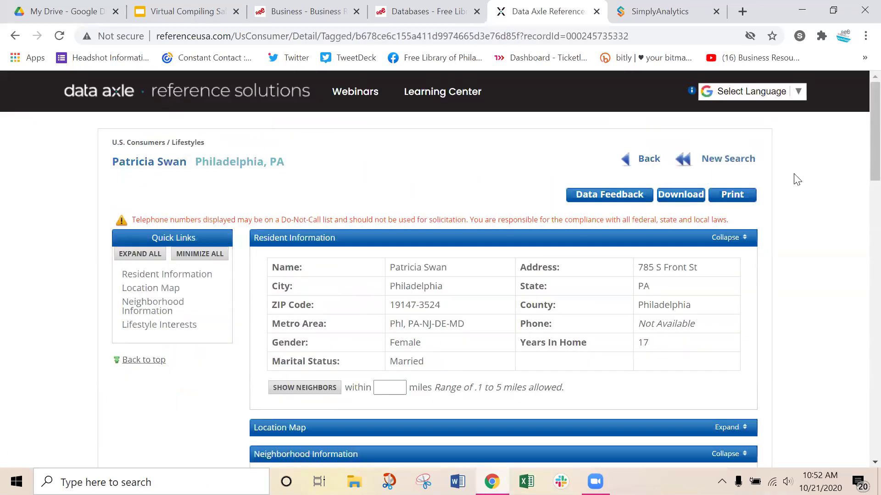
- Review the resident's information, neighborhood income and home values, and lifestyle interests, including Books / Magazines and Sports
scroll(797, 180, down, 3)
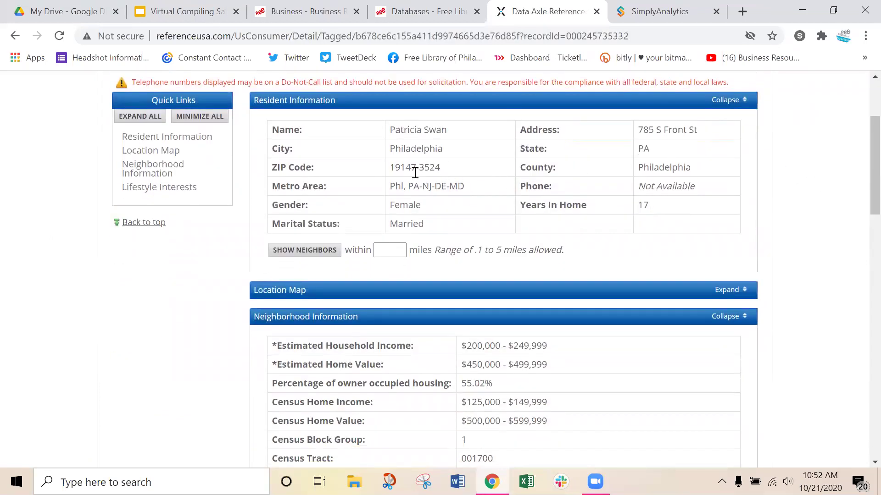
scroll(477, 138, down, 3)
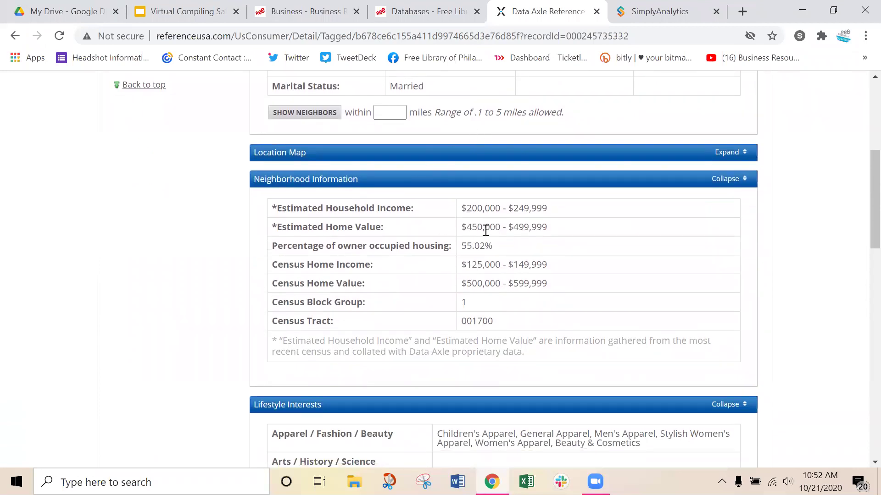
scroll(485, 230, down, 4)
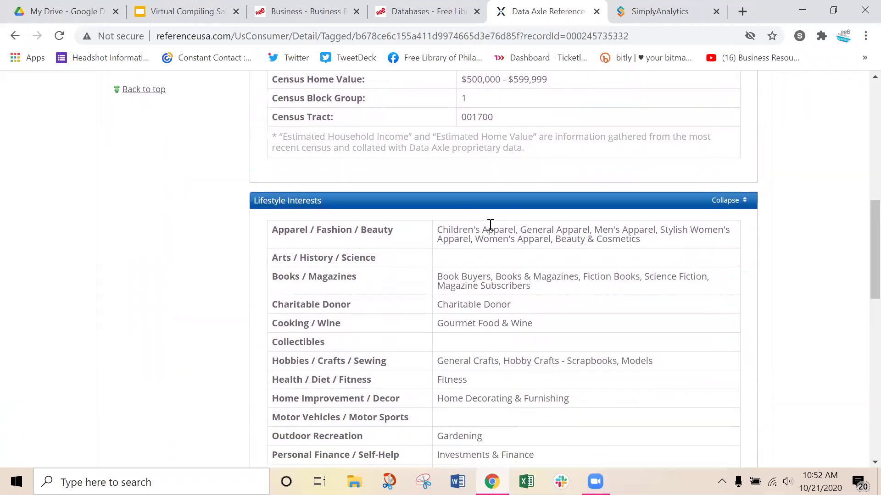
scroll(490, 224, down, 4)
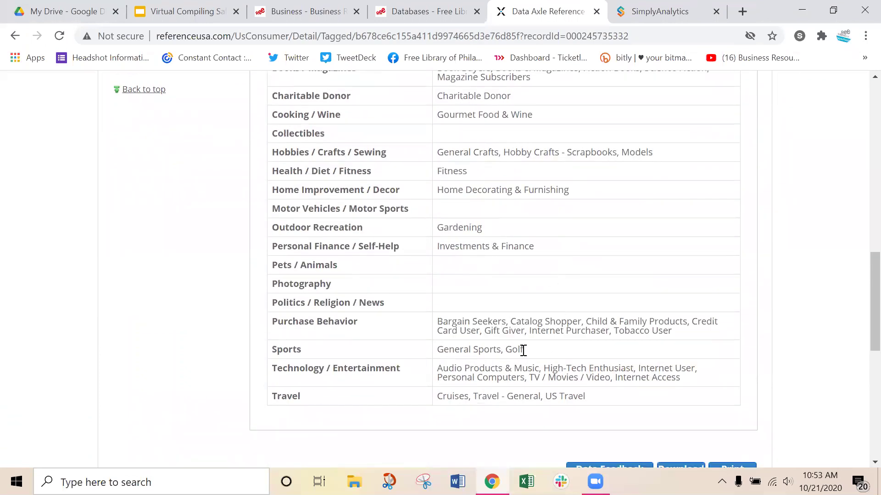
scroll(533, 347, up, 2)
scroll(552, 327, up, 2)
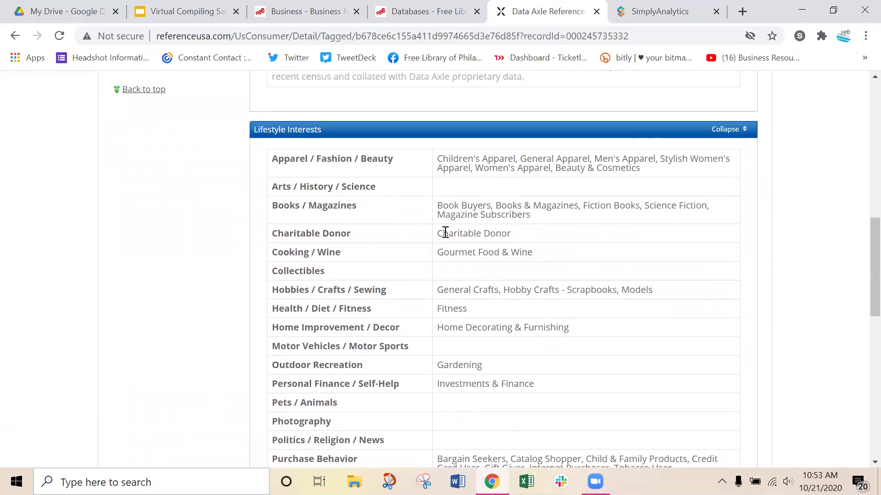
scroll(517, 250, down, 3)
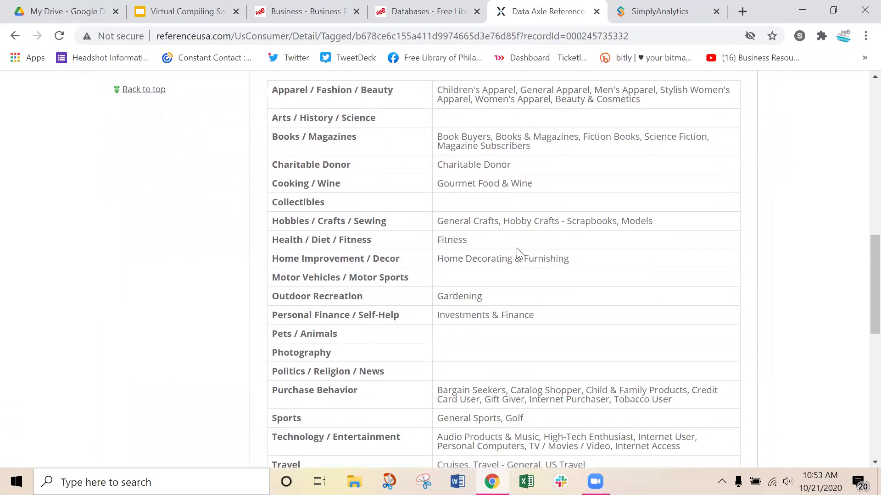
- Review the resident's lifestyle, neighborhood and contact details, and return to the results list
scroll(518, 251, down, 2)
scroll(517, 251, up, 20)
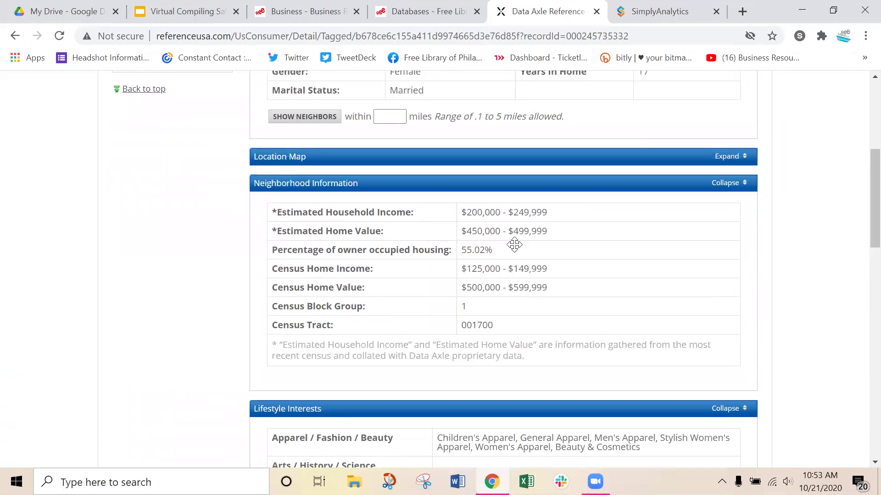
click(387, 388)
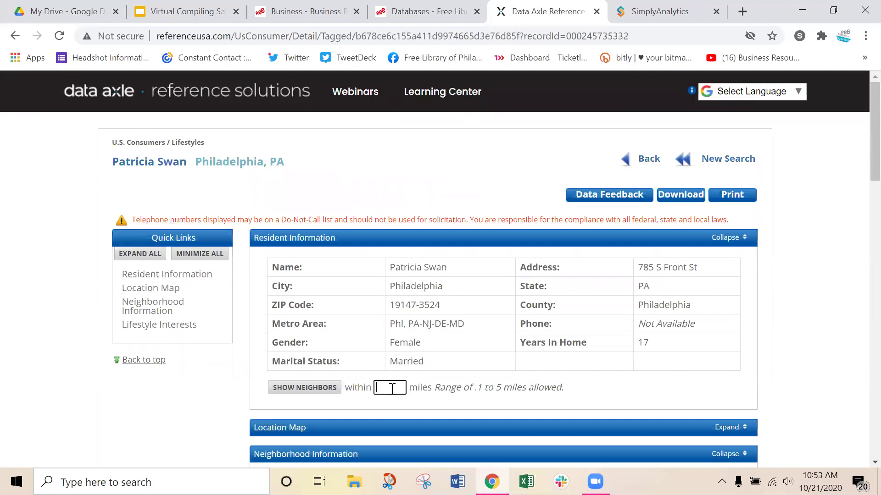
click(648, 158)
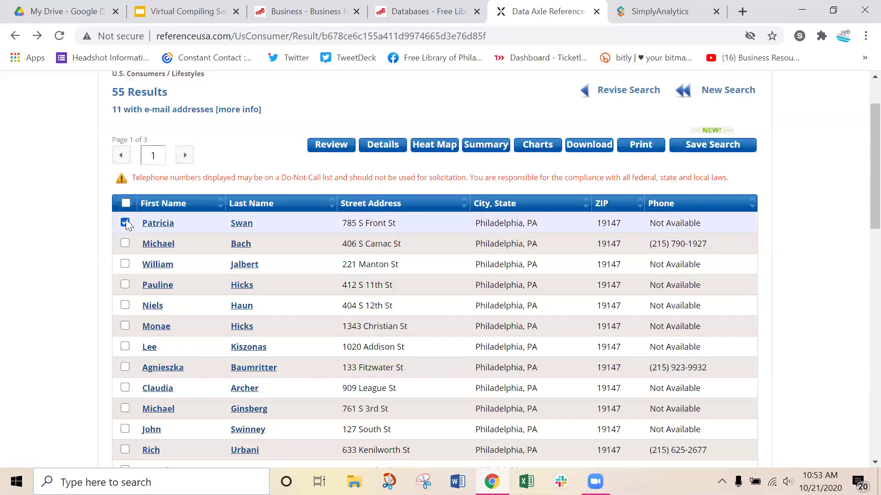
- Select every resident record on the first page of the results
click(125, 223)
click(124, 204)
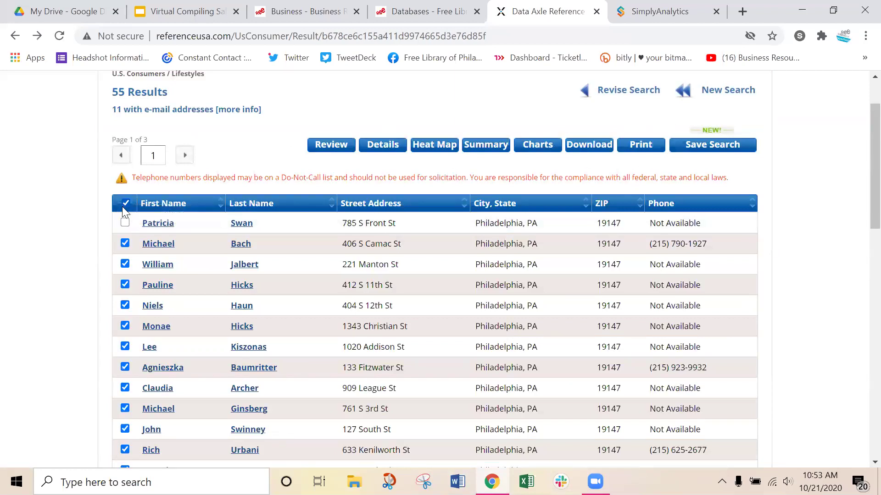
click(124, 222)
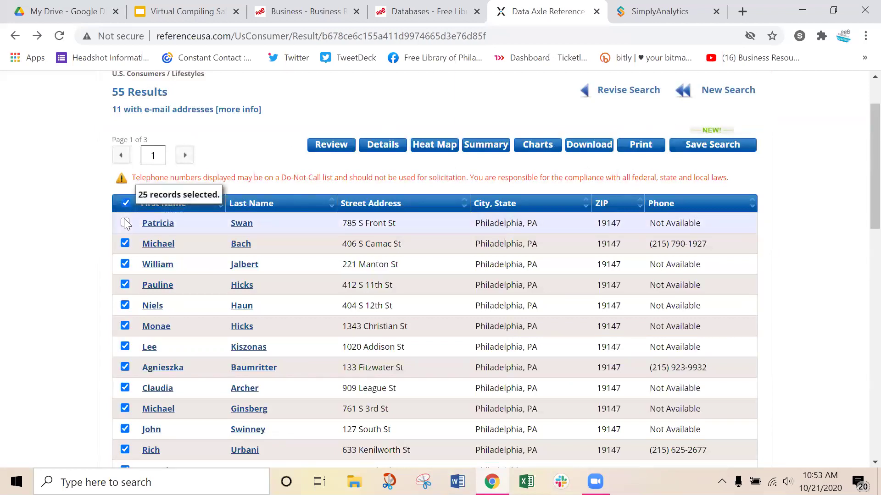
- Open the heat map for the consumer results and examine how they cluster by location
click(444, 145)
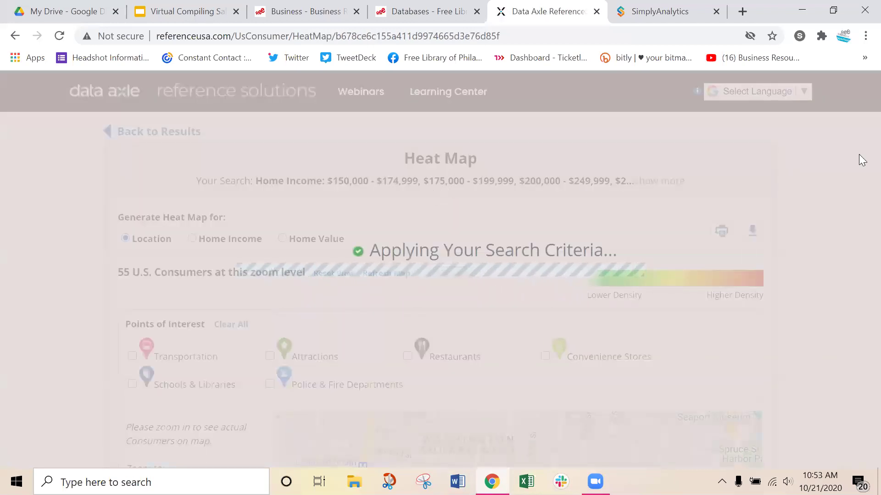
scroll(861, 177, down, 3)
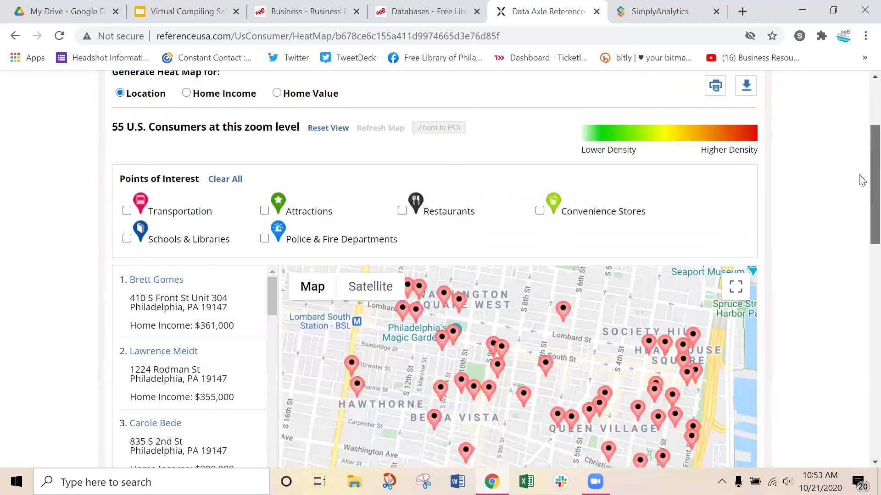
scroll(862, 180, down, 5)
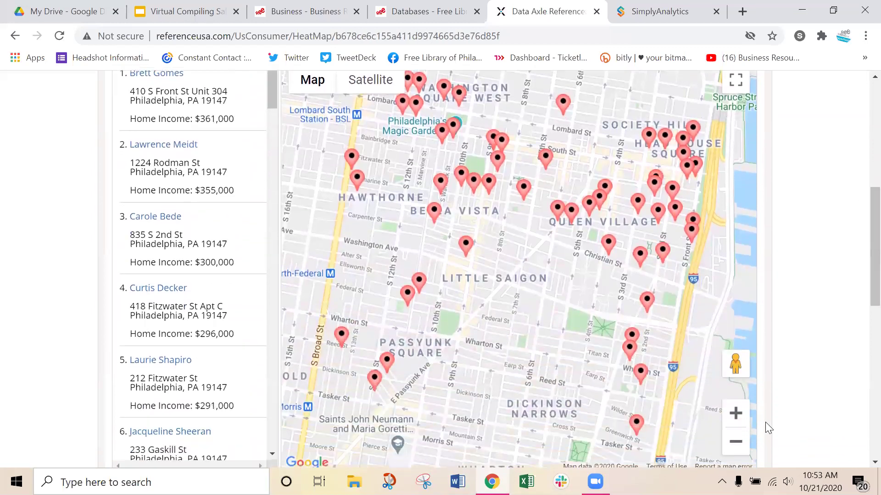
click(736, 443)
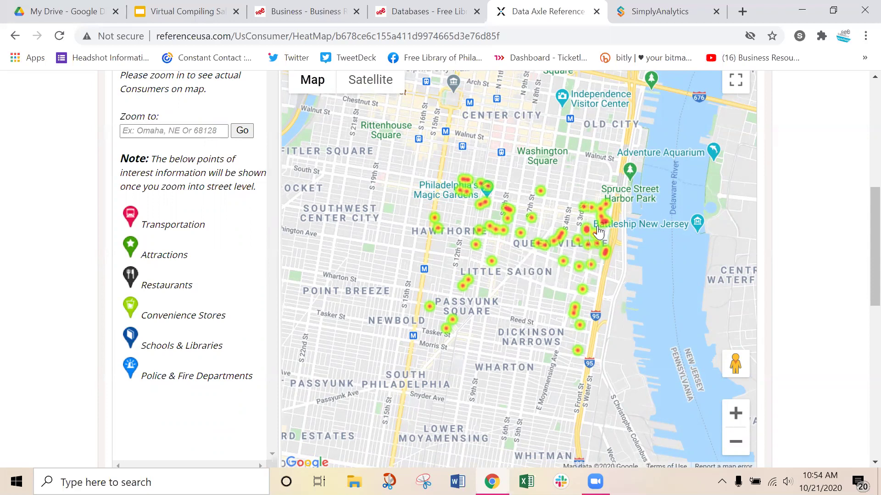
- Generate the heat map by Home Income and examine its density pattern across the neighborhoods
scroll(838, 245, down, 3)
scroll(844, 254, up, 10)
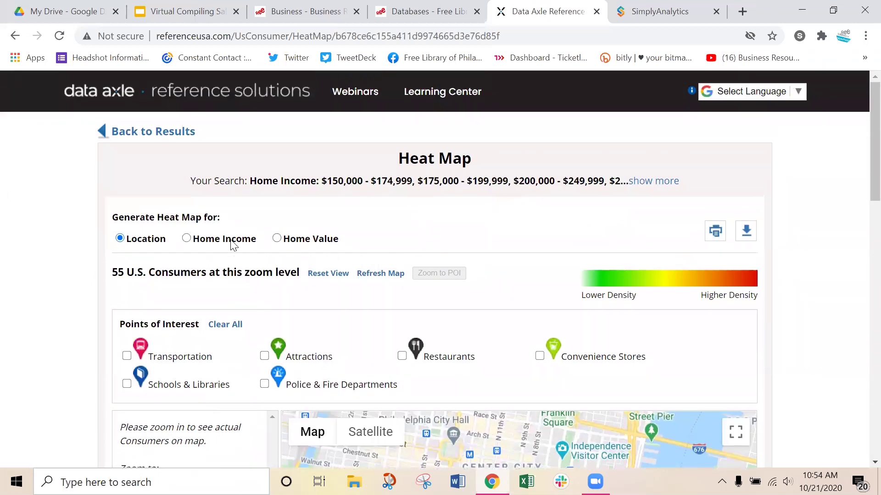
scroll(48, 311, down, 3)
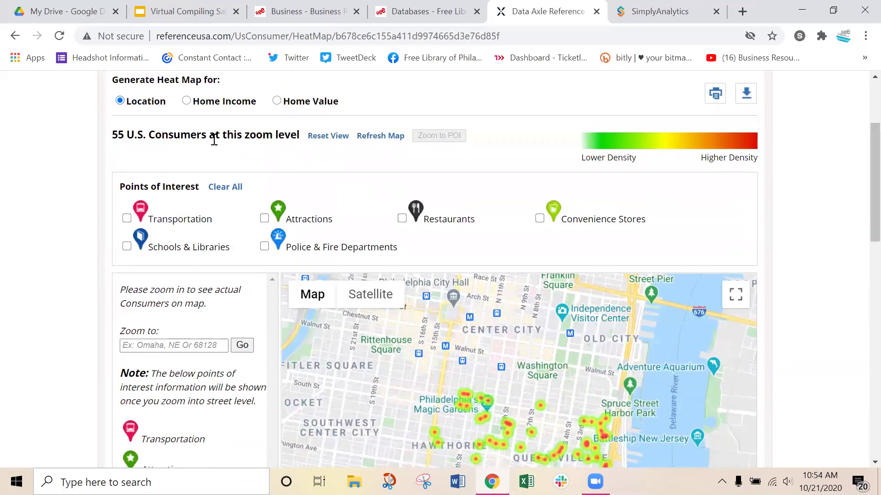
click(189, 103)
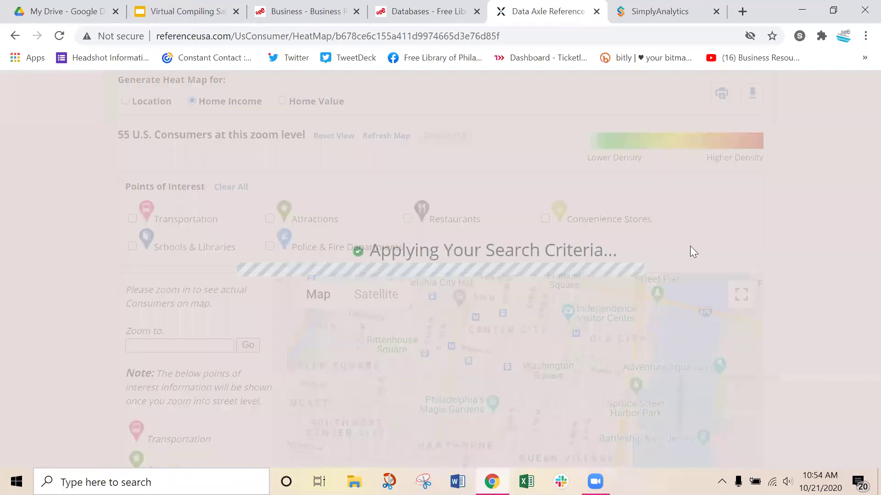
scroll(862, 138, down, 1)
scroll(858, 159, down, 1)
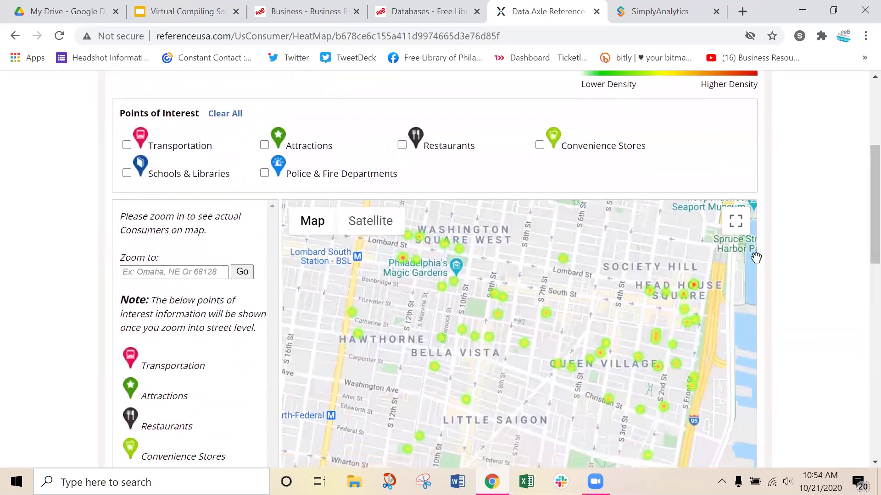
scroll(861, 201, up, 5)
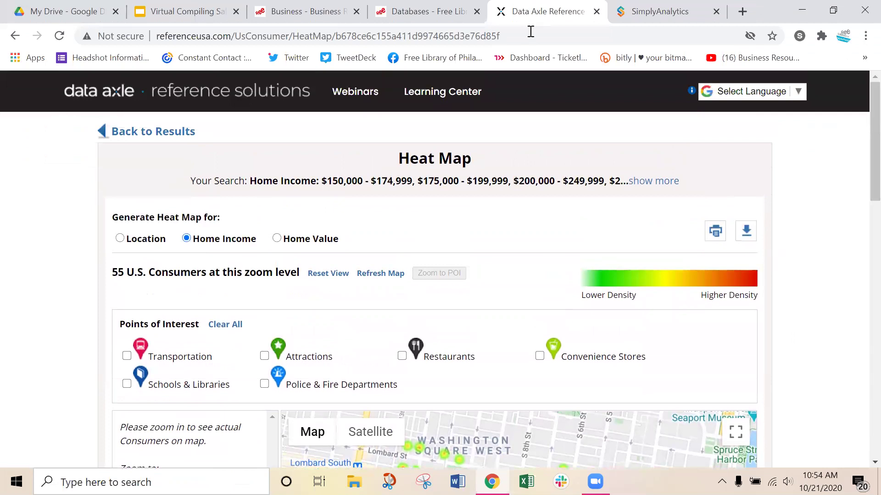
- Leave the heat map and reopen the search criteria for revision
click(127, 132)
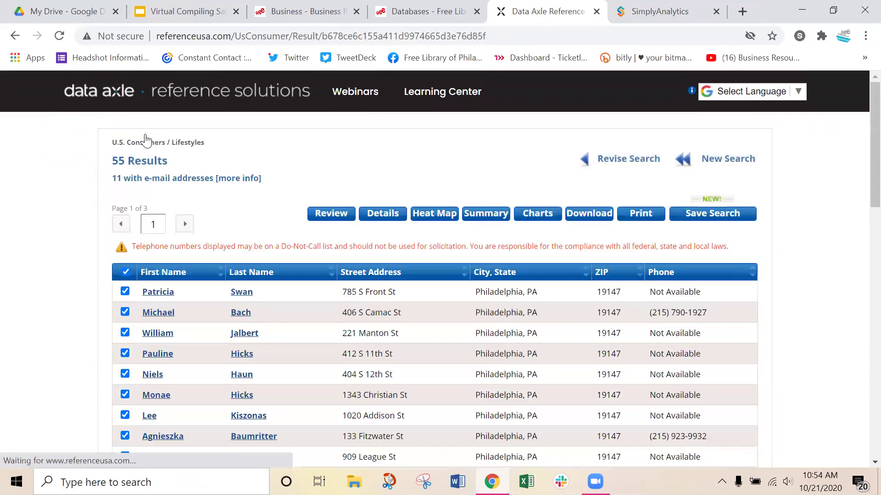
click(631, 165)
scroll(13, 276, down, 1)
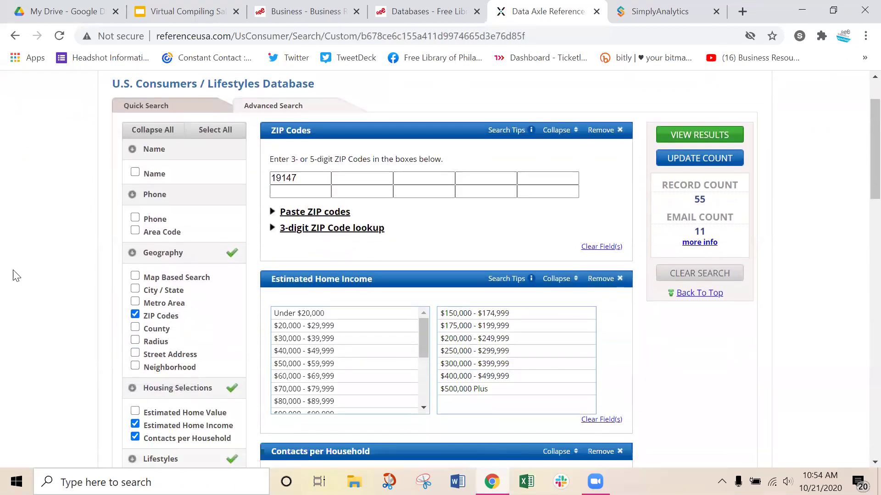
- Deselect the Books & Magazines interest and remove the whole Lifestyles criterion from the search
scroll(16, 276, down, 1)
scroll(82, 266, down, 5)
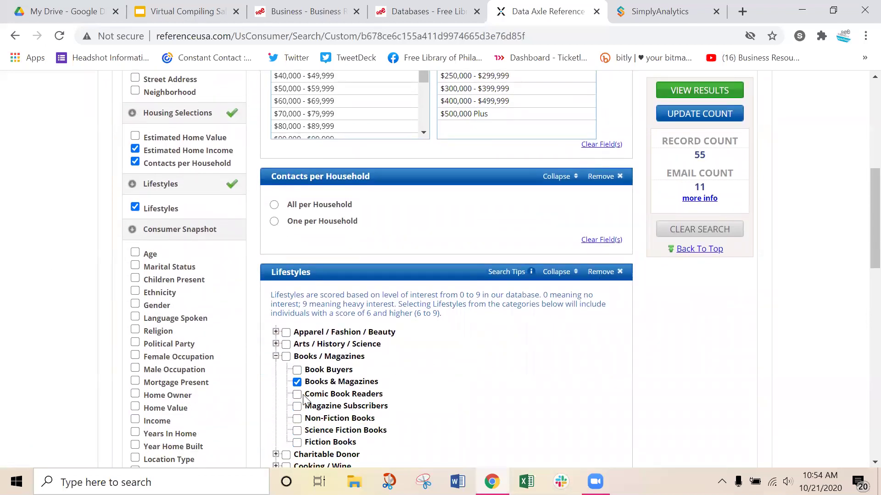
click(297, 382)
scroll(297, 389, down, 4)
click(297, 431)
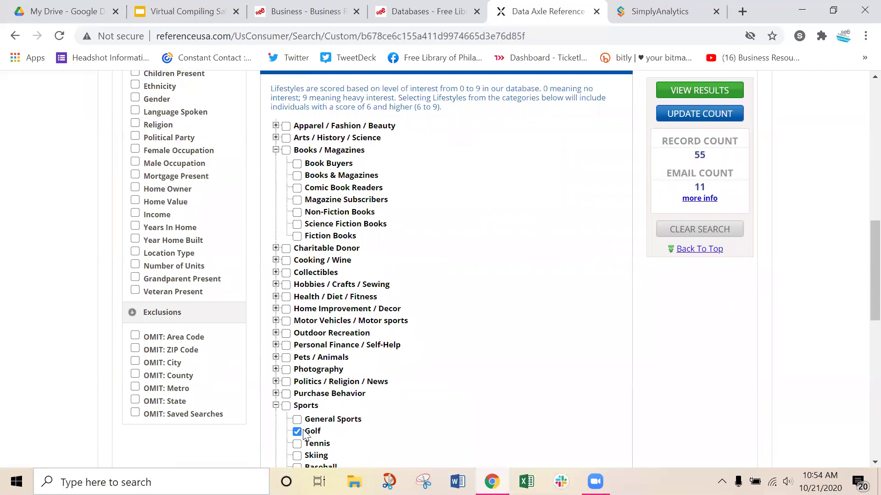
scroll(633, 119, up, 3)
click(601, 200)
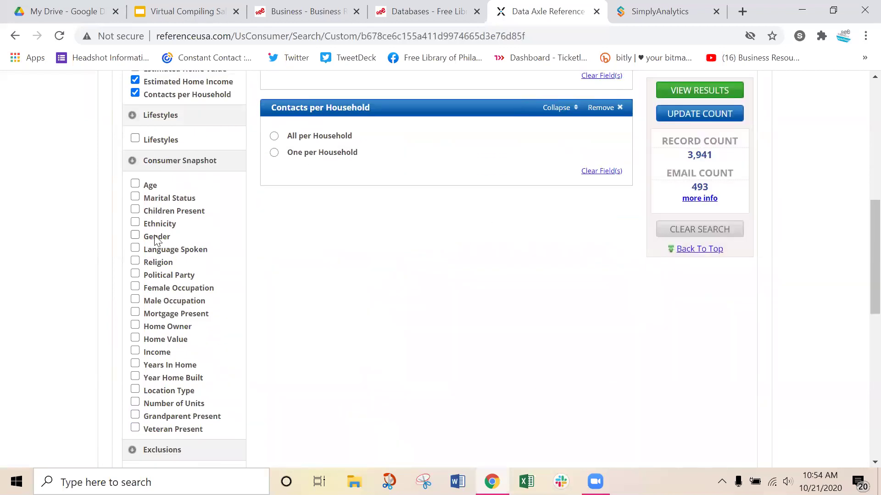
- Add ZIP codes 19103 and 19107 to the ZIP Codes criterion and update the record count
scroll(155, 239, up, 2)
scroll(92, 262, up, 5)
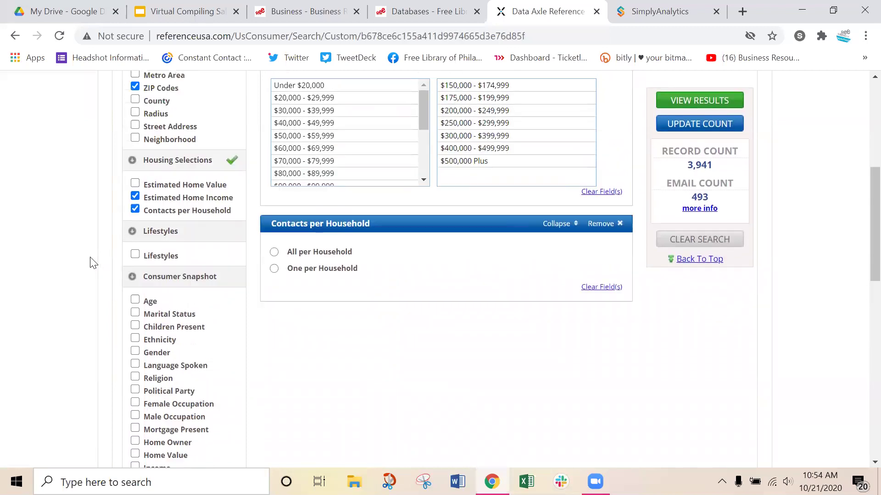
click(390, 108)
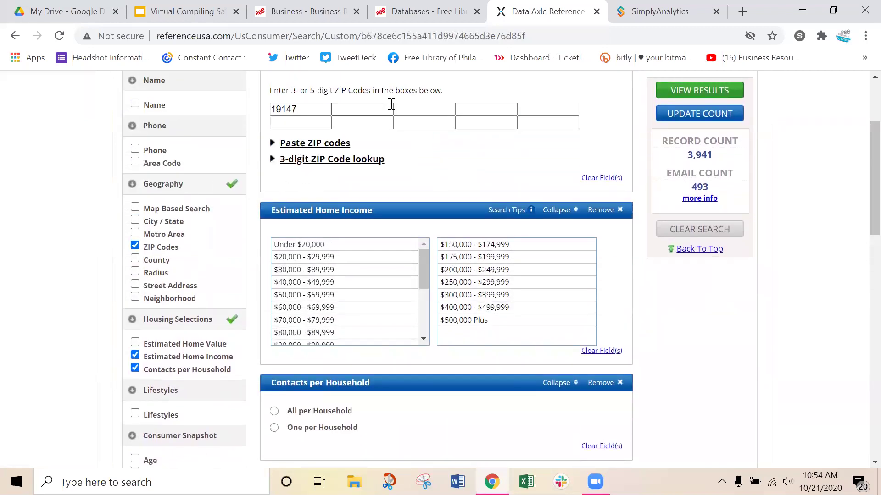
text(19)
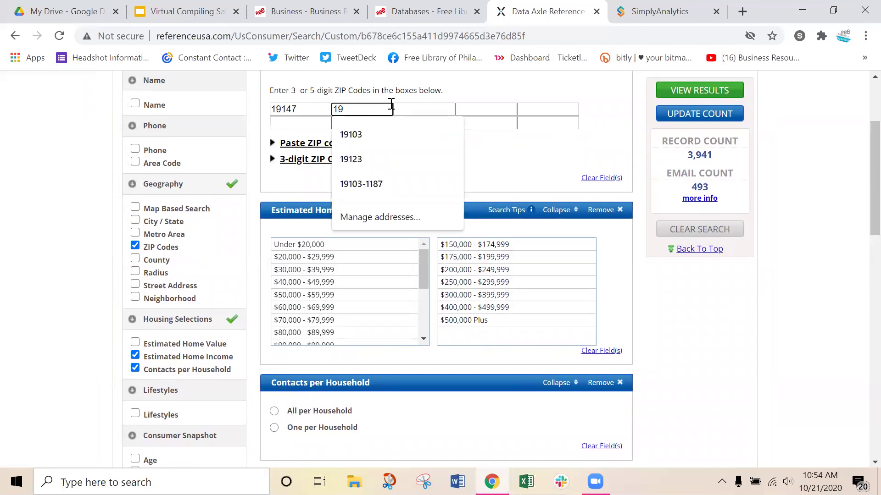
text(103)
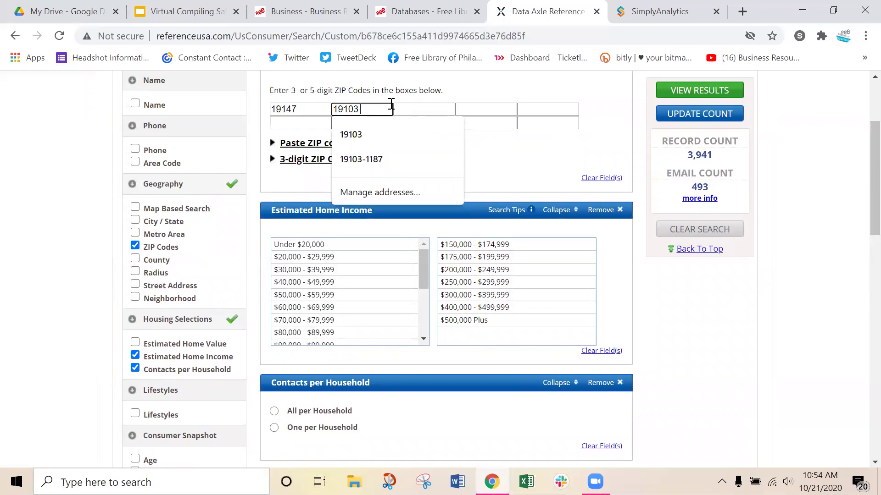
key(Tab)
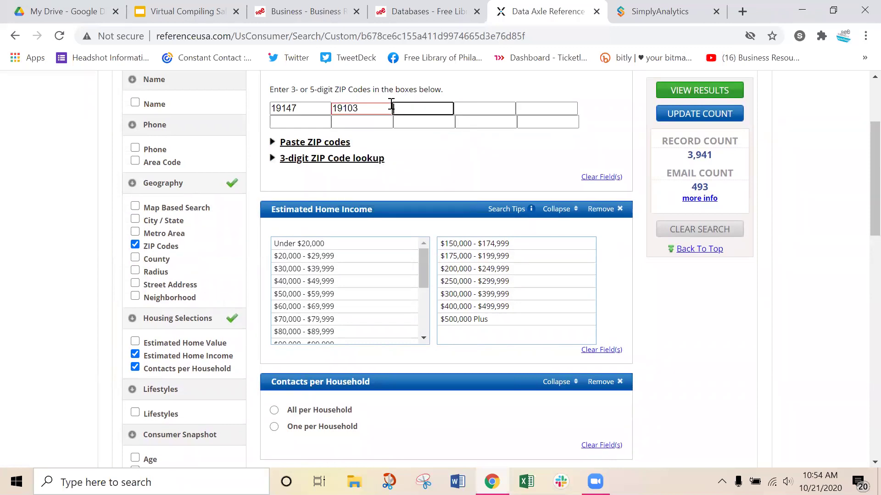
text(19107)
click(715, 113)
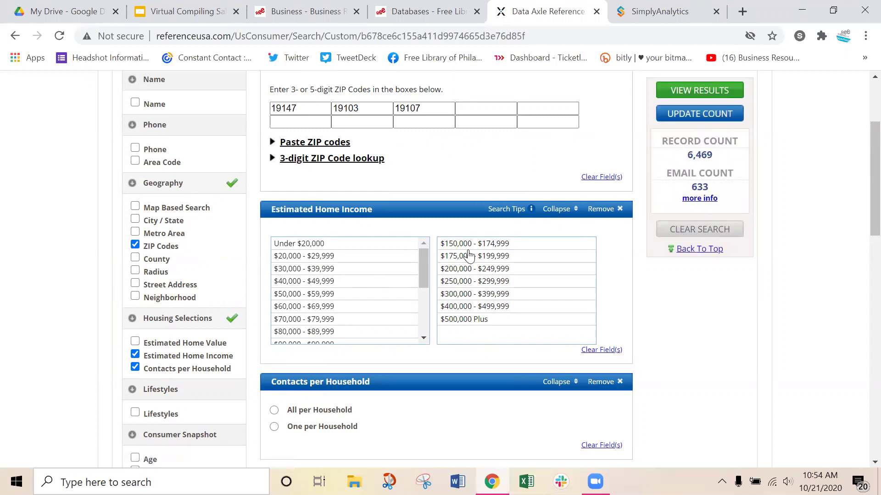
- Limit contacts to one per household and add an Age criterion covering 30 - 34, 35 - 39 and 40 - 44
click(275, 427)
scroll(761, 133, down, 1)
scroll(69, 266, down, 2)
scroll(97, 245, down, 1)
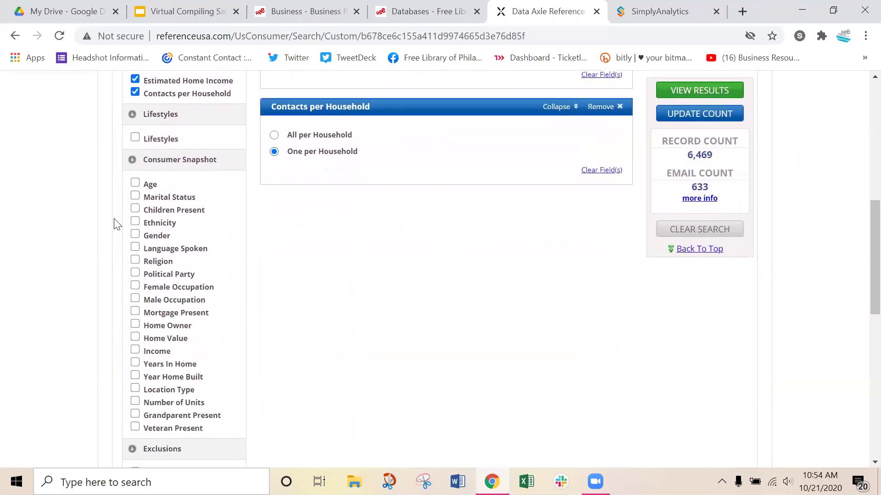
click(135, 184)
drag(300, 320, 298, 340)
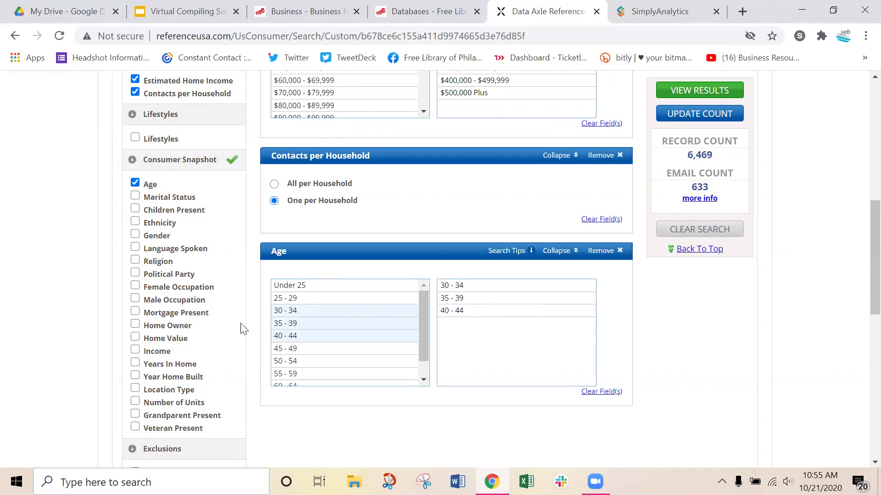
- Add the Gender criterion to the search and open the data summary for the updated results
click(134, 234)
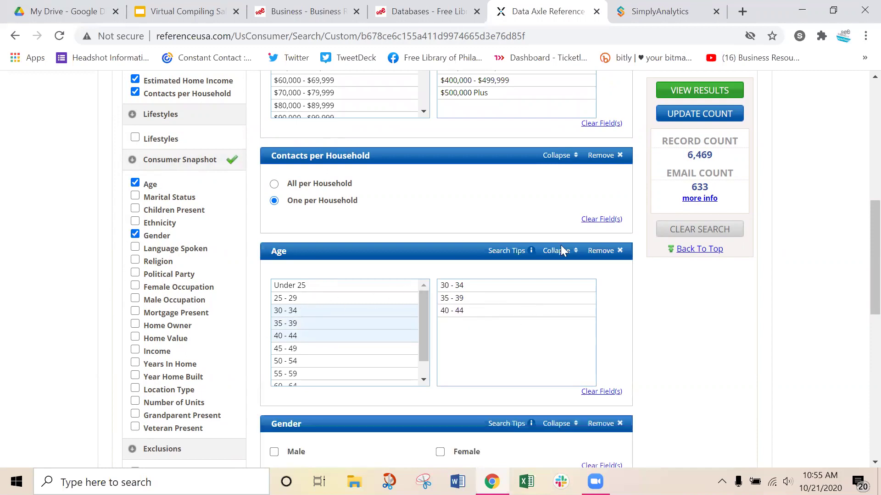
scroll(276, 316, down, 3)
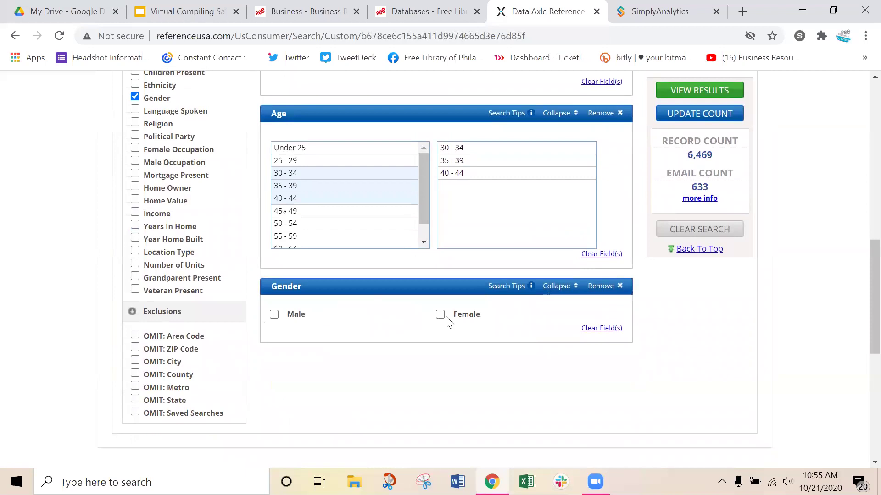
click(678, 117)
click(697, 93)
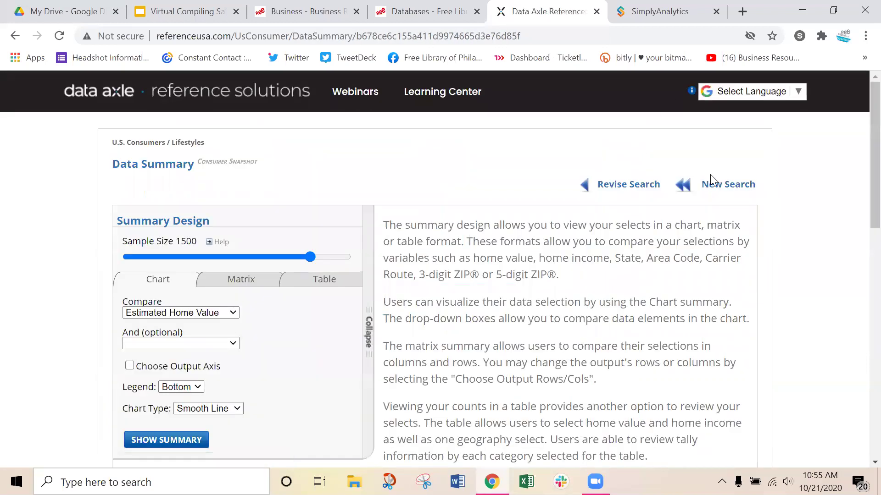
- Generate a smooth line summary chart comparing the records by 5 digit ZIP
scroll(650, 257, down, 1)
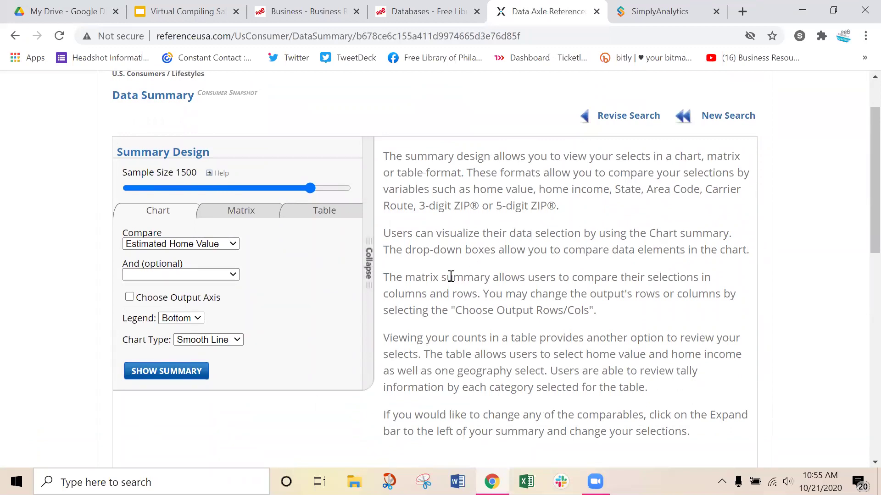
click(179, 243)
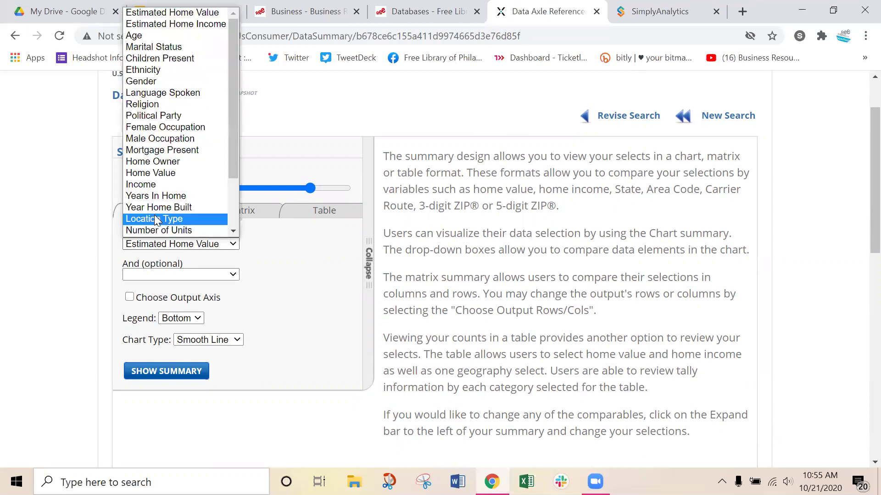
scroll(231, 97, down, 1)
scroll(231, 78, up, 1)
scroll(230, 114, down, 3)
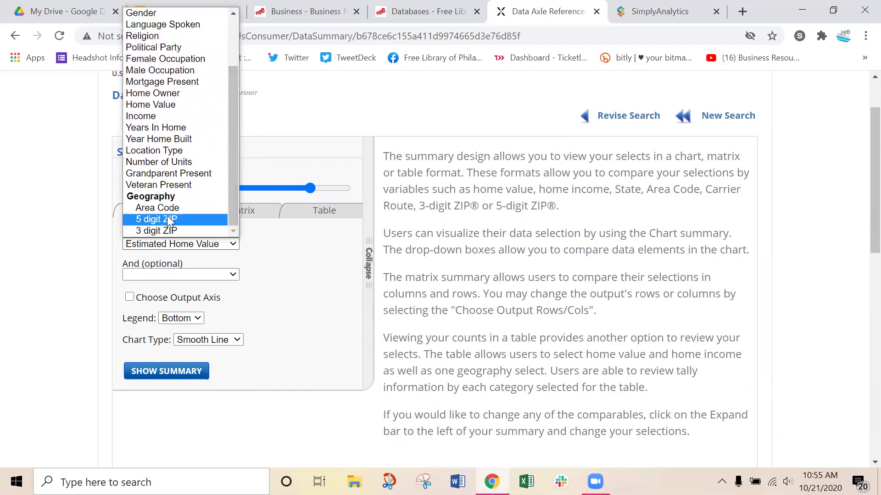
click(170, 220)
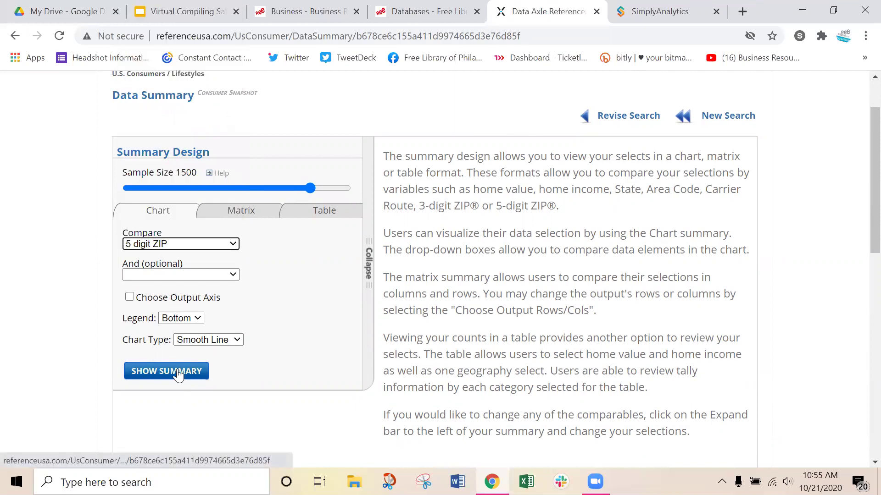
click(177, 372)
scroll(541, 315, down, 2)
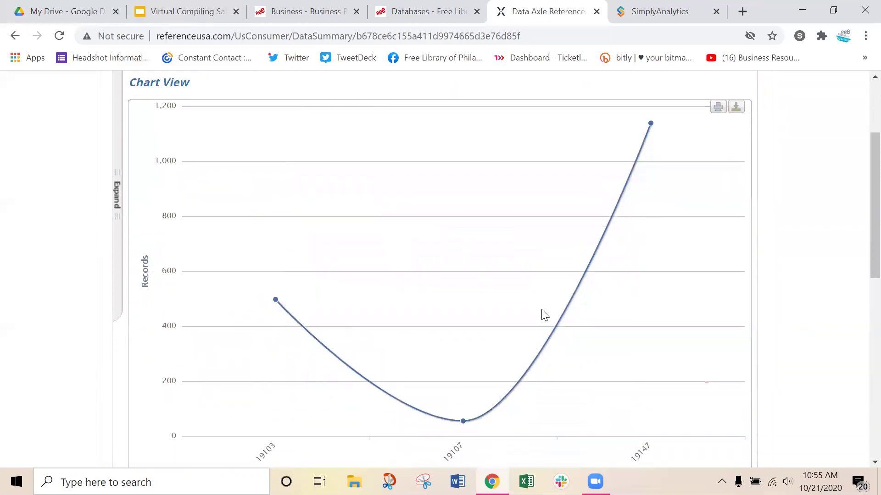
- Examine the record counts plotted for ZIP codes 19103, 19107 and 19147 on the line chart
mouse_move(357, 334)
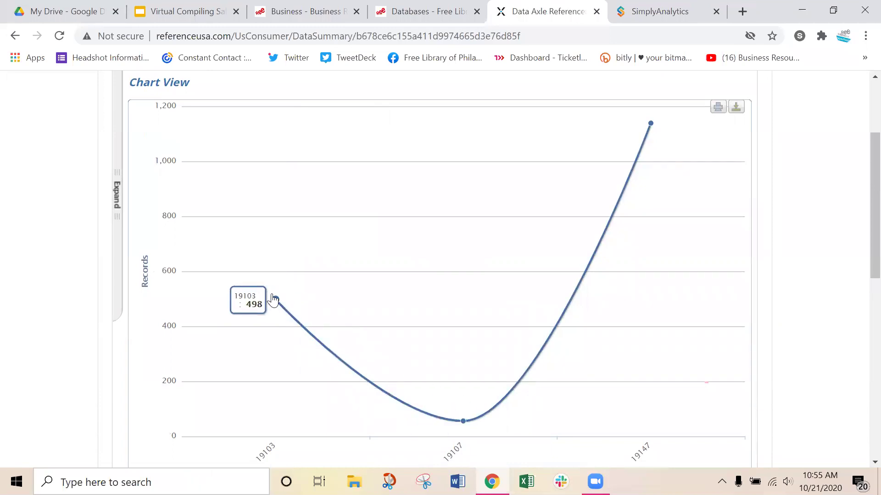
mouse_move(407, 366)
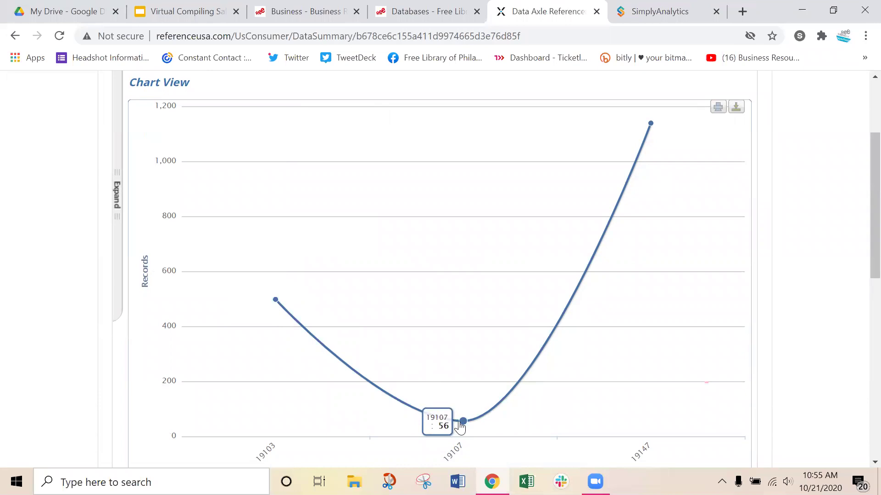
mouse_move(275, 300)
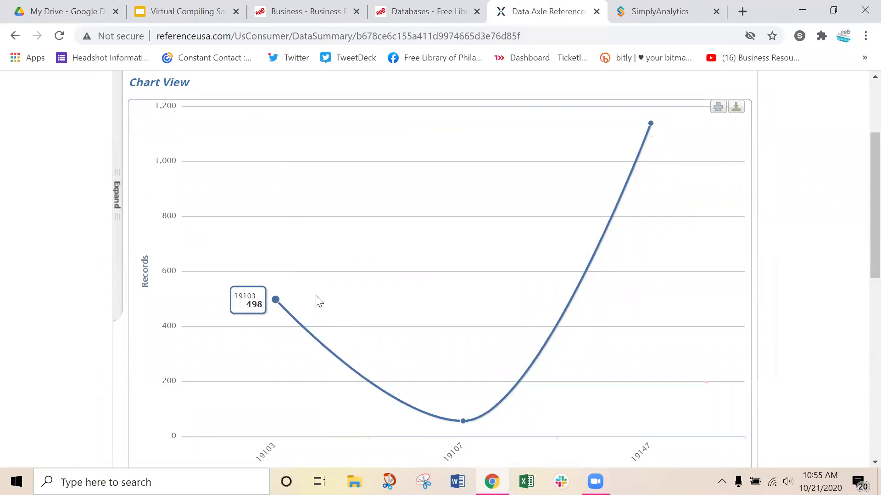
mouse_move(649, 126)
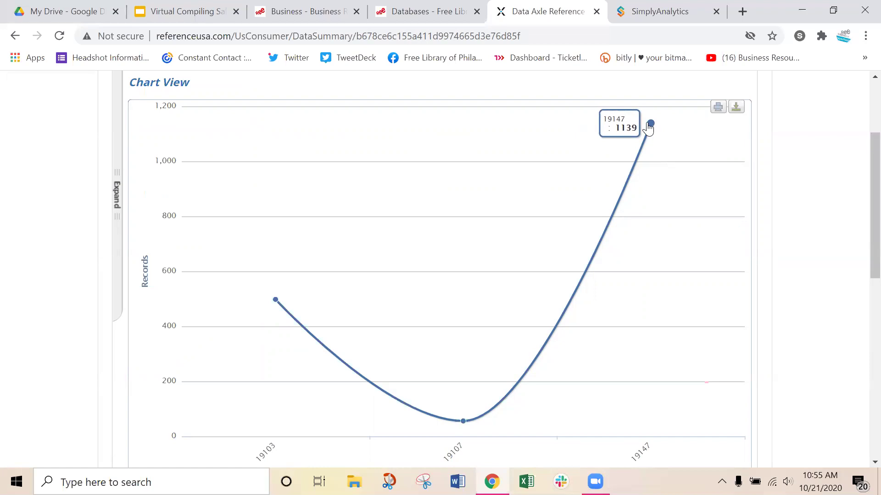
scroll(658, 133, down, 1)
scroll(662, 137, up, 3)
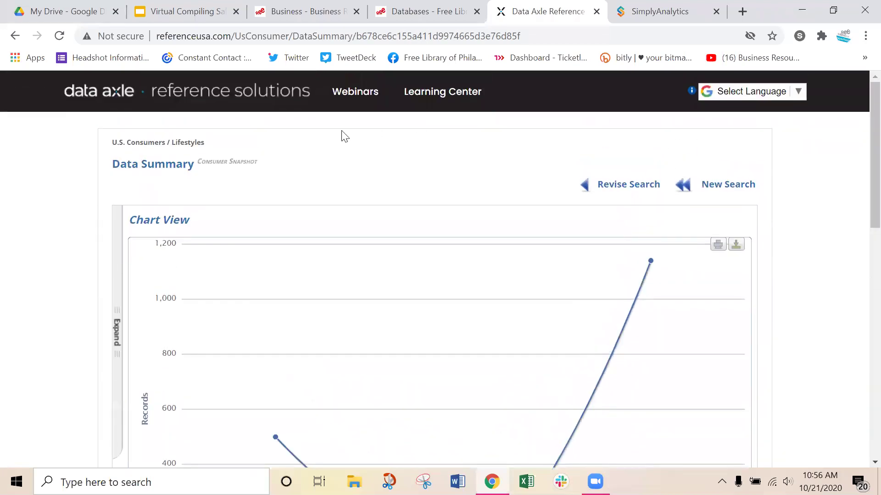
- Go back to revise the search and remove ZIP codes 19107 and 19103 from the ZIP Codes criterion
click(617, 186)
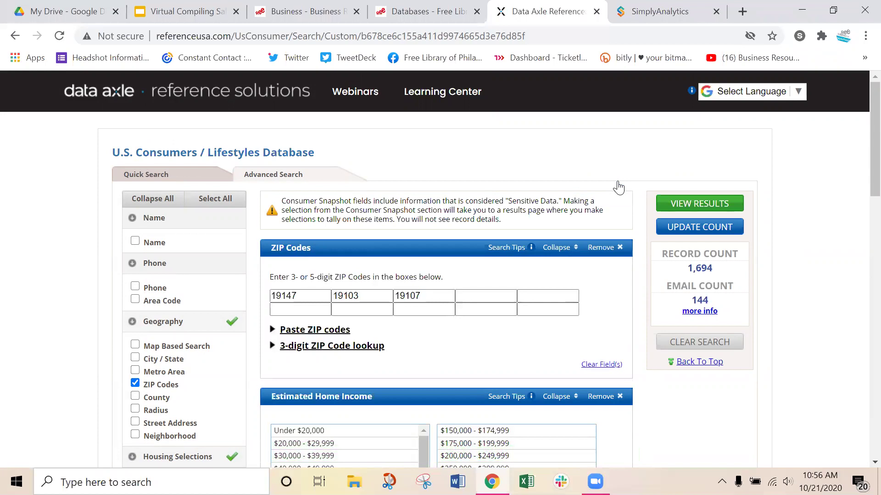
scroll(186, 320, down, 1)
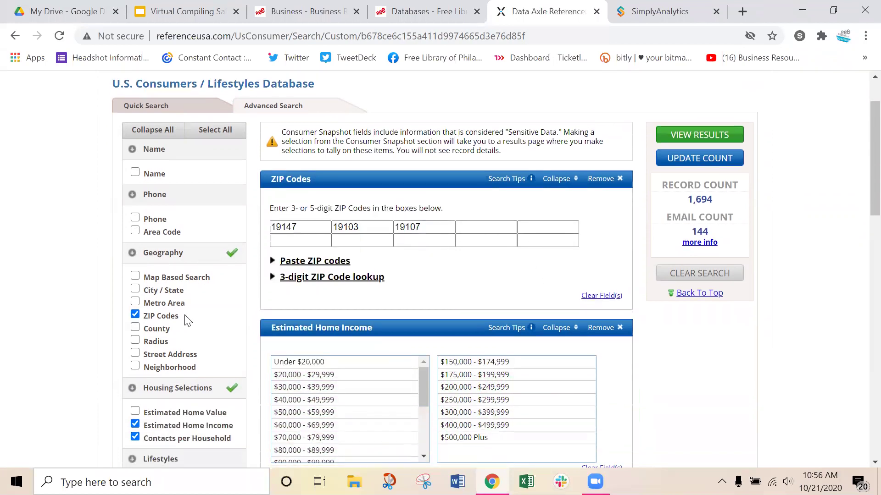
drag(422, 228, 373, 221)
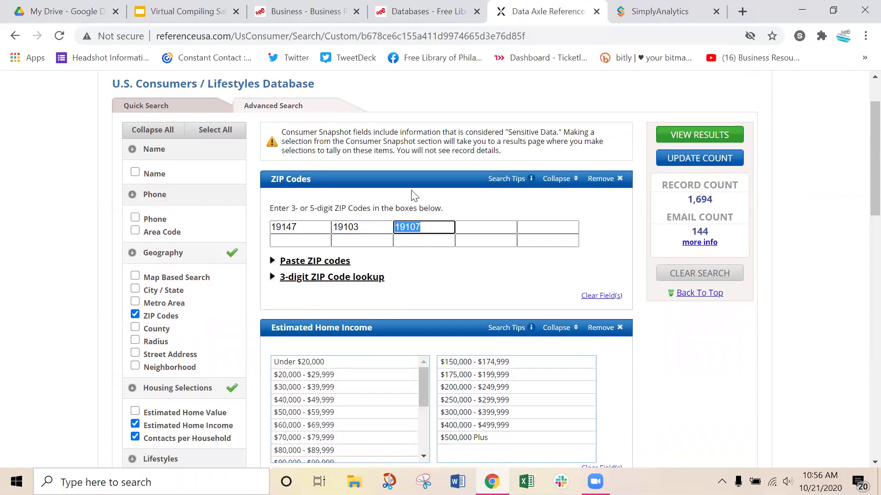
key(BackSpace)
click(383, 228)
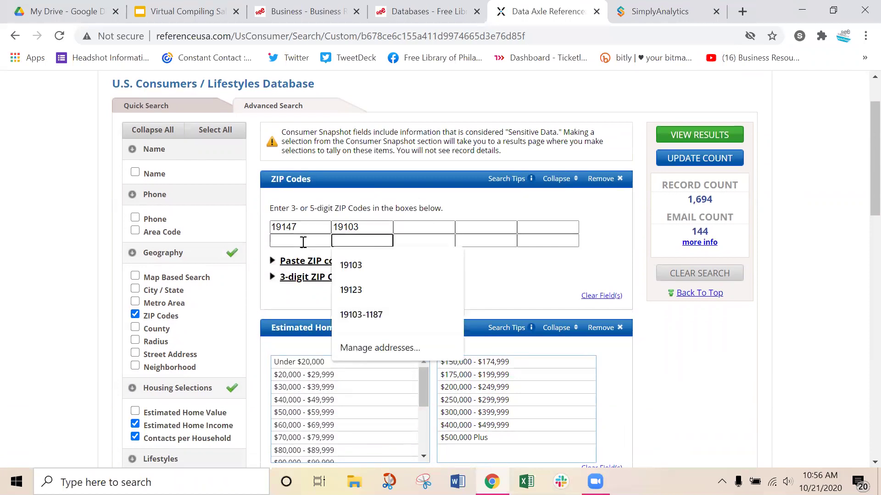
double_click(370, 225)
key(BackSpace)
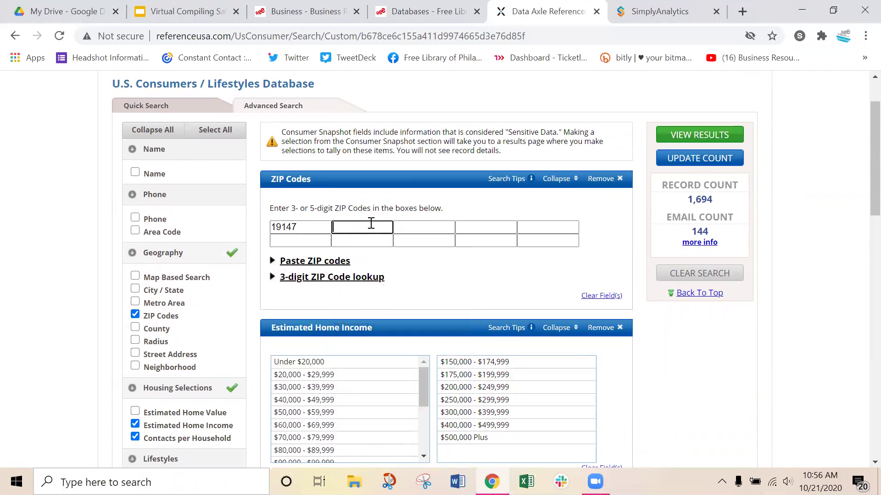
- Remove the Age and Gender criteria from the search
scroll(140, 357, down, 5)
click(135, 322)
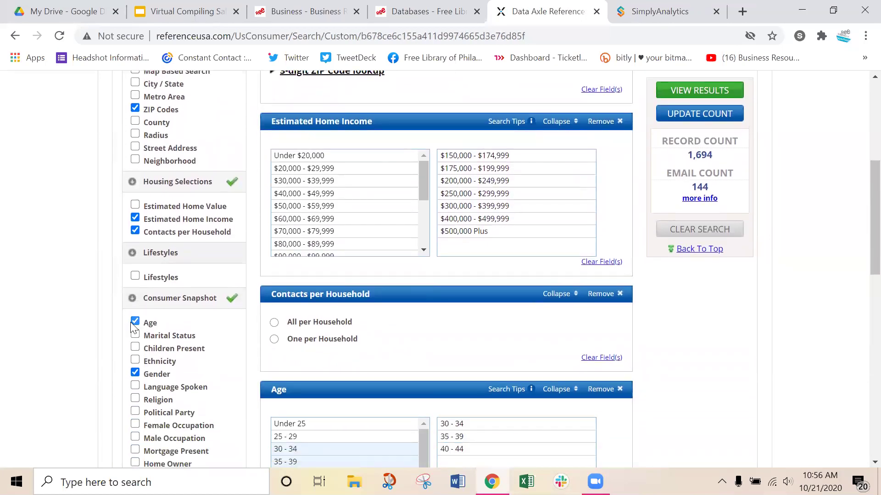
click(135, 373)
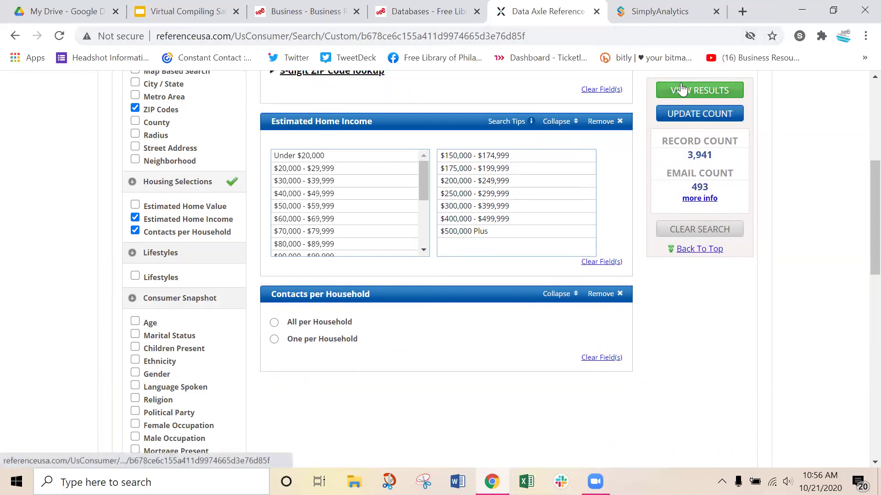
- Remove the $150,000 - $174,999 and $175,000 - $199,999 ranges from the Estimated Home Income selection
scroll(508, 139, up, 3)
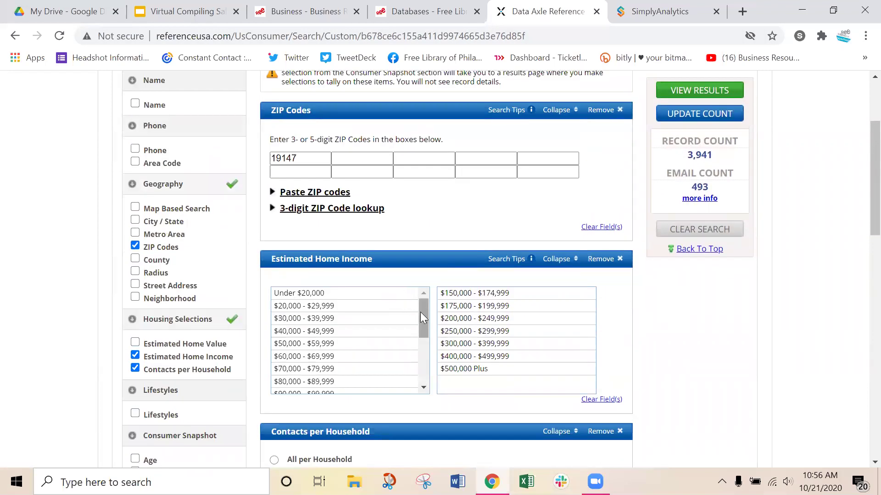
drag(420, 312, 412, 347)
ctrl+click(370, 348)
ctrl+click(343, 335)
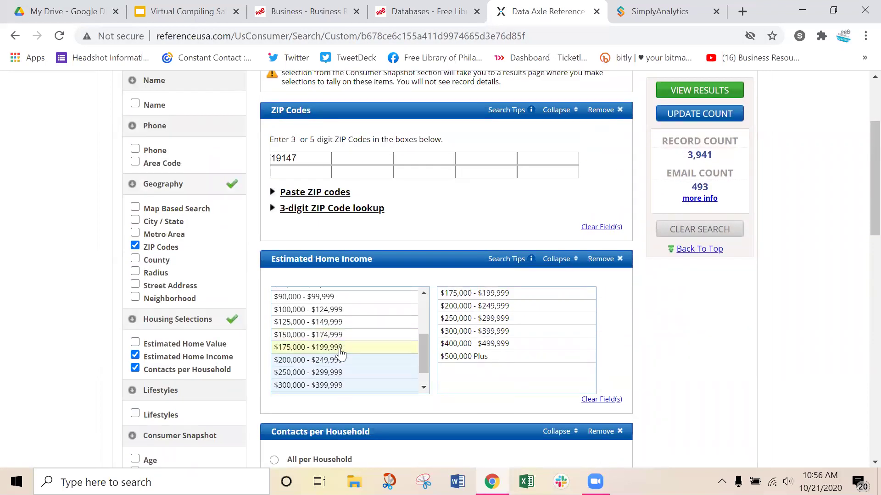
- Limit contacts to one per household and view the search results
scroll(629, 89, down, 1)
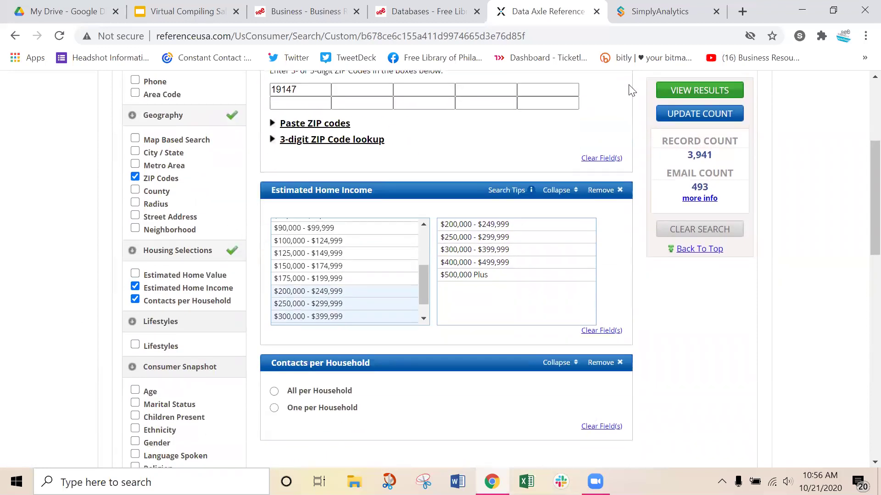
scroll(462, 199, down, 3)
scroll(462, 202, down, 1)
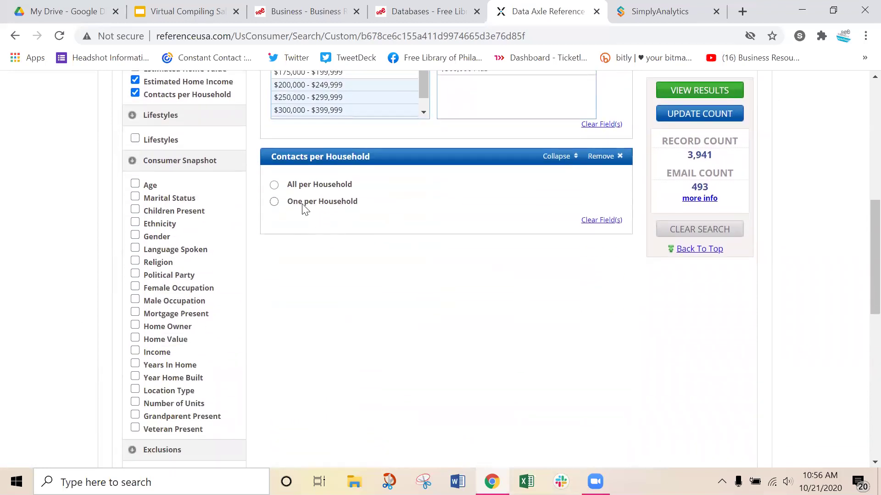
click(274, 202)
click(721, 86)
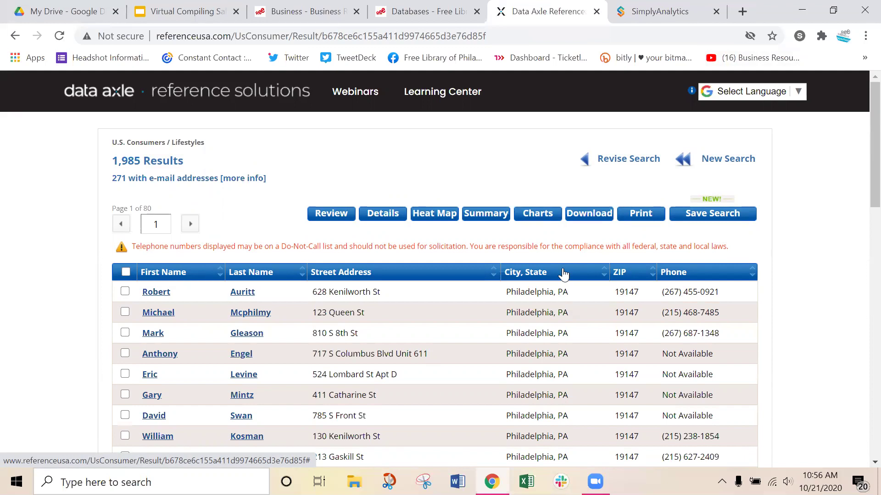
- Select all records on the first results page and generate a location heat map of the consumers
click(125, 272)
click(431, 210)
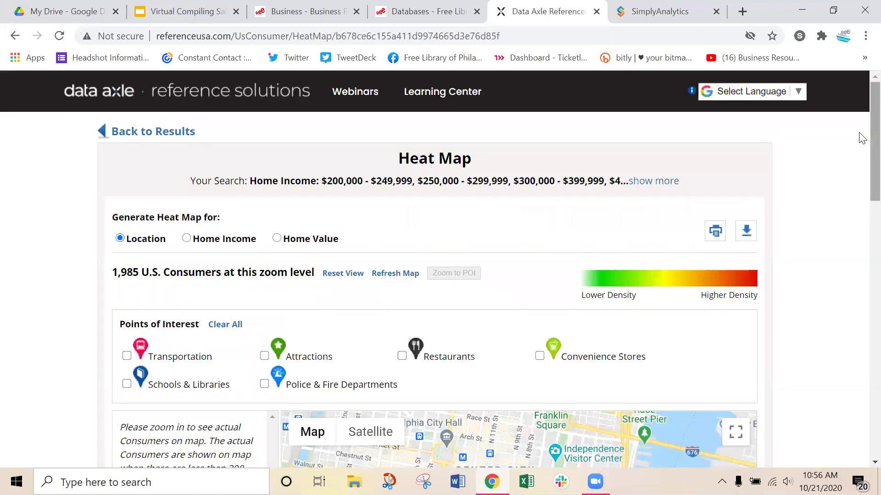
scroll(861, 175, down, 2)
scroll(861, 192, down, 4)
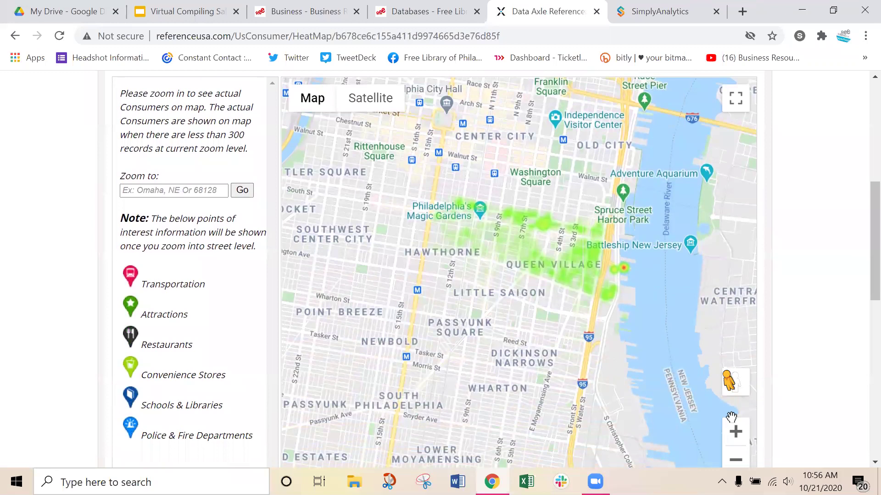
- Examine the consumer density around Queen Village on the heat map at different zoom levels
click(736, 433)
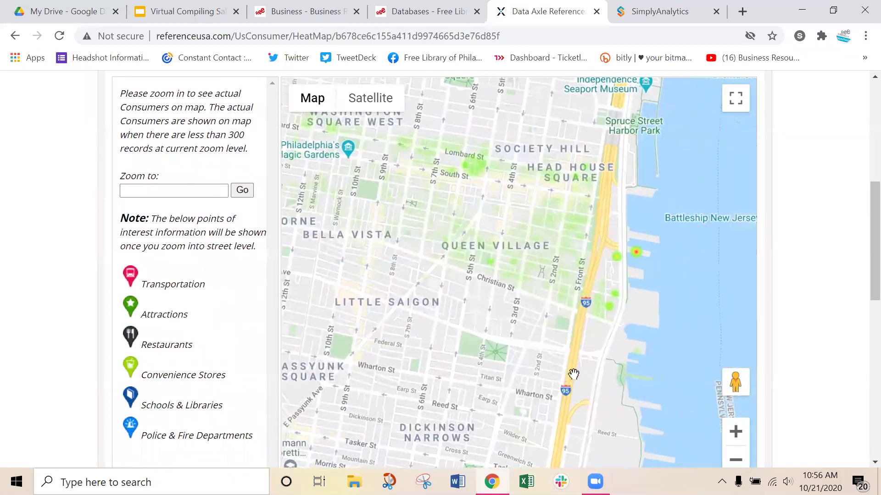
click(735, 431)
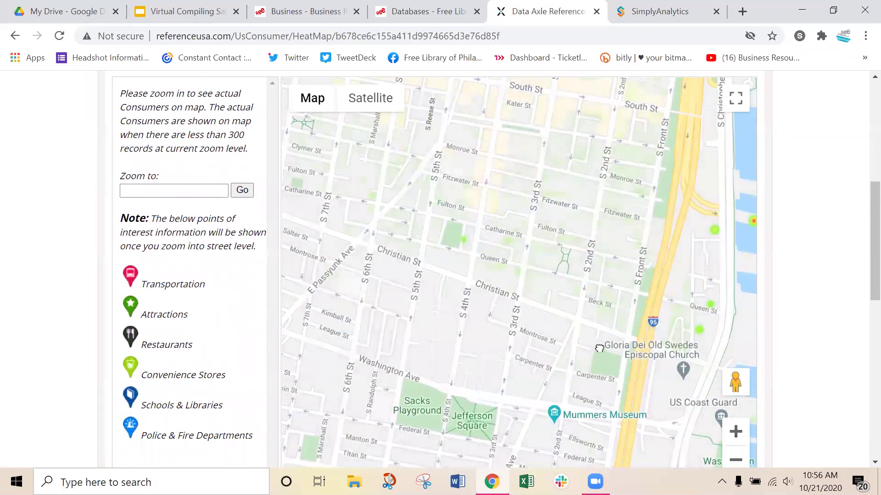
click(735, 459)
scroll(860, 213, down, 1)
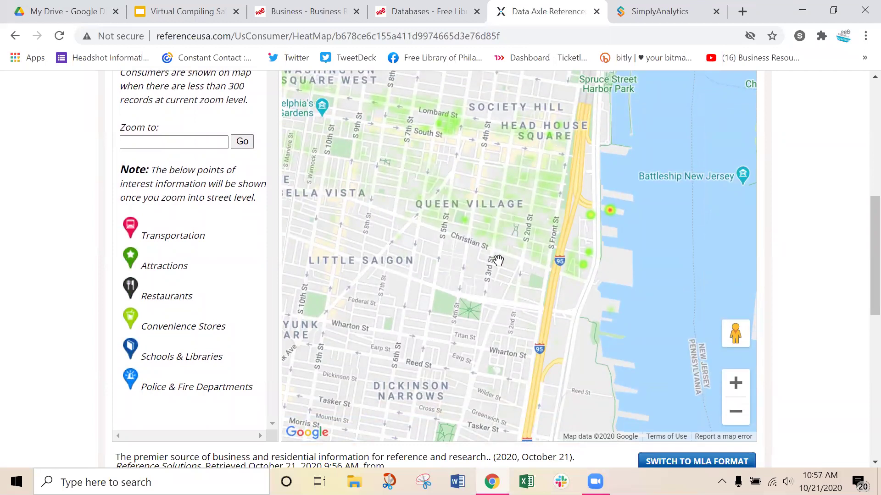
scroll(860, 280, down, 3)
scroll(859, 275, up, 8)
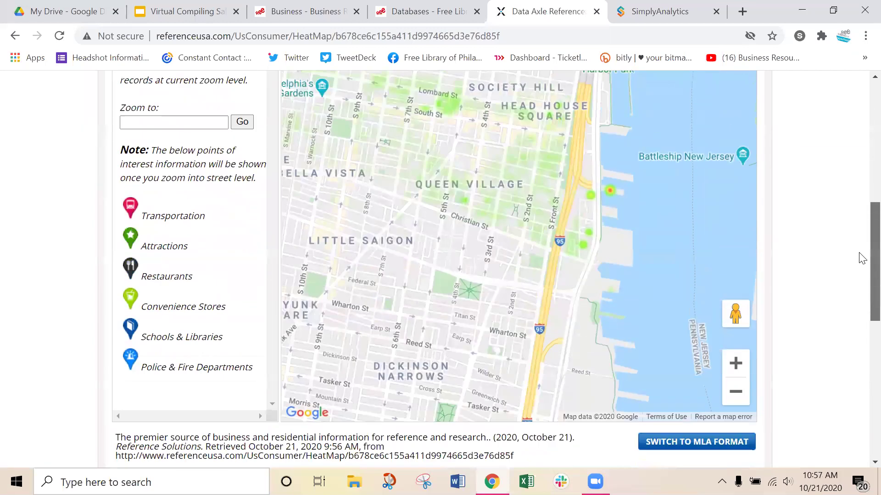
scroll(860, 179, up, 1)
scroll(248, 165, up, 2)
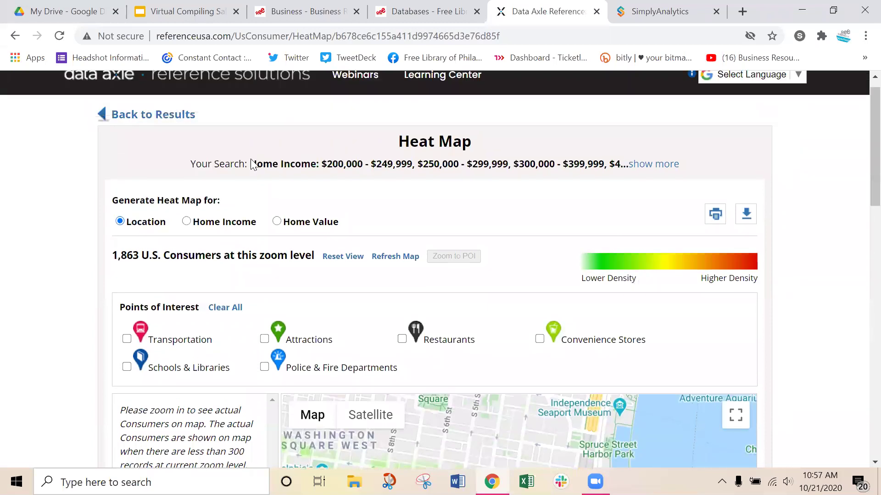
- Return to the search criteria and replace the ZIP Codes criterion with Map Based Search
click(143, 132)
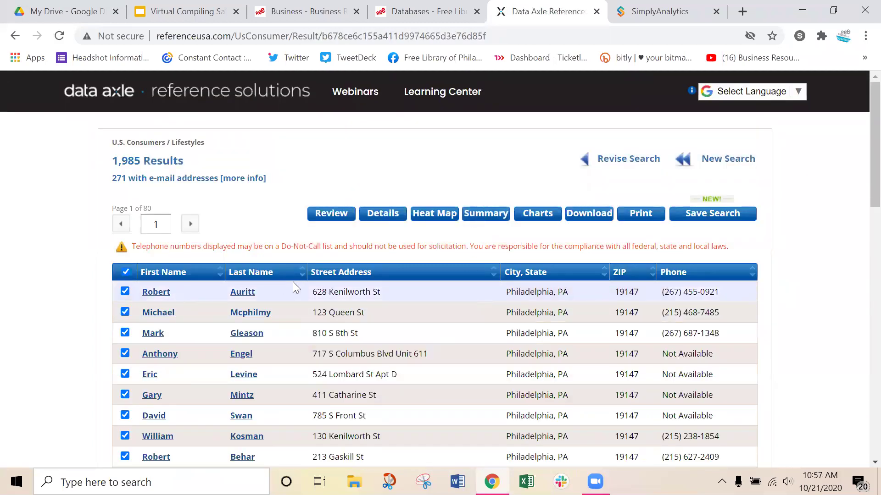
click(601, 166)
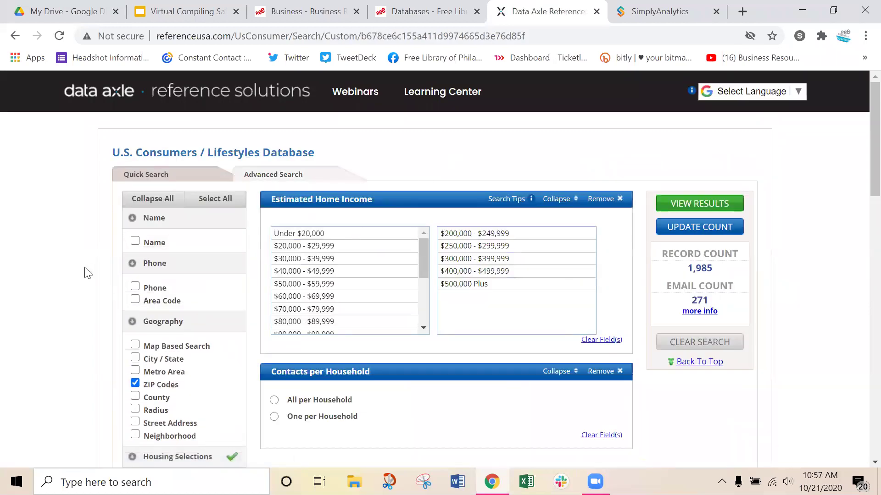
scroll(83, 367, down, 5)
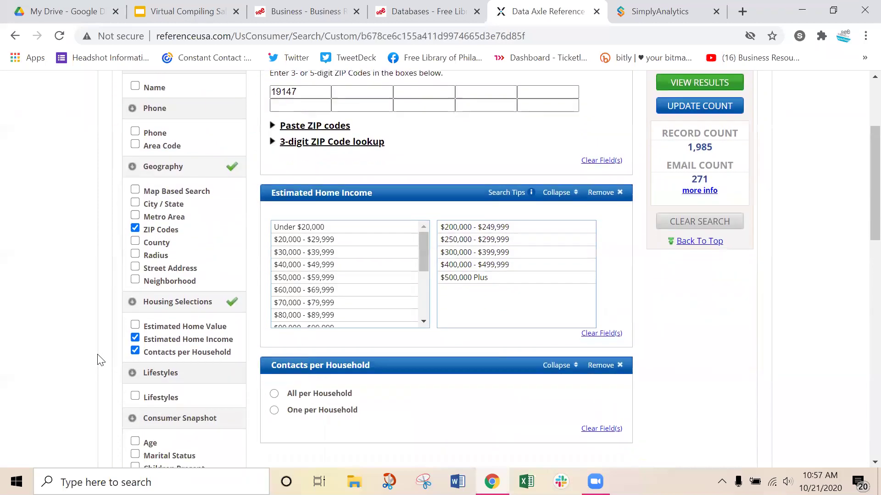
scroll(108, 358, up, 1)
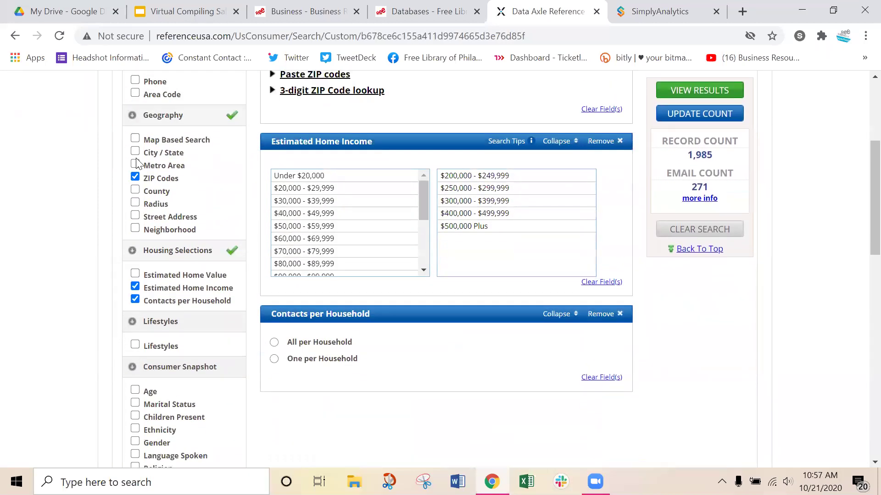
click(134, 177)
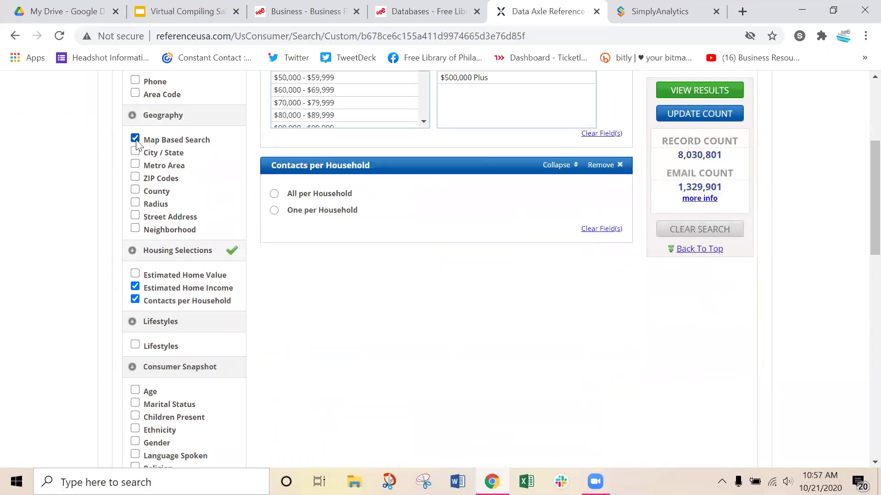
- Open the search map and zoom it to ZIP code 19147
scroll(324, 291, up, 3)
click(298, 195)
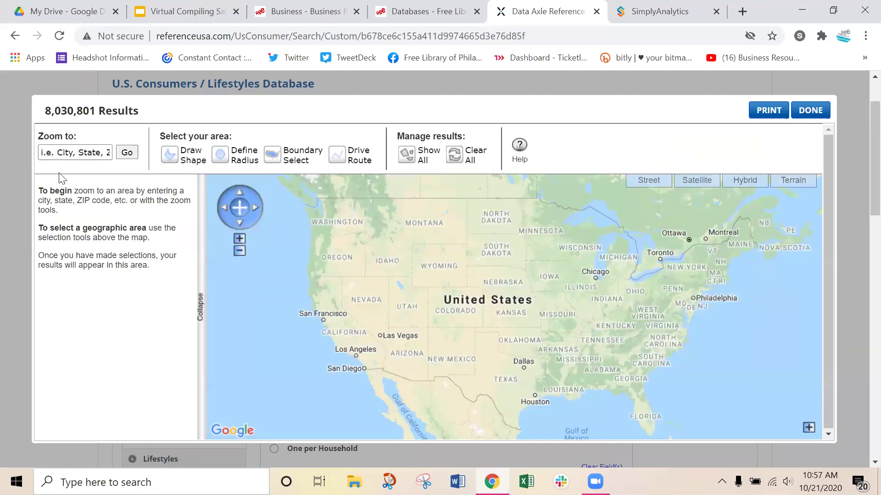
click(70, 156)
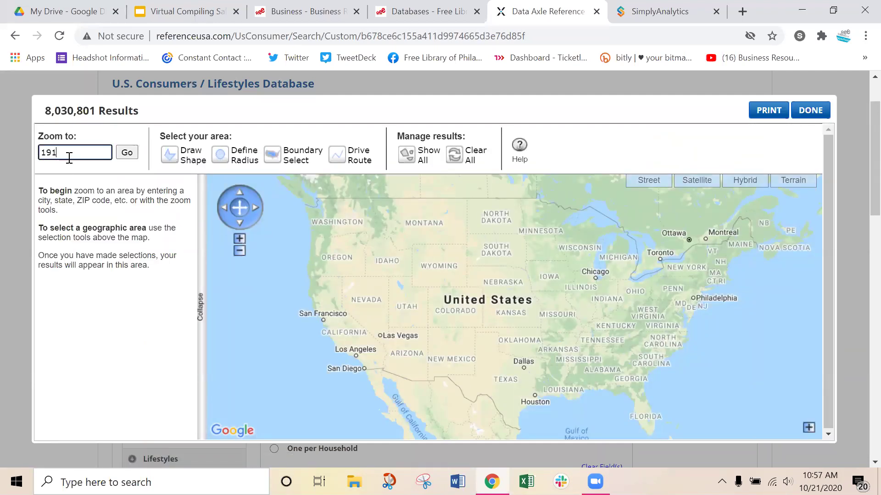
click(123, 154)
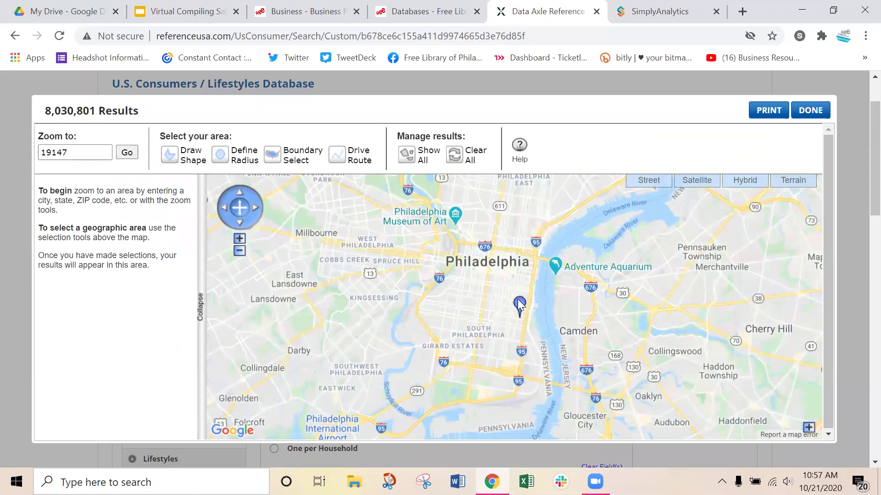
click(240, 239)
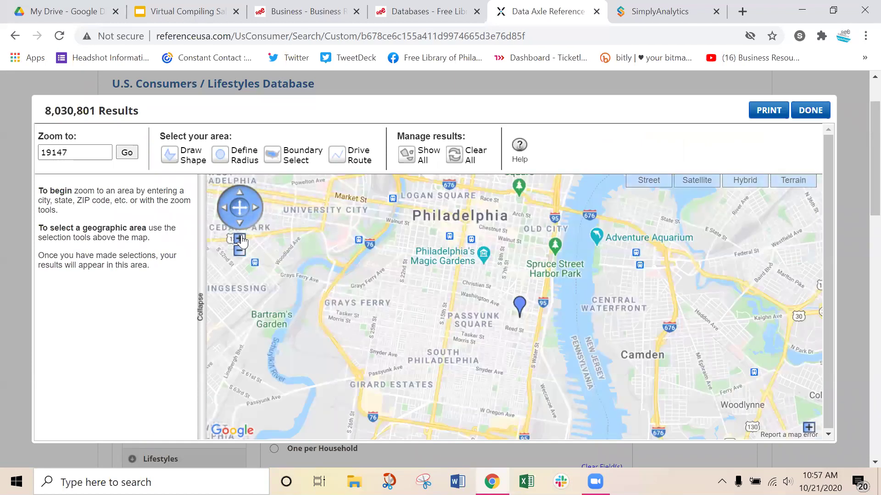
- Try the Draw Shape and Define Radius area selection tools on the search map and close the map
click(181, 157)
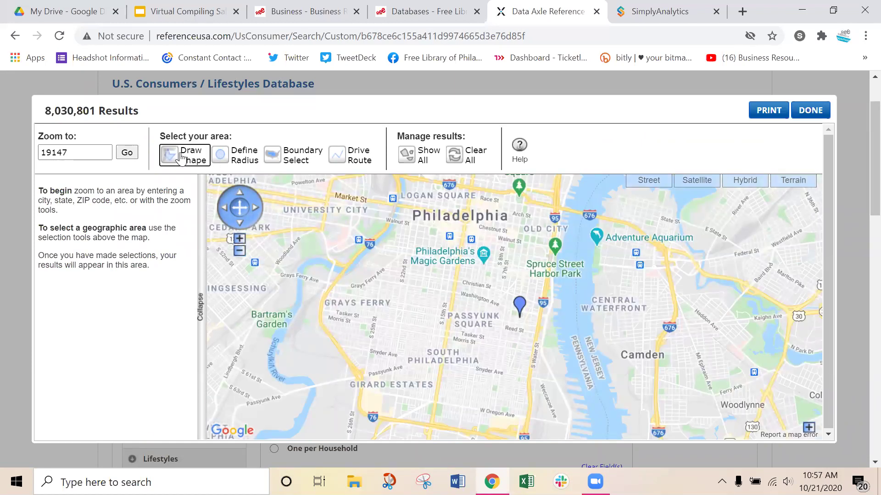
click(218, 160)
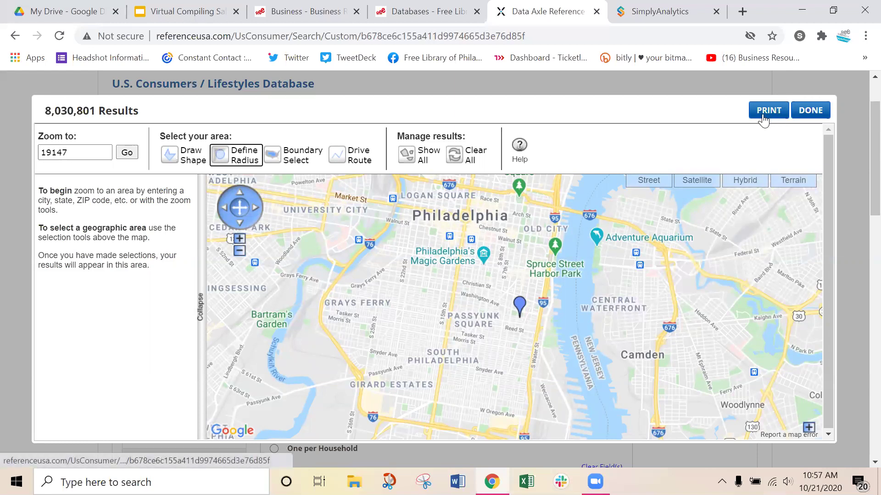
click(810, 110)
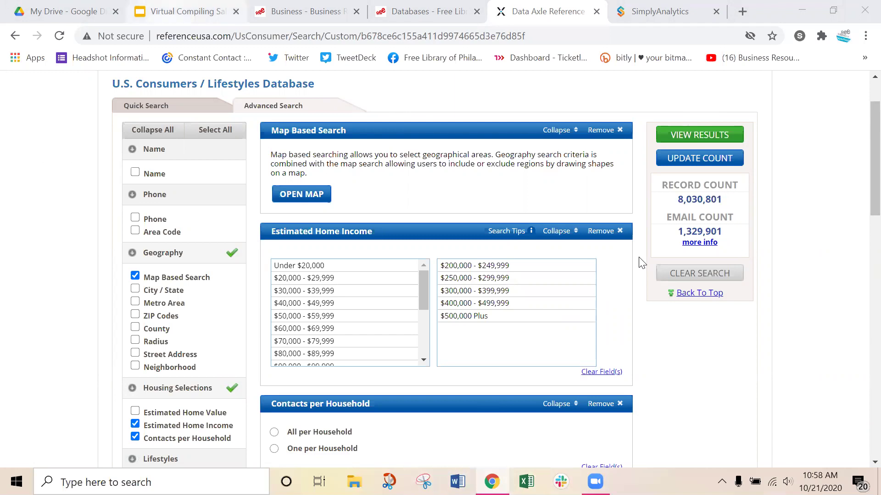
- Switch to the Google Slides presentation in full screen and advance it to slide 29
click(188, 11)
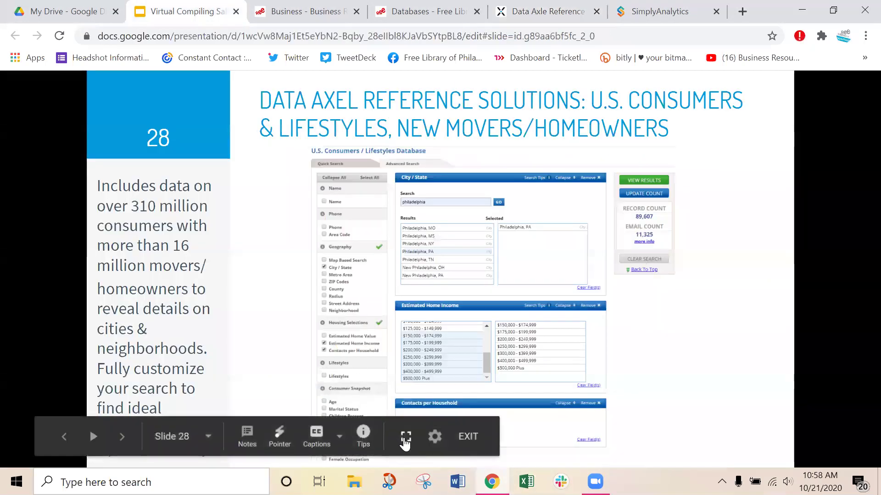
click(405, 438)
key(Right)
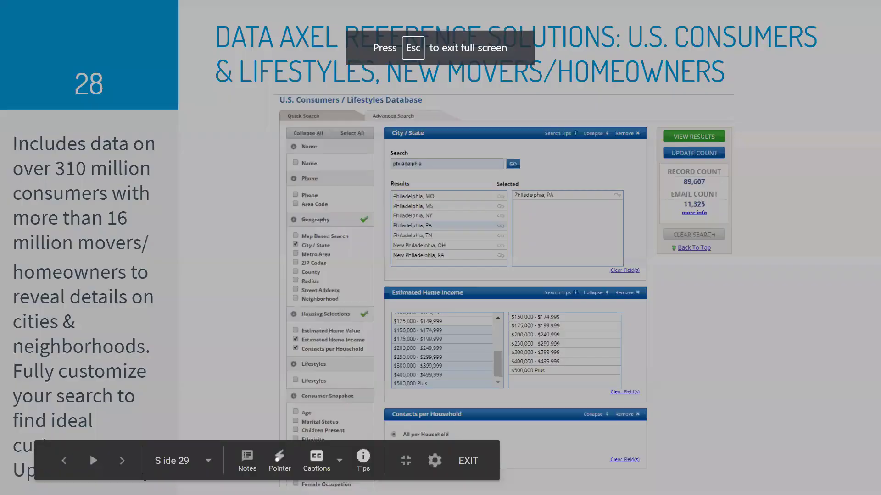
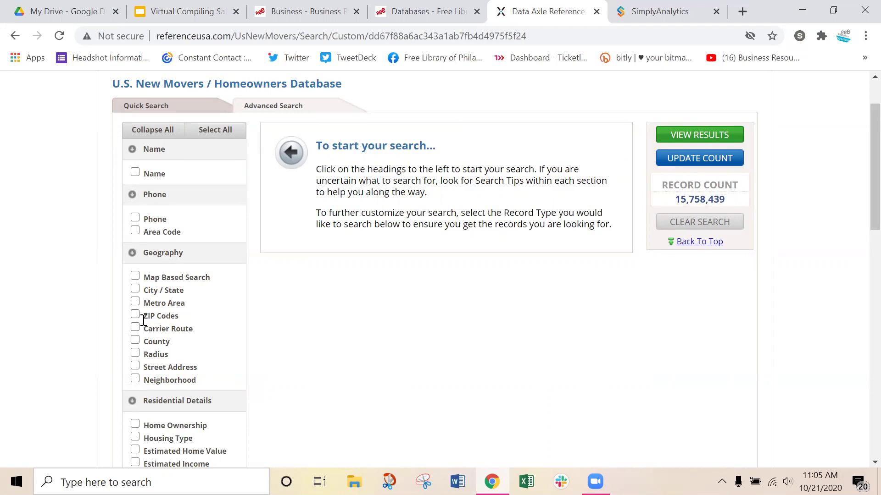
- Add a City / State criterion for Philadelphia, PA and update the record count
click(135, 289)
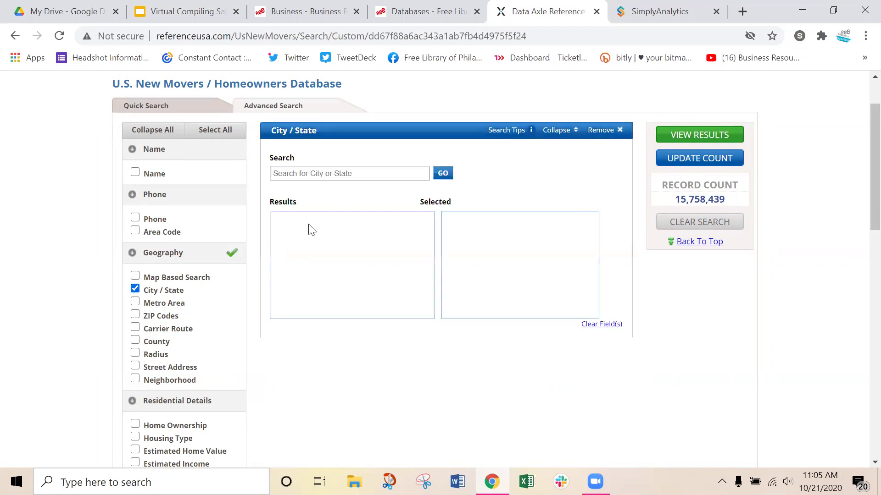
click(344, 167)
text(philDE)
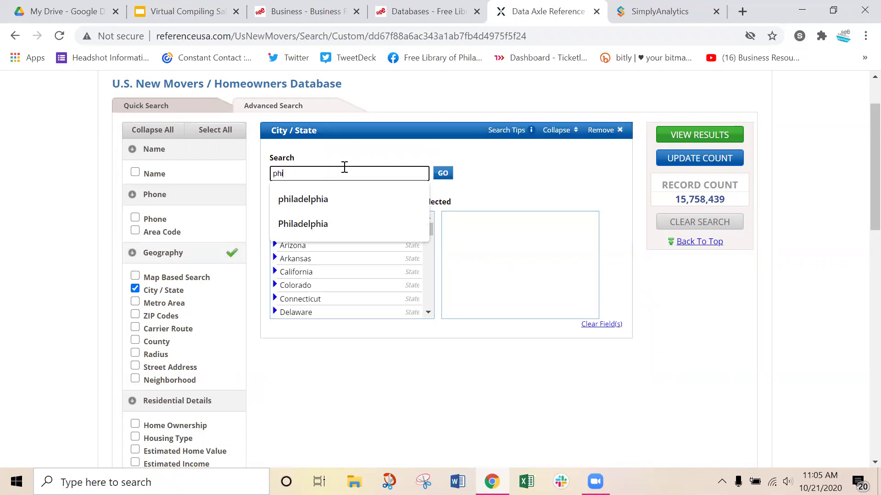
key(BackSpace)
key(BackSpace)
key(Down)
key(Return)
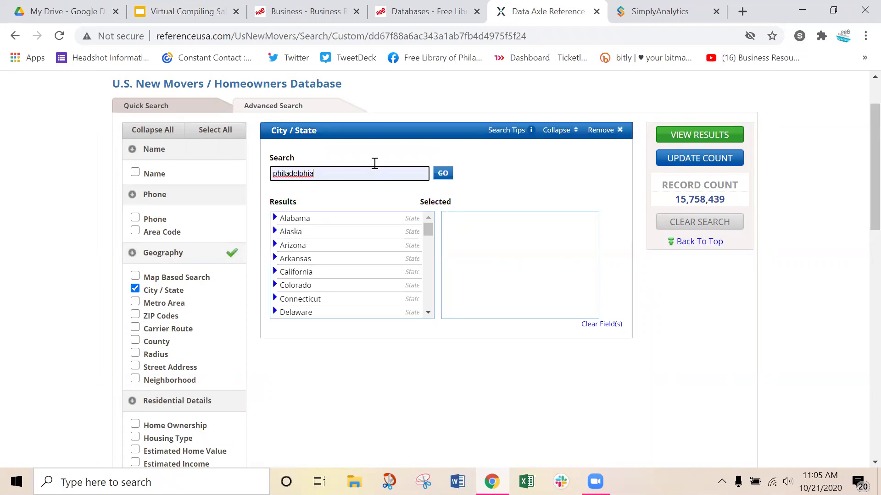
click(442, 173)
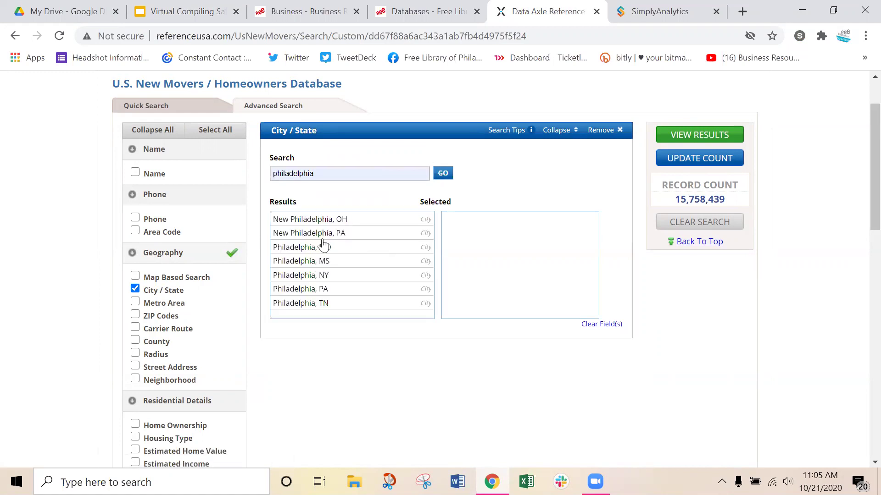
click(302, 290)
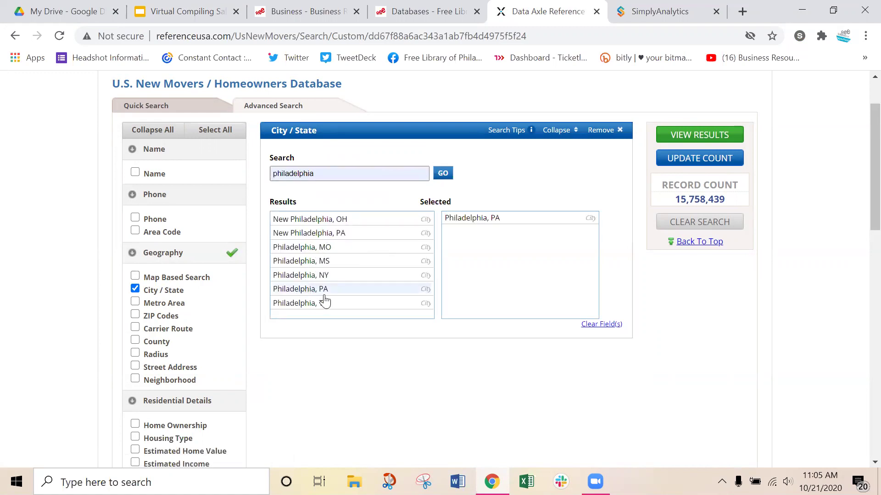
click(677, 166)
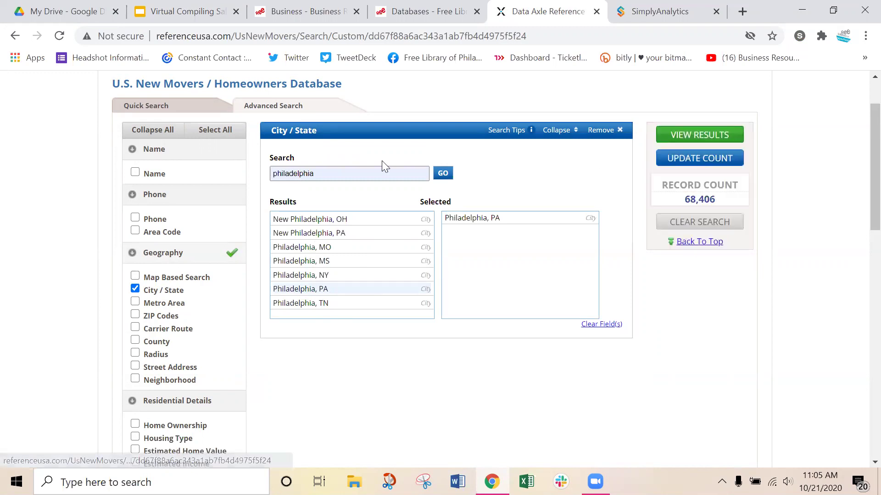
- Add a Home Ownership criterion for Confirmed Homeowner and Probable Homeowner, leaving out the Estimated Income criterion
scroll(124, 234, down, 2)
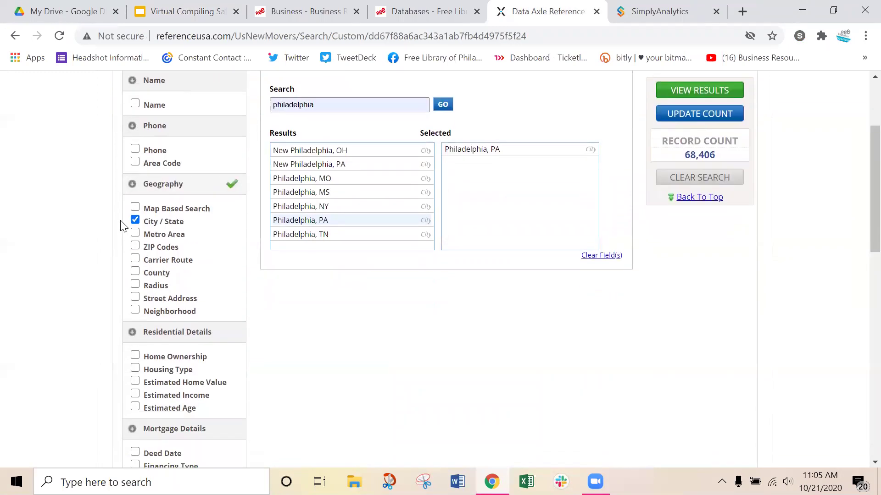
scroll(124, 227, down, 1)
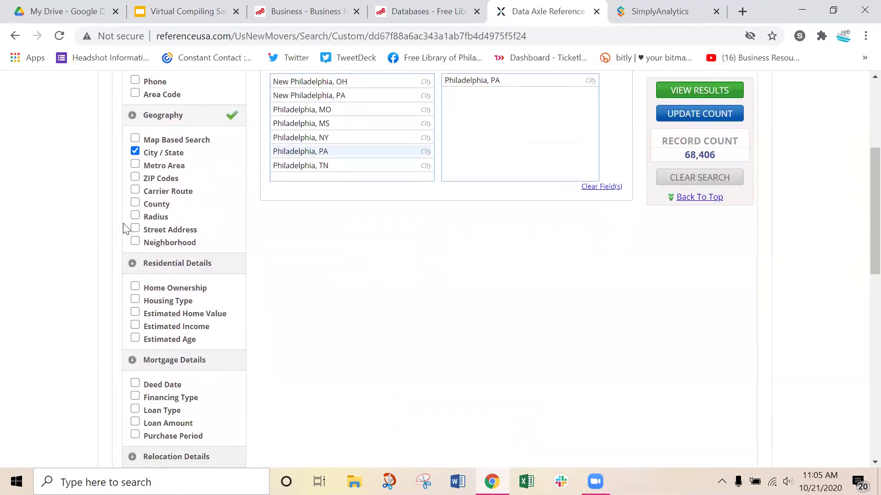
click(135, 288)
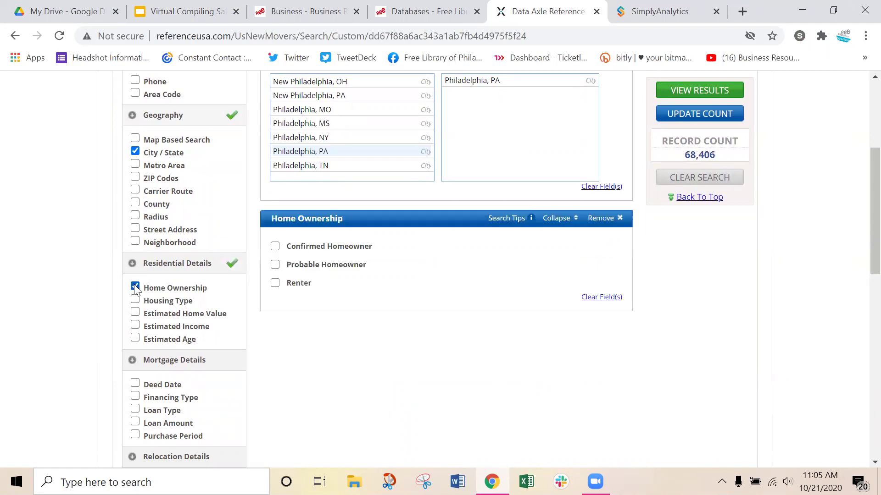
click(275, 248)
scroll(596, 314, down, 3)
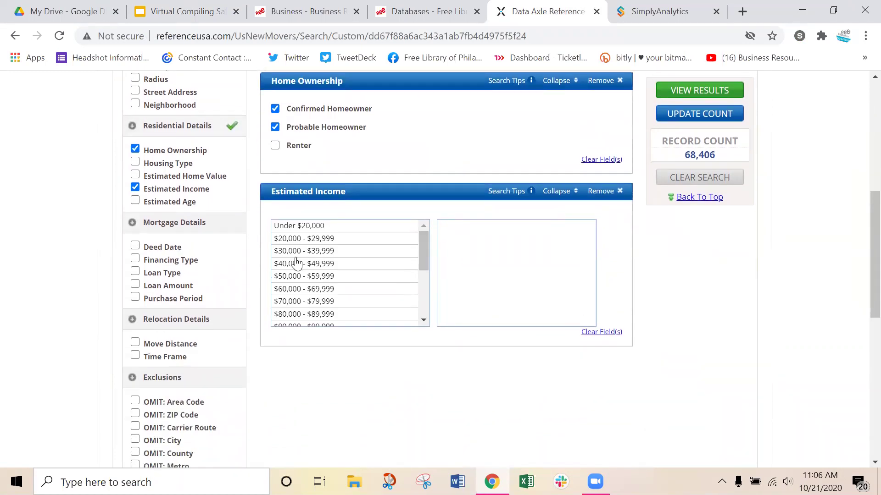
click(594, 192)
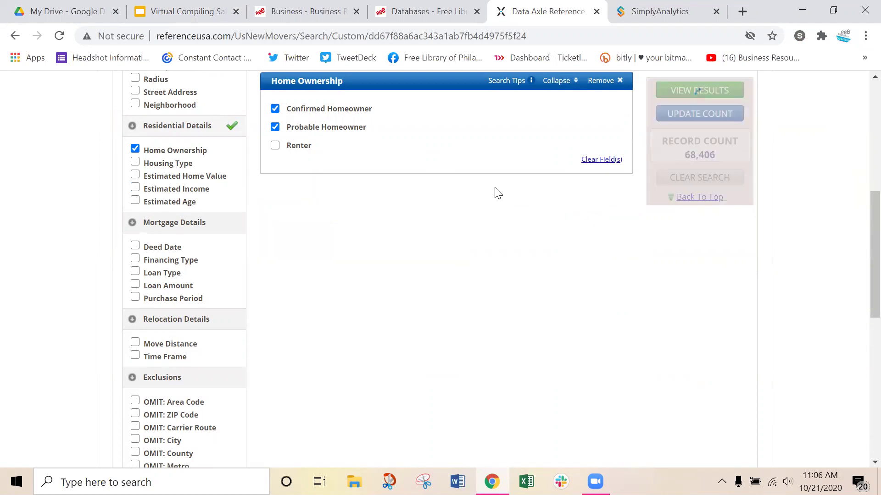
- Add an Estimated Home Value criterion covering the ranges from $200,000 to $799,999 and update the record count
click(135, 175)
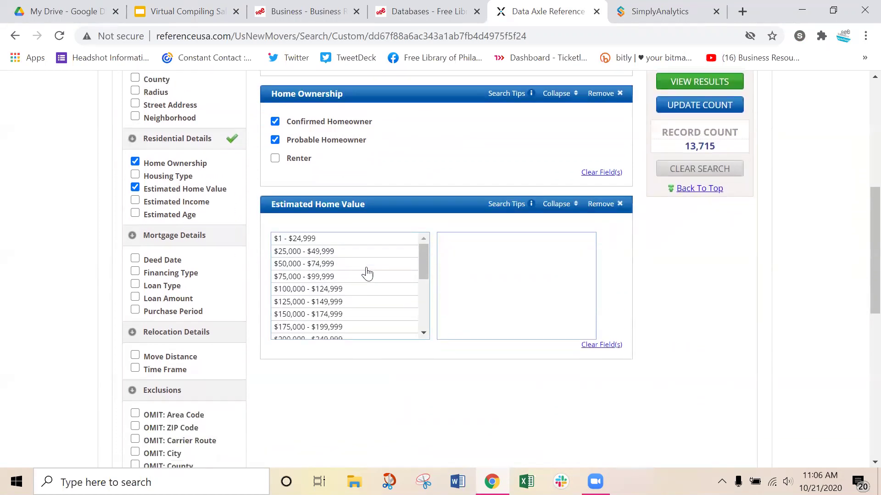
scroll(419, 259, down, 2)
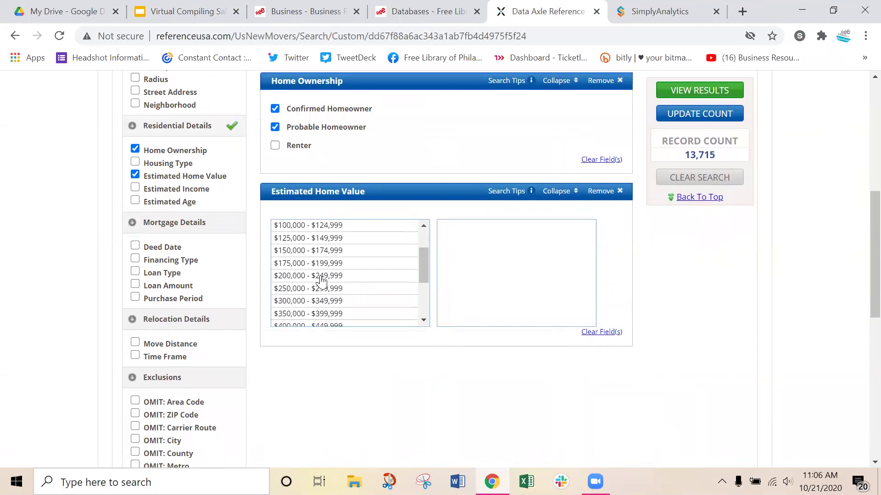
drag(323, 276, 316, 321)
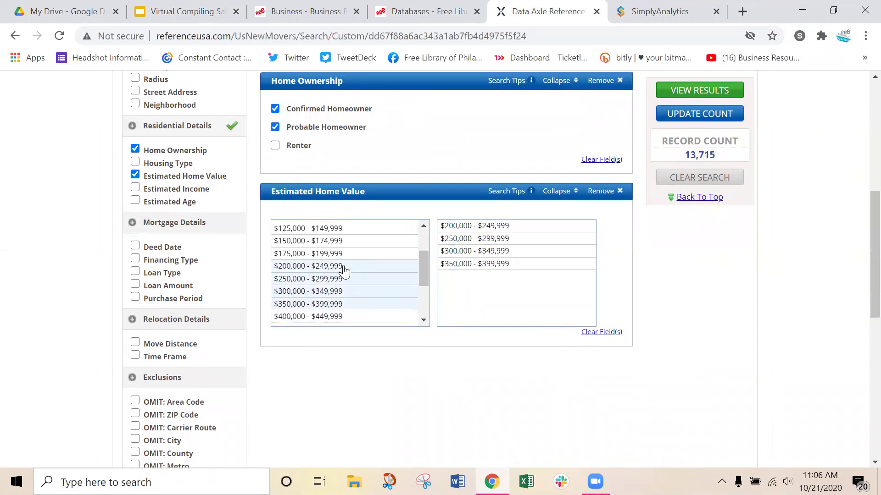
scroll(330, 266, down, 2)
drag(329, 263, 316, 317)
scroll(501, 246, down, 1)
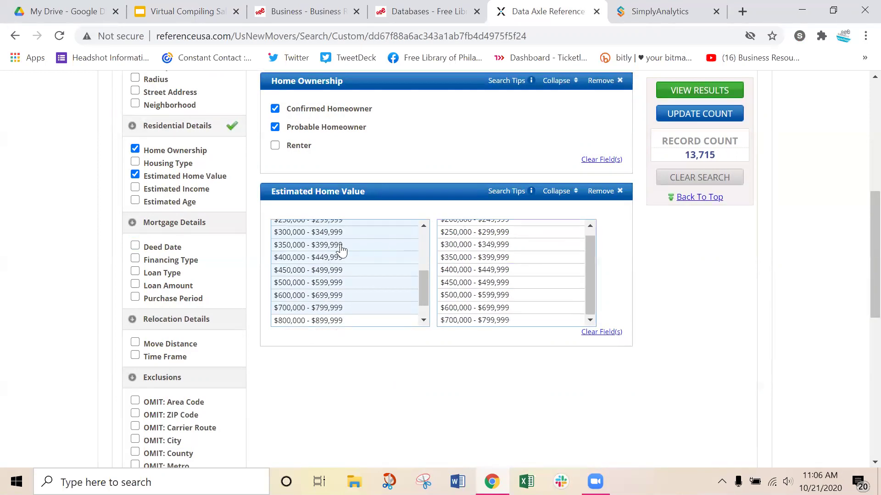
scroll(104, 255, down, 2)
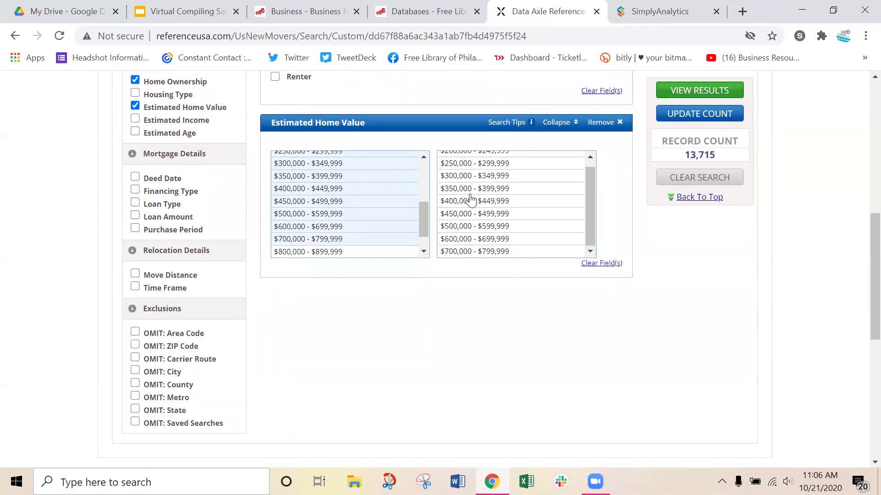
click(666, 115)
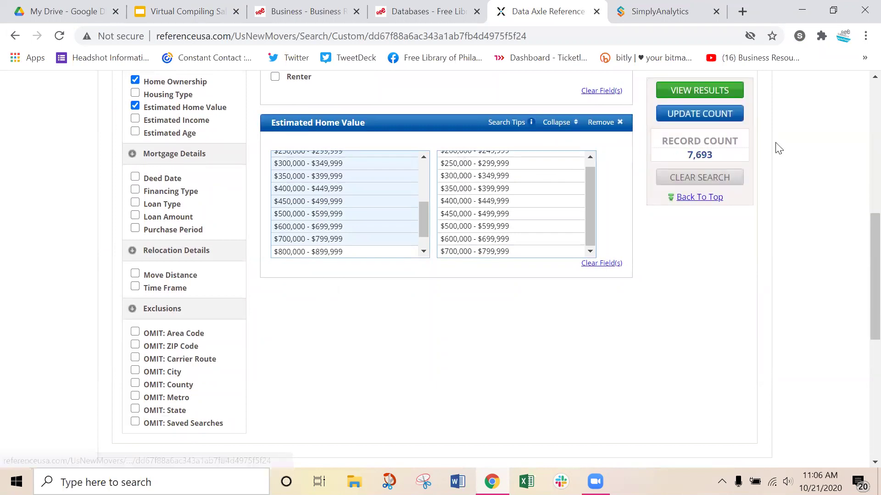
- Add a Time Frame criterion with the pre-defined range Last 3 Months and update the record count
scroll(780, 147, up, 2)
scroll(787, 152, up, 5)
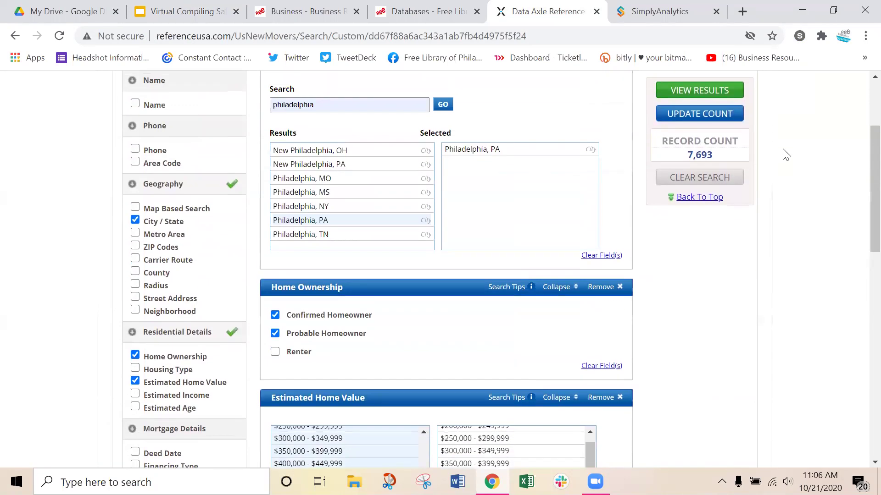
scroll(786, 158, down, 6)
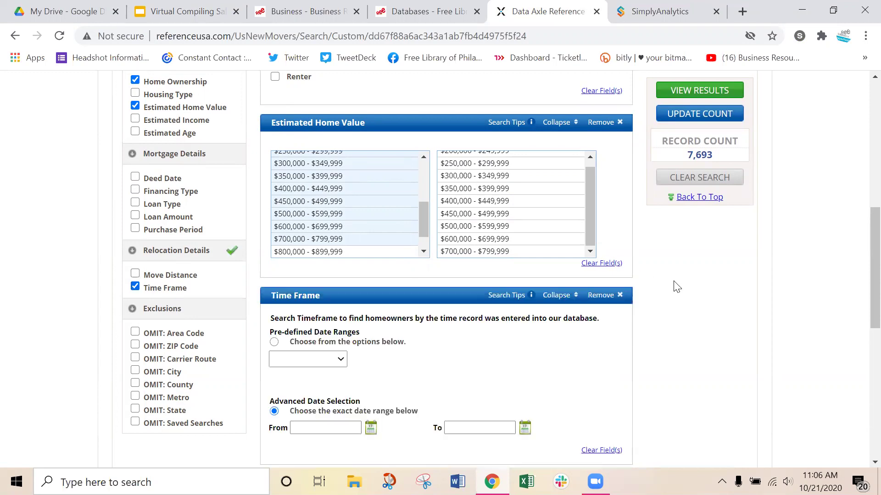
scroll(724, 295, down, 2)
click(303, 290)
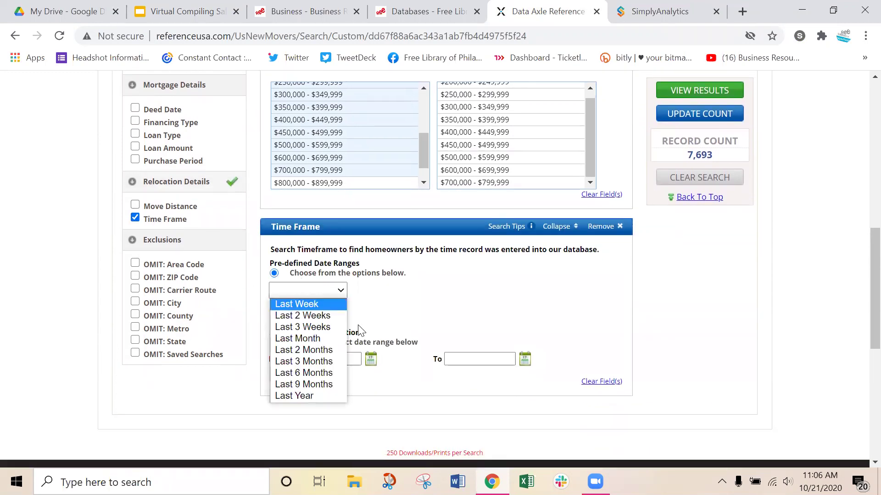
click(318, 362)
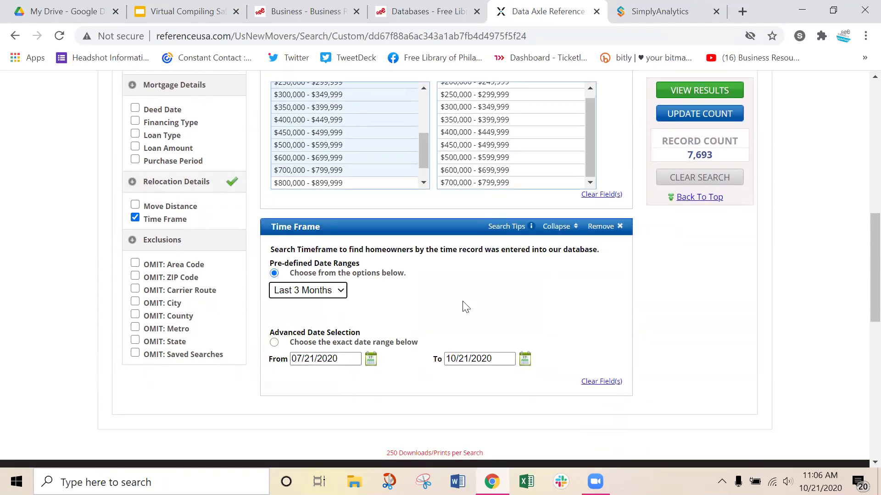
click(714, 115)
- Try to filter by a Move Distance from 500 to 100 miles and update the record count
click(135, 205)
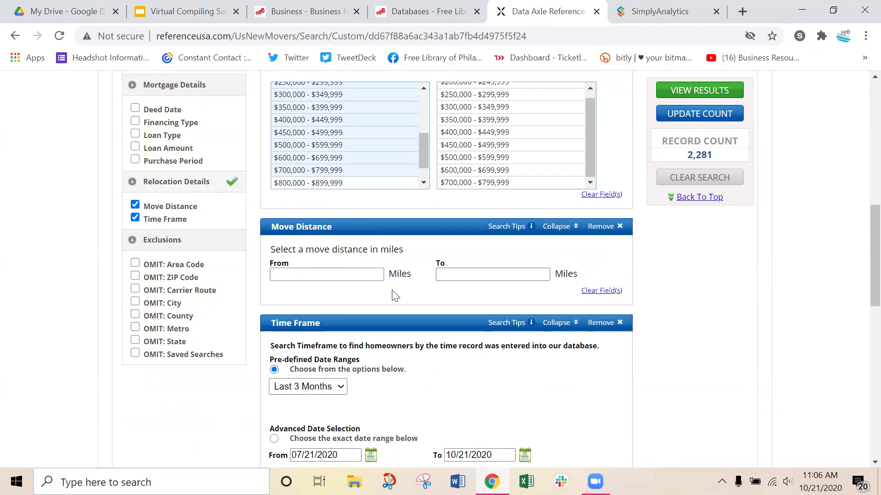
click(344, 272)
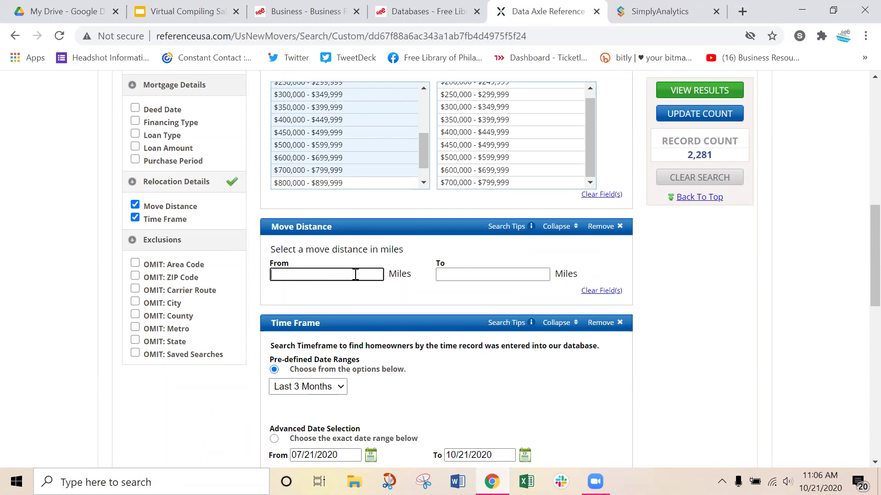
click(446, 264)
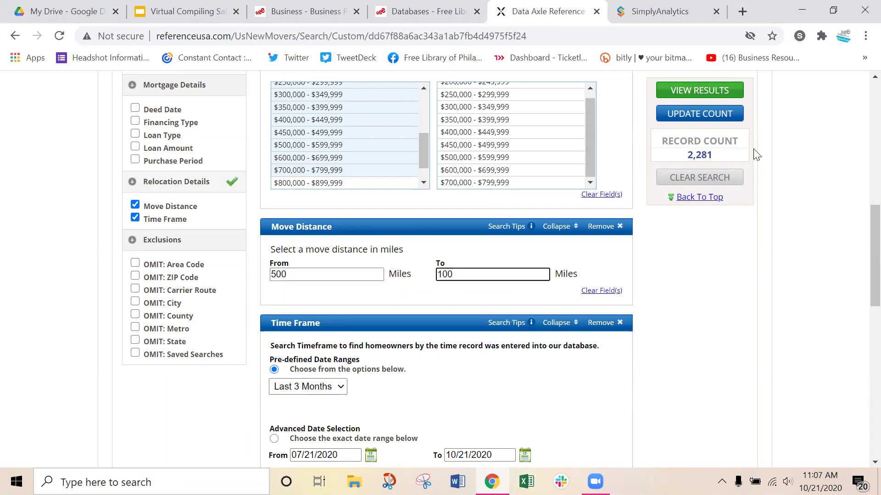
click(696, 110)
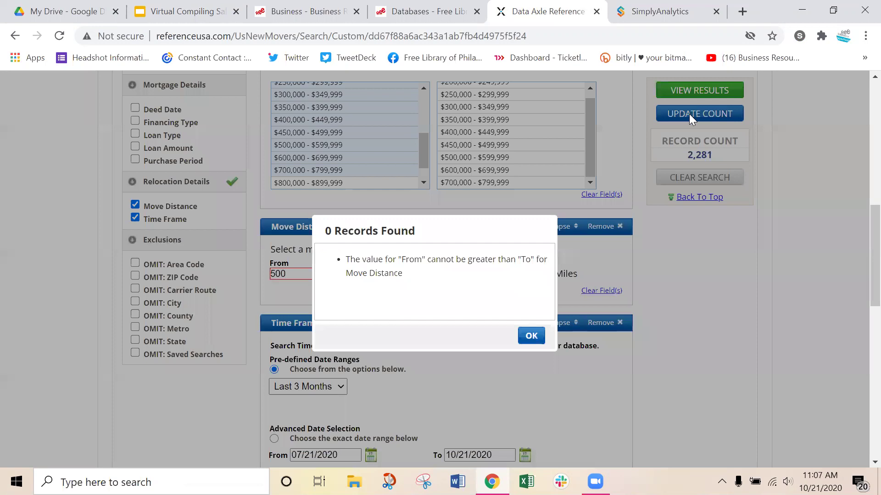
click(532, 336)
- Set the Move Distance range from 100 to 500 miles and update the record count
drag(304, 272, 181, 249)
text(100)
key(Tab)
text(500)
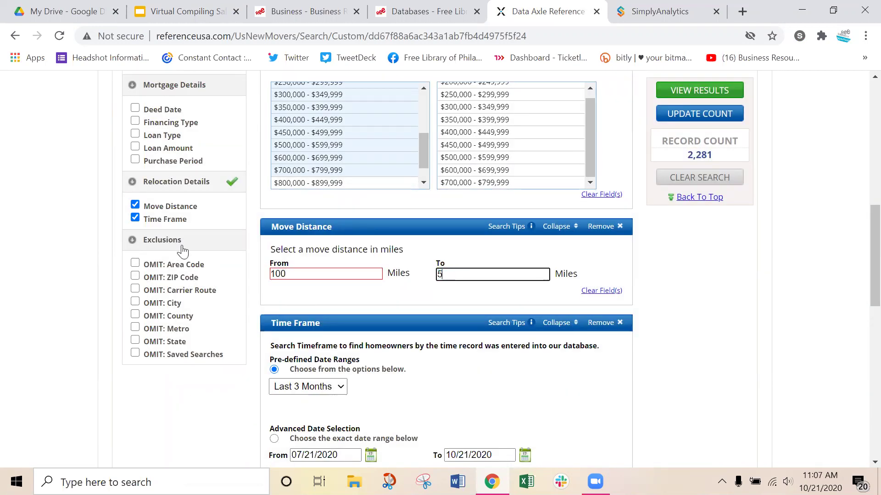
click(714, 110)
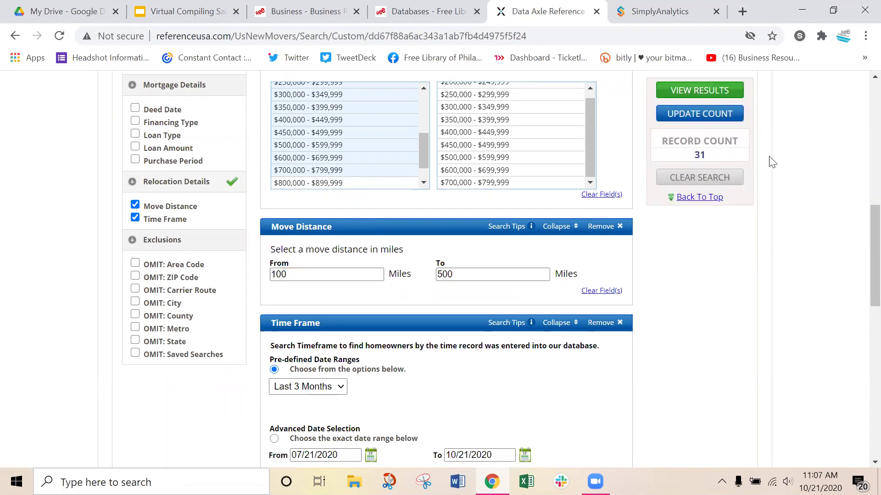
- Remove the Move Distance criterion and add the OMIT: ZIP Code exclusion to the search
click(601, 228)
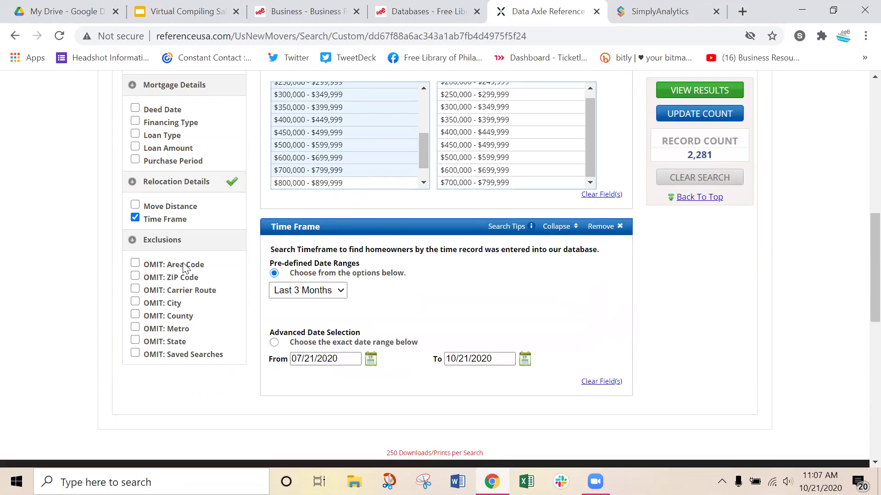
click(135, 276)
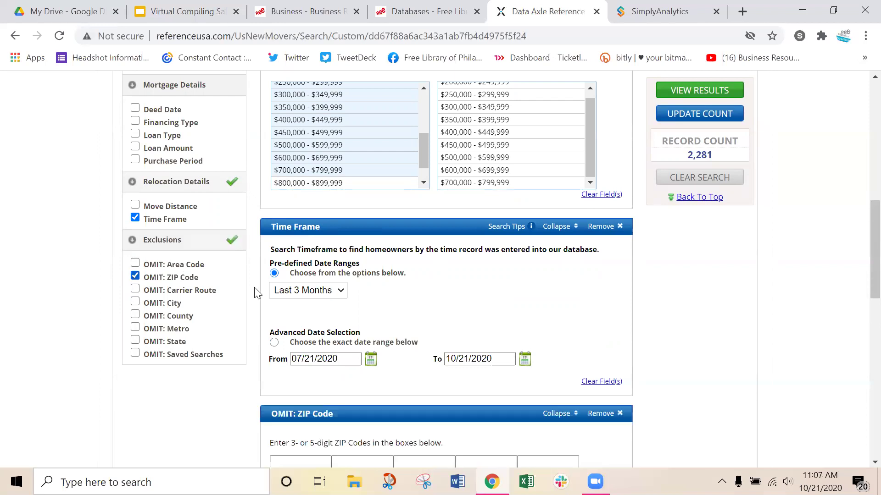
- Remove the OMIT: ZIP Code exclusion and view the results of the new homeowners search
scroll(350, 375, down, 1)
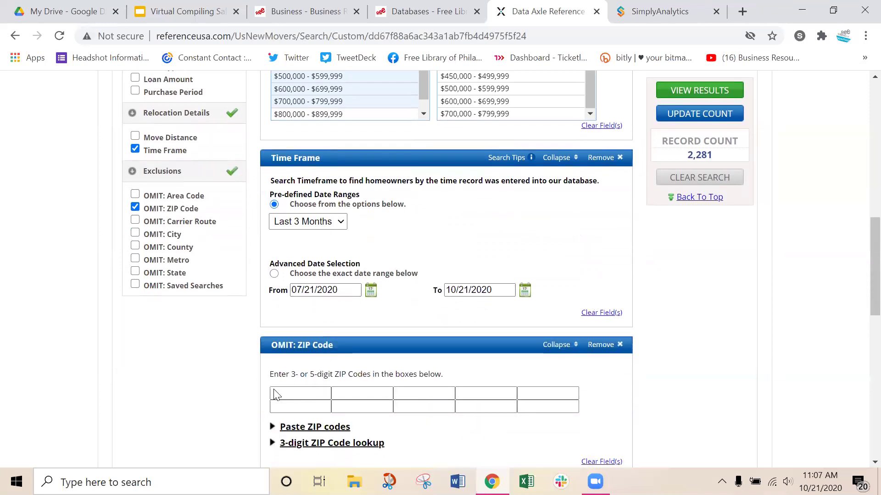
click(609, 346)
scroll(742, 119, up, 3)
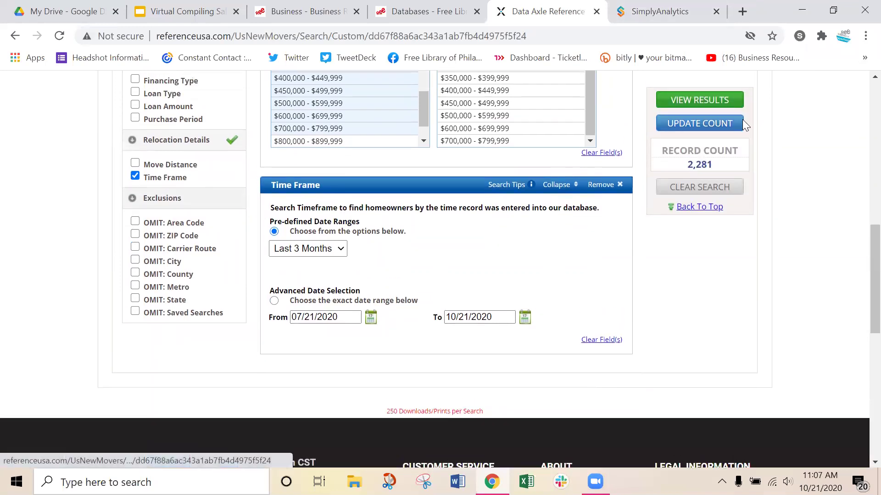
scroll(855, 142, up, 4)
scroll(750, 126, up, 3)
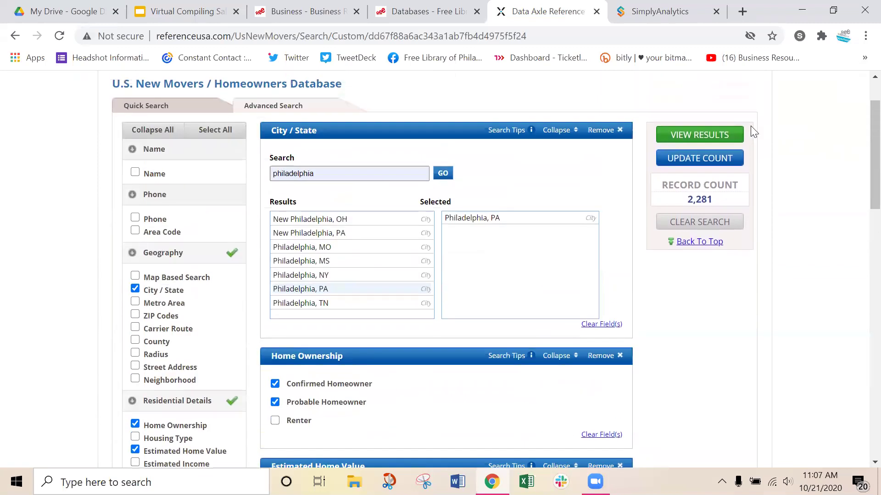
click(711, 137)
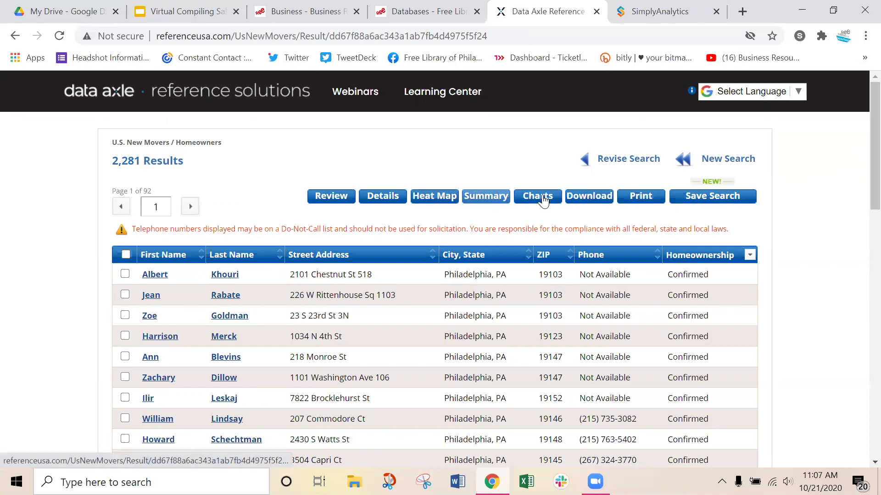
- Open the first homeowner's record, review its address and neighborhood information, and return to the results list
scroll(69, 227, down, 1)
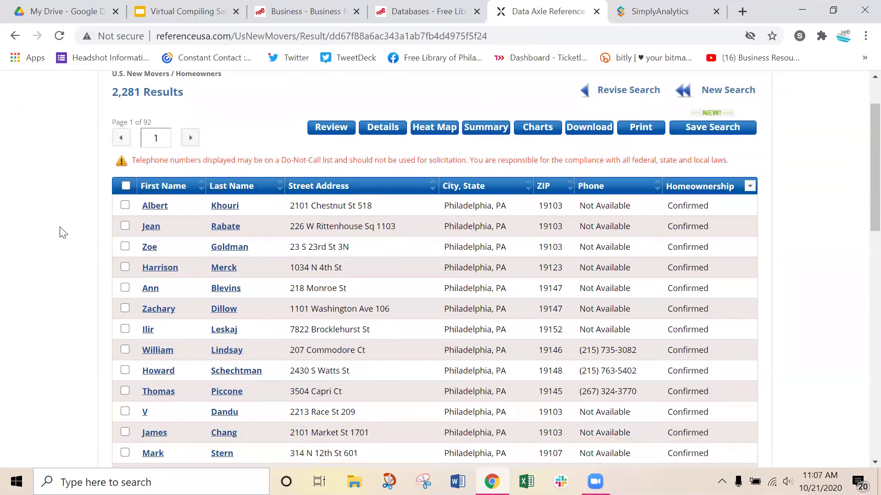
click(214, 205)
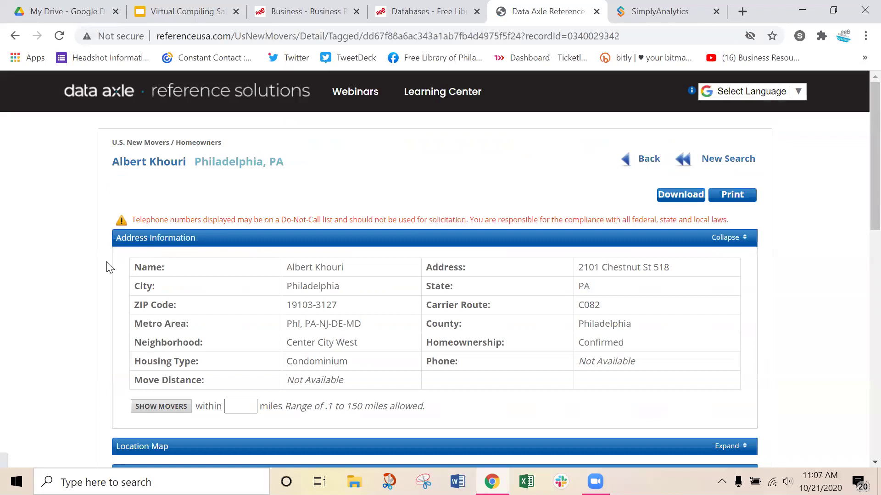
scroll(577, 262, down, 2)
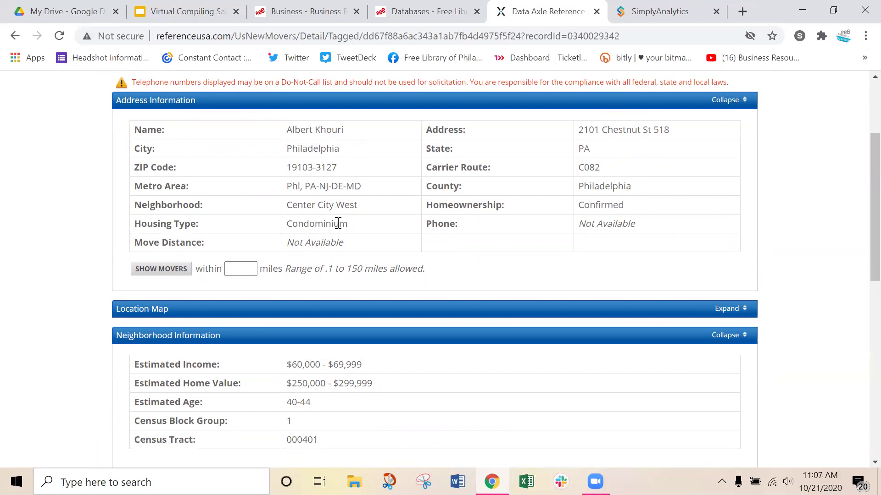
scroll(279, 311, down, 2)
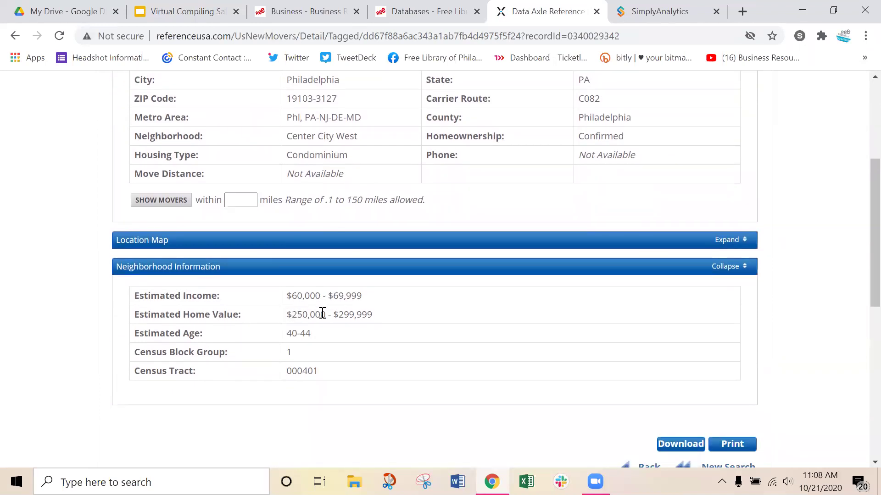
scroll(517, 296, up, 6)
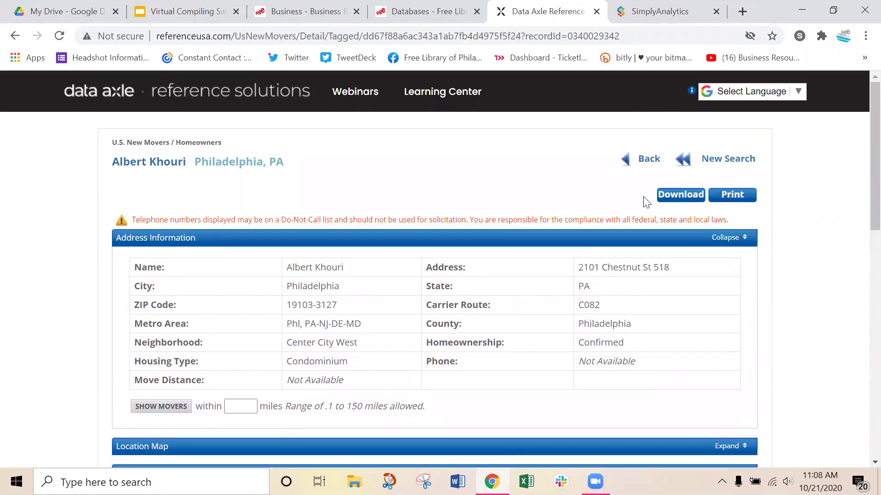
click(640, 165)
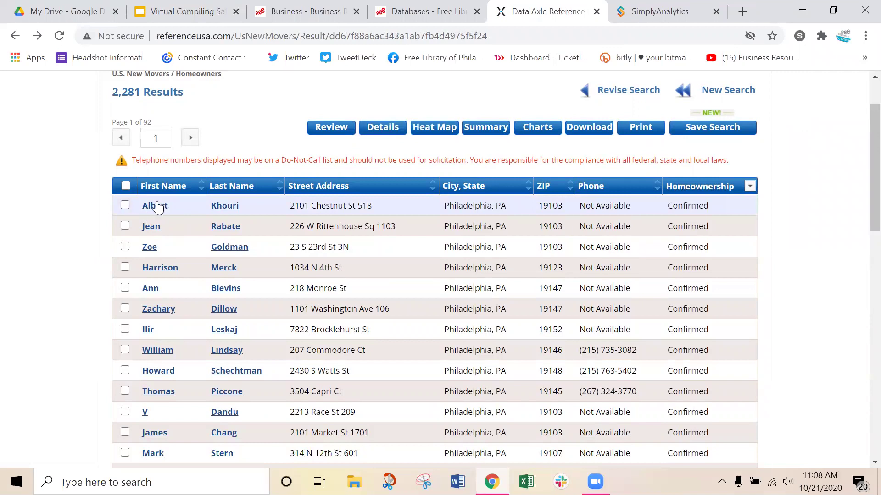
- Select all records on the first results page, including the first record
click(125, 185)
click(125, 205)
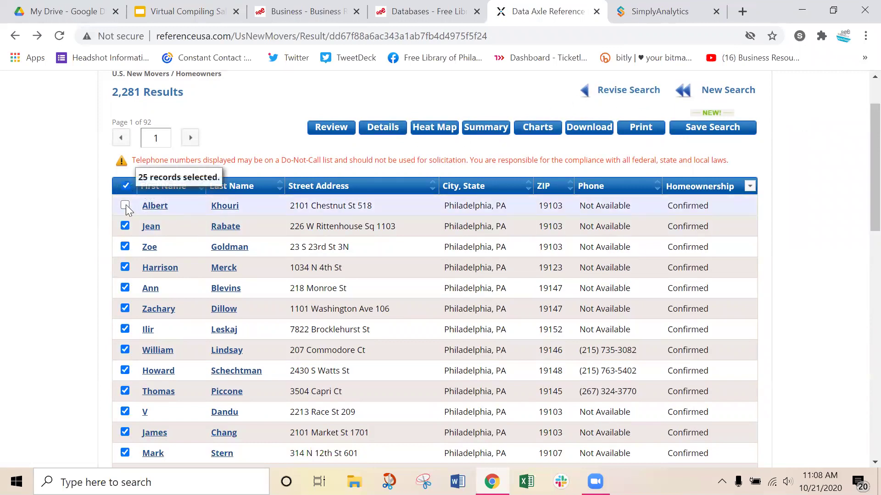
click(125, 205)
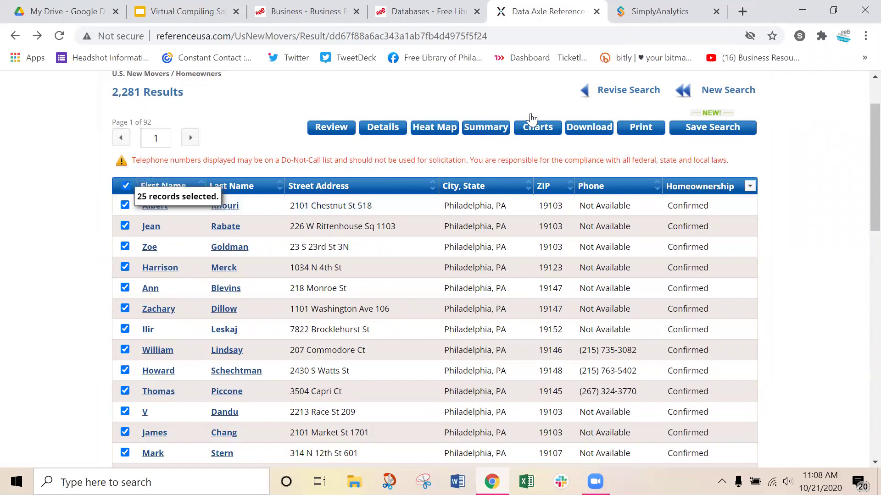
- Generate a heat map of the results, focus it on ZIP code 19146, and return to the results list
click(442, 133)
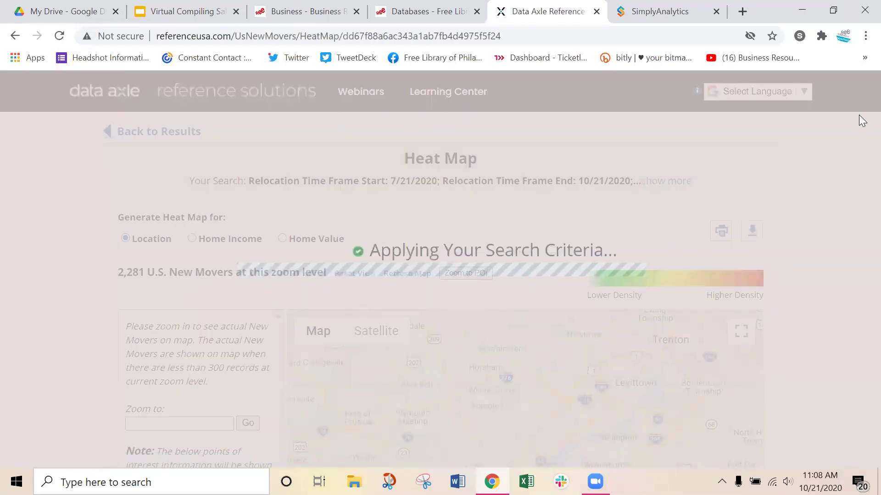
scroll(859, 124, down, 6)
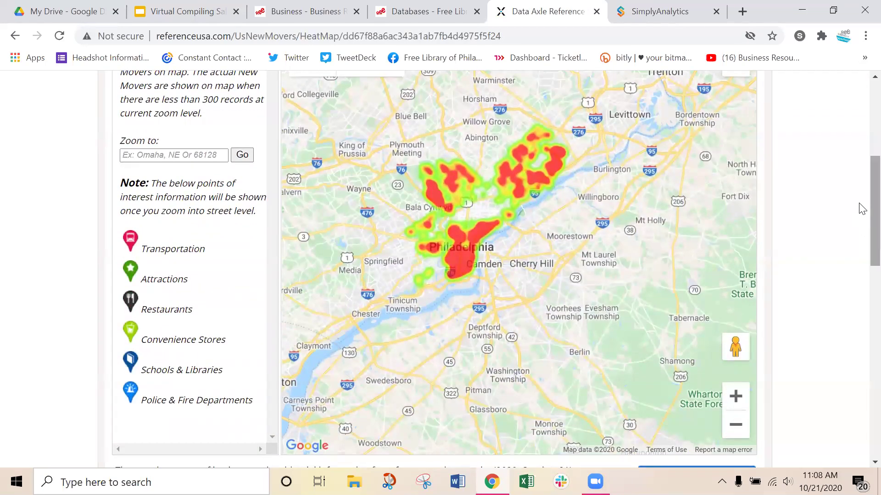
scroll(860, 220, down, 3)
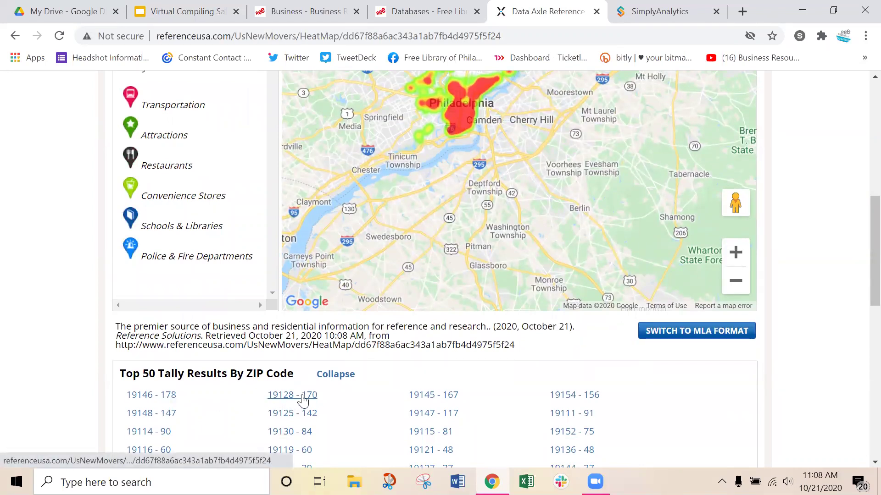
click(134, 398)
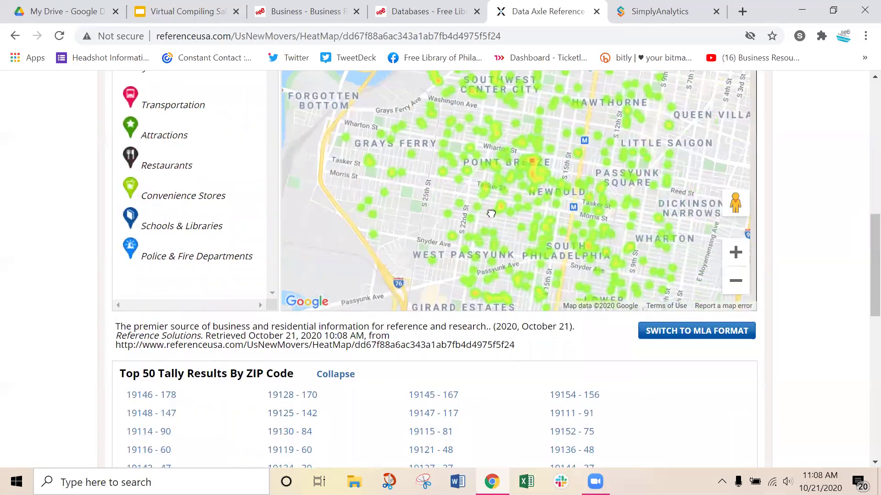
drag(491, 213, 444, 212)
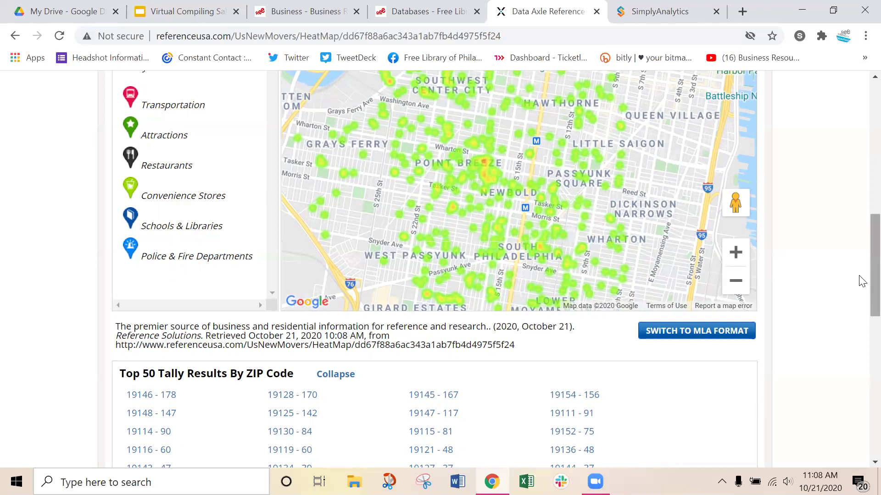
scroll(860, 281, up, 2)
scroll(858, 207, up, 7)
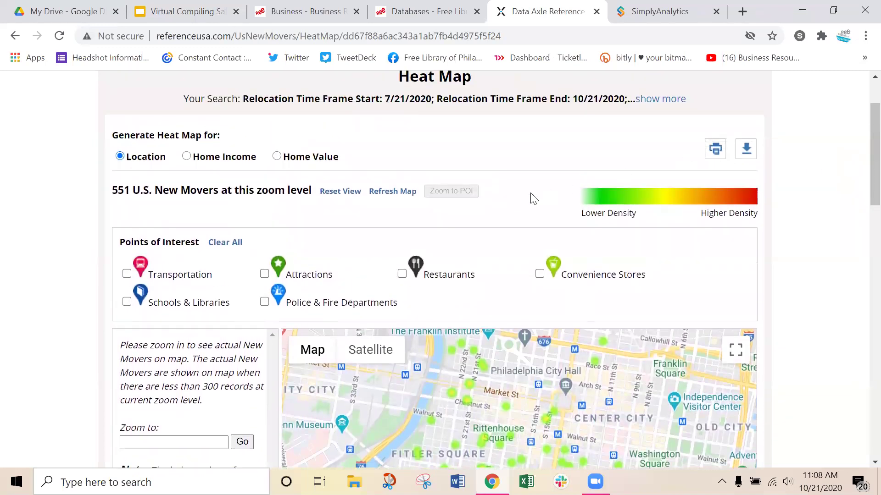
scroll(283, 143, up, 1)
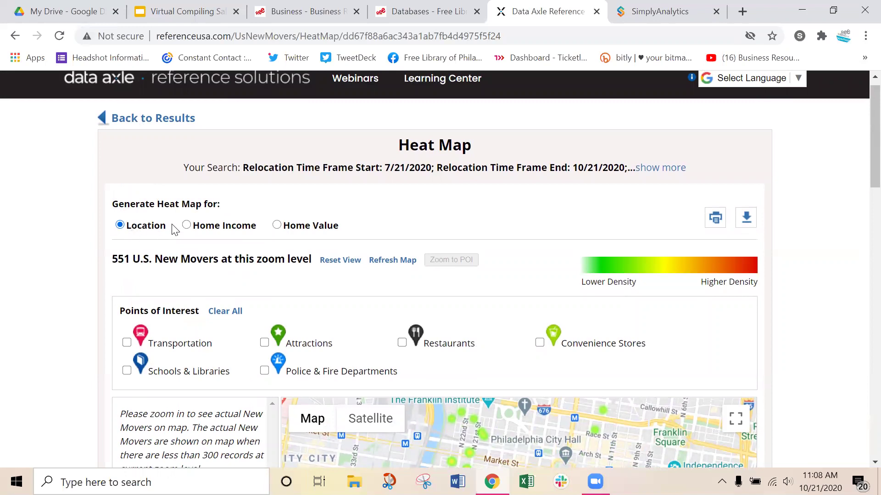
click(142, 121)
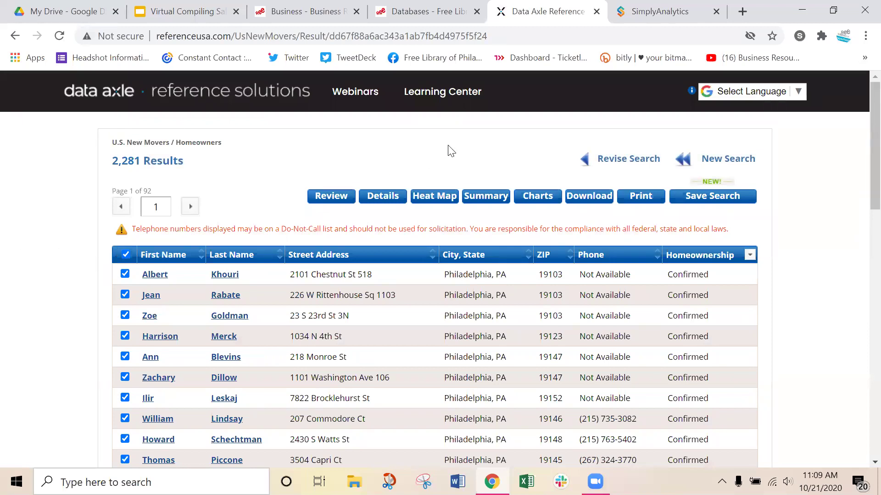
- Revise the search by adding a Housing Type criterion set to Single Family and update the record count
click(624, 164)
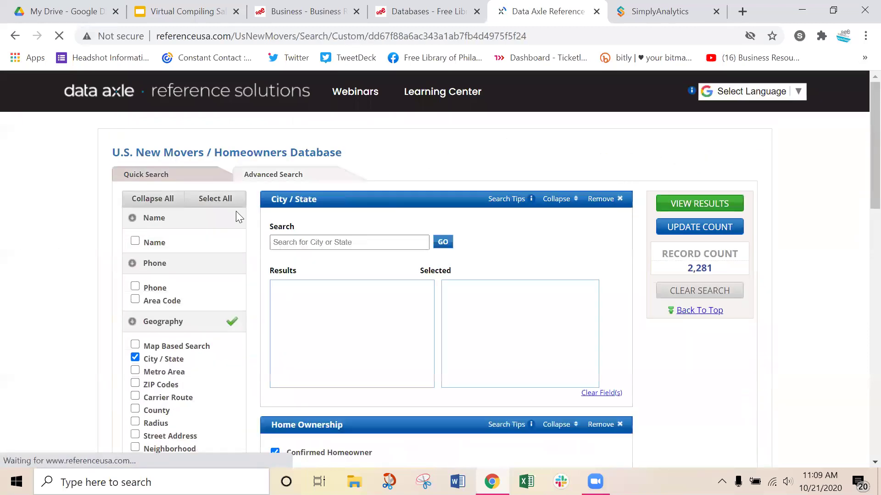
scroll(109, 236, down, 6)
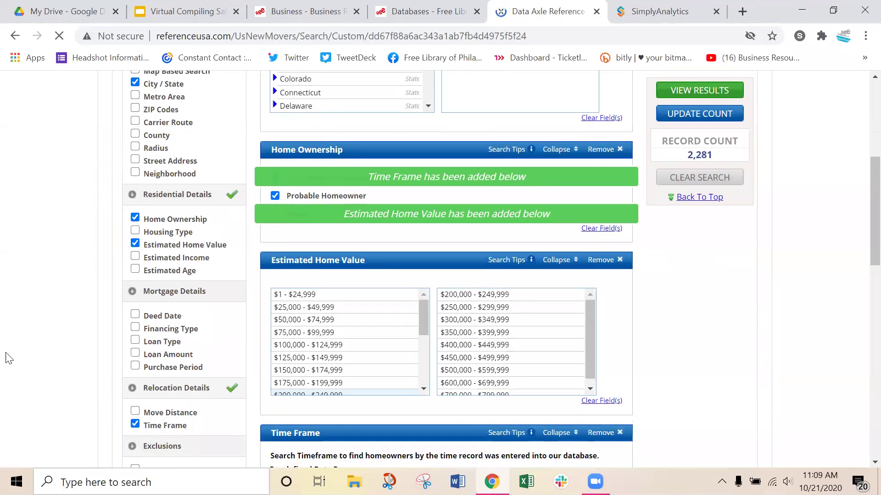
scroll(78, 330, down, 1)
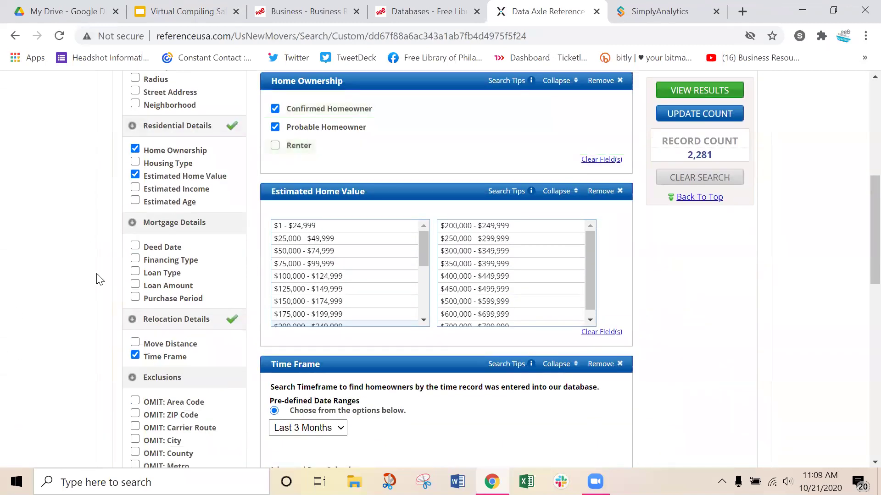
click(135, 162)
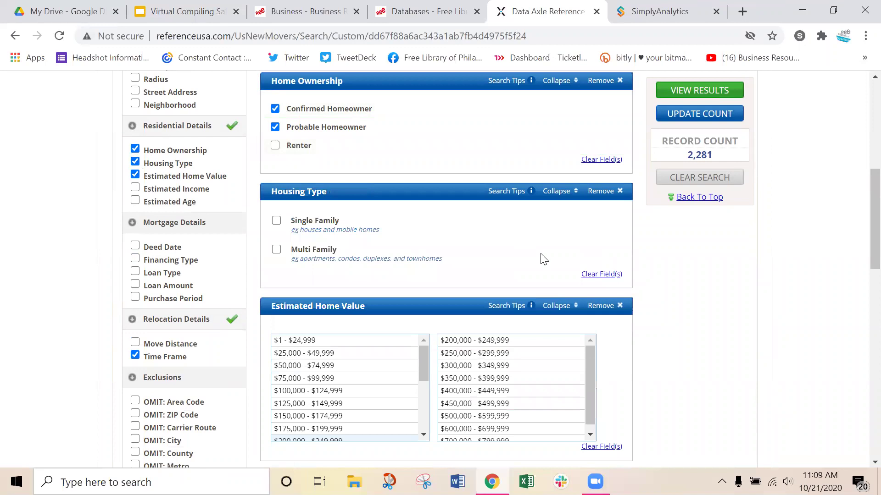
click(277, 222)
click(668, 117)
scroll(130, 224, up, 7)
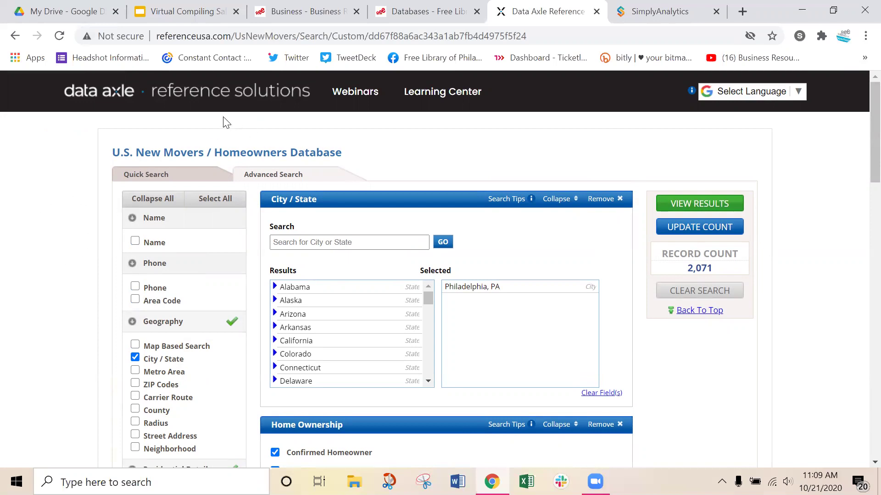
- Return to the list of available databases and open the Advanced Search for U.S. New Businesses
click(244, 101)
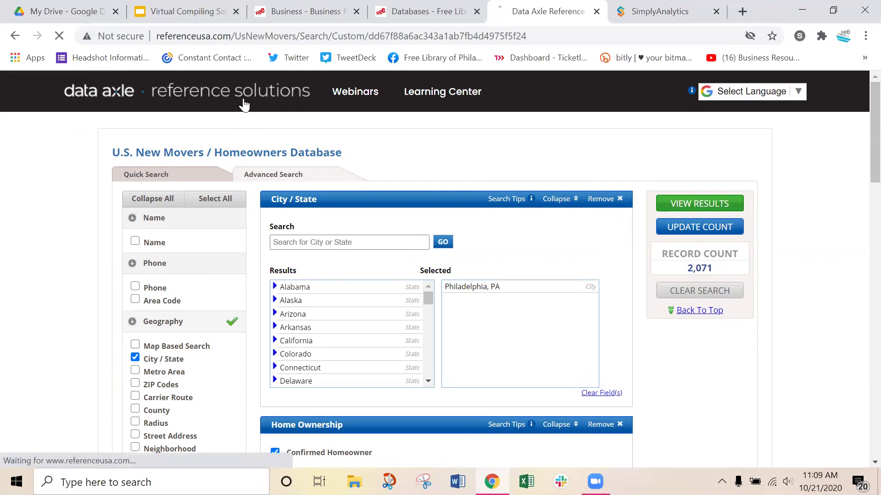
scroll(202, 321, down, 5)
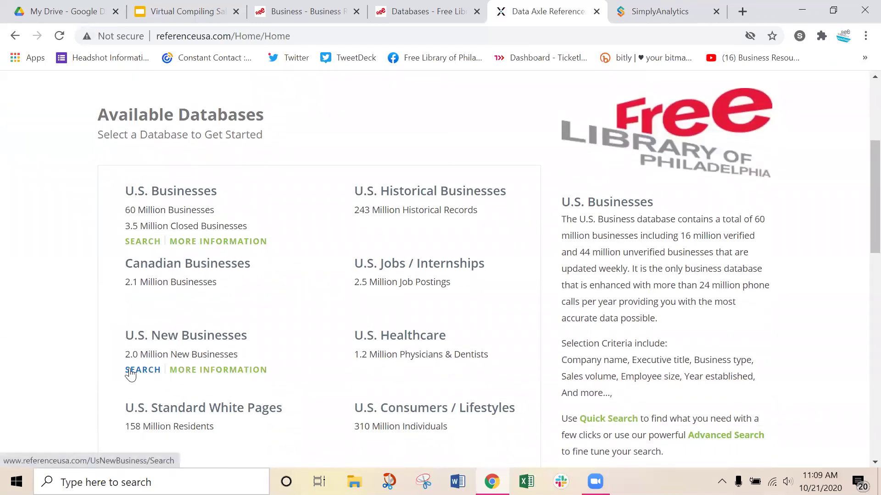
click(130, 374)
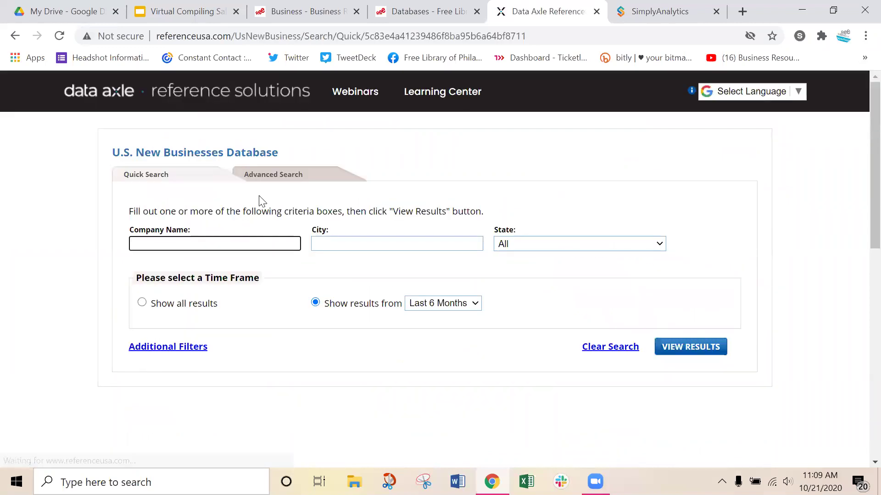
click(274, 180)
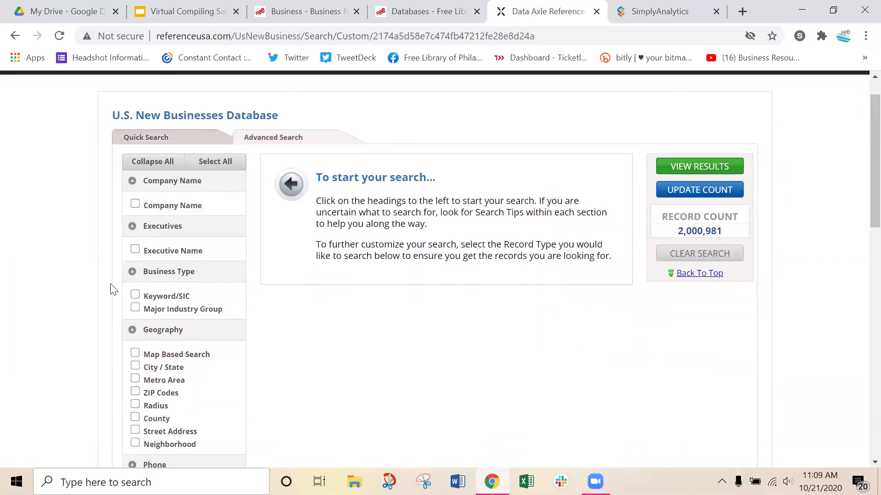
- Add the City / State and Date Ranges criteria to the new businesses search
scroll(114, 290, down, 4)
scroll(119, 291, down, 2)
scroll(122, 286, up, 3)
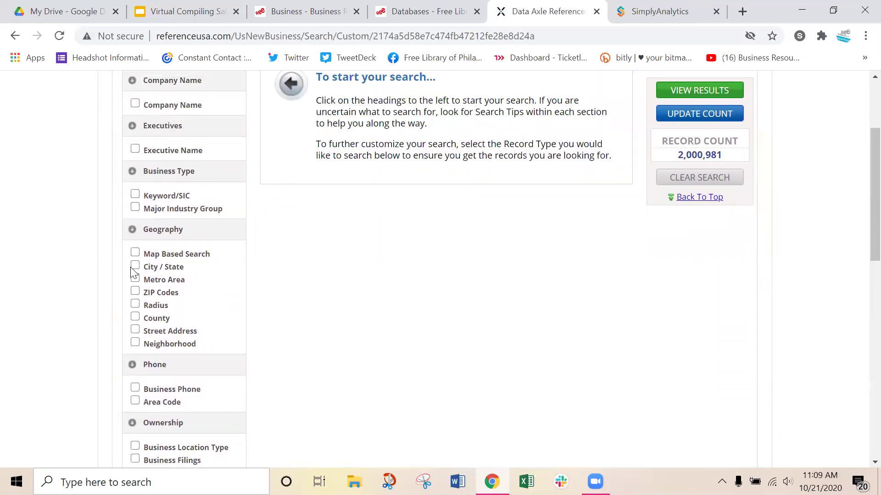
click(135, 266)
scroll(147, 337, down, 2)
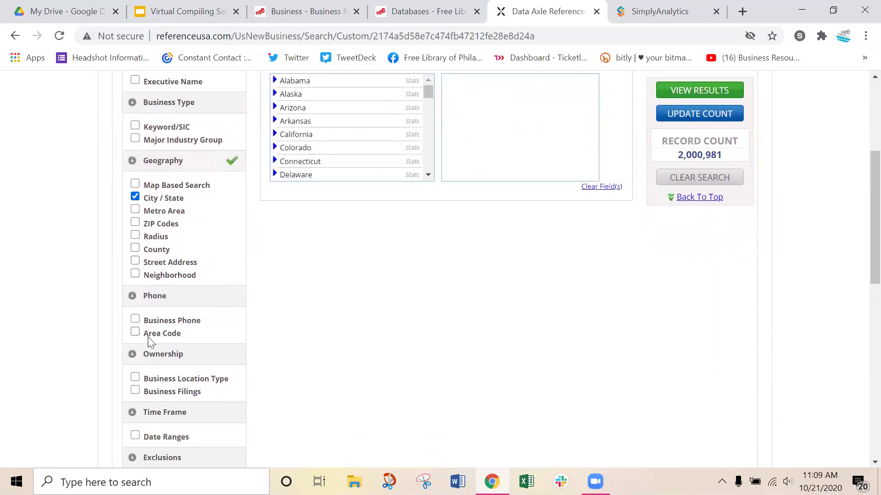
scroll(151, 378, down, 1)
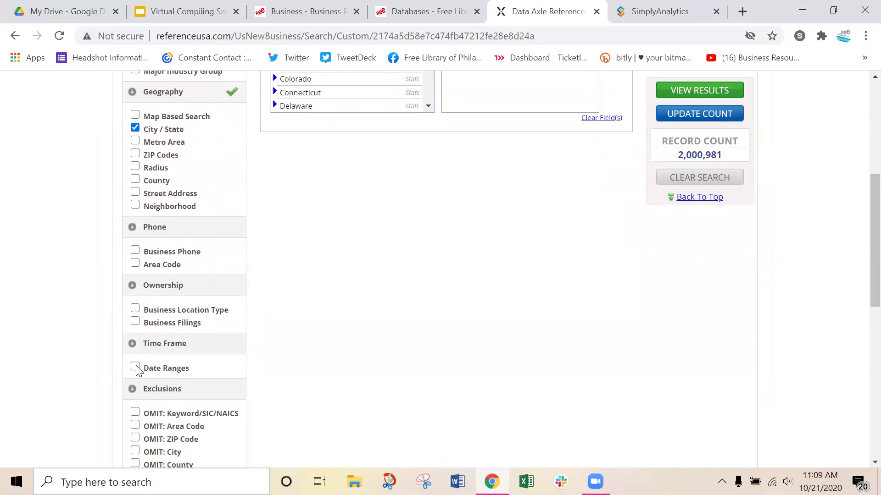
click(135, 367)
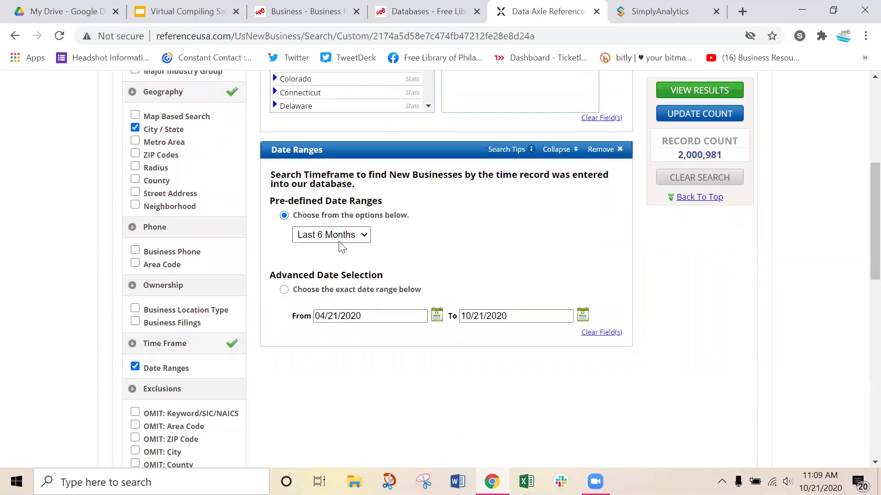
- Search the City / State criterion for Philadelphia and select Philadelphia, PA
scroll(140, 176, up, 6)
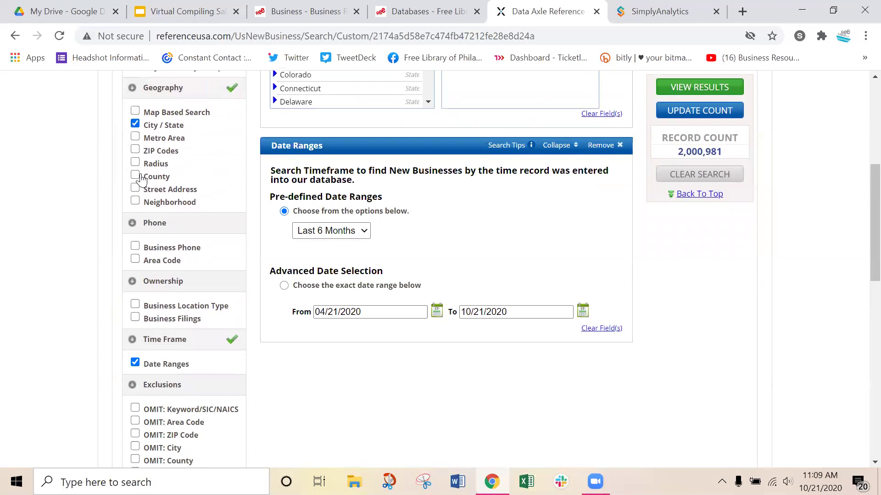
click(306, 242)
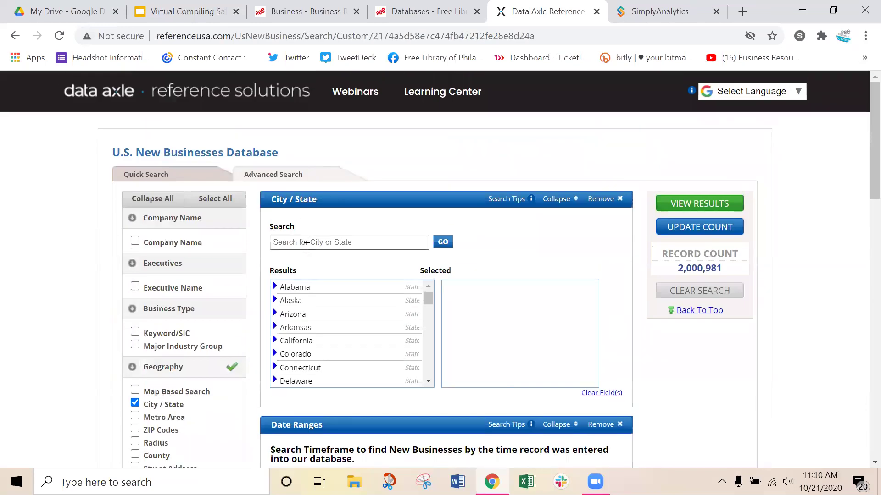
text(p)
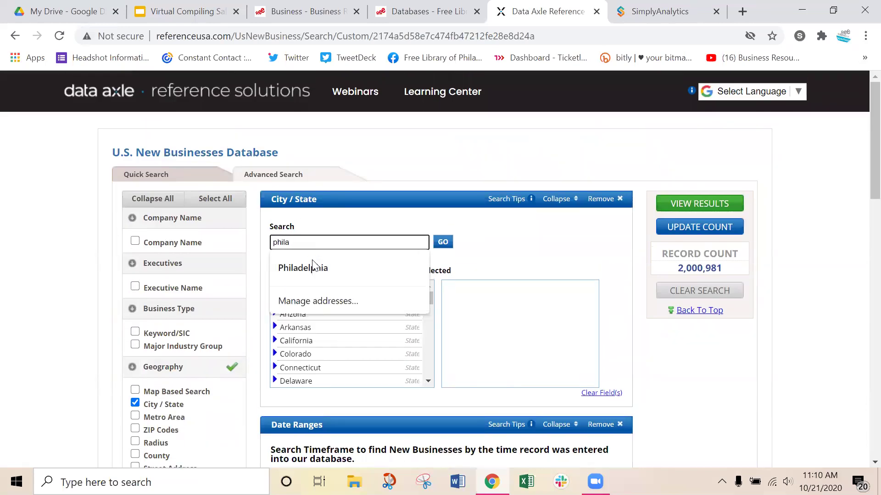
text(hila)
click(313, 268)
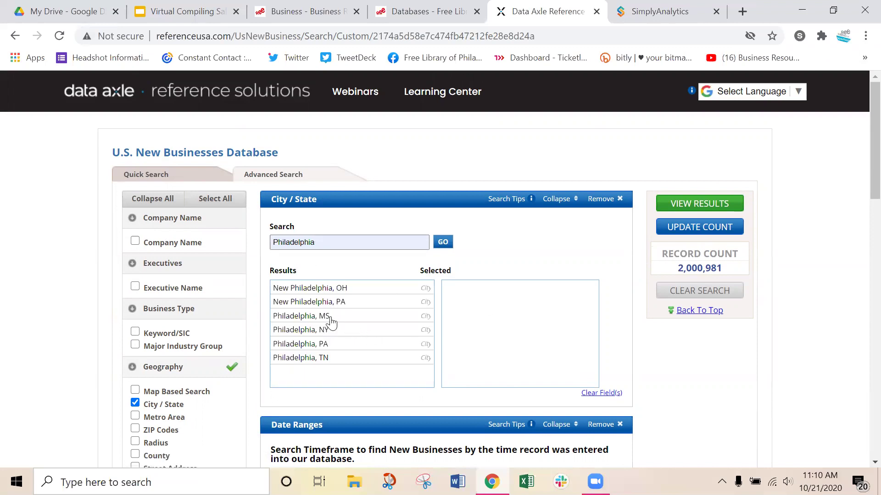
click(298, 345)
- Add the Keyword/SIC criterion to the new businesses search, leave it empty, and update the record count
scroll(155, 355, down, 3)
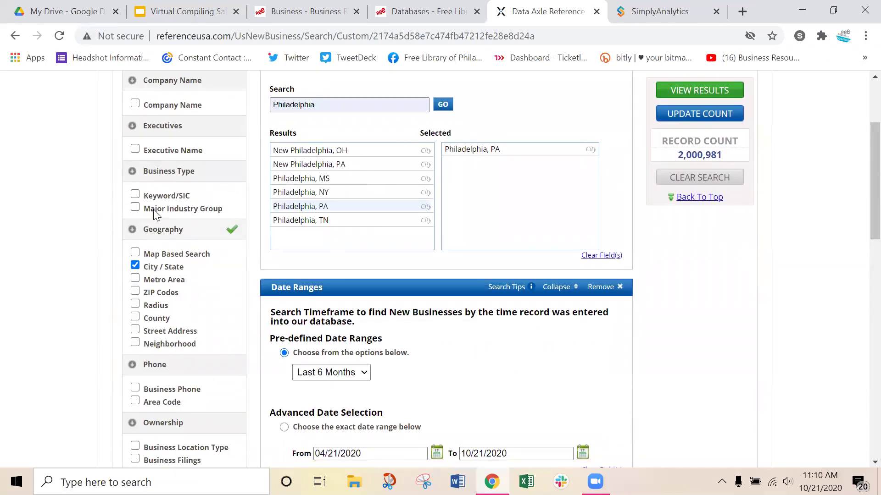
click(134, 195)
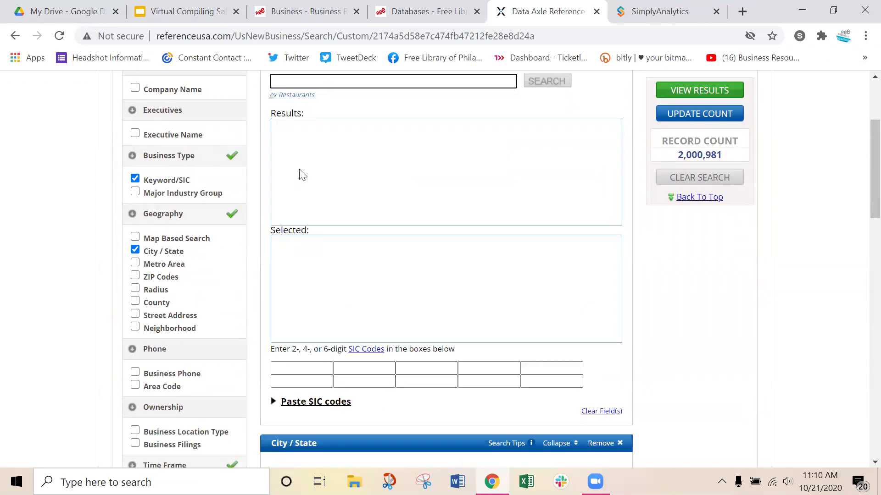
scroll(301, 174, up, 1)
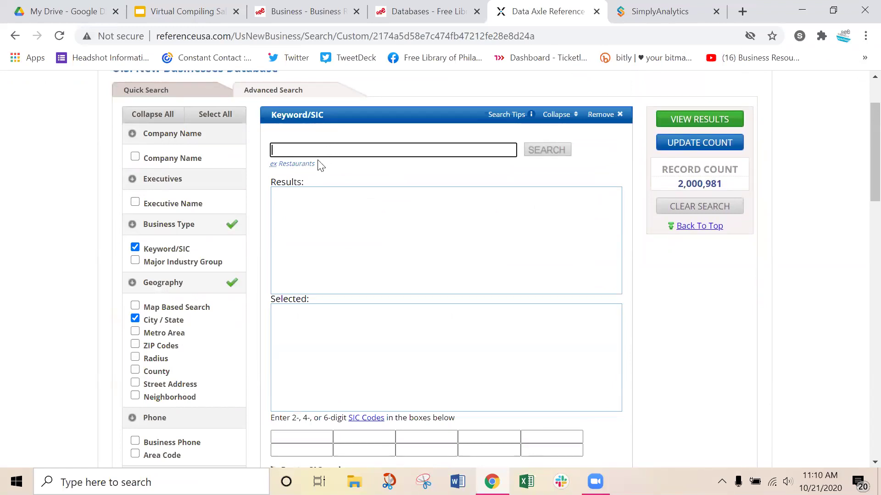
scroll(112, 233, down, 3)
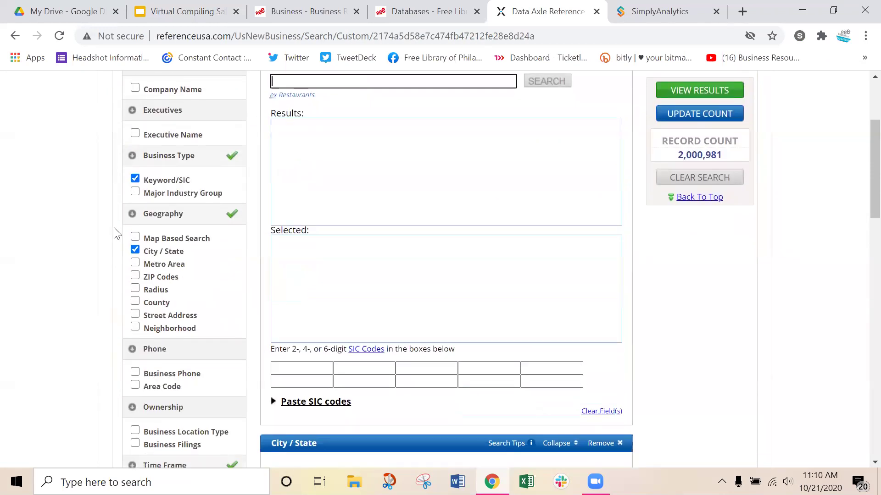
scroll(147, 281, down, 2)
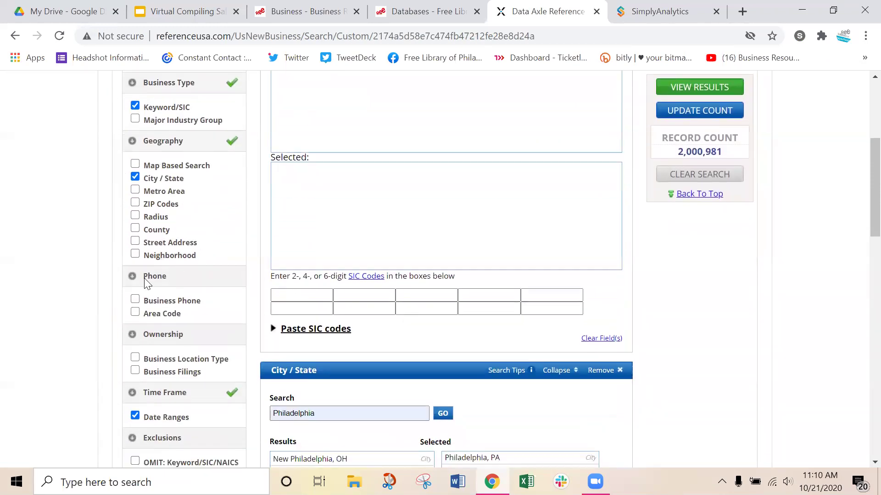
scroll(101, 290, down, 3)
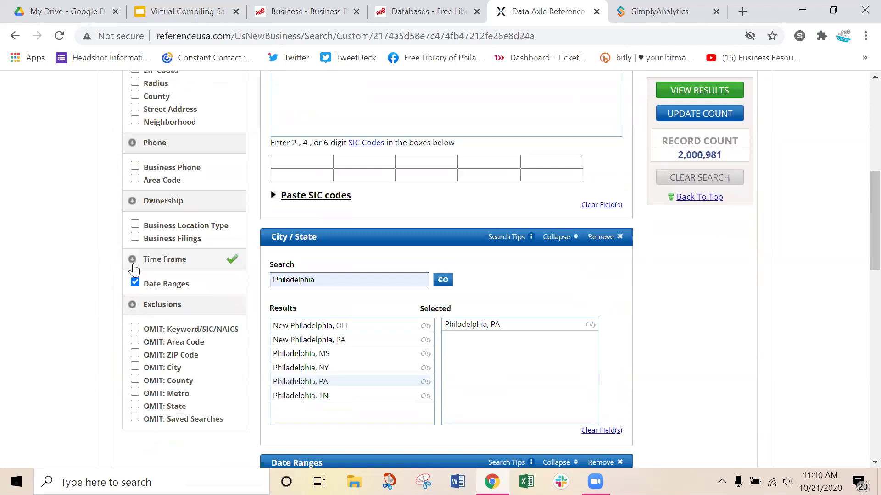
scroll(149, 243, up, 3)
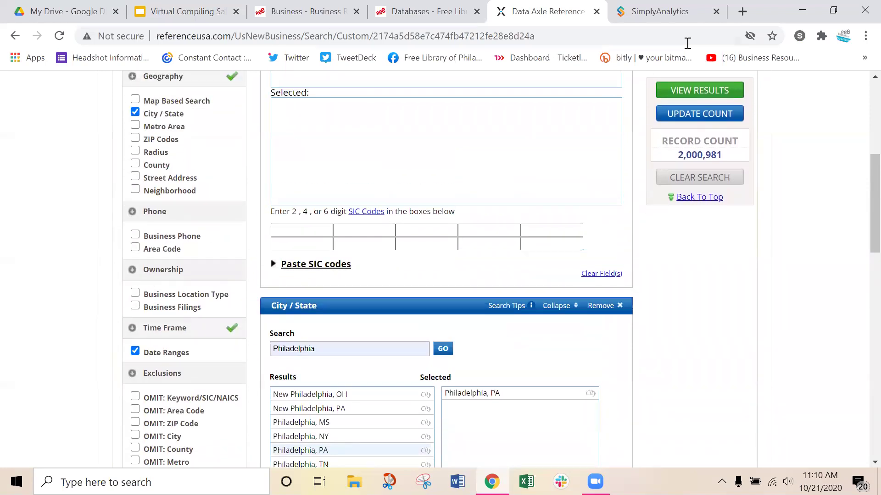
click(678, 112)
- Set the pre-defined date range to Last 3 Months and update the record count
scroll(76, 375, down, 3)
scroll(119, 369, down, 5)
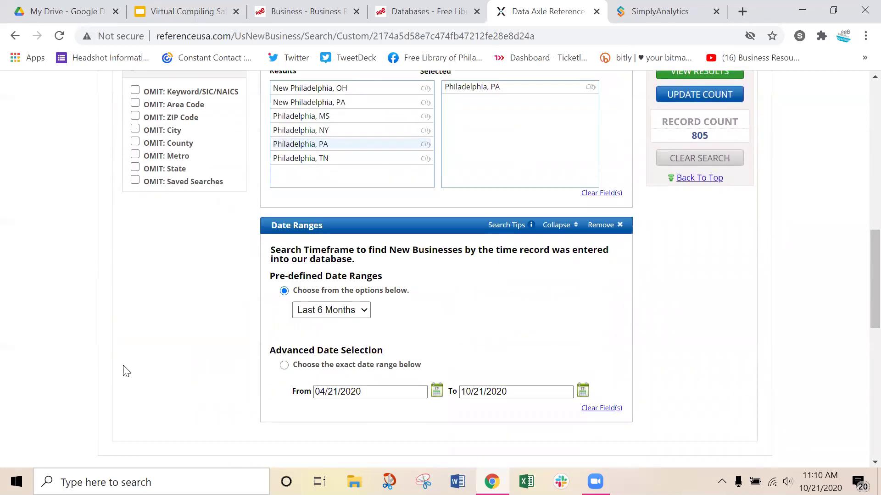
click(345, 274)
click(334, 309)
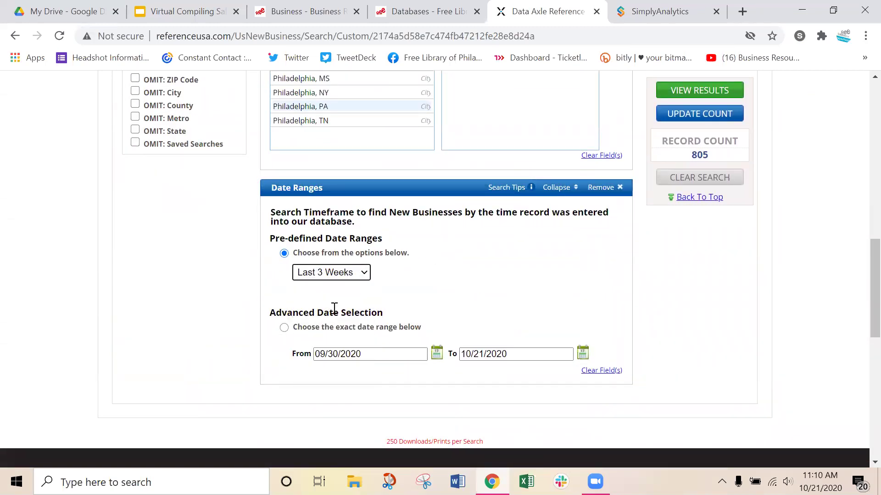
click(335, 278)
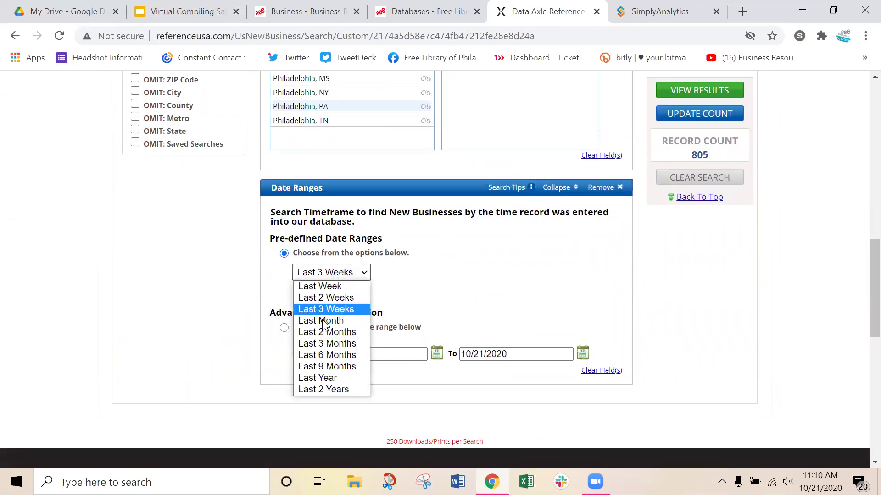
click(327, 344)
click(736, 115)
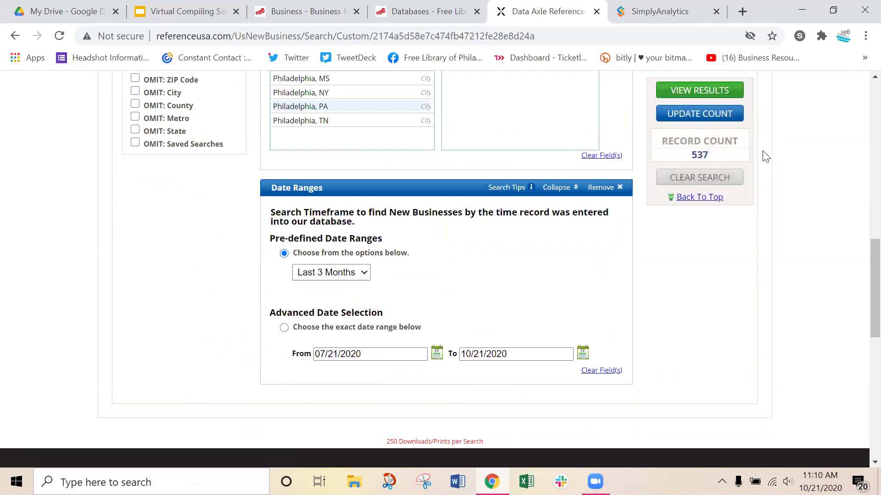
- View the search results, examine the details of the Agape business record, and return to the results list
scroll(763, 153, up, 3)
click(706, 90)
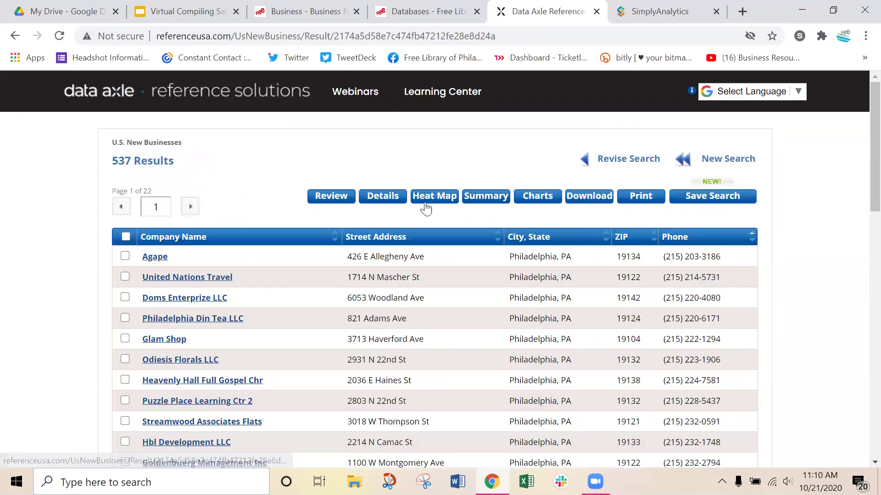
click(155, 258)
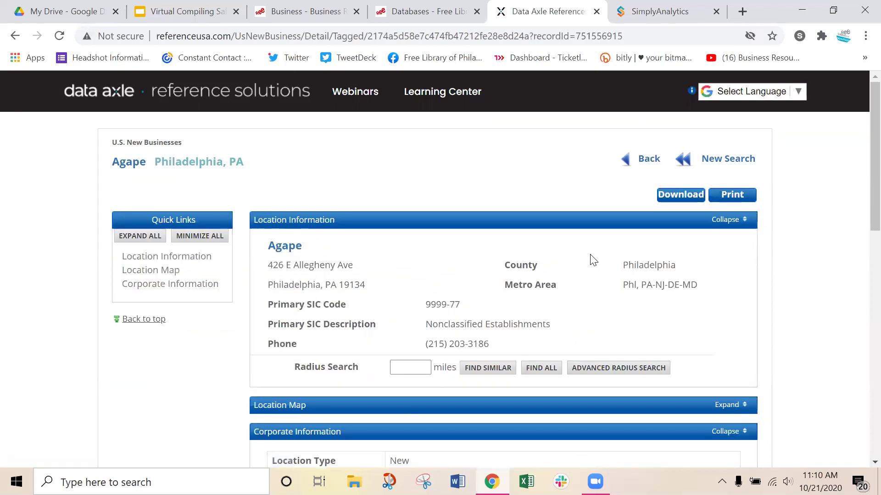
scroll(596, 257, down, 5)
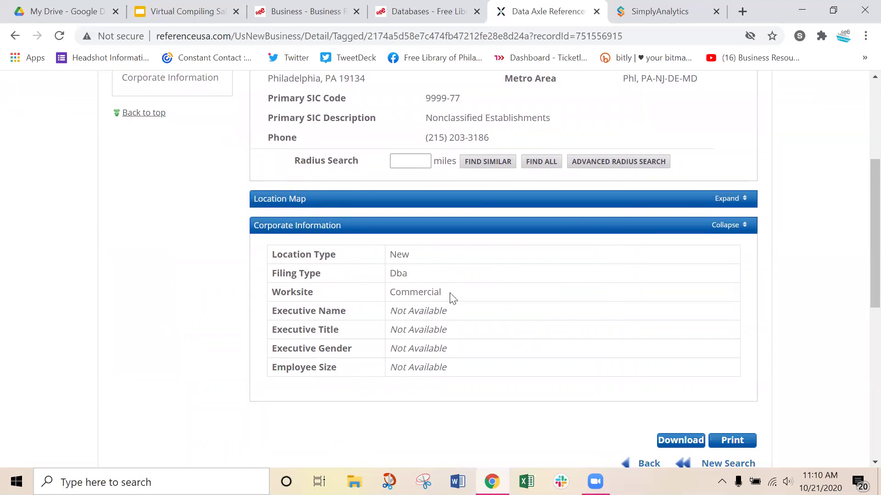
scroll(452, 298, up, 5)
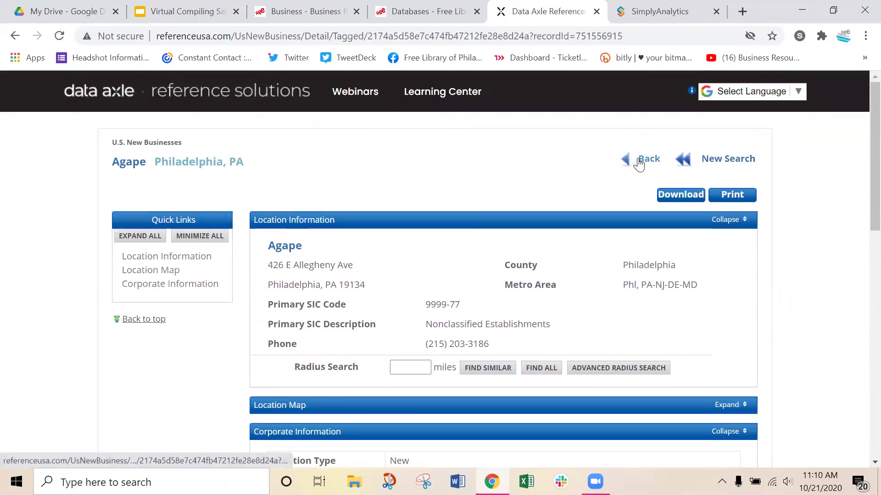
click(639, 164)
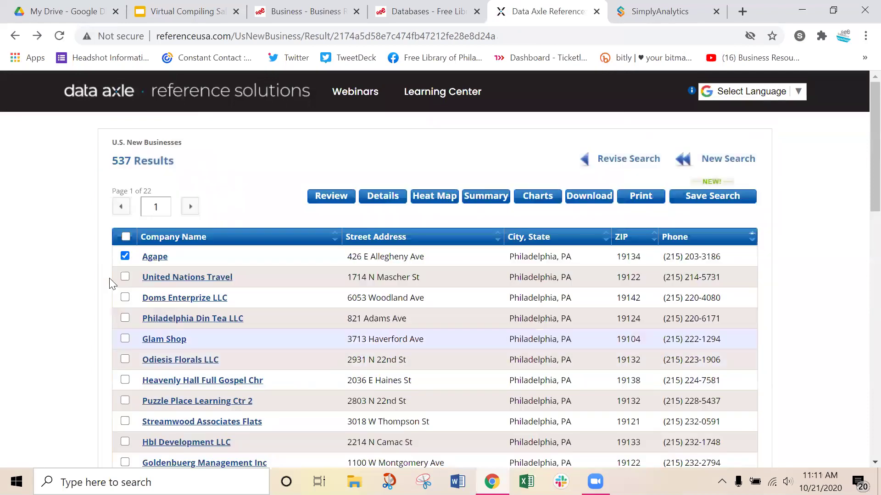
- Select all businesses on the results page and generate a data summary broken down by SIC Code with no geography breakdown
click(124, 256)
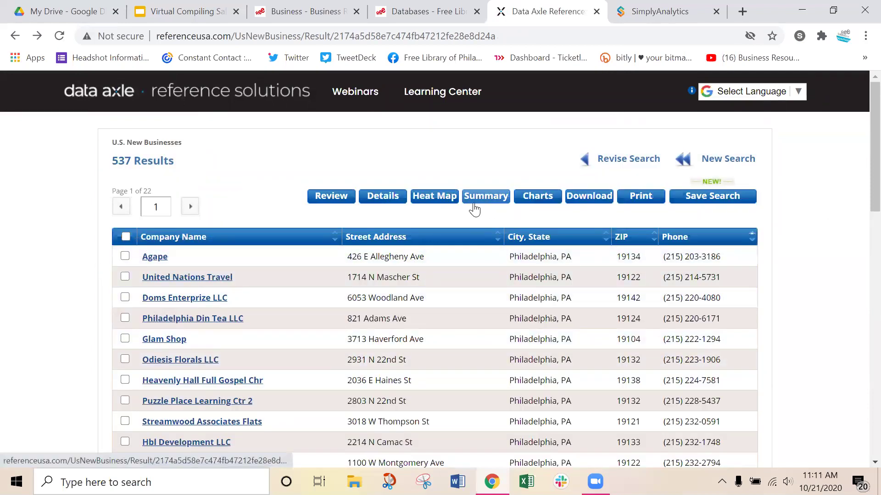
click(125, 237)
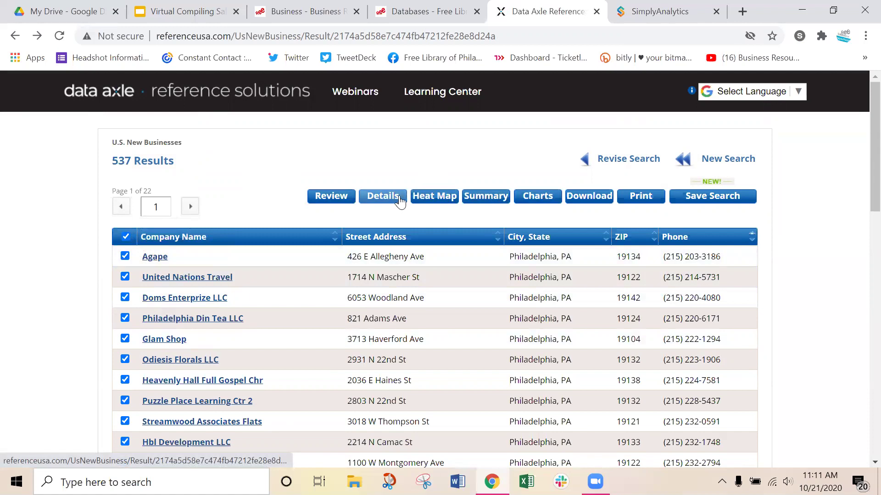
click(481, 196)
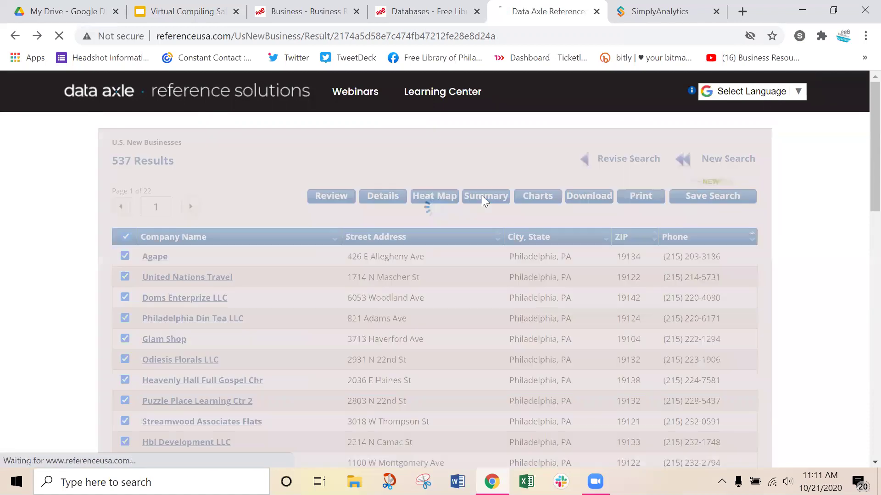
scroll(419, 360, down, 1)
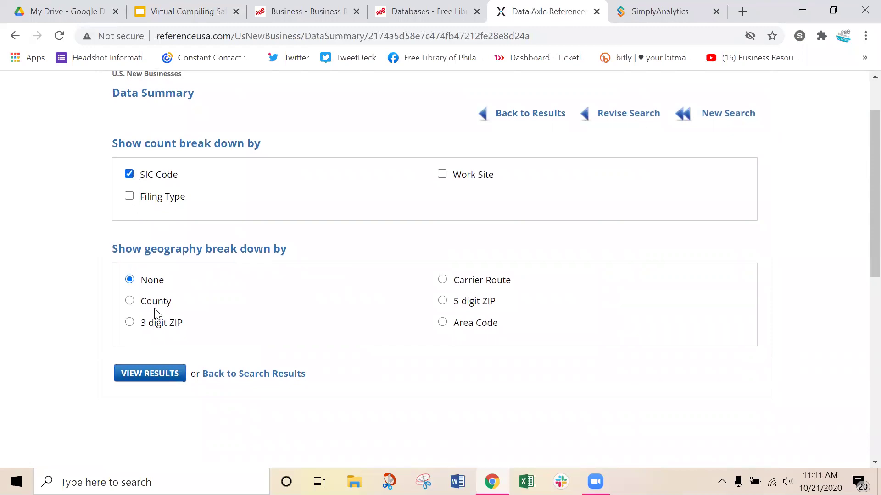
click(143, 373)
- Examine the record counts by SIC description in the summary table, and return to the list of available databases
scroll(101, 340, down, 1)
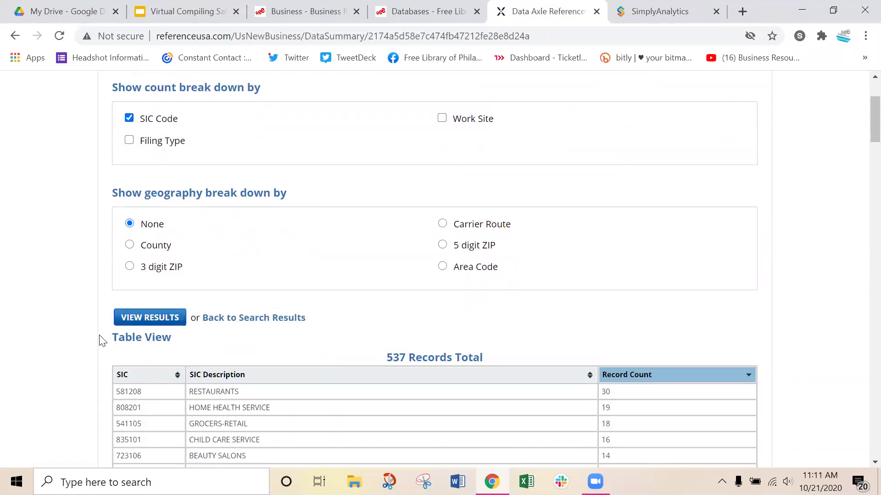
scroll(102, 340, down, 1)
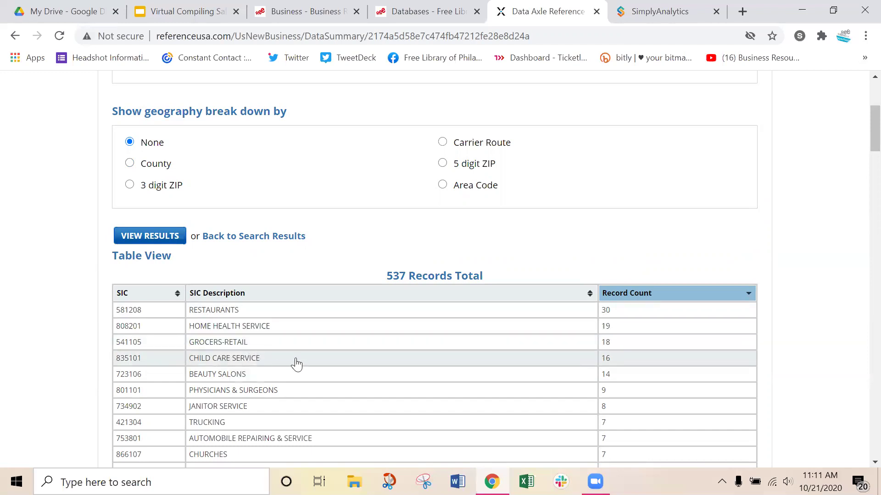
scroll(335, 370, down, 5)
scroll(336, 375, down, 3)
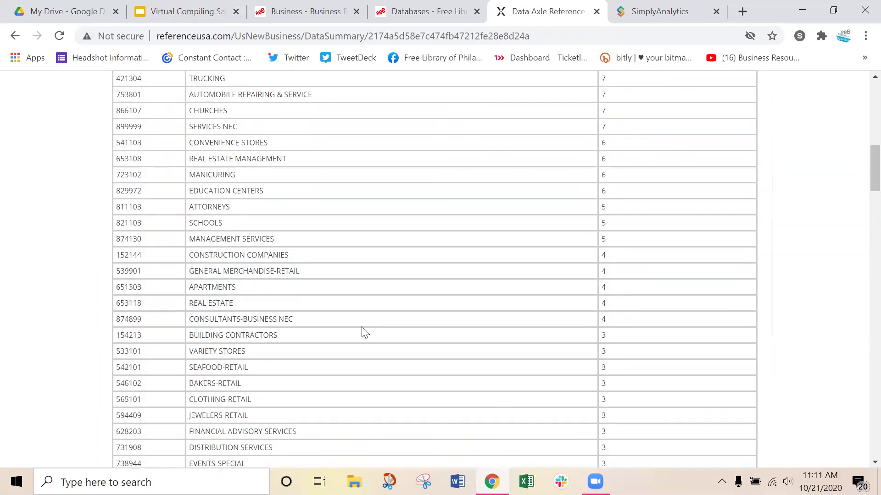
scroll(365, 332, down, 3)
scroll(364, 335, up, 8)
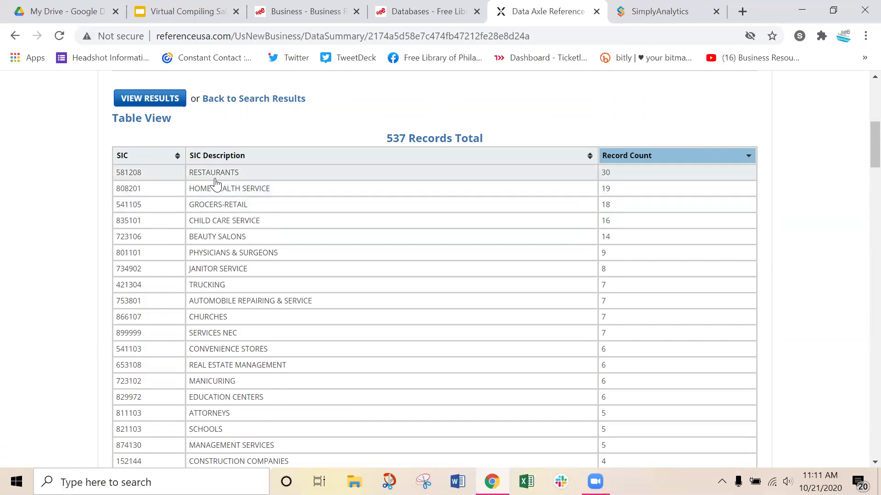
scroll(550, 293, up, 4)
scroll(562, 299, up, 3)
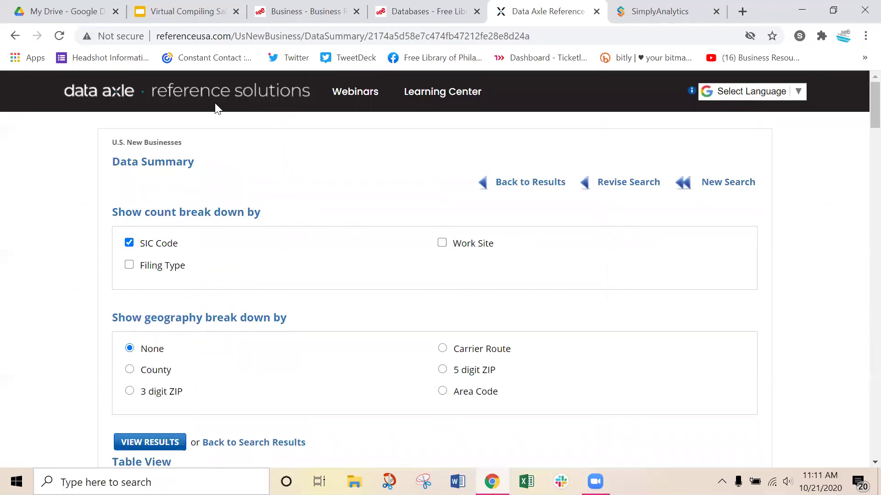
click(127, 102)
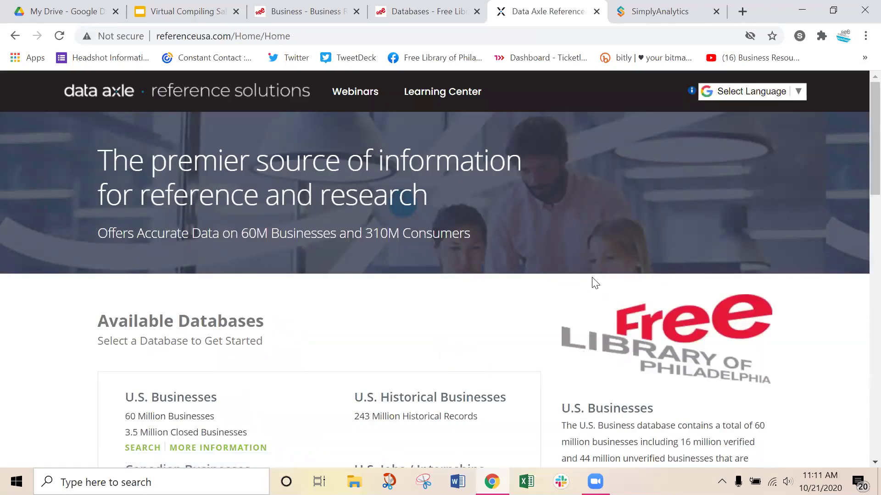
scroll(595, 283, down, 2)
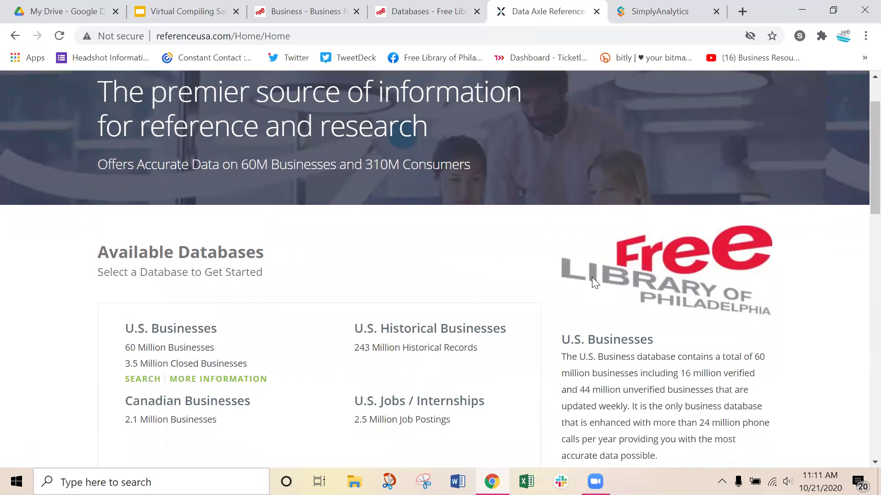
- Switch to the Google Slides presentation, show it full screen, and advance to slide 36, Consumer & Demographic Research
click(157, 18)
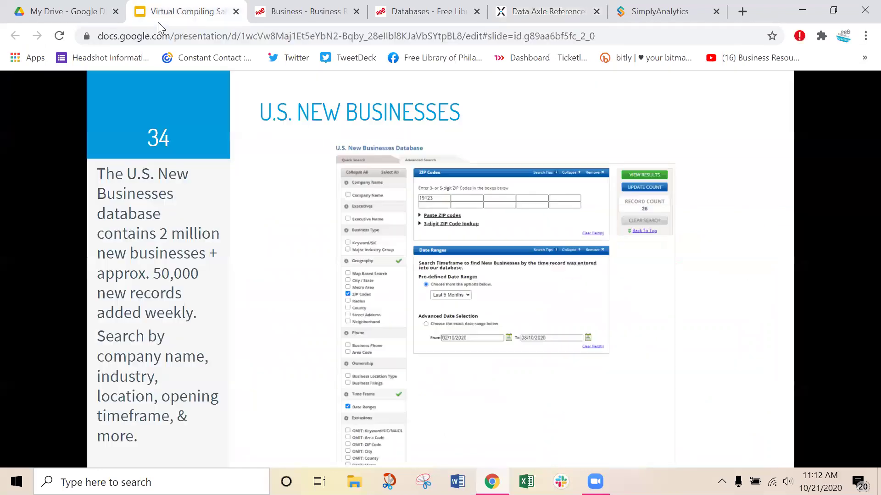
mouse_move(375, 432)
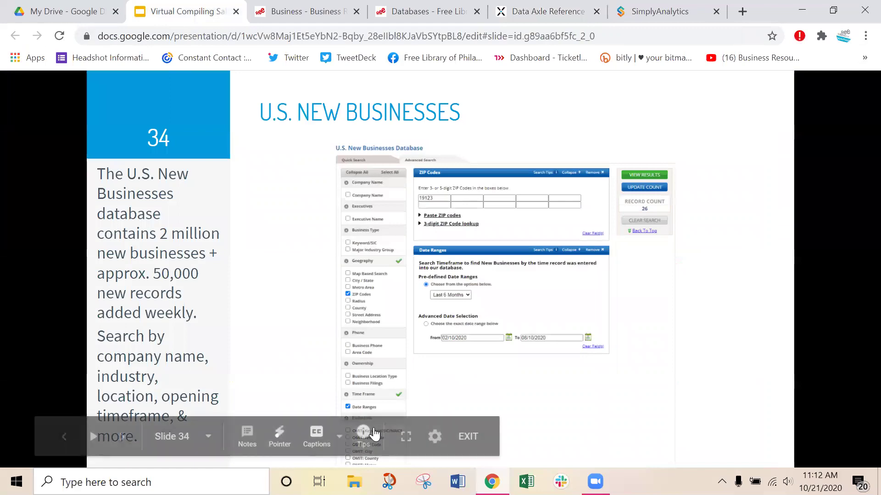
click(405, 436)
key(Right)
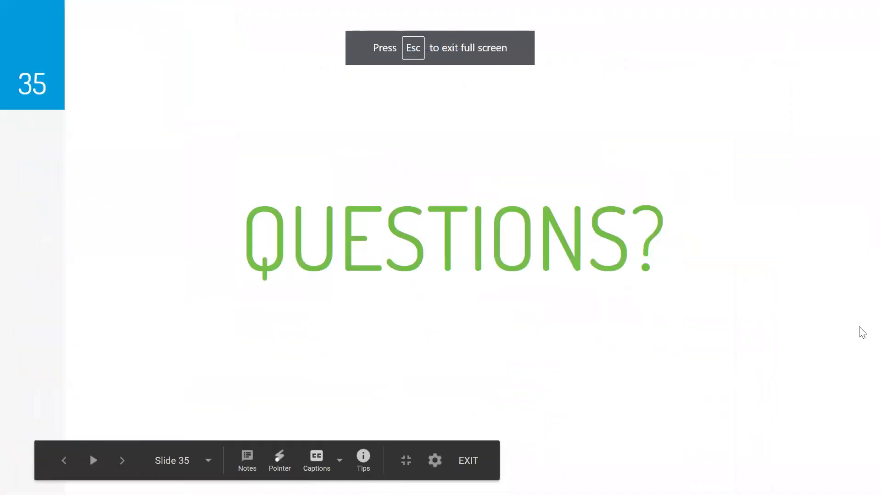
key(Right)
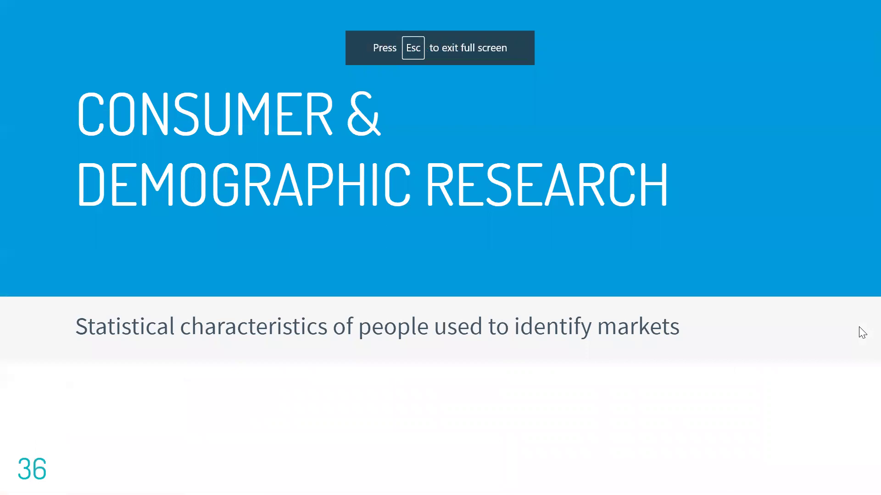
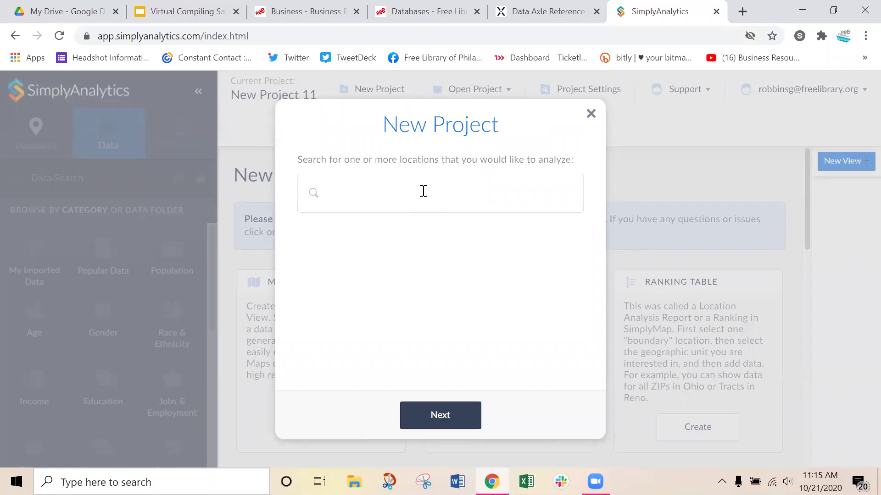
- Try to search for ZIP code 19147 as the new project's location, and close the expired SimplyAnalytics session
text(19)
text(47)
key(BackSpace)
key(BackSpace)
text(1)
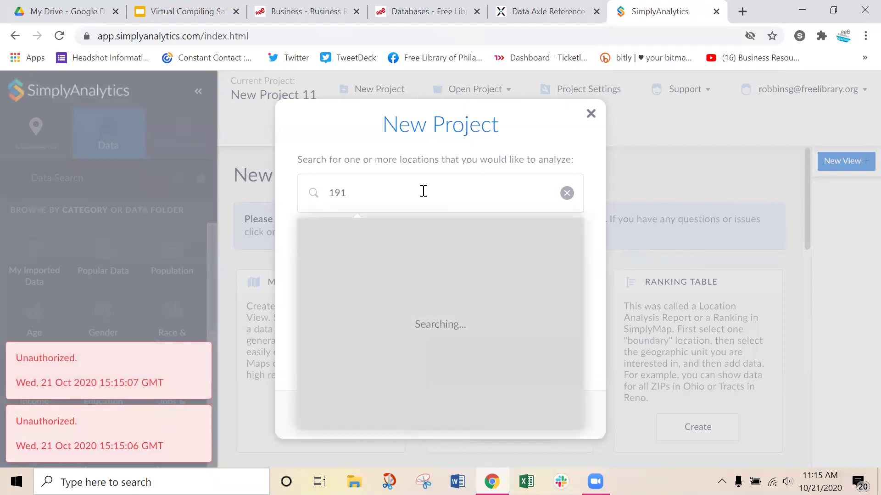
text(47)
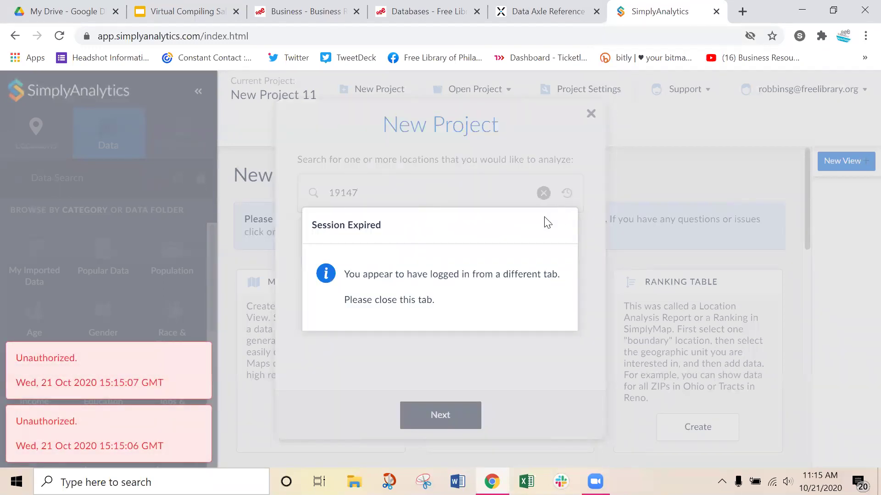
click(716, 11)
- Find SimplyAnalytics in the Free Library's business databases list and open it in a new browser tab
click(482, 18)
scroll(432, 175, down, 5)
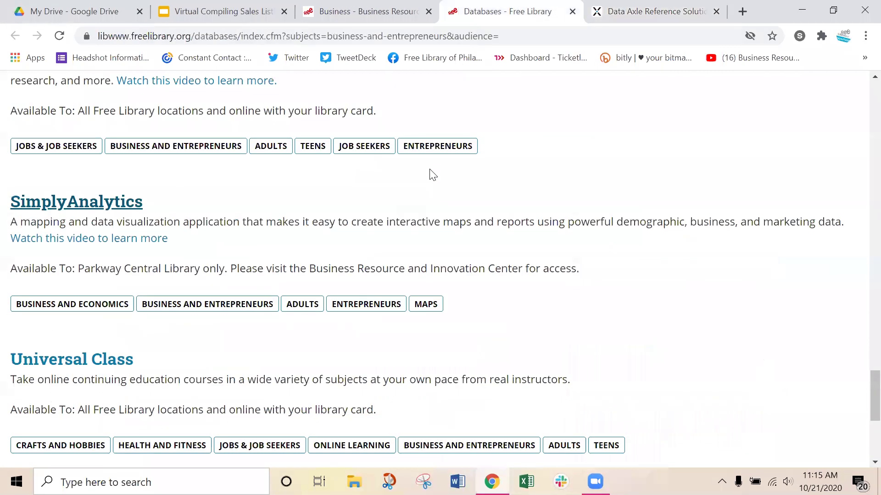
right_click(80, 212)
click(115, 213)
click(527, 13)
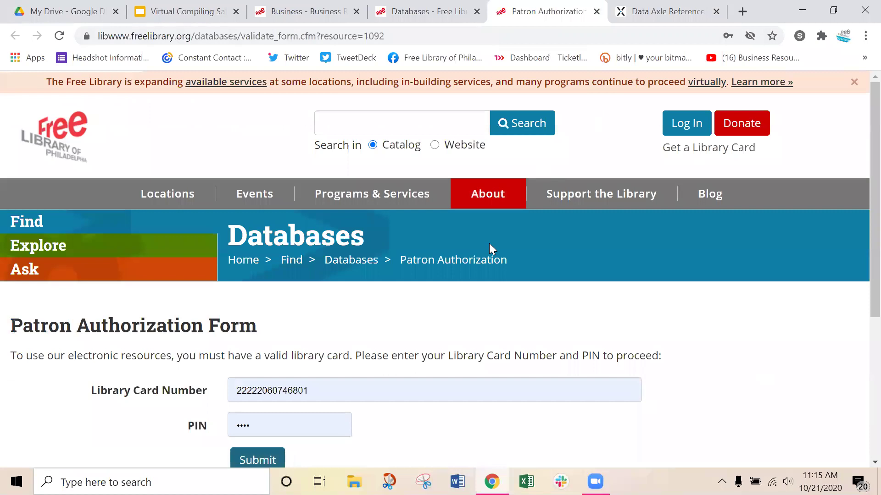
- Submit the prefilled library card authorization form and sign in to SimplyAnalytics with the saved account
scroll(490, 244, down, 1)
click(264, 396)
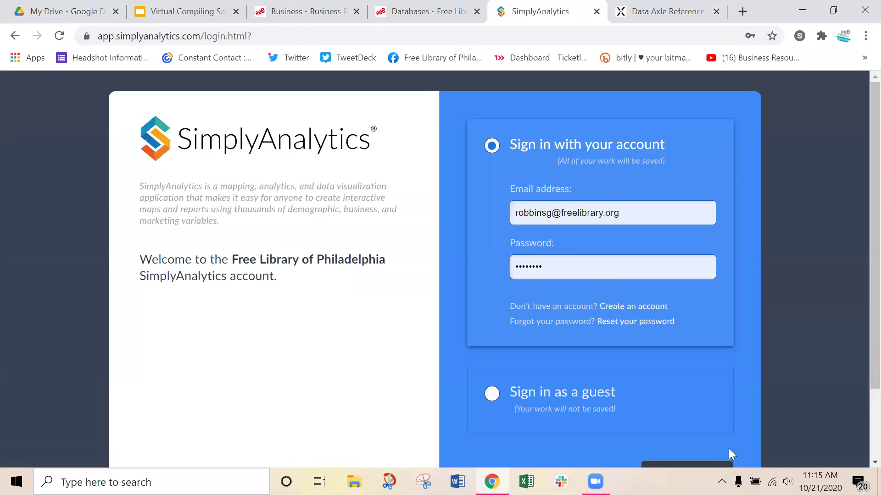
scroll(729, 452, down, 1)
click(687, 409)
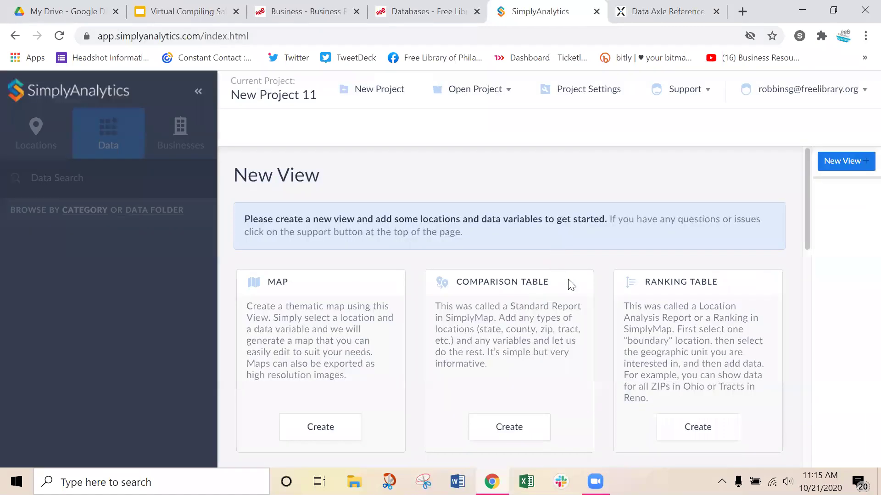
- Start a new project and add ZIP code 19147, Philadelphia, PA and the city of Philadelphia, PA as its locations
click(380, 88)
click(412, 188)
text(19147)
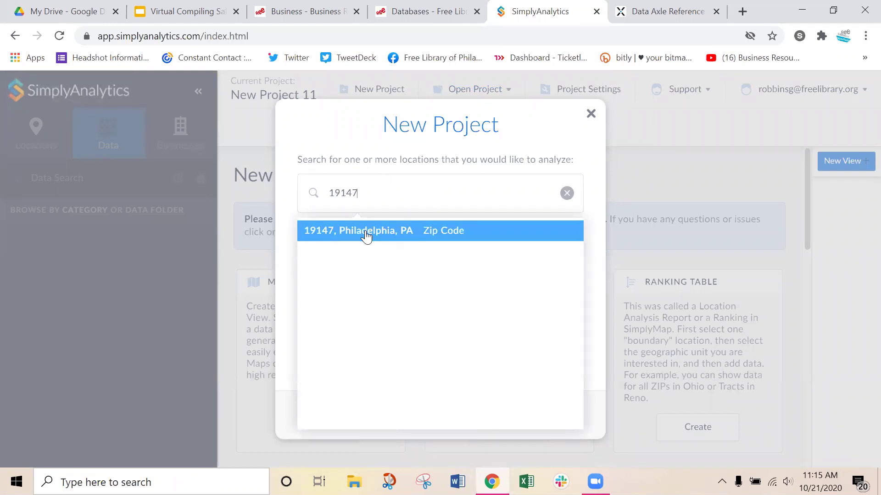
click(366, 234)
click(372, 200)
text(phila)
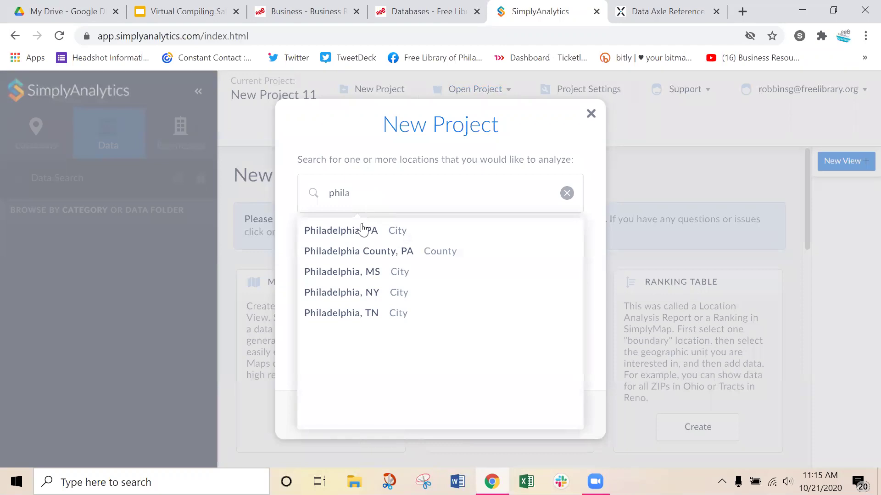
click(363, 231)
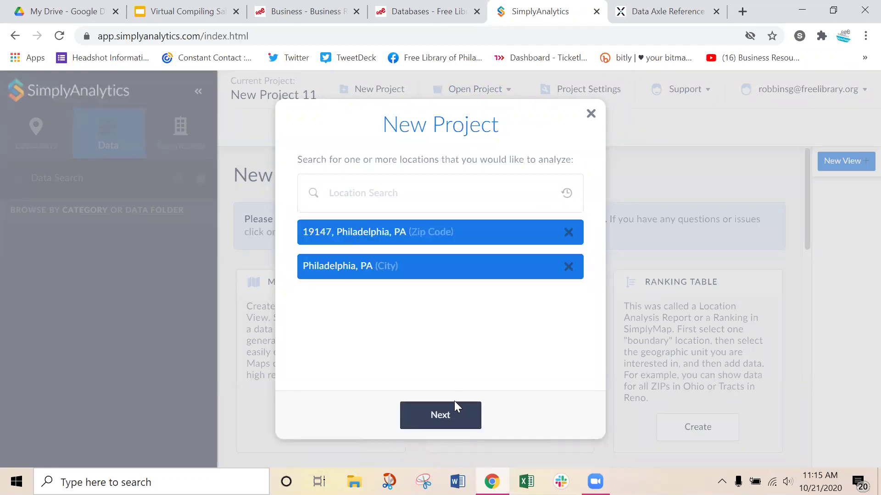
- Choose only Median Household Income and % Households w/Income $100,000 and Over as seed variables, and generate the project
click(451, 415)
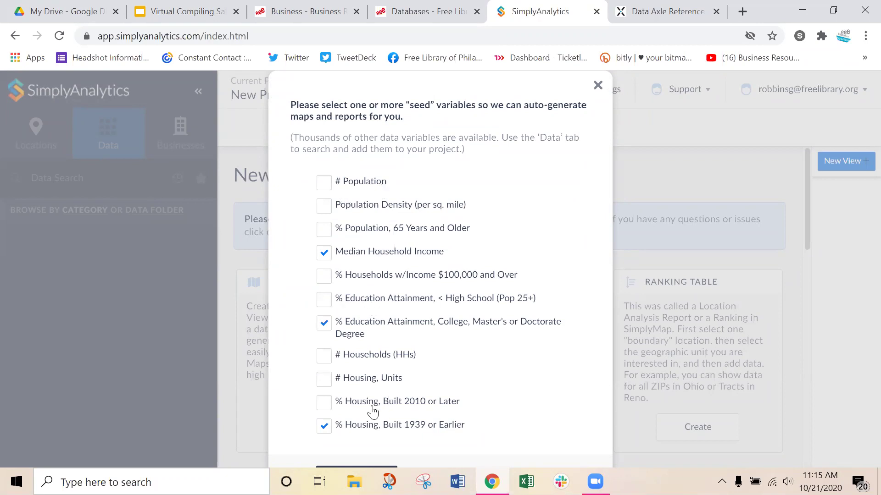
click(325, 431)
click(327, 327)
click(324, 277)
click(372, 467)
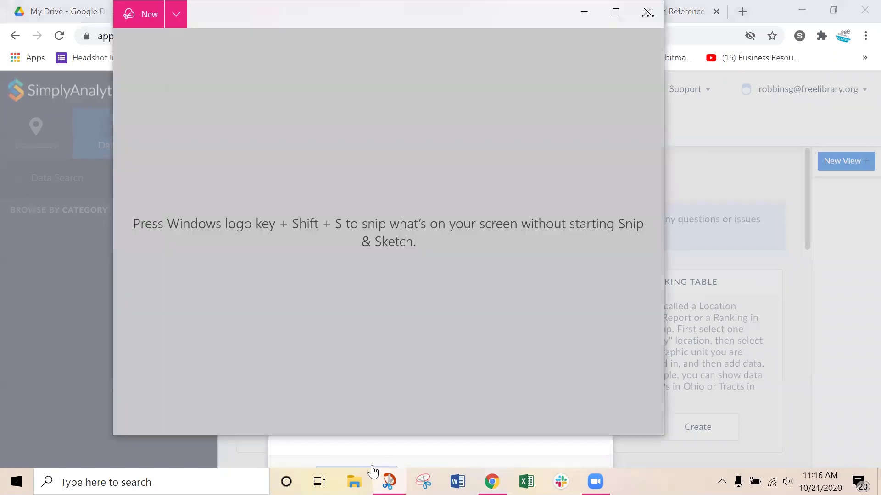
click(373, 467)
click(369, 464)
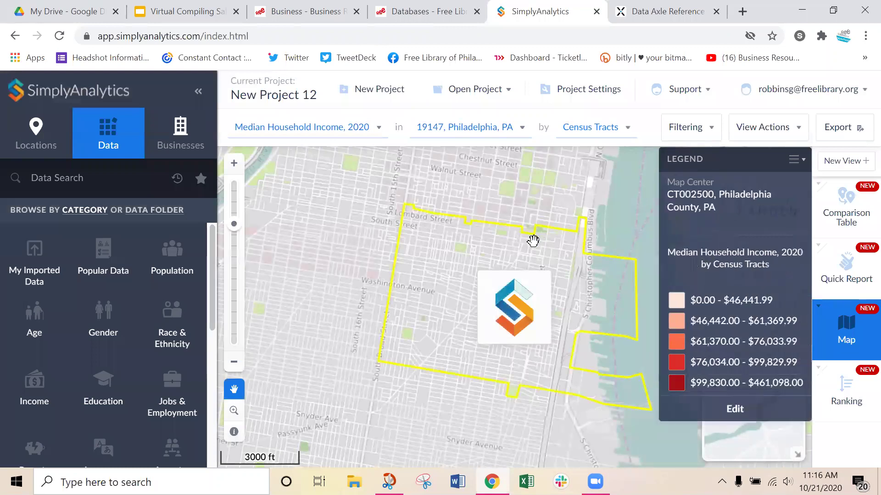
- Examine the location and geographic unit choices available for the Median Household Income map
click(446, 129)
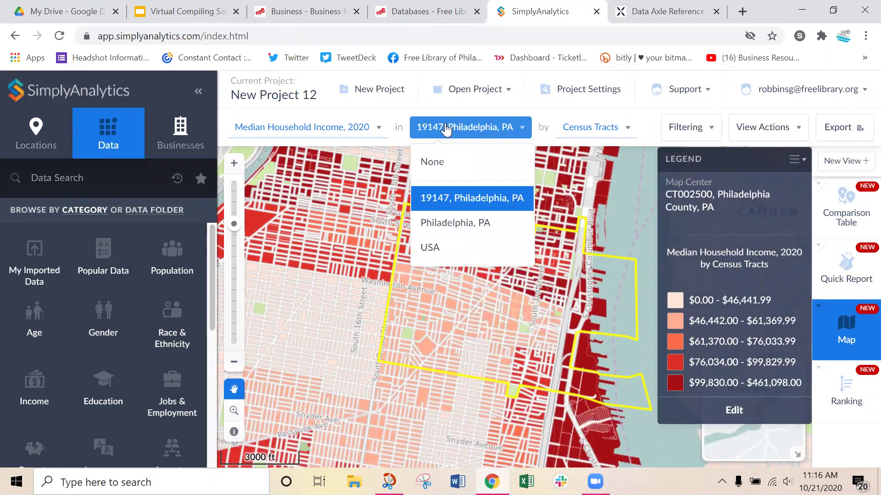
click(367, 129)
click(535, 139)
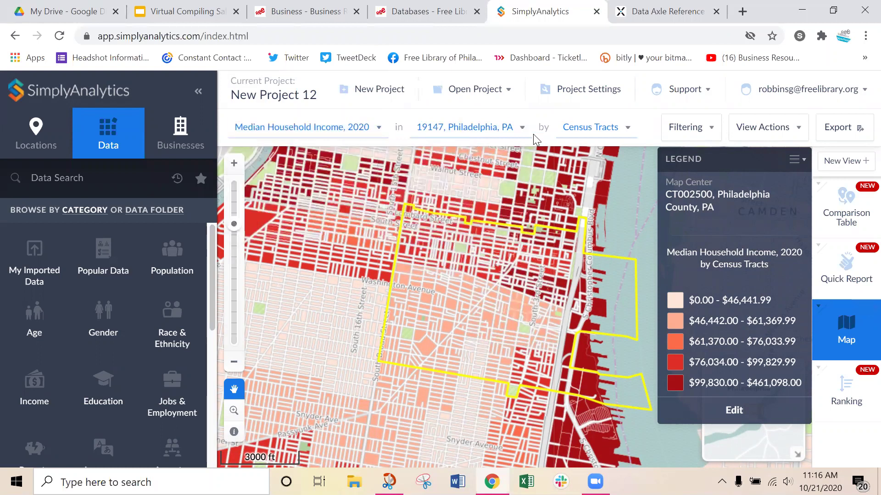
click(564, 133)
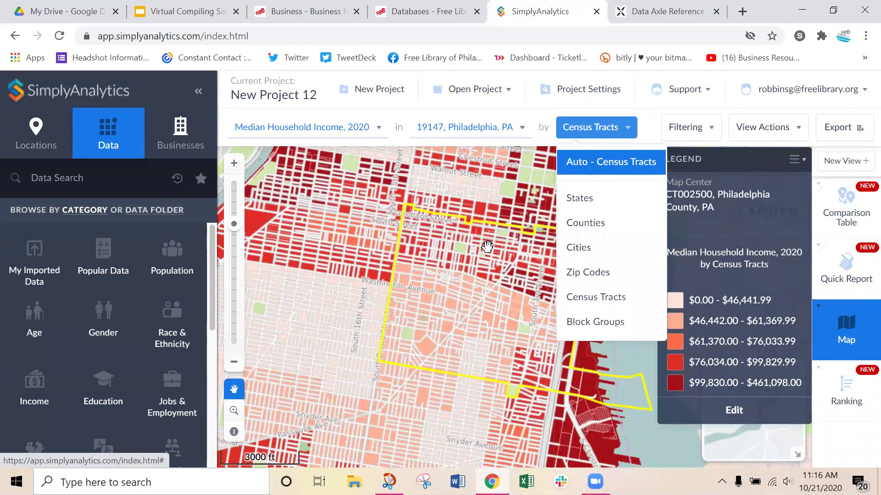
click(597, 177)
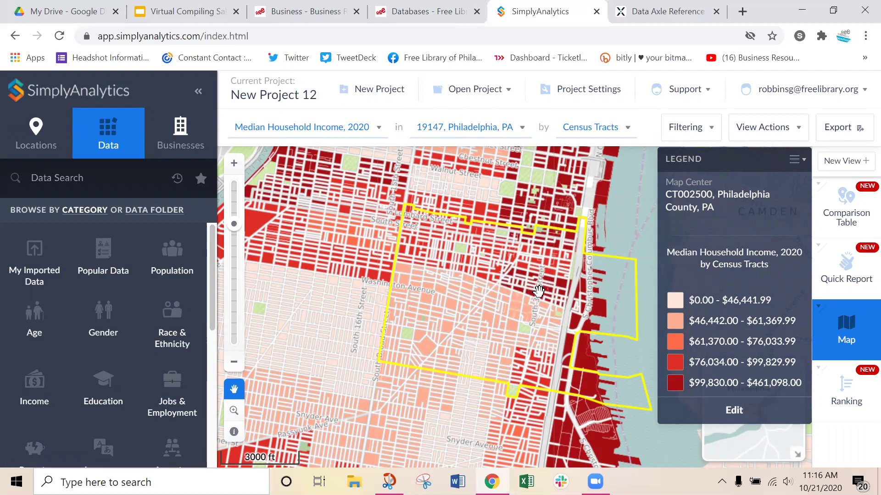
- Display the Median Household Income map by Zip Codes, and return it to Census Tracts
click(572, 127)
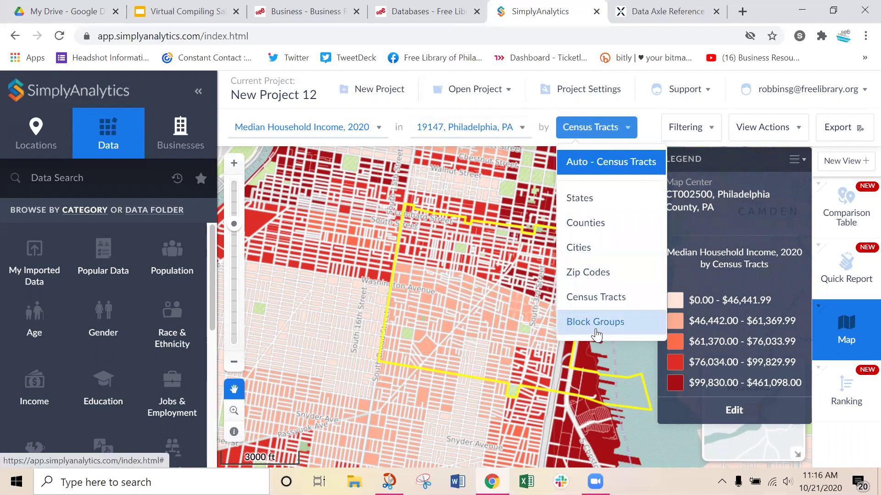
click(598, 272)
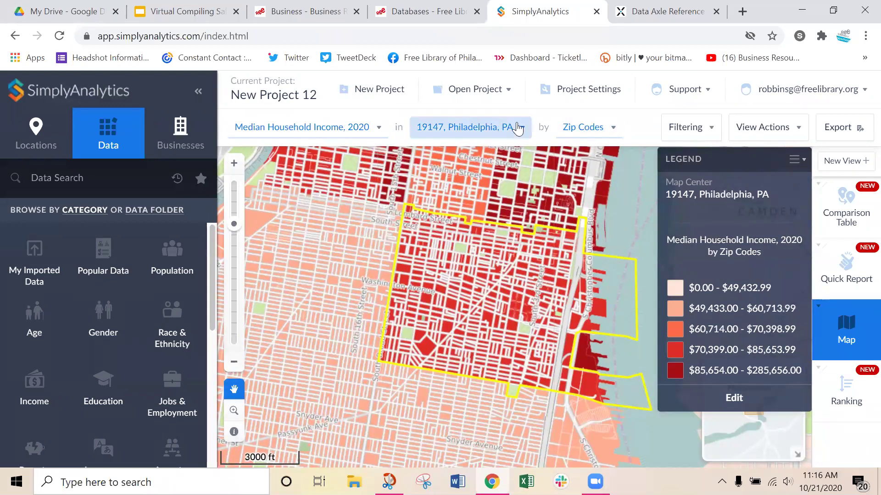
click(583, 127)
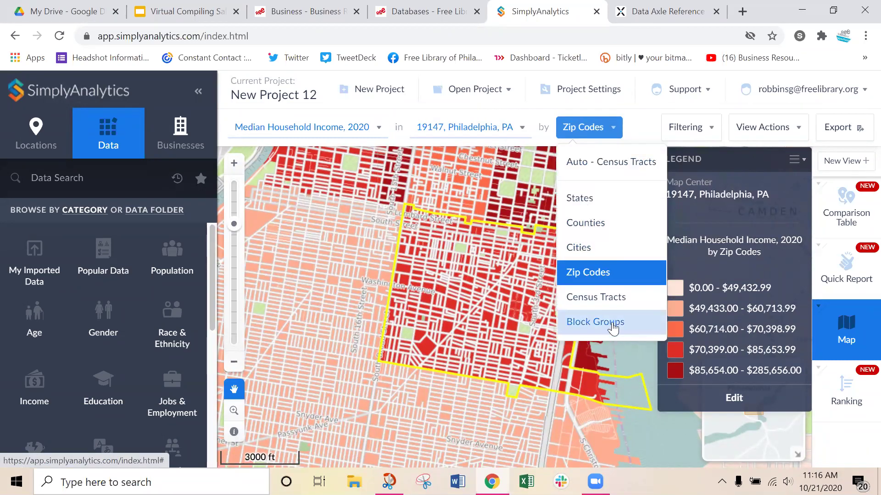
click(608, 298)
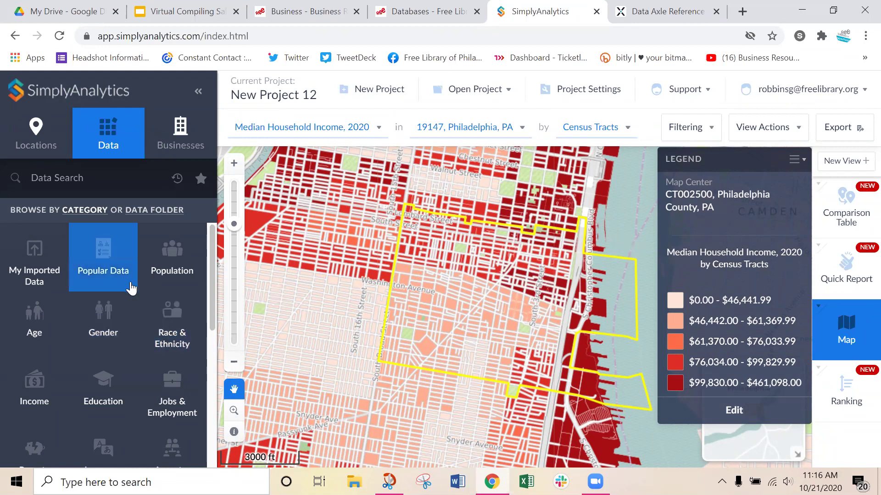
- Search the project's data variables for "cat"
click(46, 157)
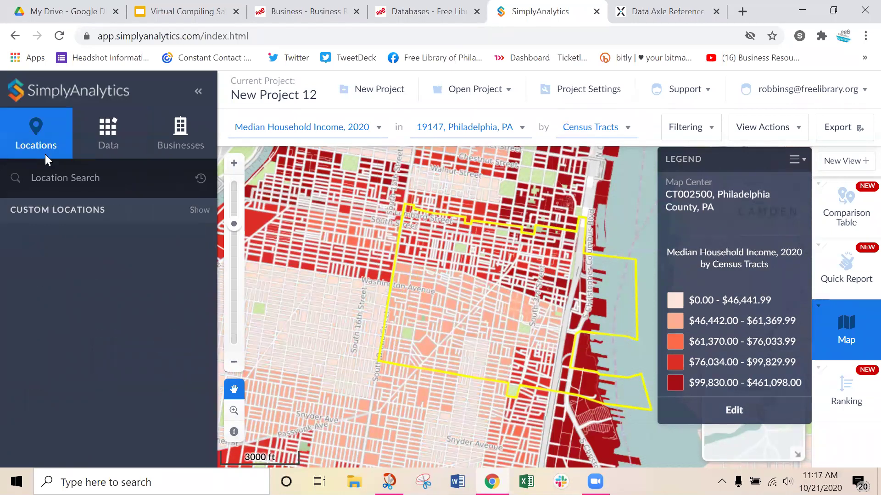
click(120, 133)
click(78, 176)
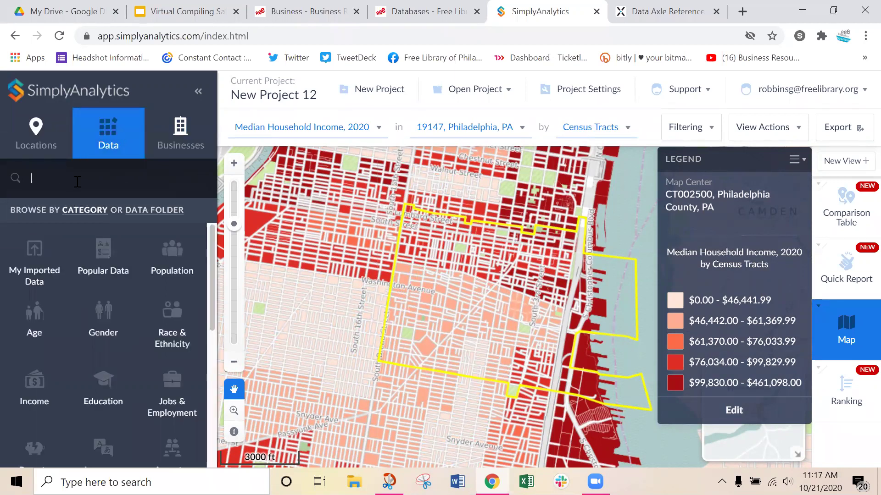
text(pe)
key(BackSpace)
text(cat)
key(Return)
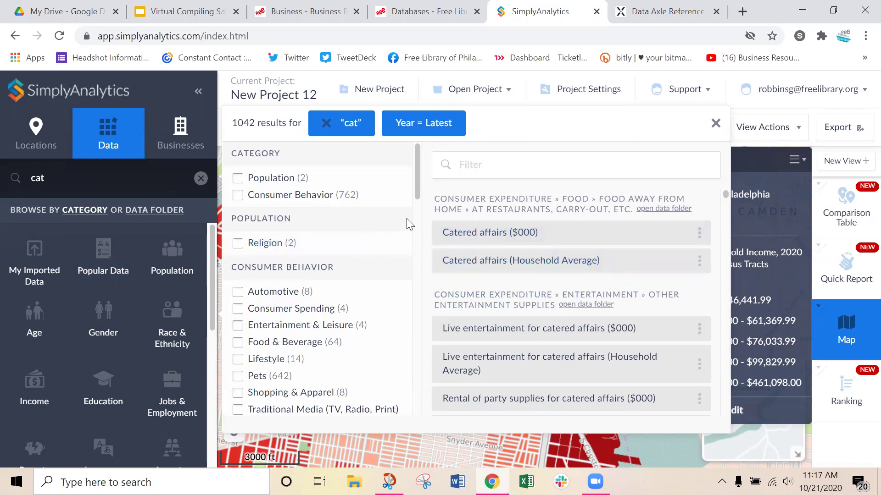
- Look through the variables found and narrow them to the Pets group under Consumer Behavior
scroll(541, 247, down, 2)
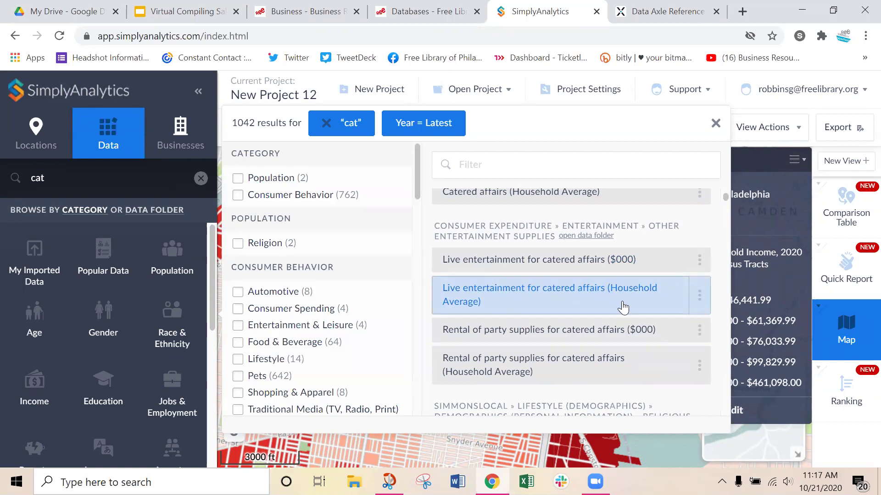
scroll(621, 305, up, 2)
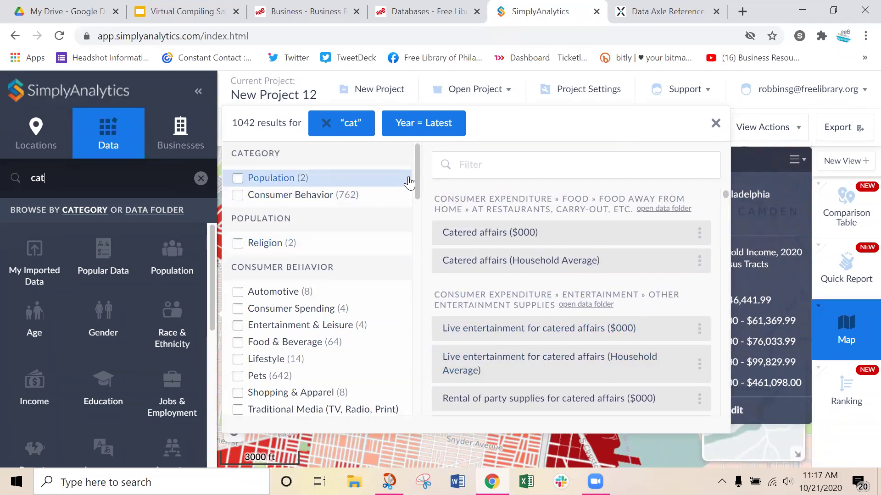
drag(417, 174, 421, 196)
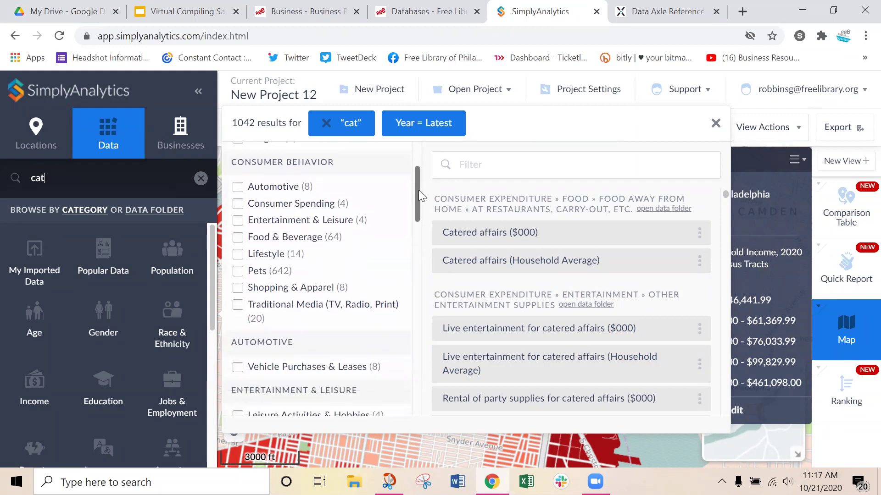
click(238, 273)
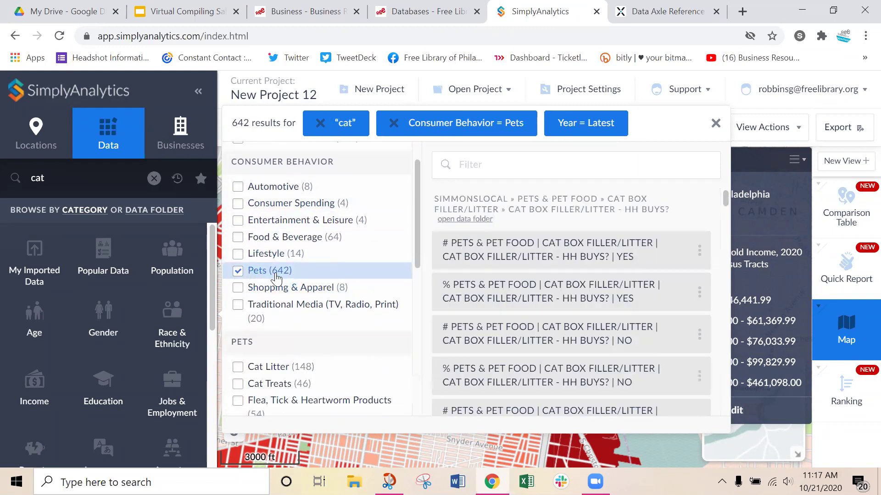
- Examine the remaining filter options and the cat litter purchase, type and brand variables in the results
scroll(277, 279, down, 2)
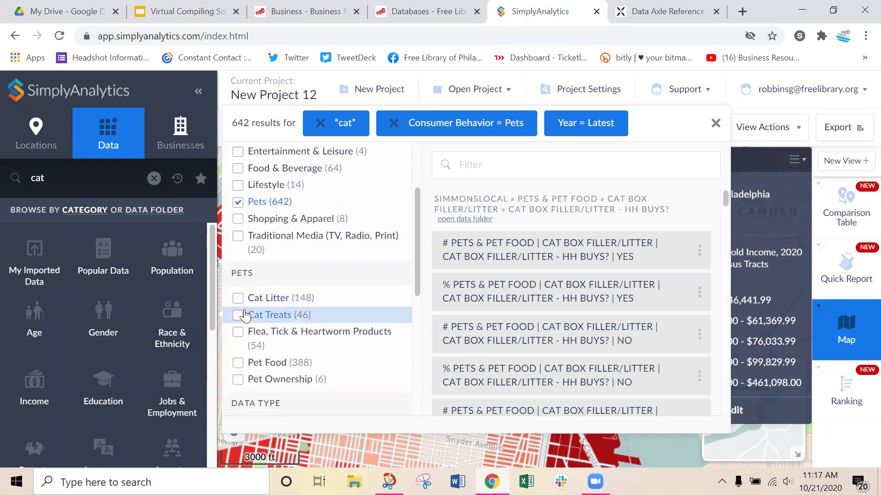
scroll(256, 323, down, 3)
scroll(260, 324, down, 2)
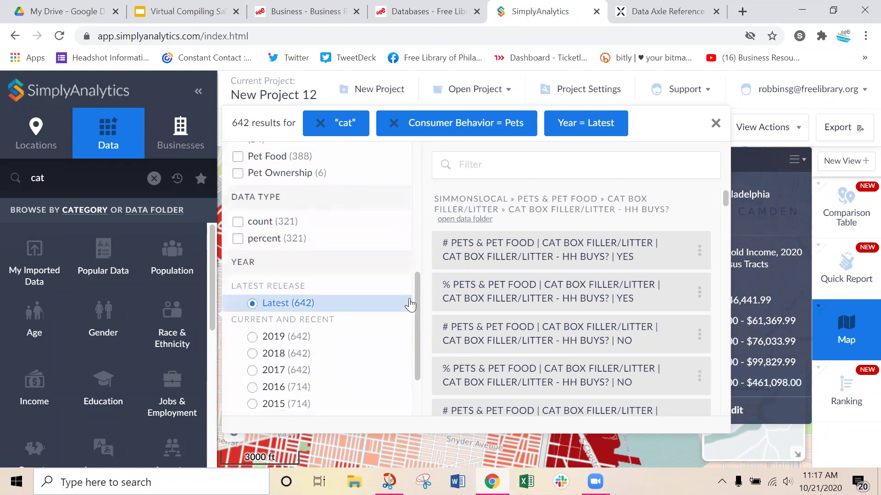
scroll(315, 316, down, 2)
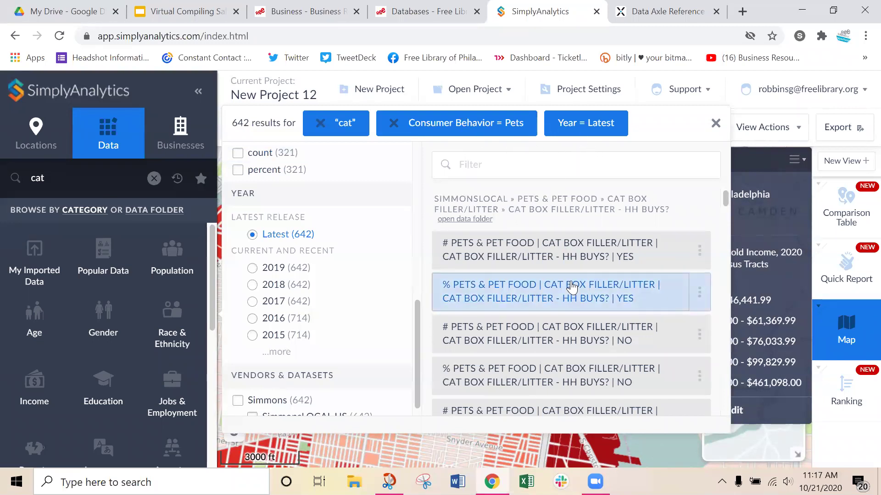
scroll(569, 288, down, 3)
scroll(571, 290, down, 8)
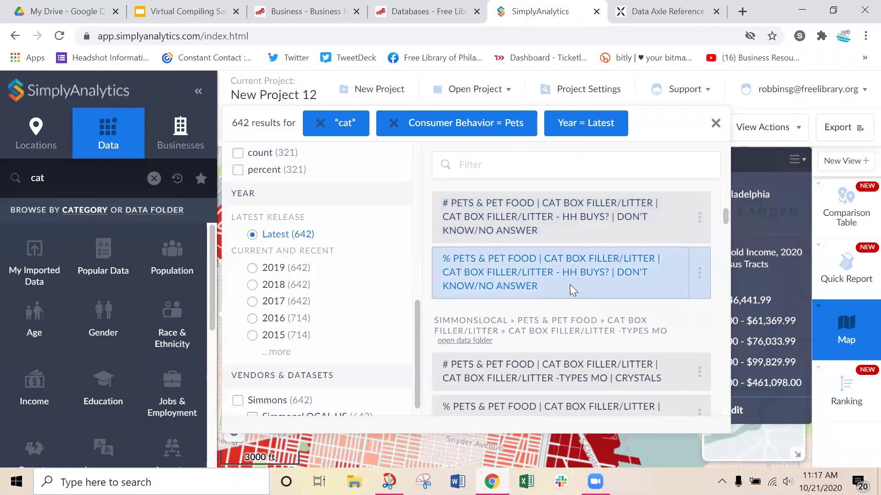
scroll(571, 293, down, 8)
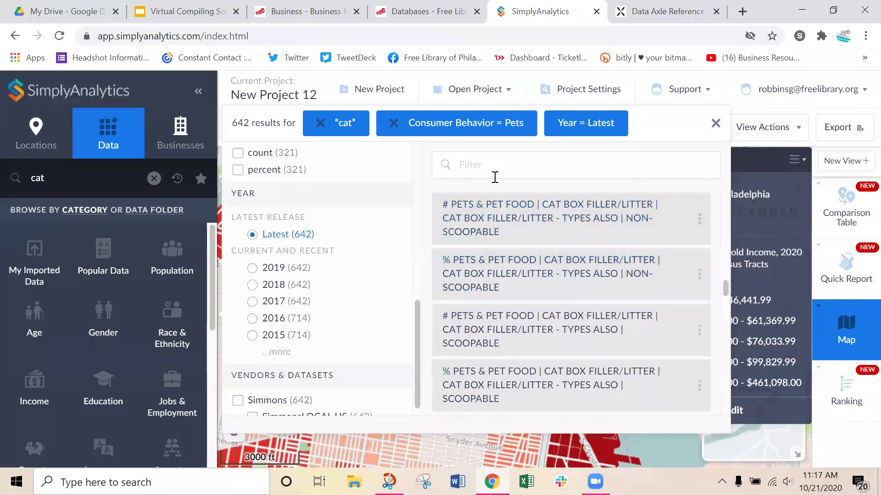
scroll(530, 301, down, 3)
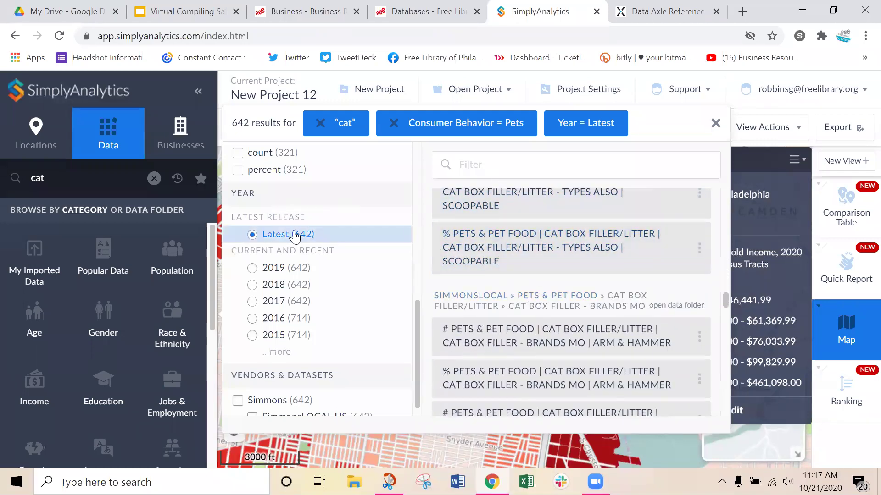
scroll(617, 303, down, 4)
scroll(620, 304, down, 10)
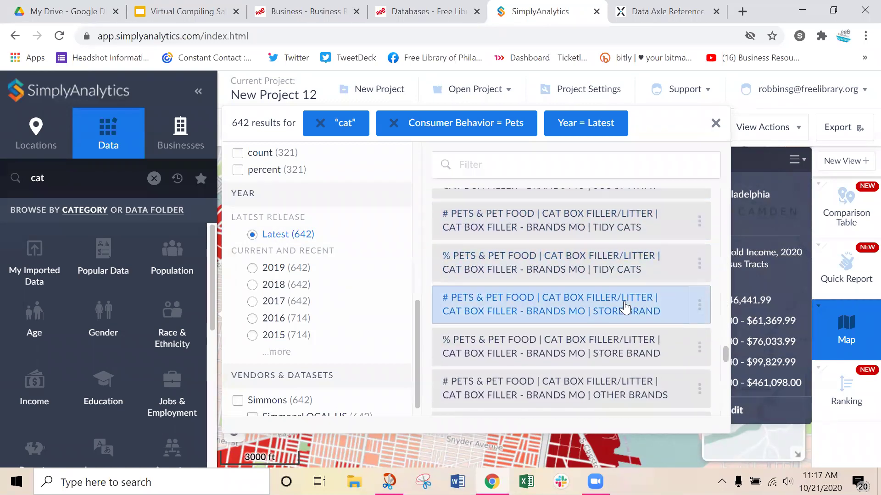
- Narrow the cat variables to Pet Ownership, examine those for number of cats in the household, and close the results
scroll(596, 263, down, 3)
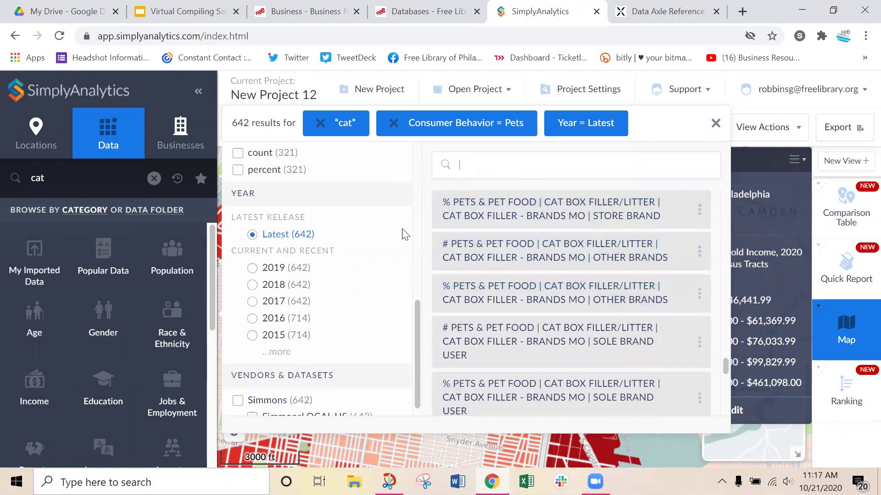
scroll(521, 271, down, 2)
scroll(359, 271, up, 5)
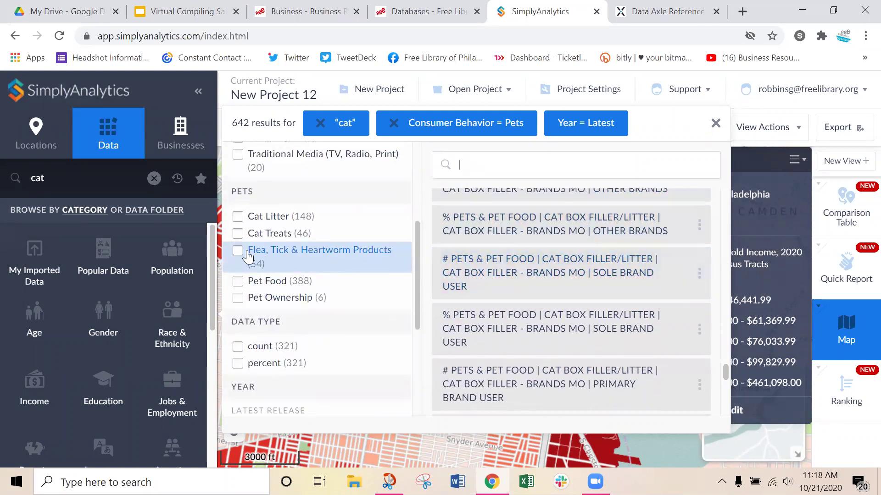
scroll(291, 261, up, 3)
scroll(294, 275, down, 3)
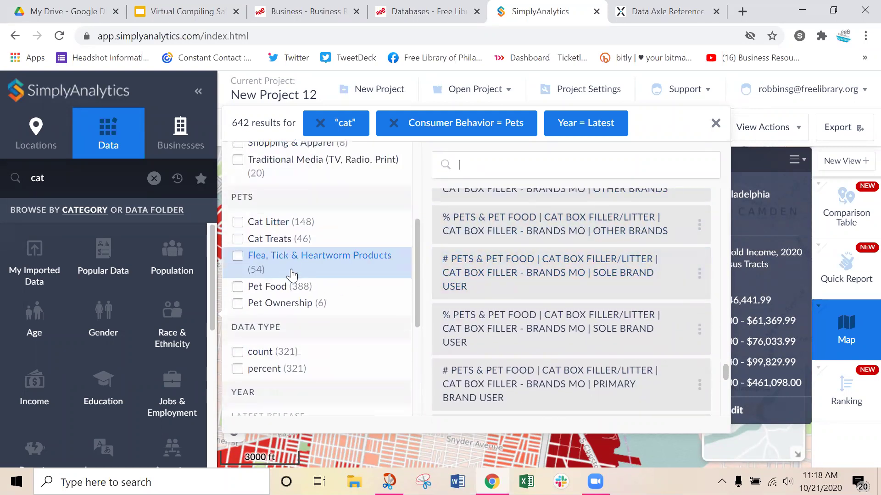
click(294, 299)
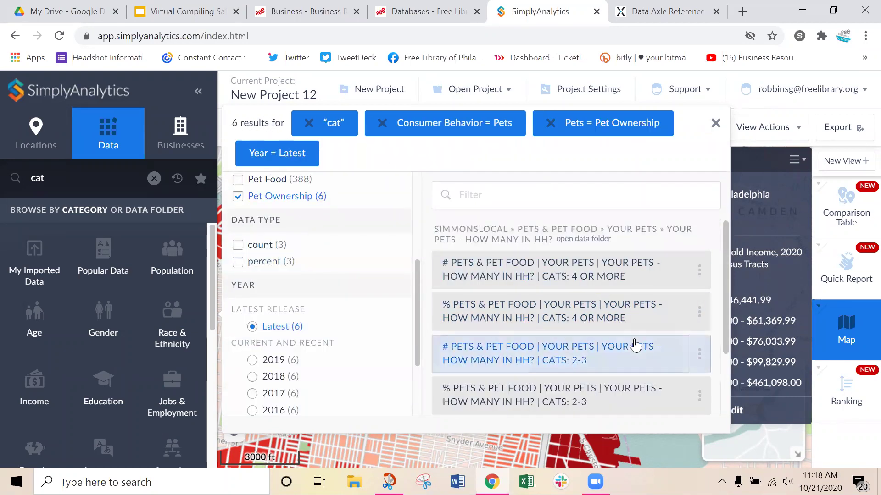
scroll(614, 275, down, 2)
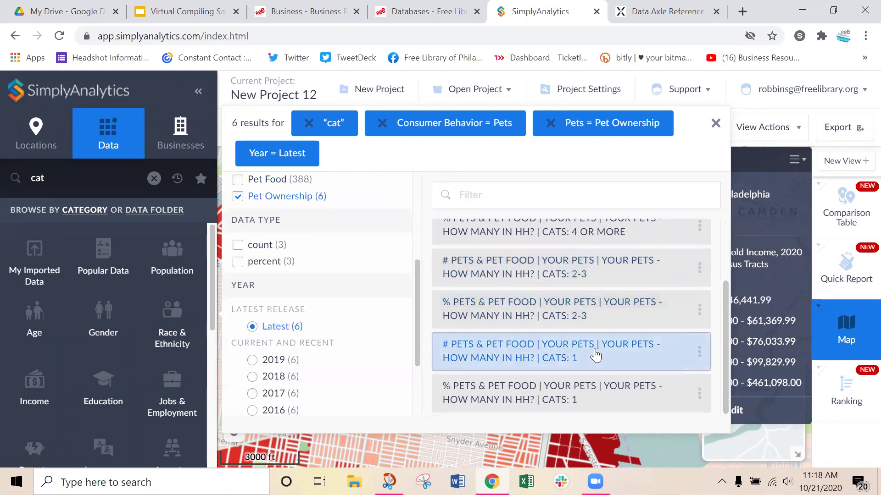
scroll(599, 352, up, 3)
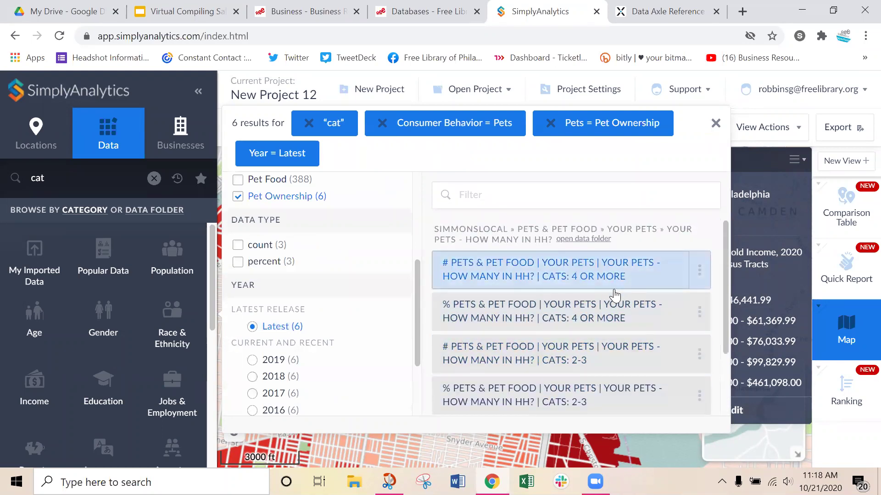
scroll(608, 352, down, 3)
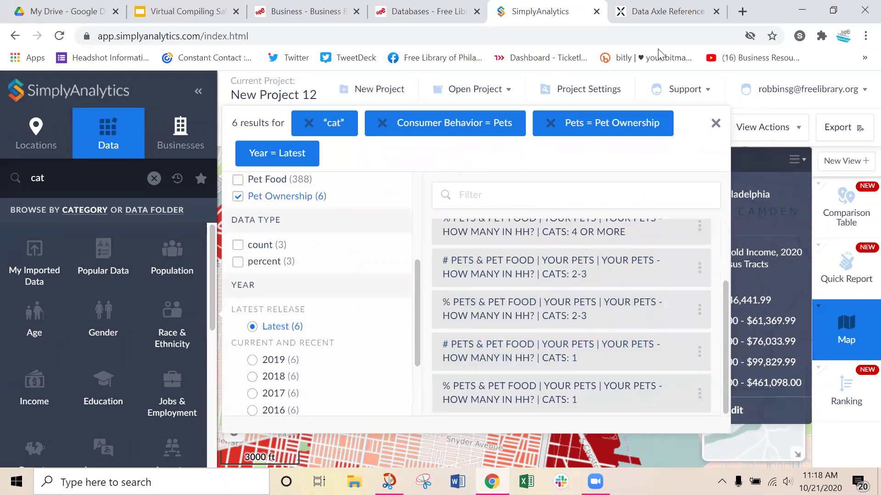
click(715, 124)
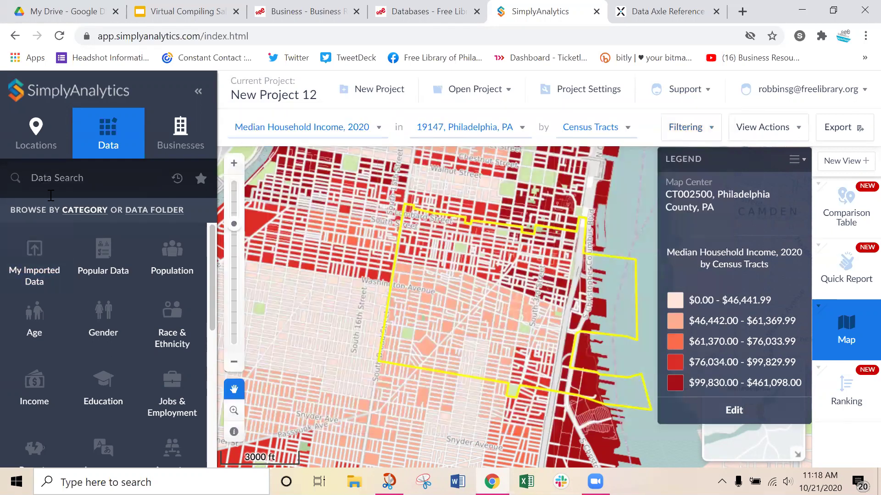
- Browse the Age data category and narrow its variables to Family Type & Marital Status
click(62, 182)
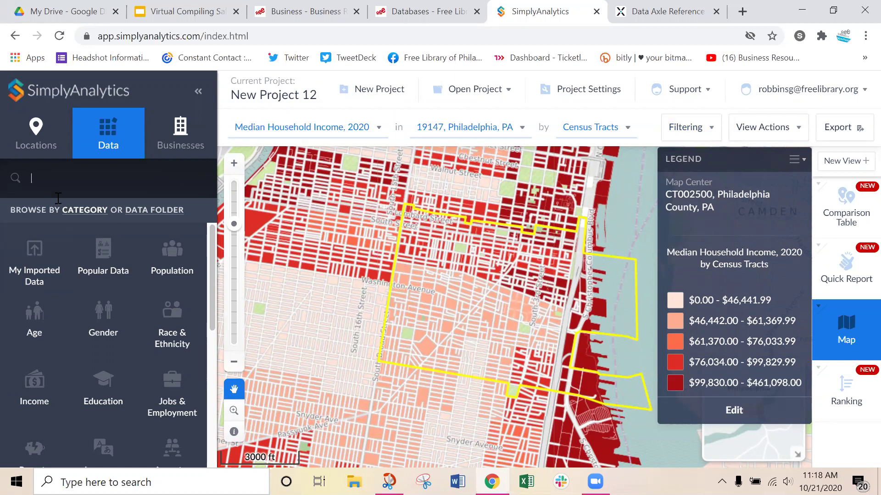
scroll(115, 266, down, 2)
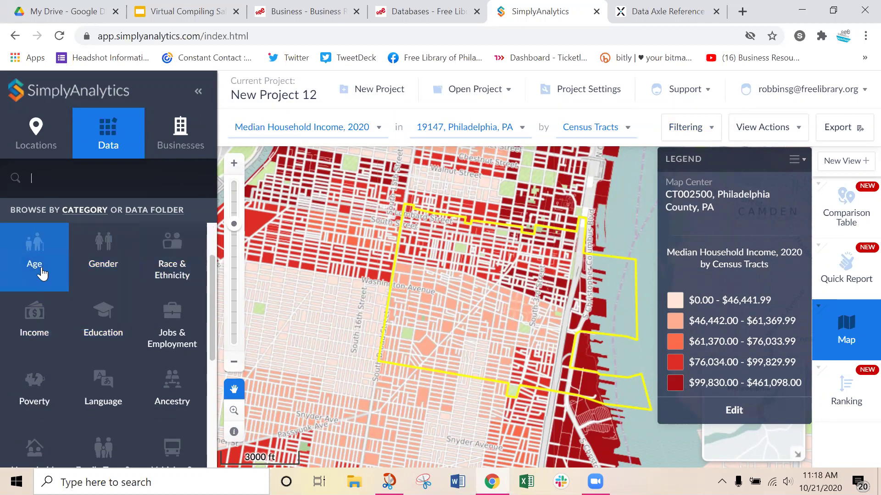
click(17, 271)
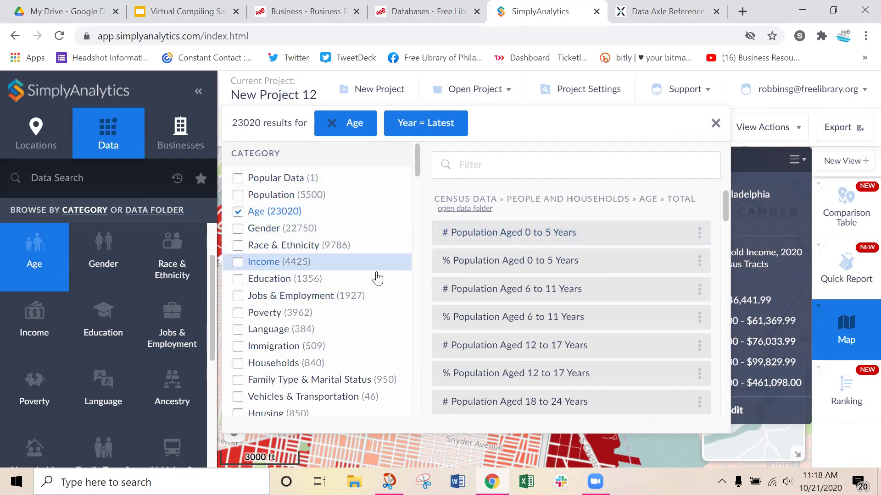
scroll(586, 232, down, 3)
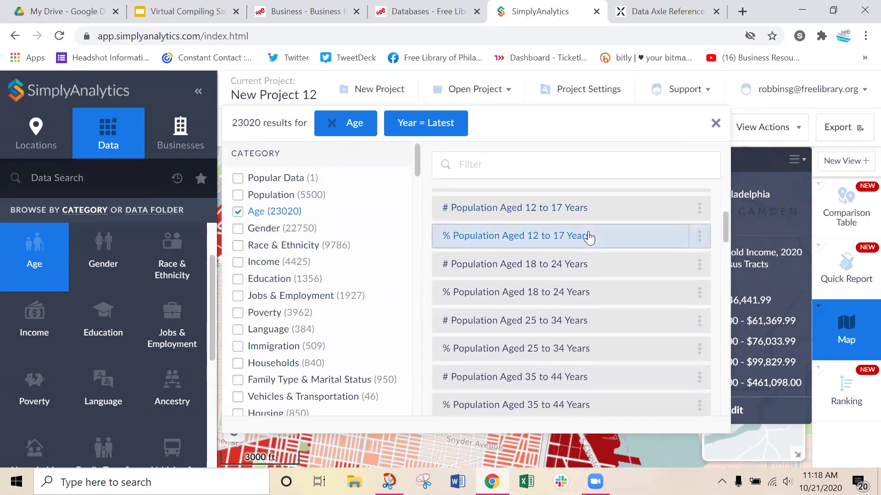
scroll(303, 346, down, 2)
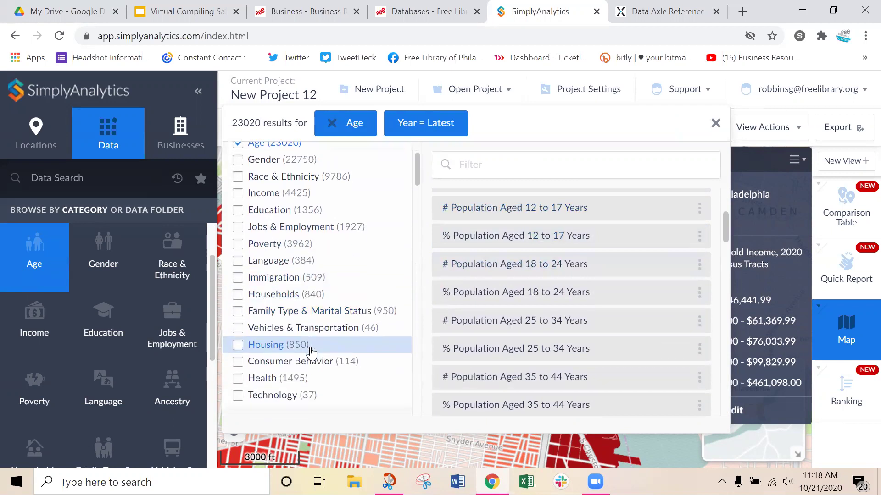
click(237, 314)
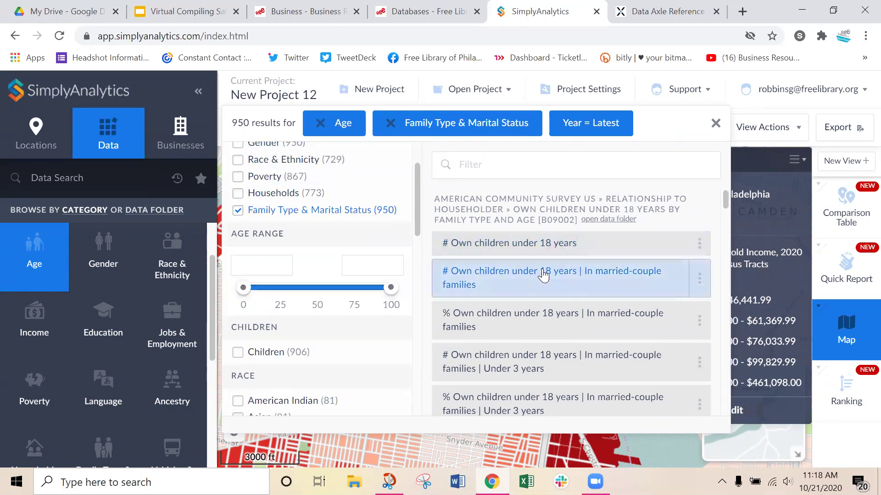
- Examine the metadata of the count variable for own children aged 3 and 4 years in married-couple families
scroll(574, 310, down, 3)
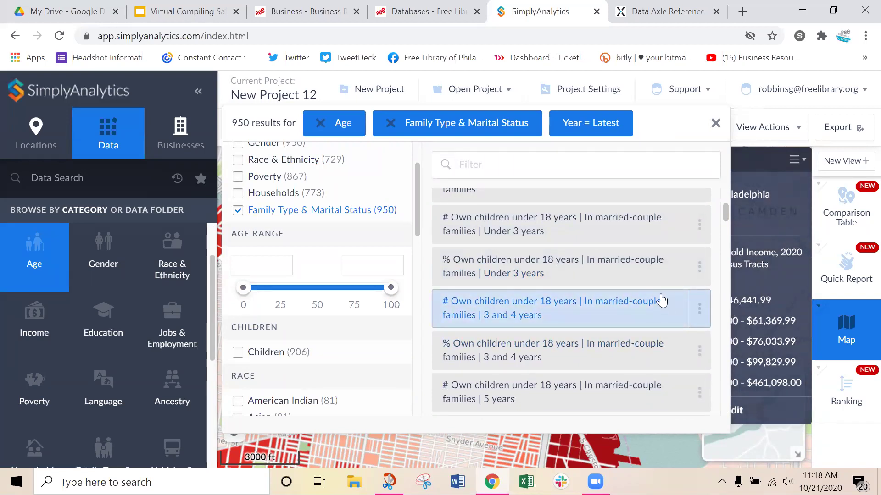
click(700, 312)
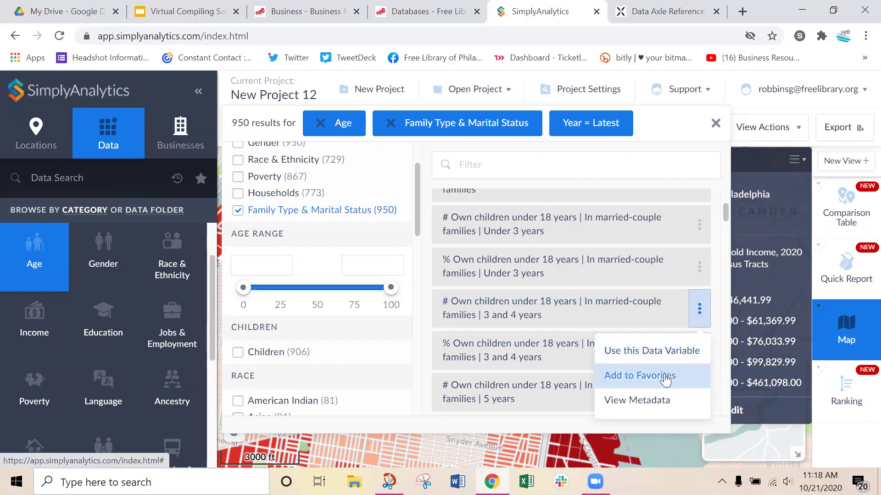
click(651, 408)
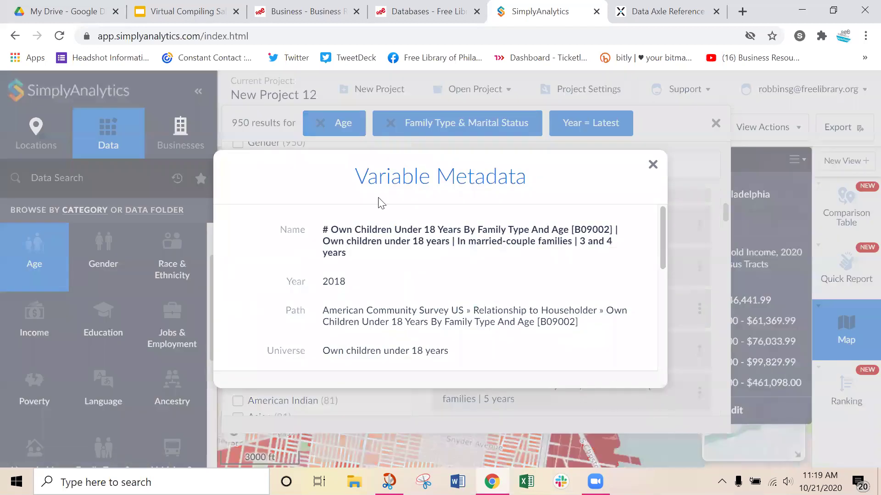
scroll(459, 286, down, 1)
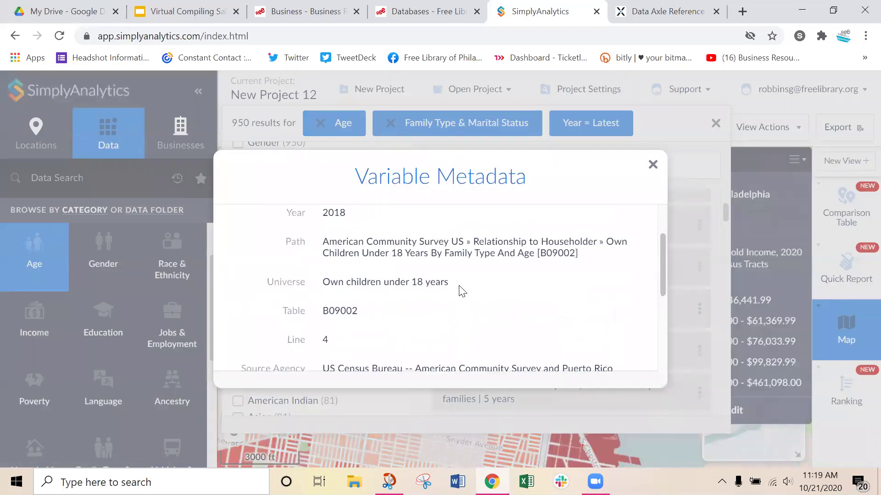
scroll(459, 294, down, 3)
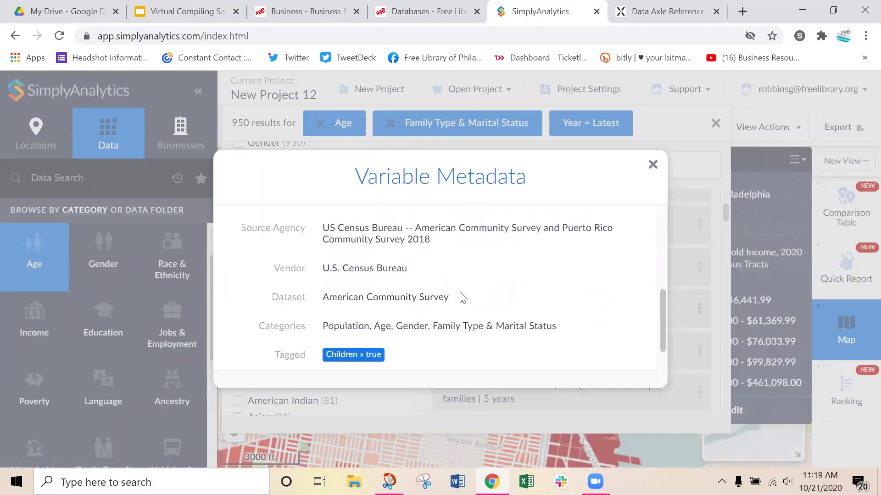
click(653, 165)
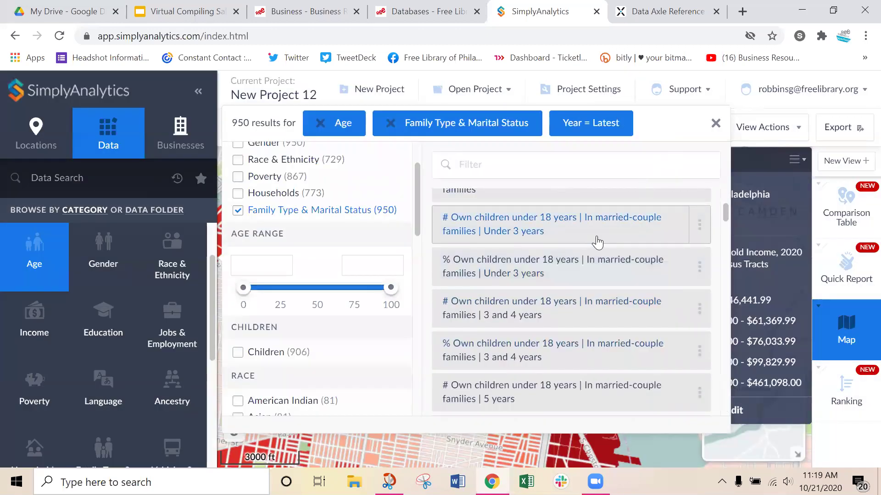
- Map the percentage variable "Own children under 18 years | In married-couple families | Under 3 years" and close the results
click(699, 267)
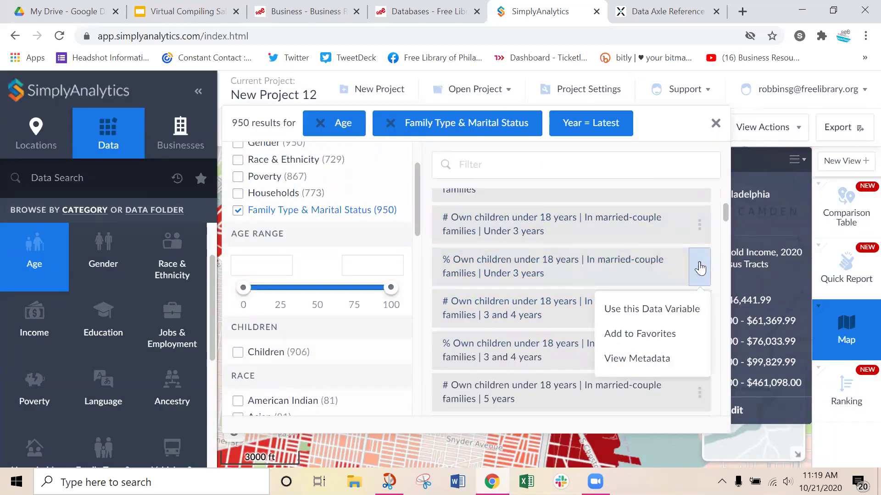
click(645, 311)
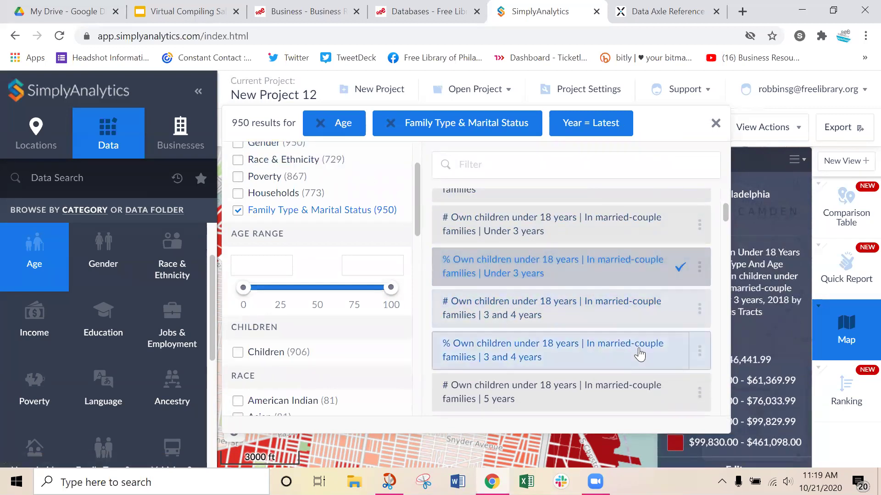
click(699, 267)
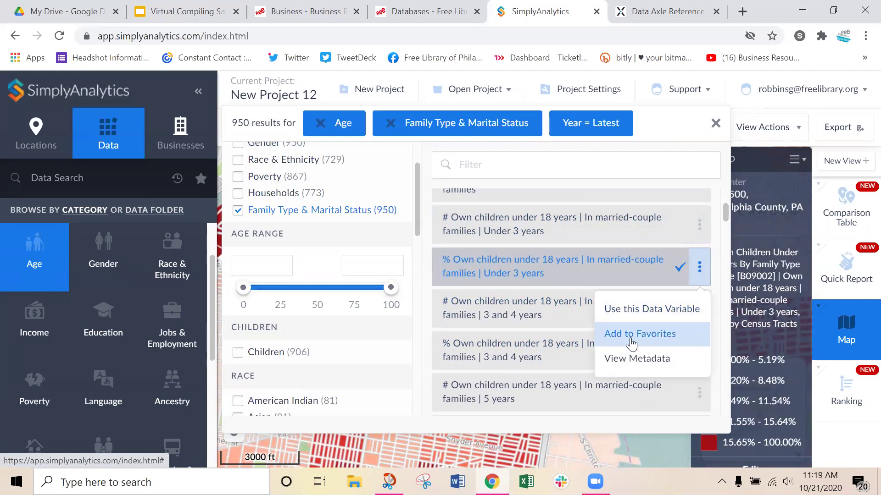
click(715, 123)
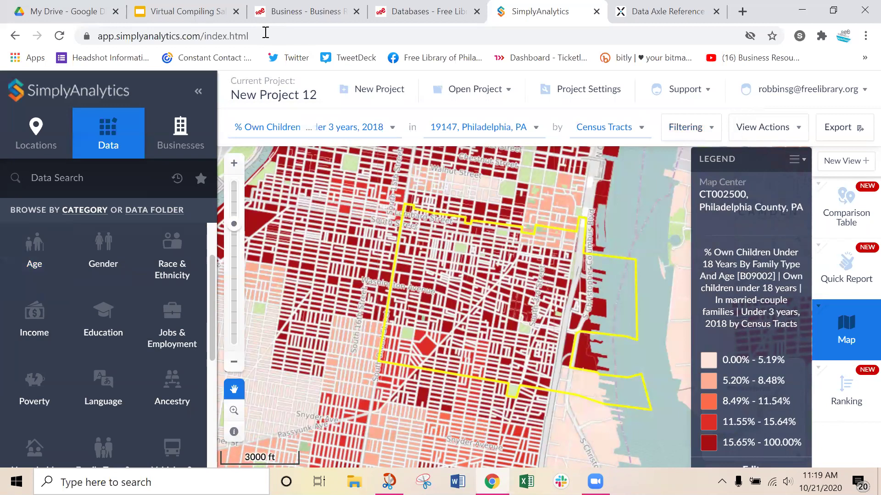
- Look through the favorite data and map the 2019 count variable "LIKELY 2 BUY FRM COMP DONATING 2 CHARITY"
click(200, 178)
scroll(163, 261, down, 8)
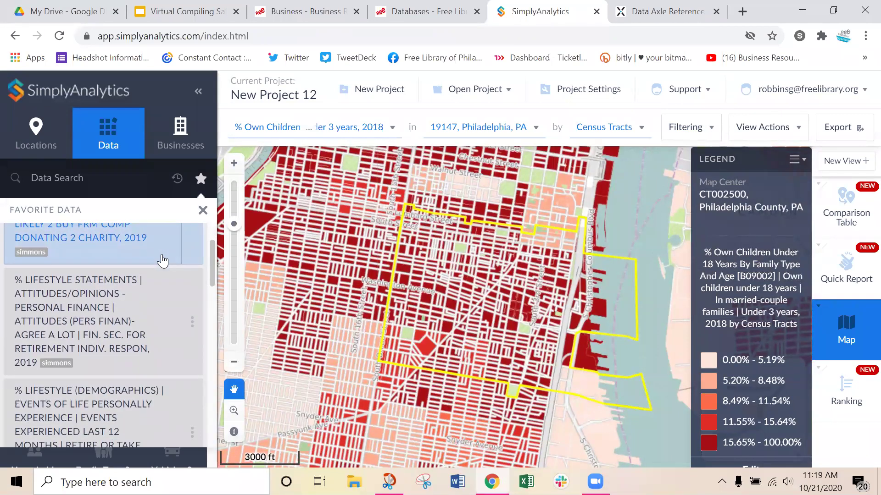
scroll(162, 261, down, 2)
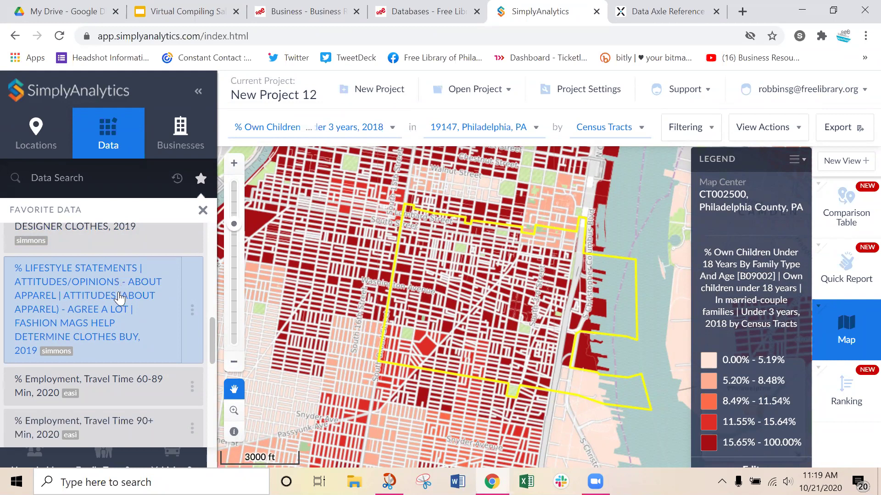
scroll(118, 299, up, 5)
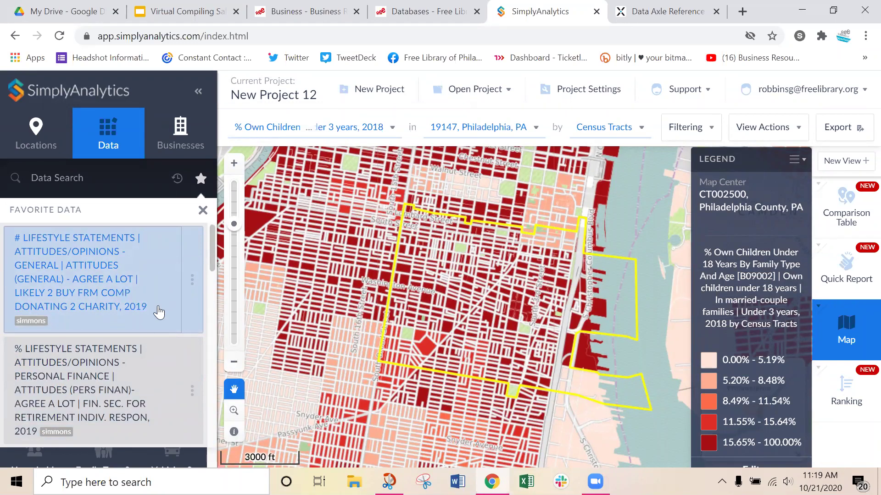
click(107, 303)
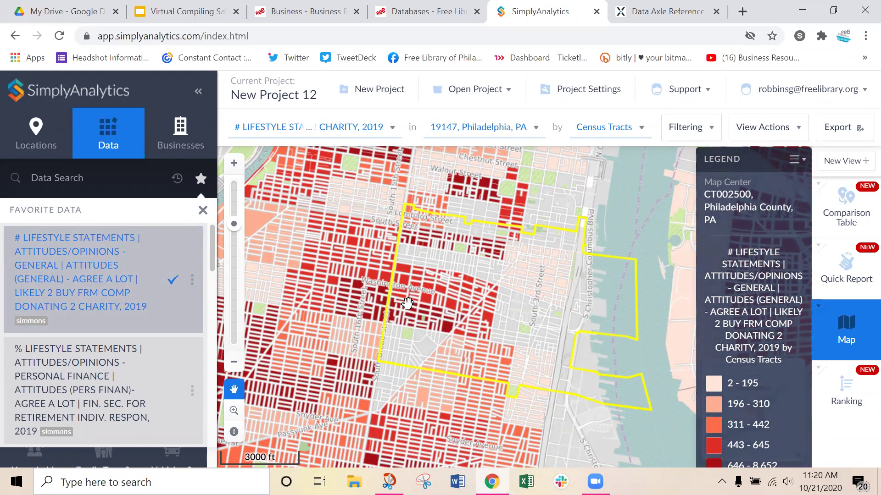
- Map the favorite variable "% Employment, Travel Time 60-89 Min, 2020" and leave the favorites list
scroll(151, 293, down, 6)
scroll(158, 305, down, 5)
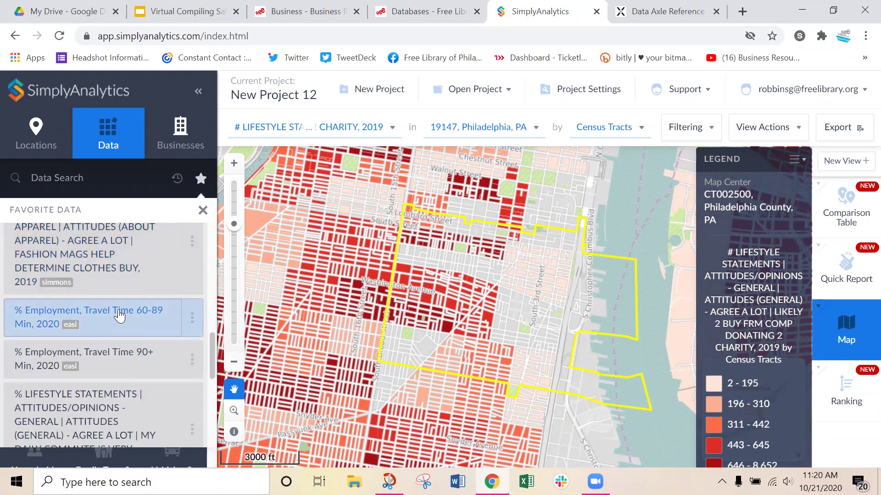
click(120, 316)
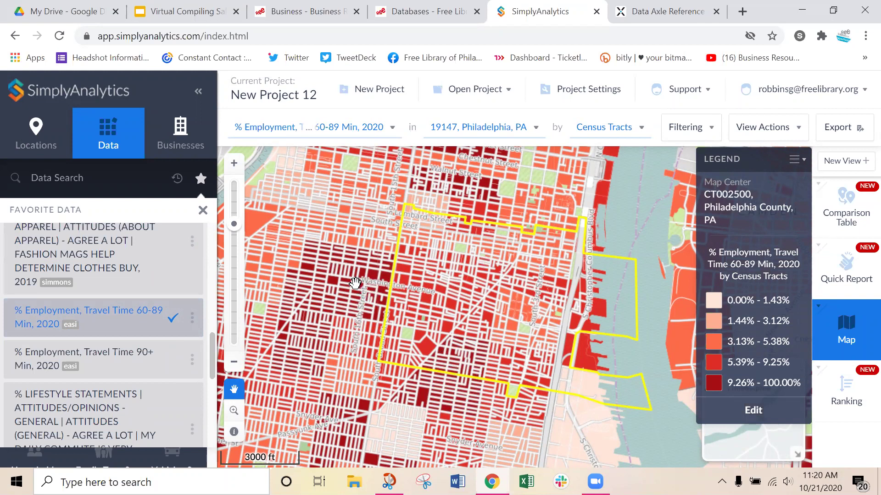
scroll(204, 290, down, 2)
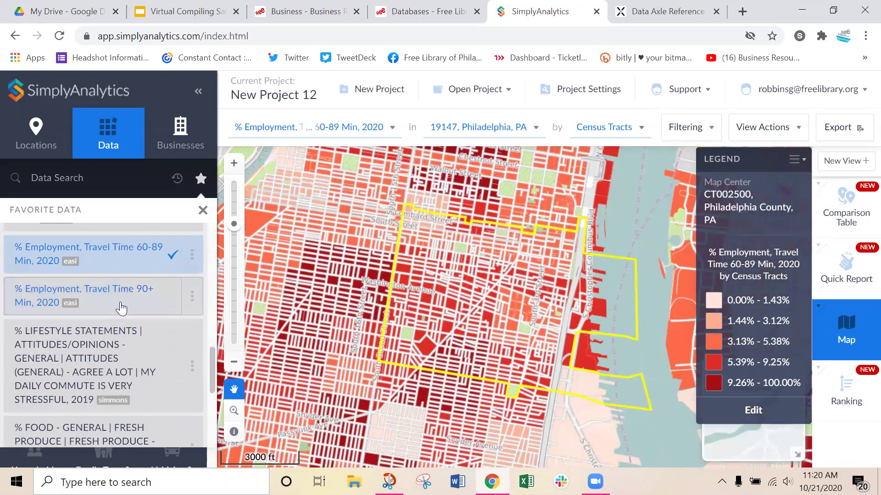
scroll(201, 275, up, 3)
click(82, 182)
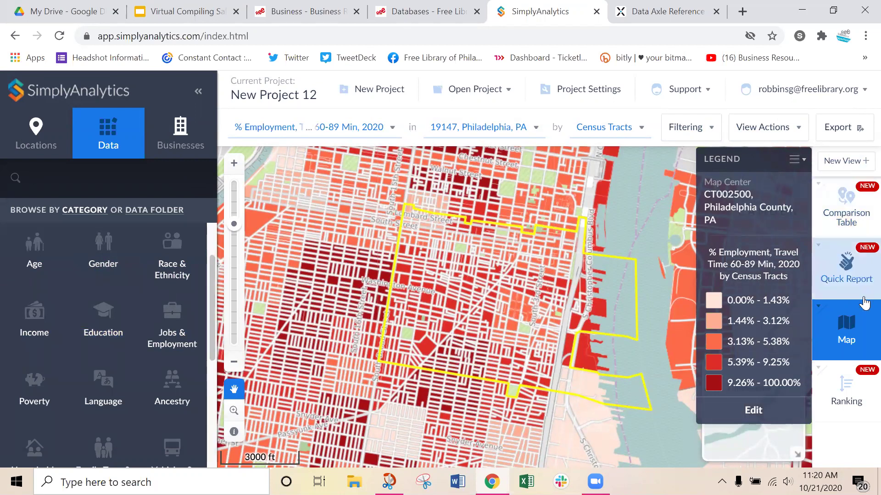
- Open the ranking view and rank the ZIP codes within Philadelphia, PA
click(848, 405)
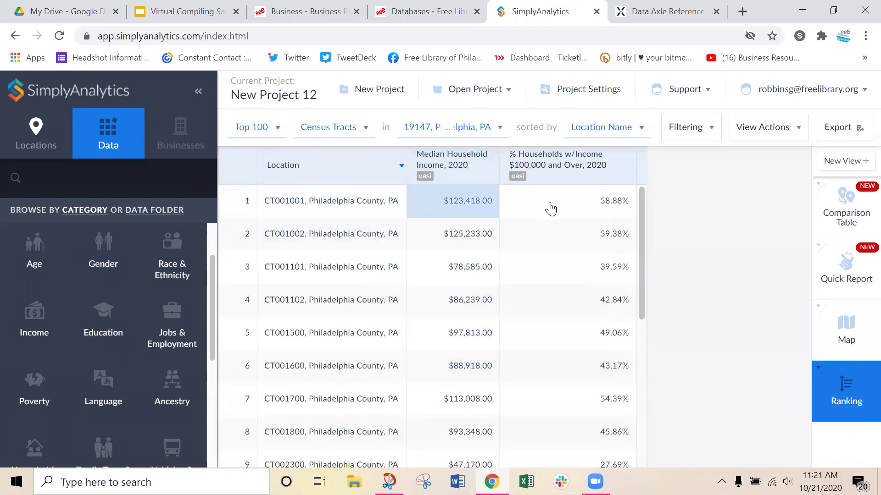
click(436, 127)
click(438, 184)
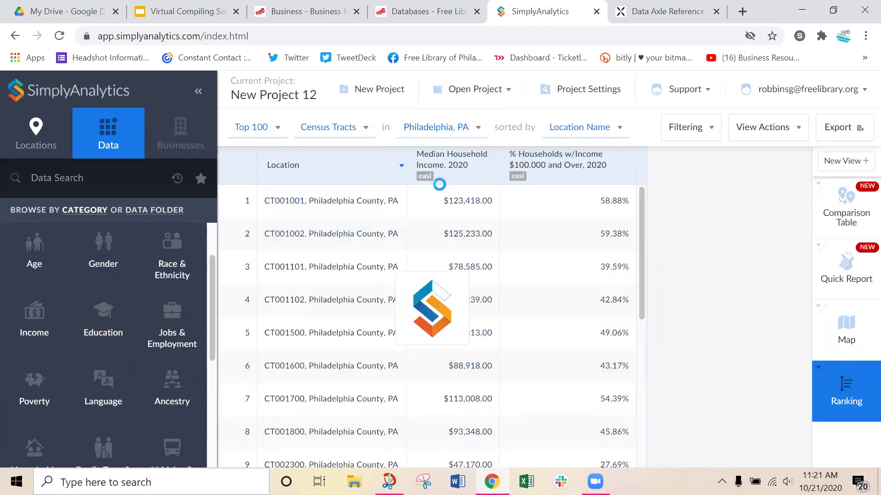
click(356, 138)
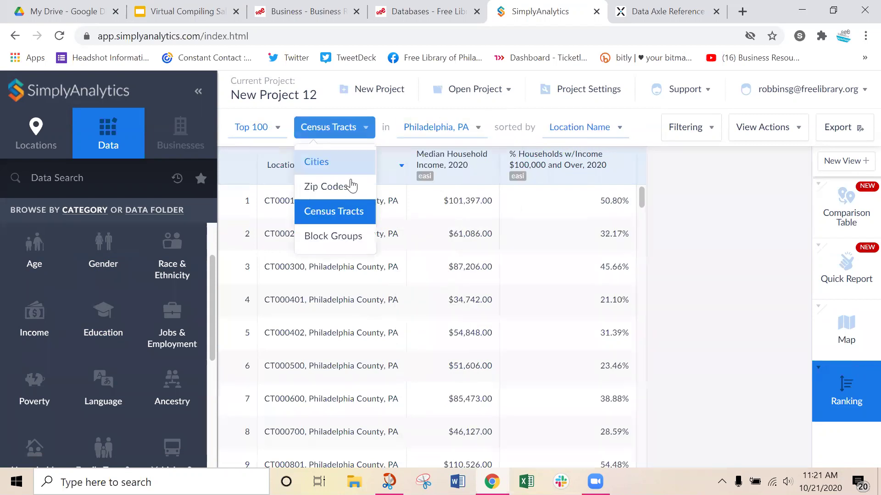
click(344, 187)
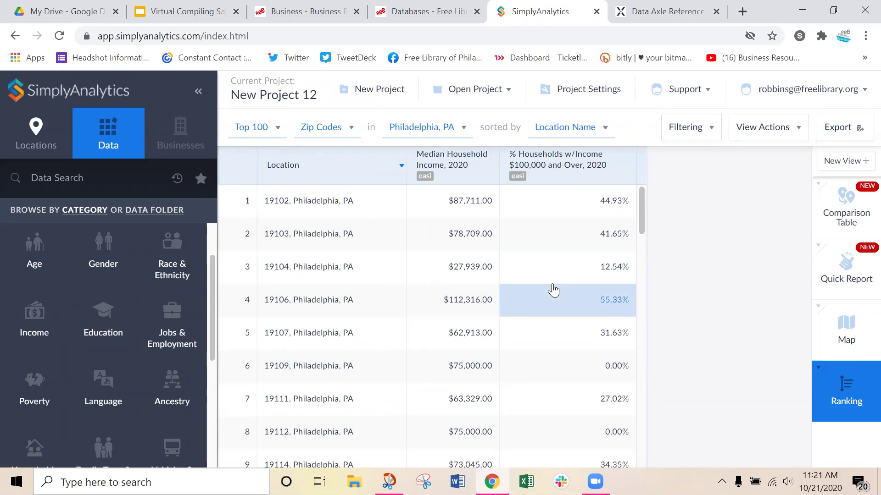
- Check the export options for the ranking table and for the map, closing both without exporting
click(864, 121)
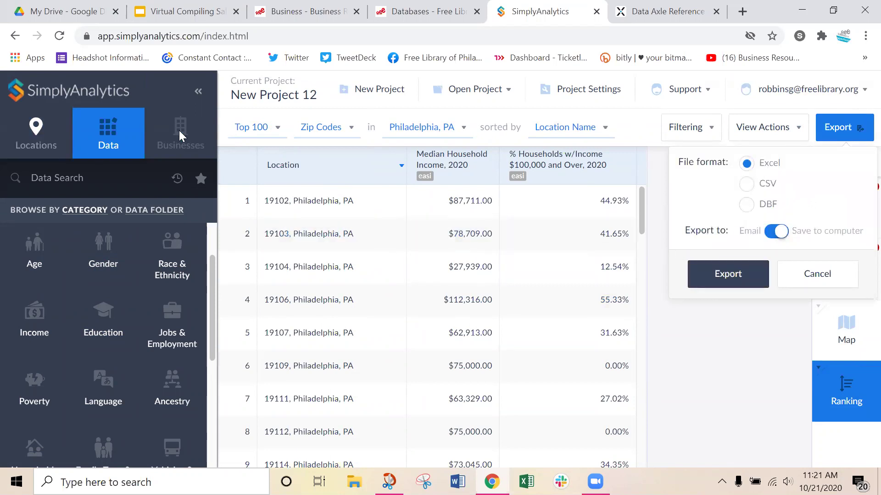
click(808, 379)
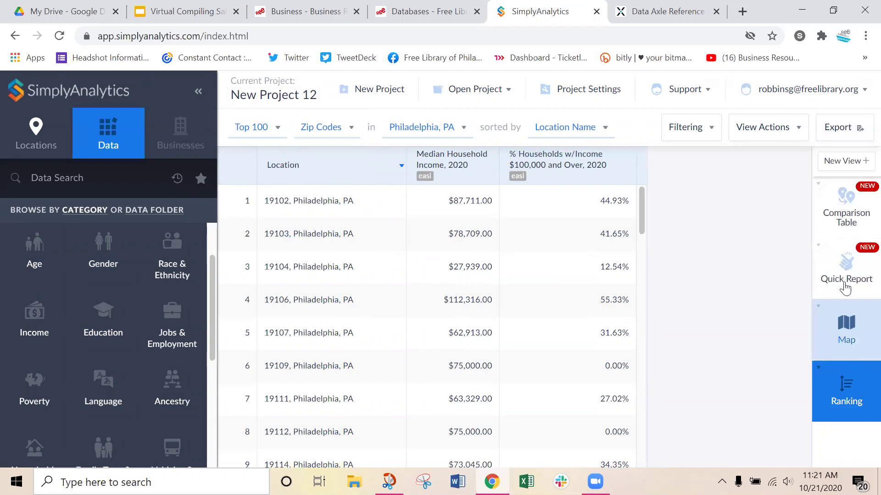
click(857, 318)
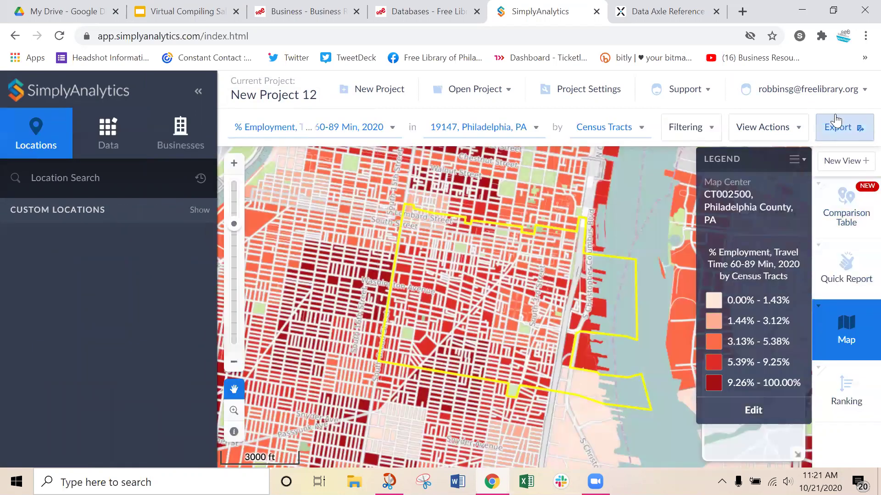
click(837, 127)
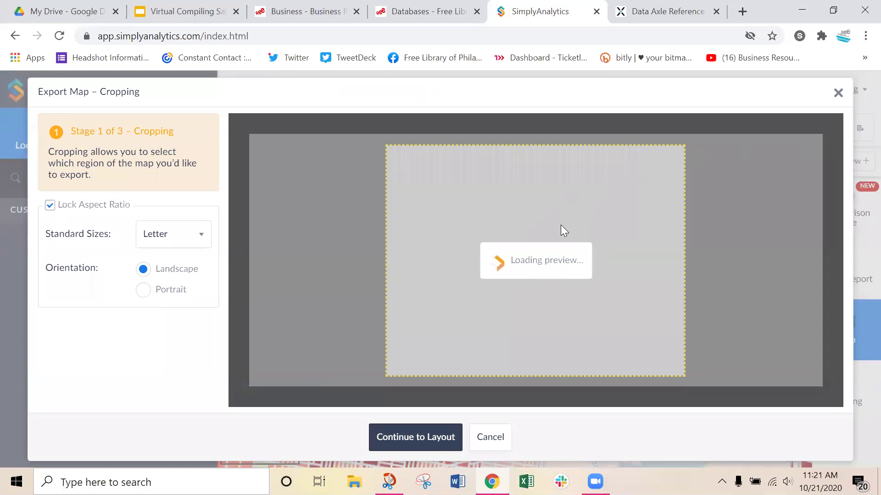
click(838, 94)
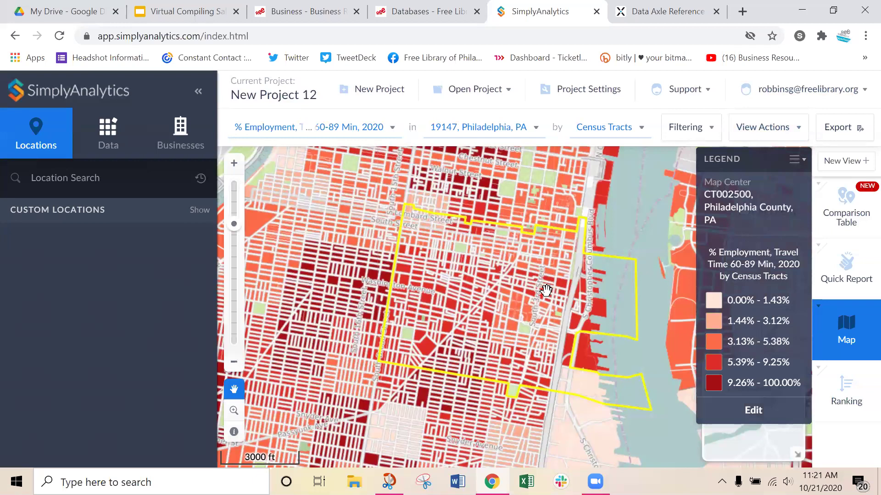
- Examine the mapped long-commute percentages at street level around the 19147 ZIP code and bring up the data categories
scroll(550, 289, up, 3)
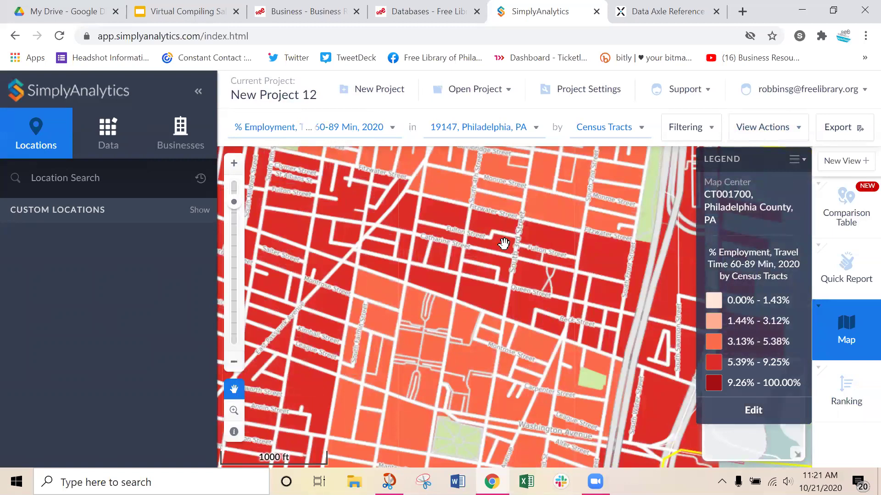
double_click(522, 275)
drag(448, 241, 501, 328)
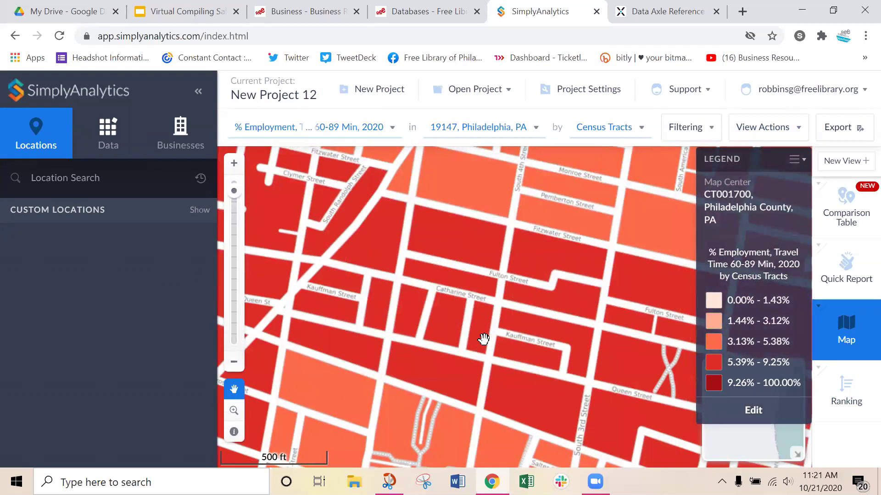
drag(482, 318, 525, 324)
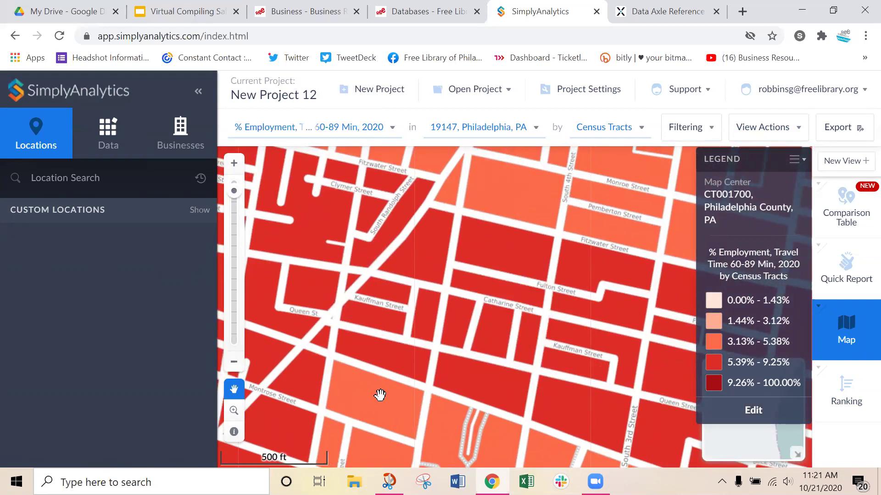
drag(315, 356, 347, 365)
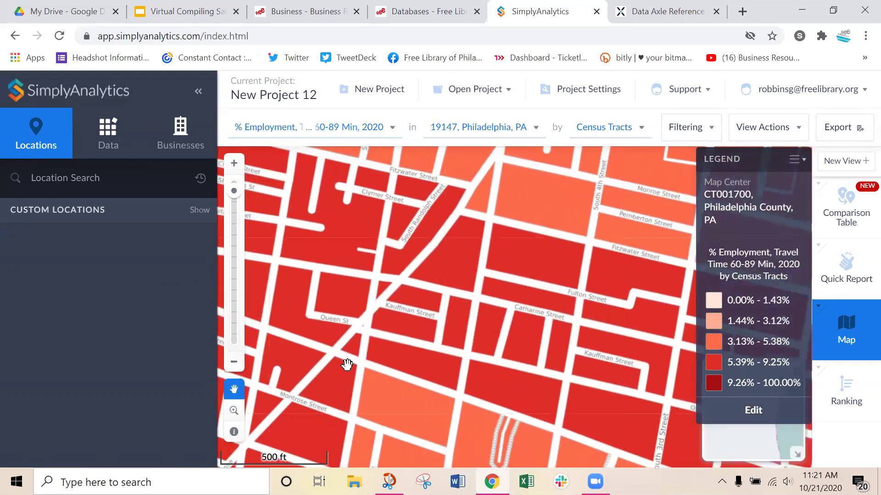
click(94, 138)
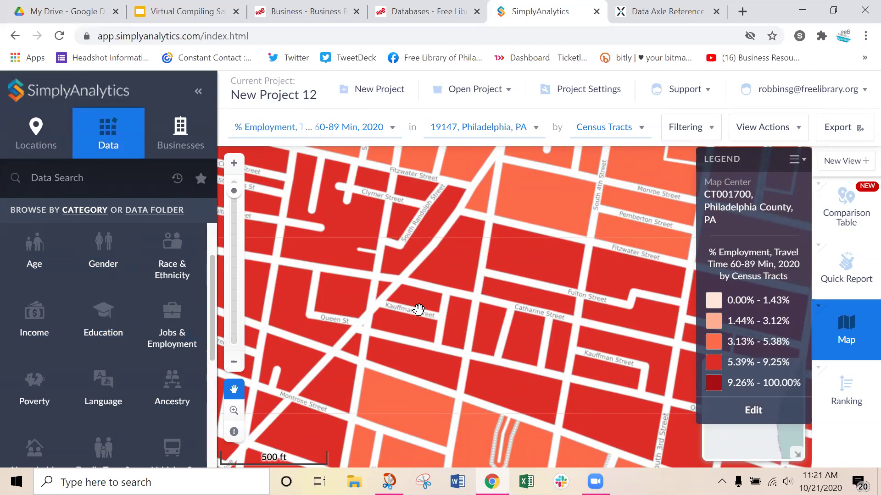
scroll(418, 310, down, 2)
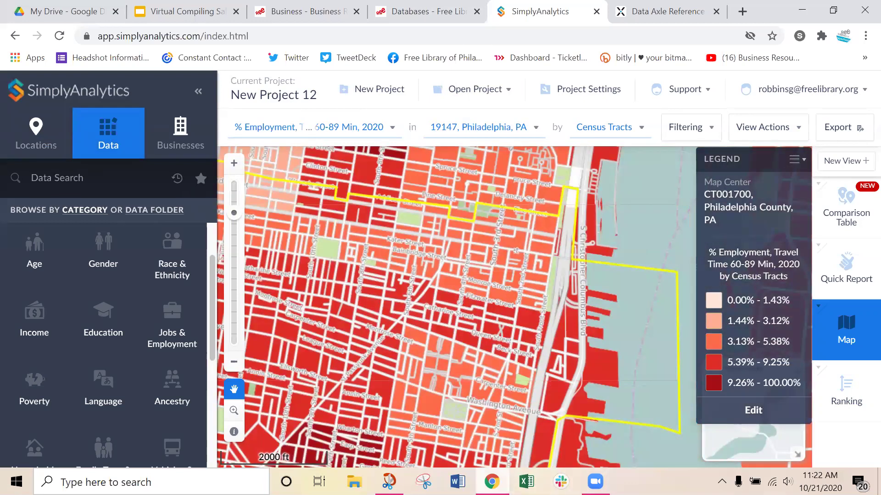
- Switch to the Google Slides presentation, show it in full screen and advance past the Simply Analytics slide
click(170, 21)
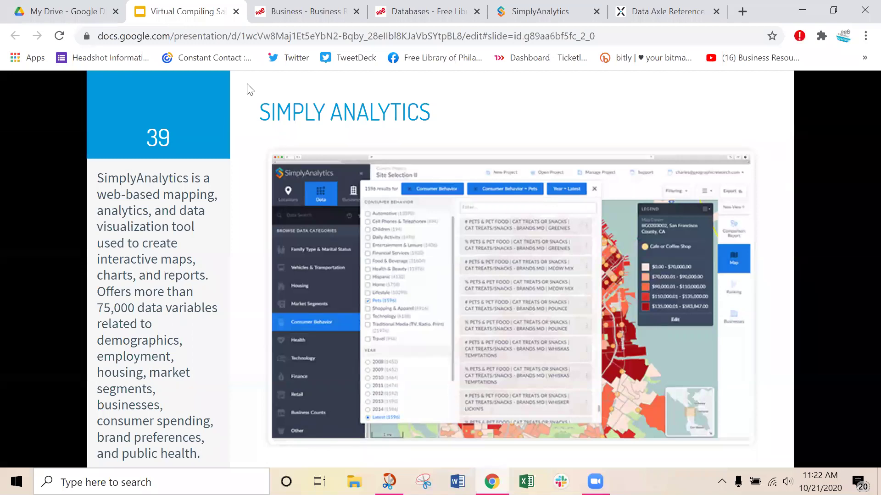
mouse_move(698, 346)
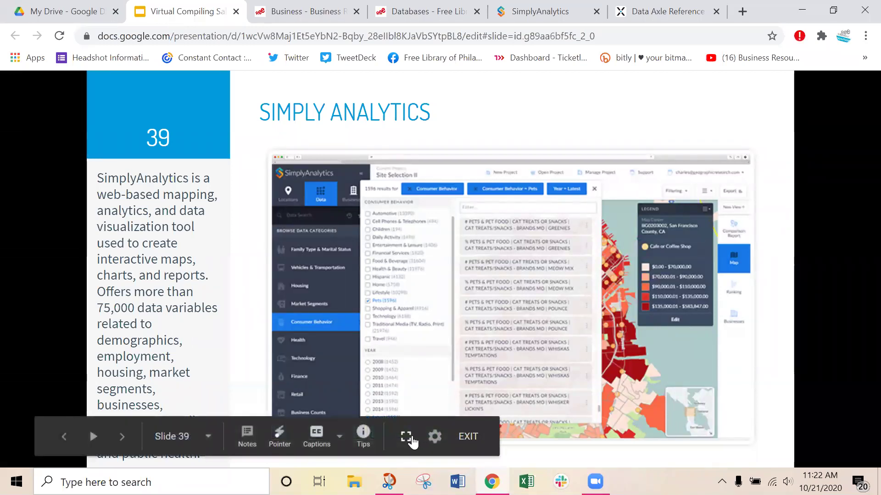
click(407, 437)
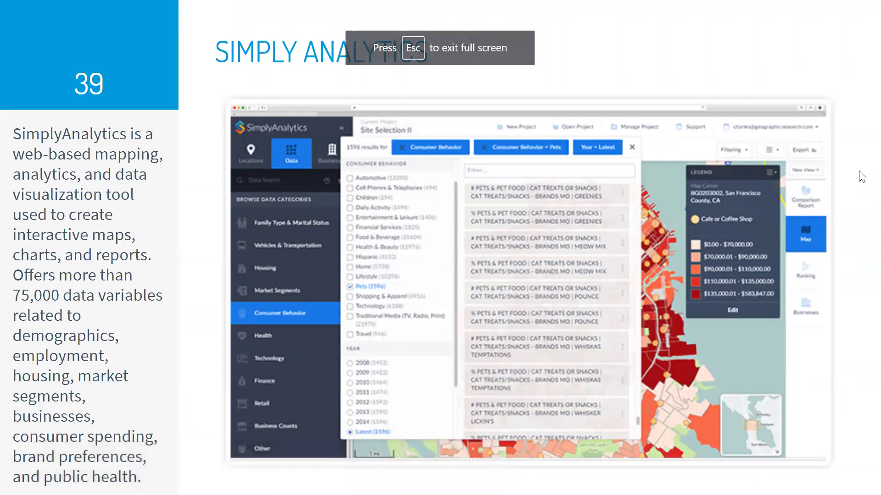
key(Right)
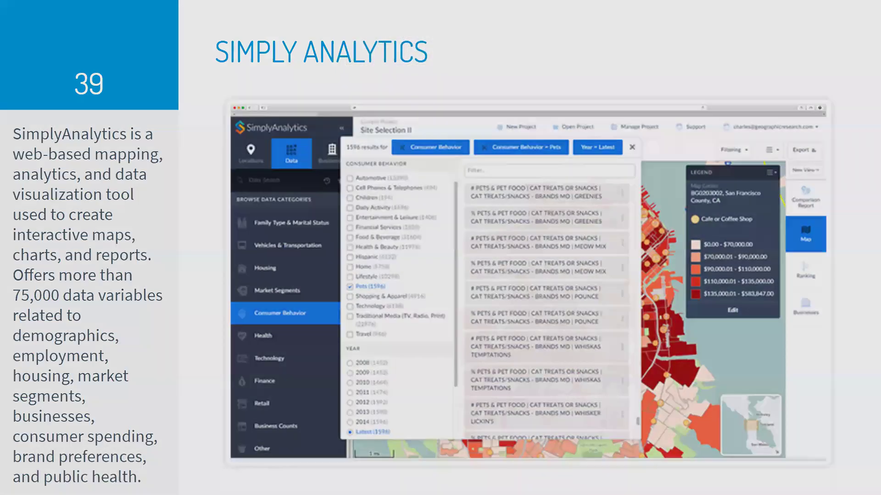